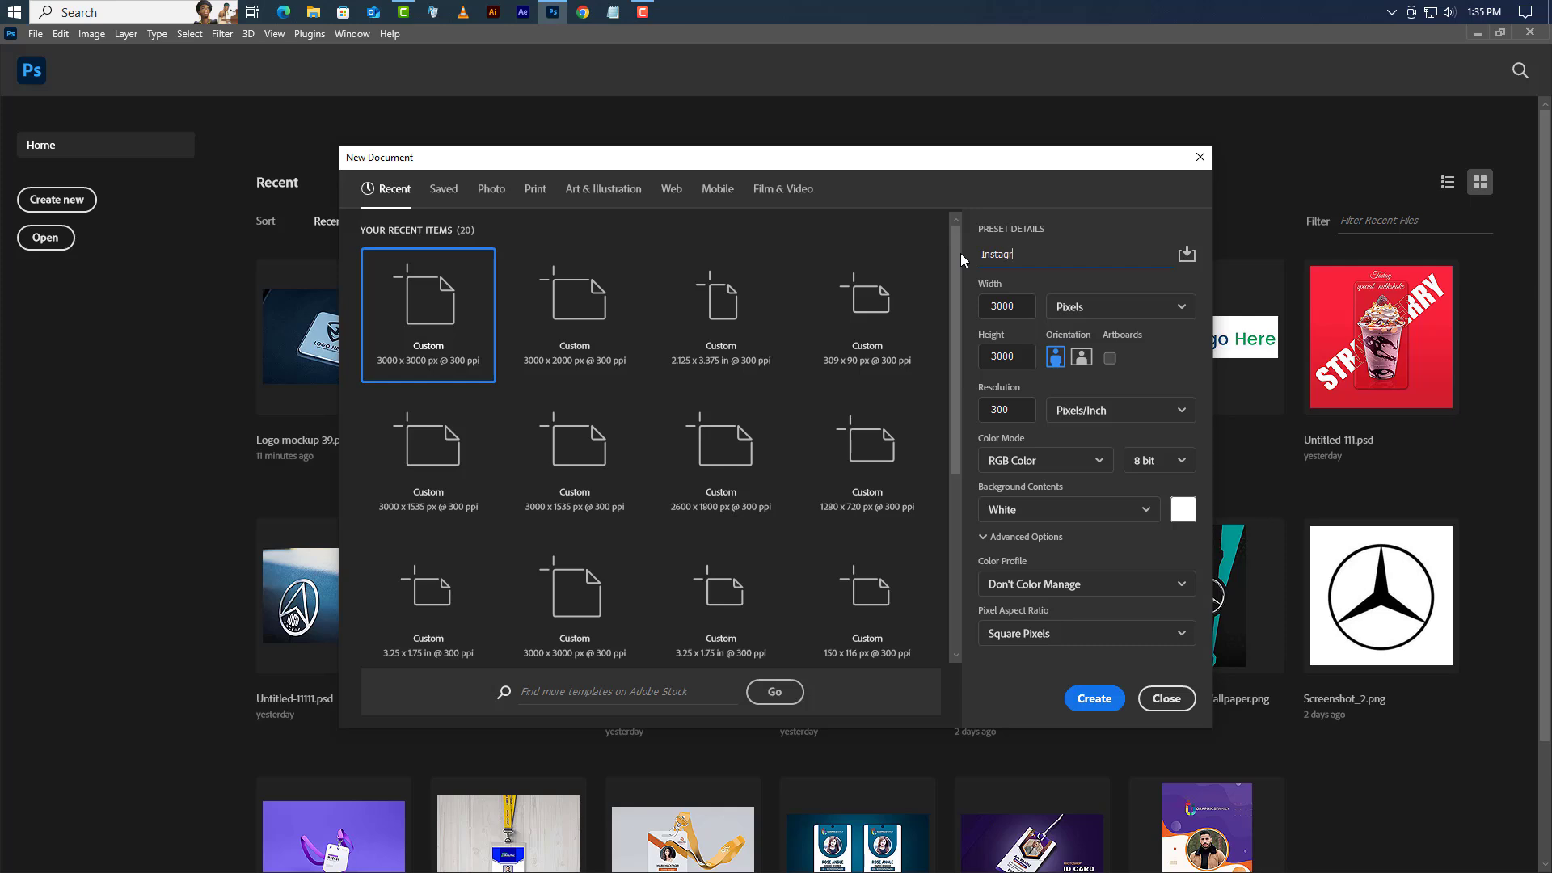
Create a 3000 x 3000 px RGB document at 300 pixels/inch named "Instagram Post Design"
type("gram Post Design")
key("Tab")
key("Tab")
key("Tab")
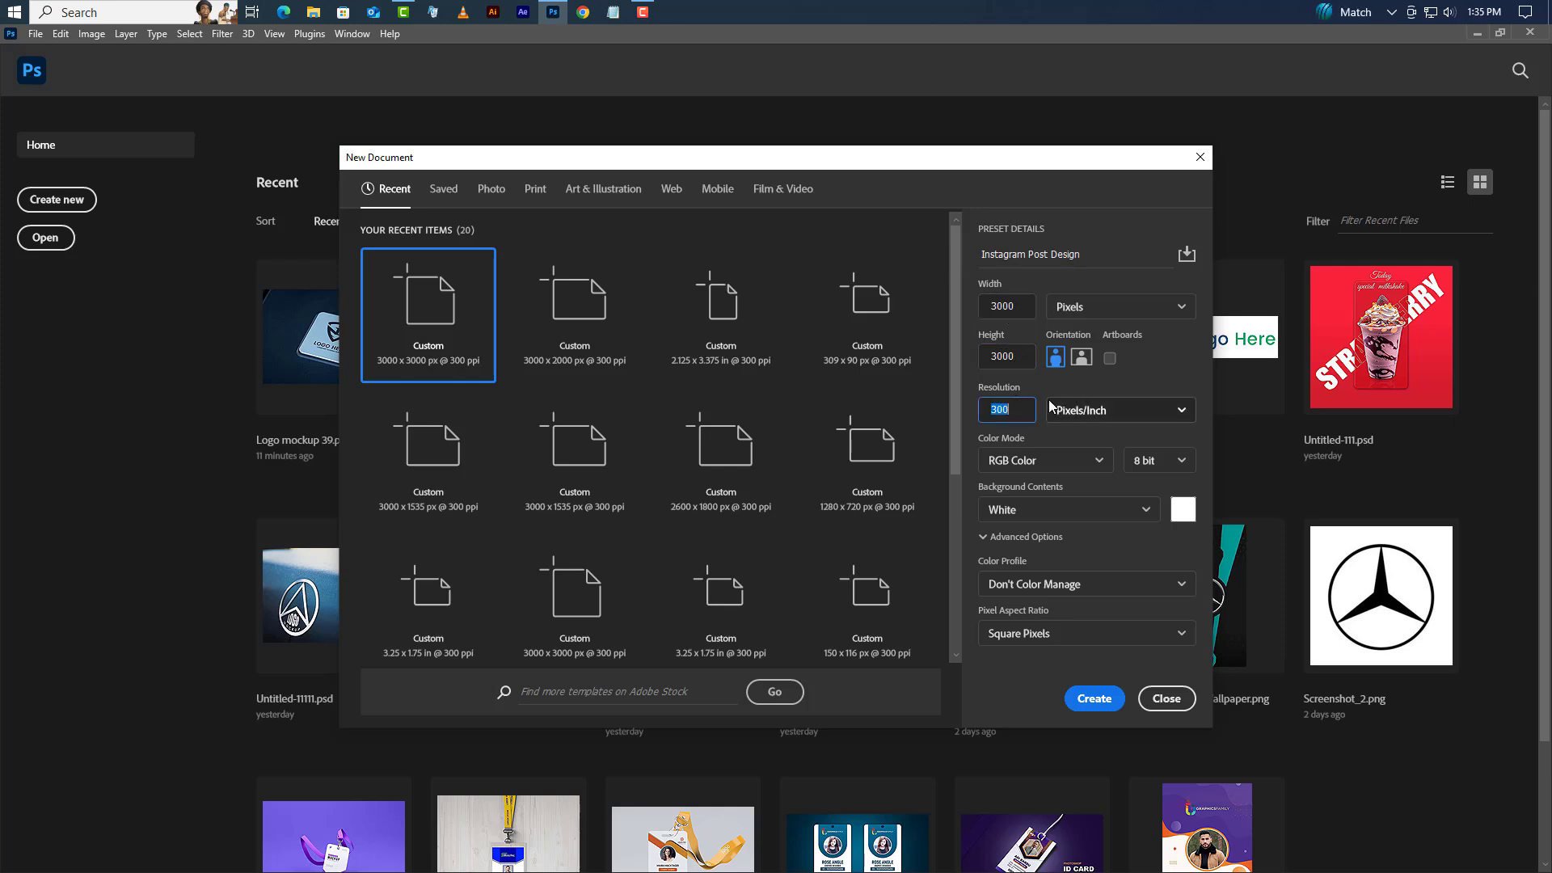
left_click(1094, 698)
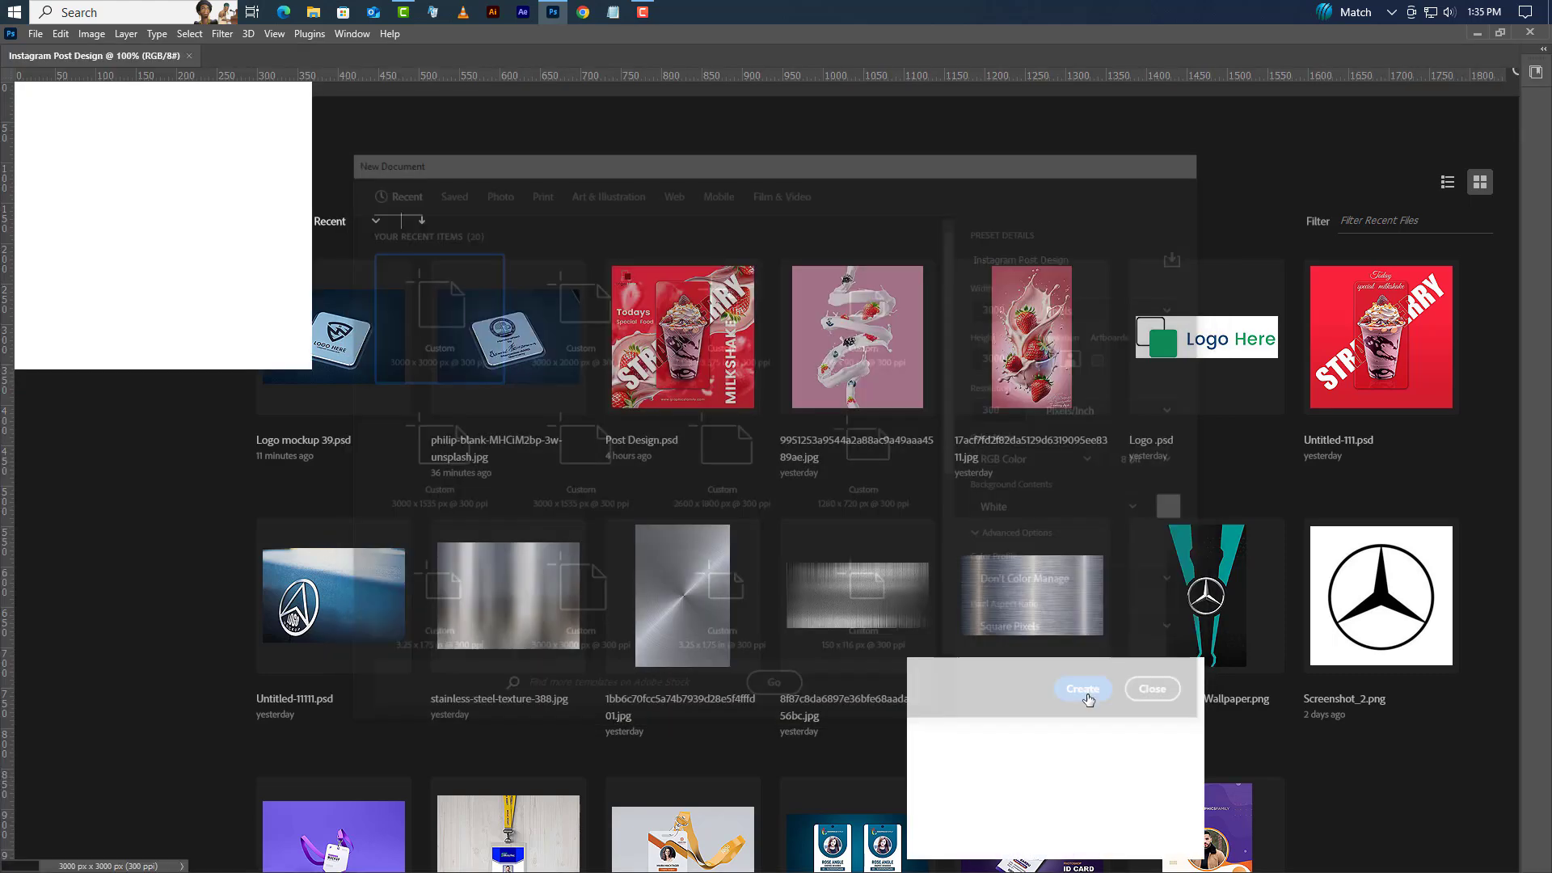
Add a new guide layout with 100 px margins on all four sides of the canvas
scroll(939, 429, "up", 2)
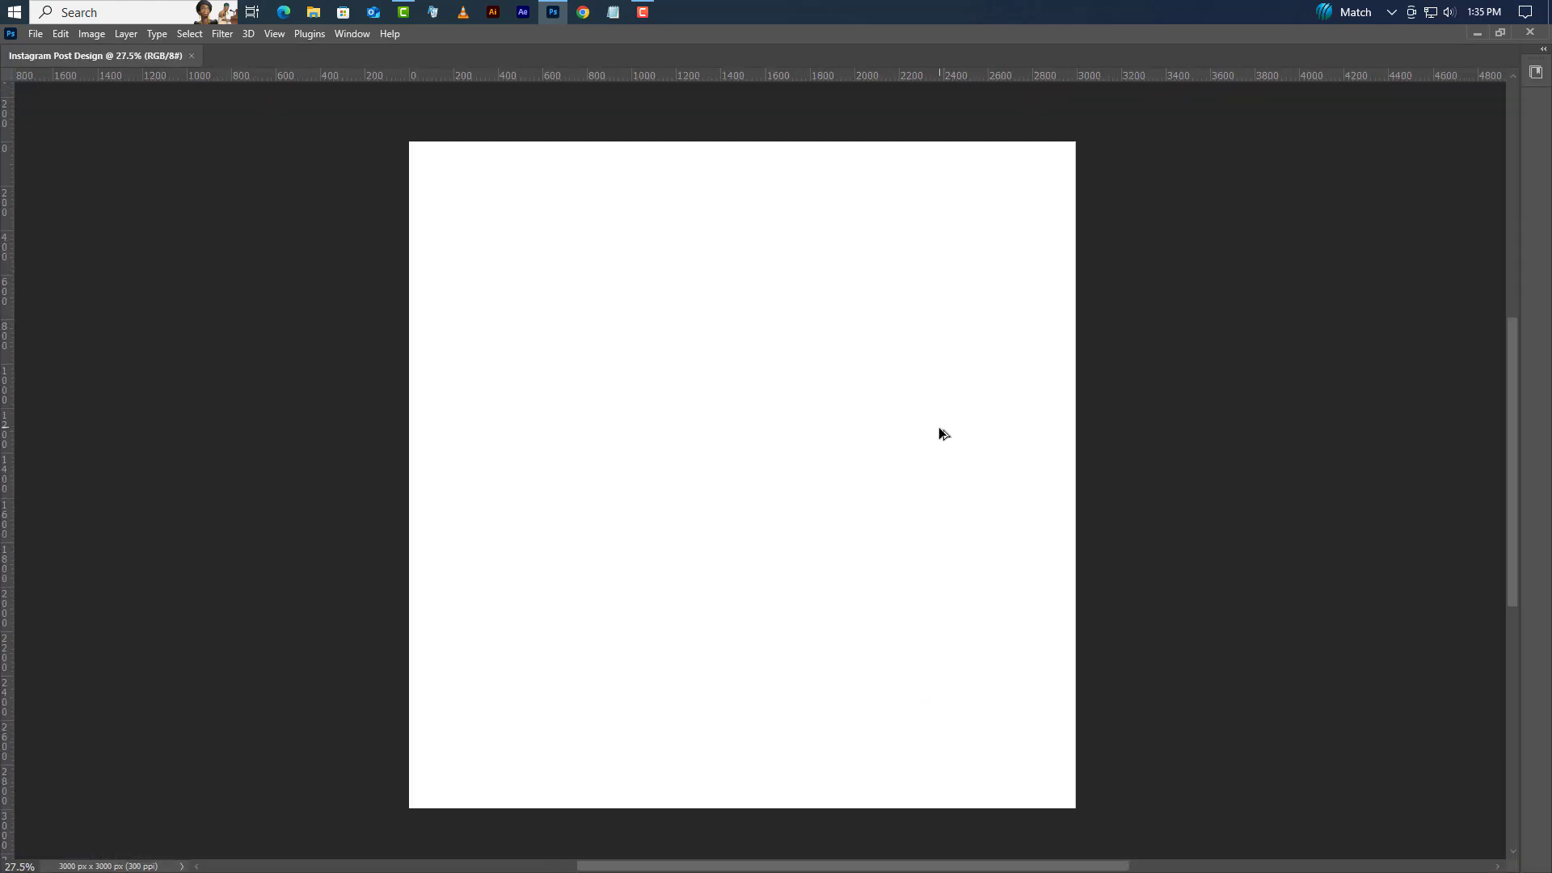
left_click(274, 33)
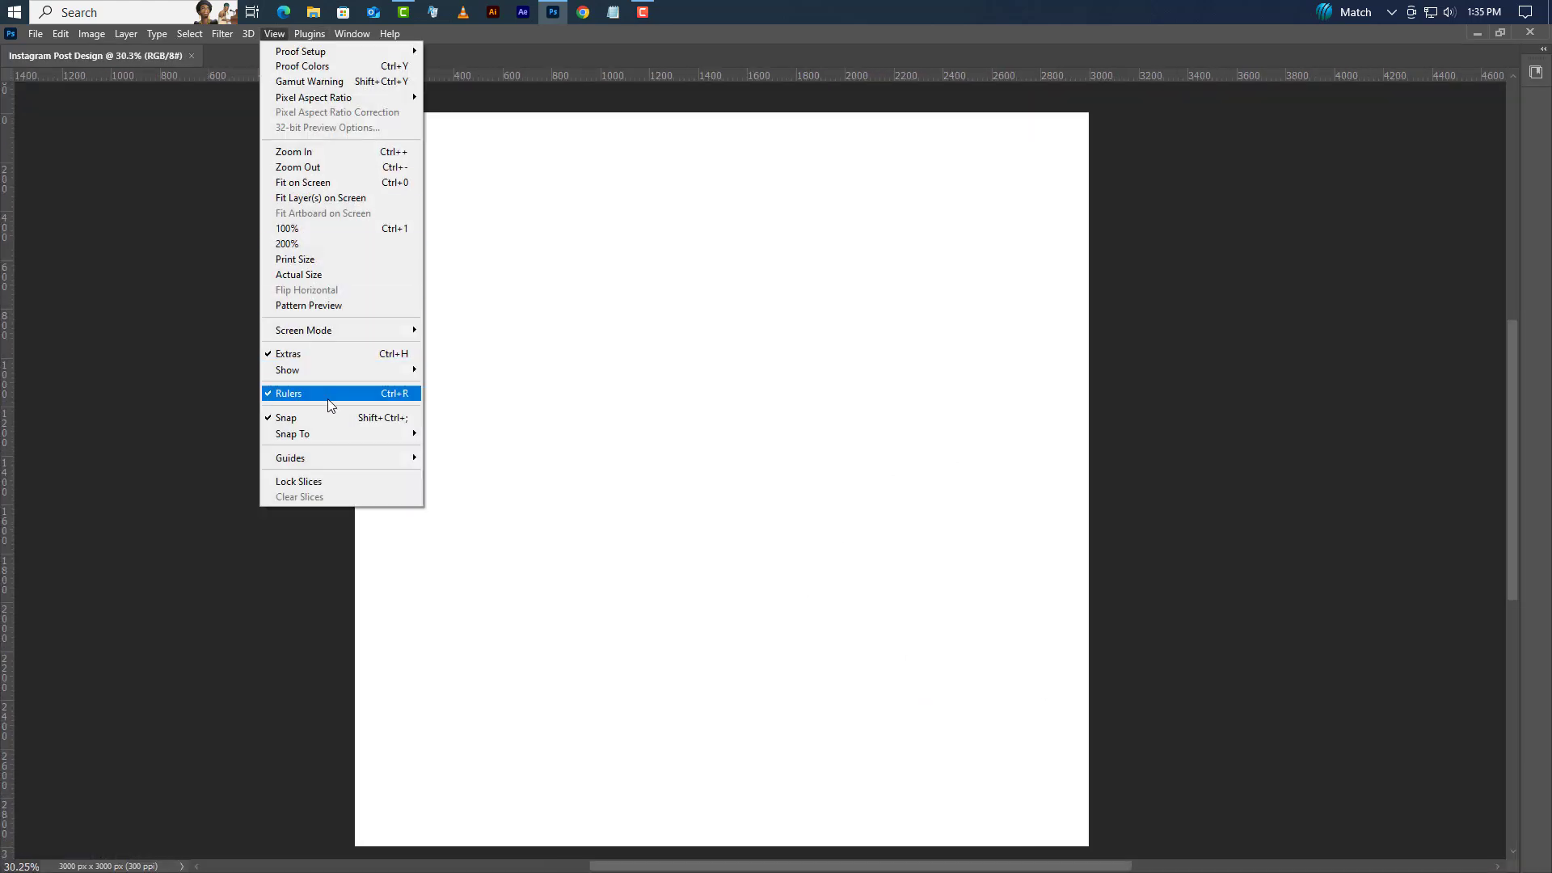
mouse_move(340, 459)
left_click(477, 565)
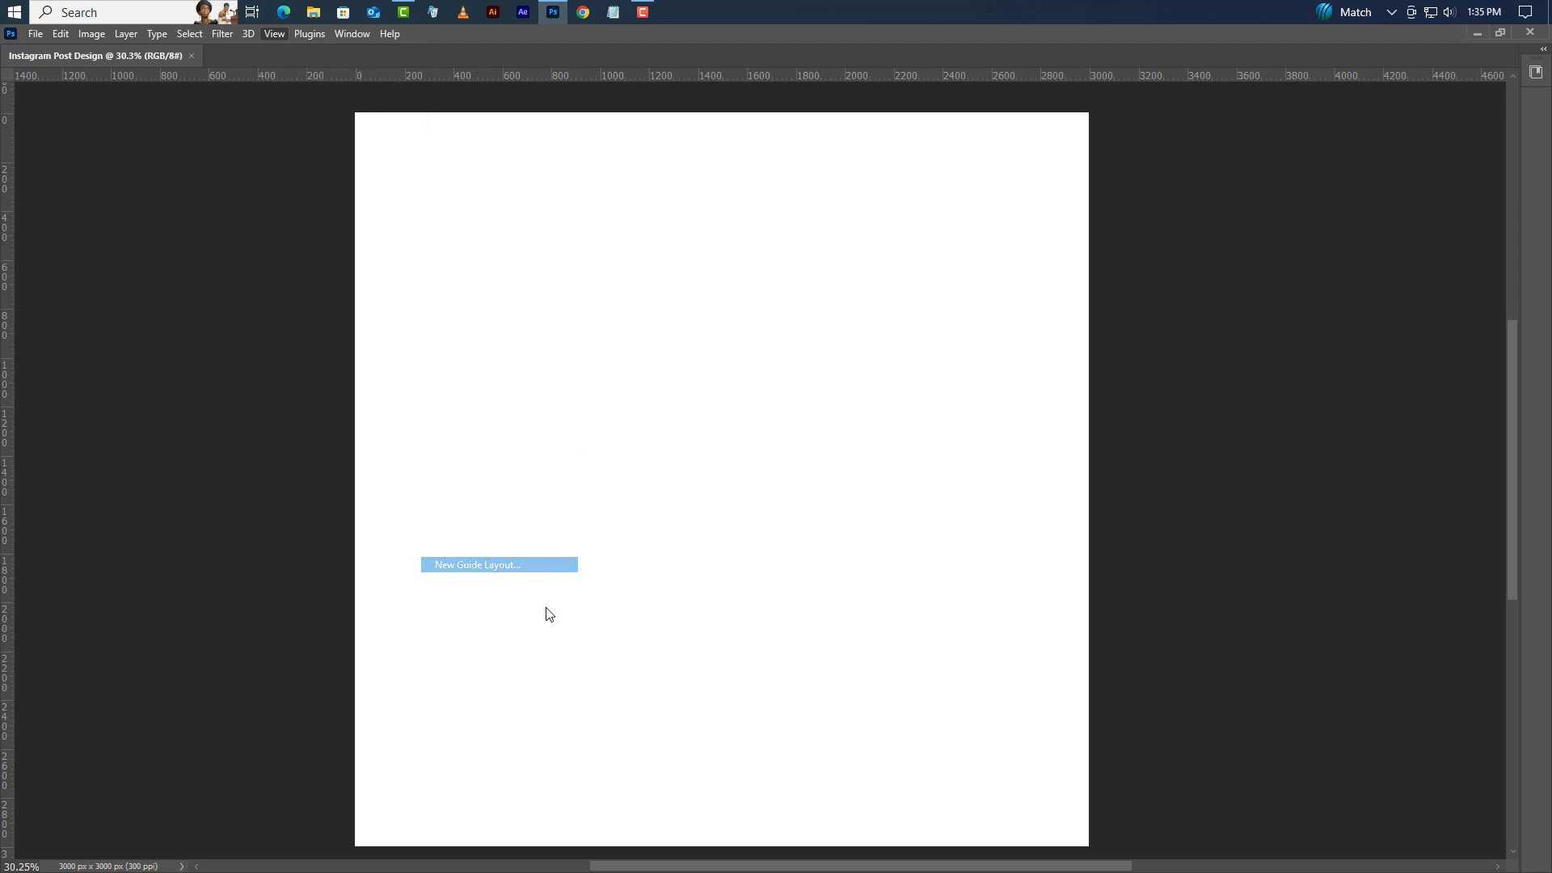
left_click(878, 752)
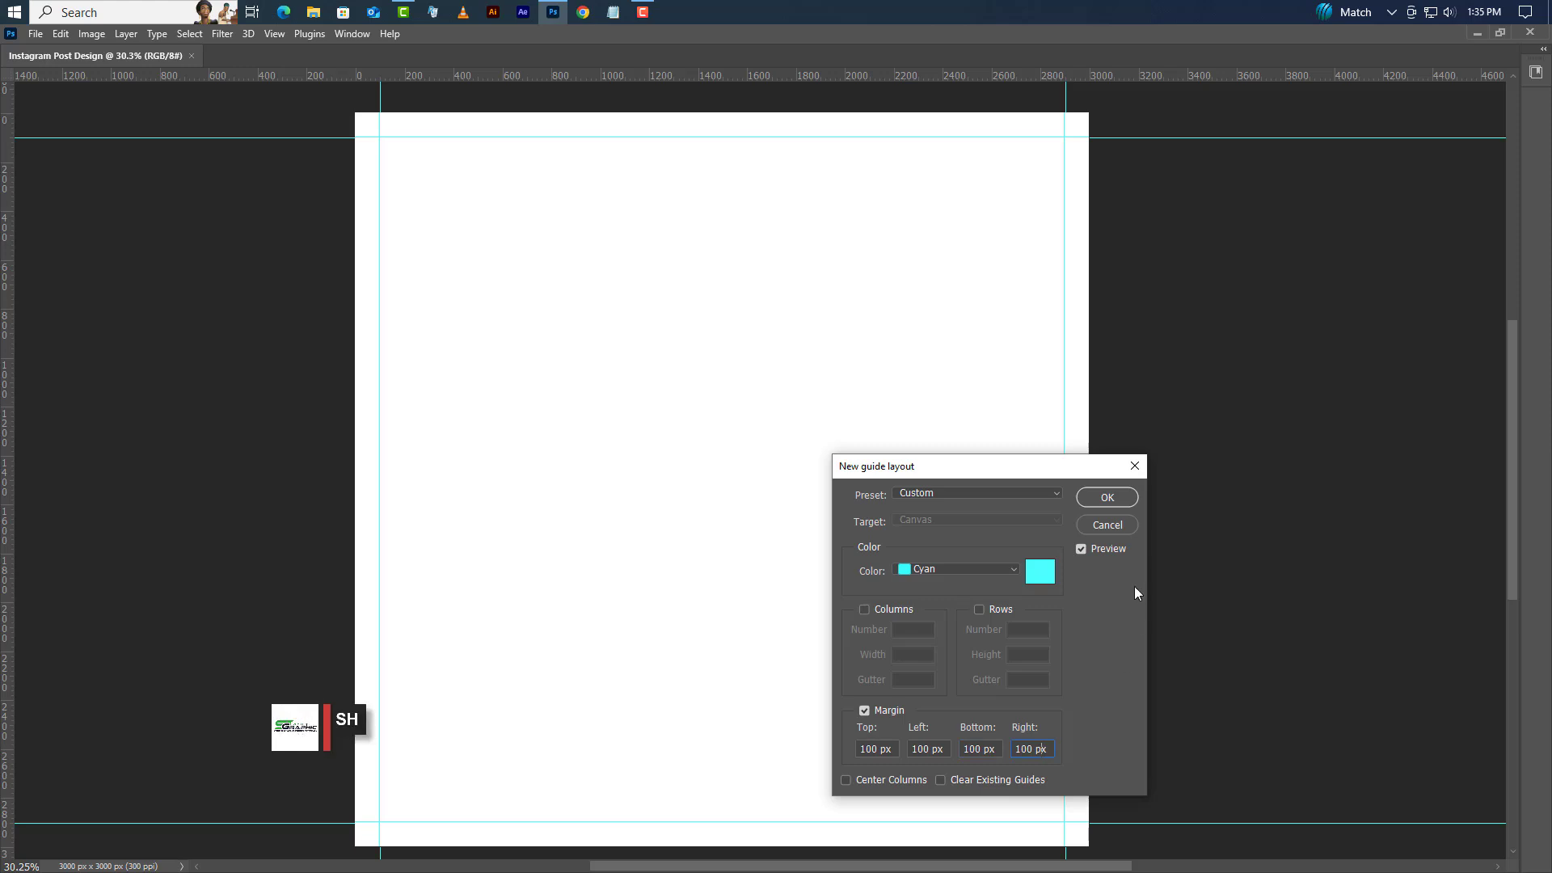
left_click(1122, 498)
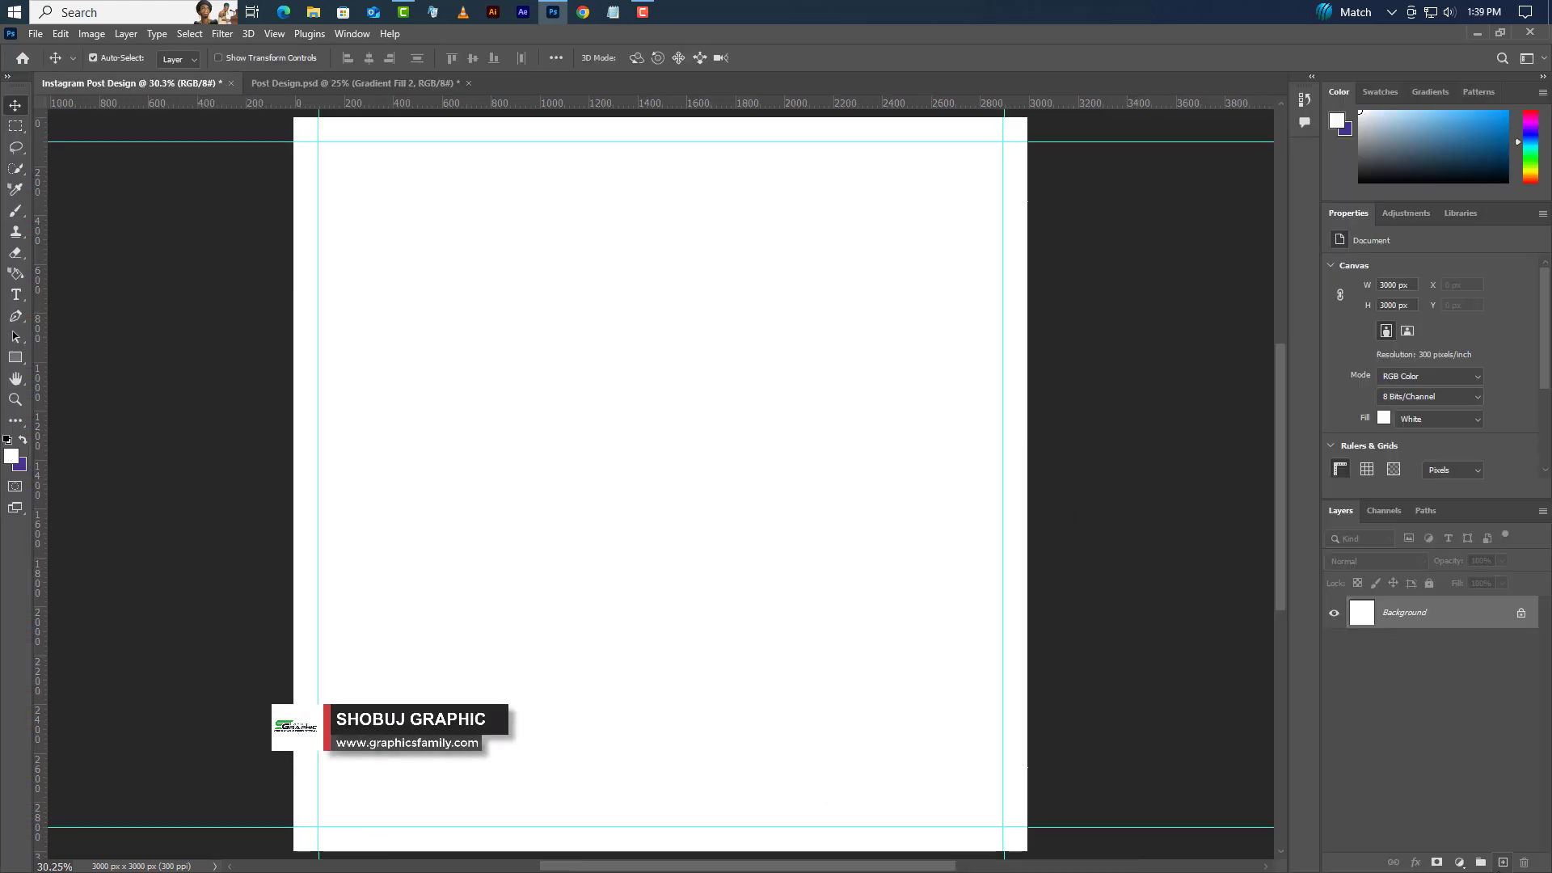
Add a Solid Color fill layer above the background using the red fa2238
left_click(1460, 863)
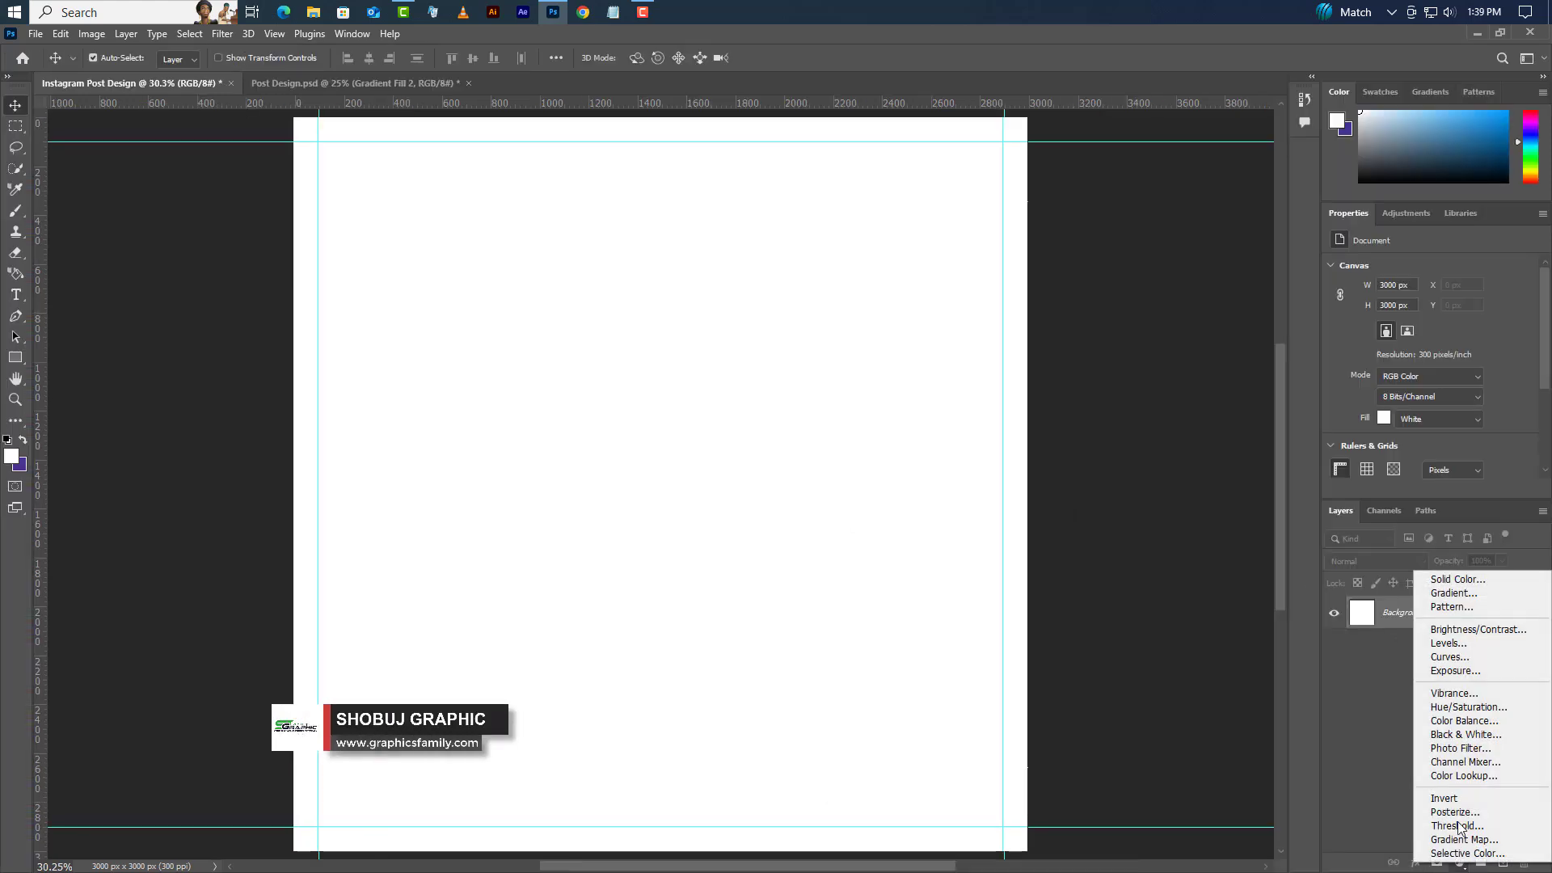
left_click(1449, 579)
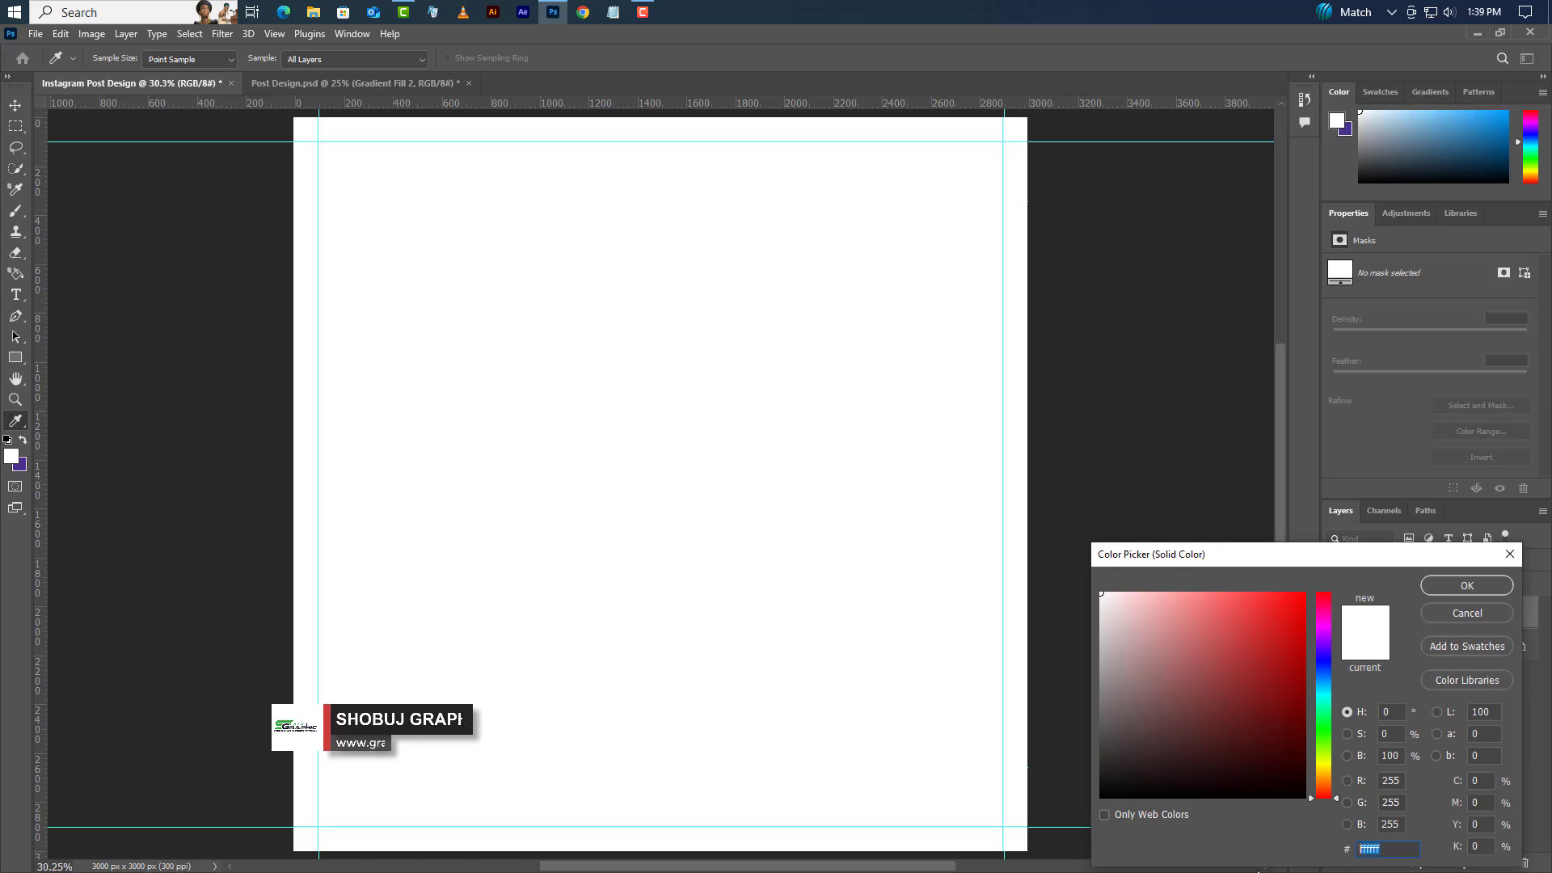
type("fa2238")
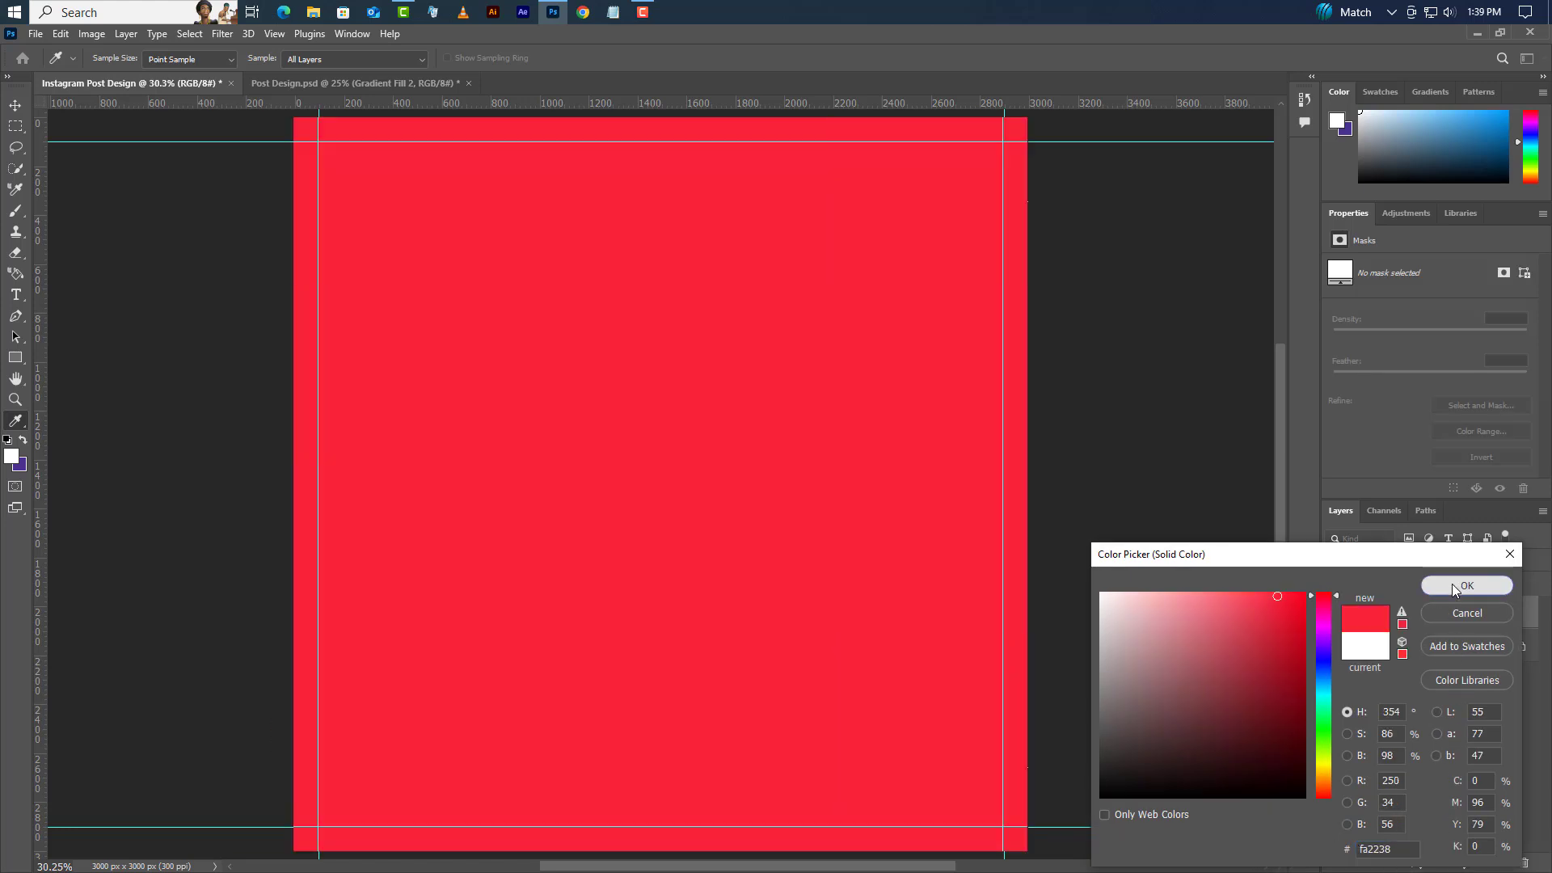
left_click(1452, 584)
Add a linear Gradient fill layer at 90° running from black 000000 to transparent over the red fill
left_click(1460, 864)
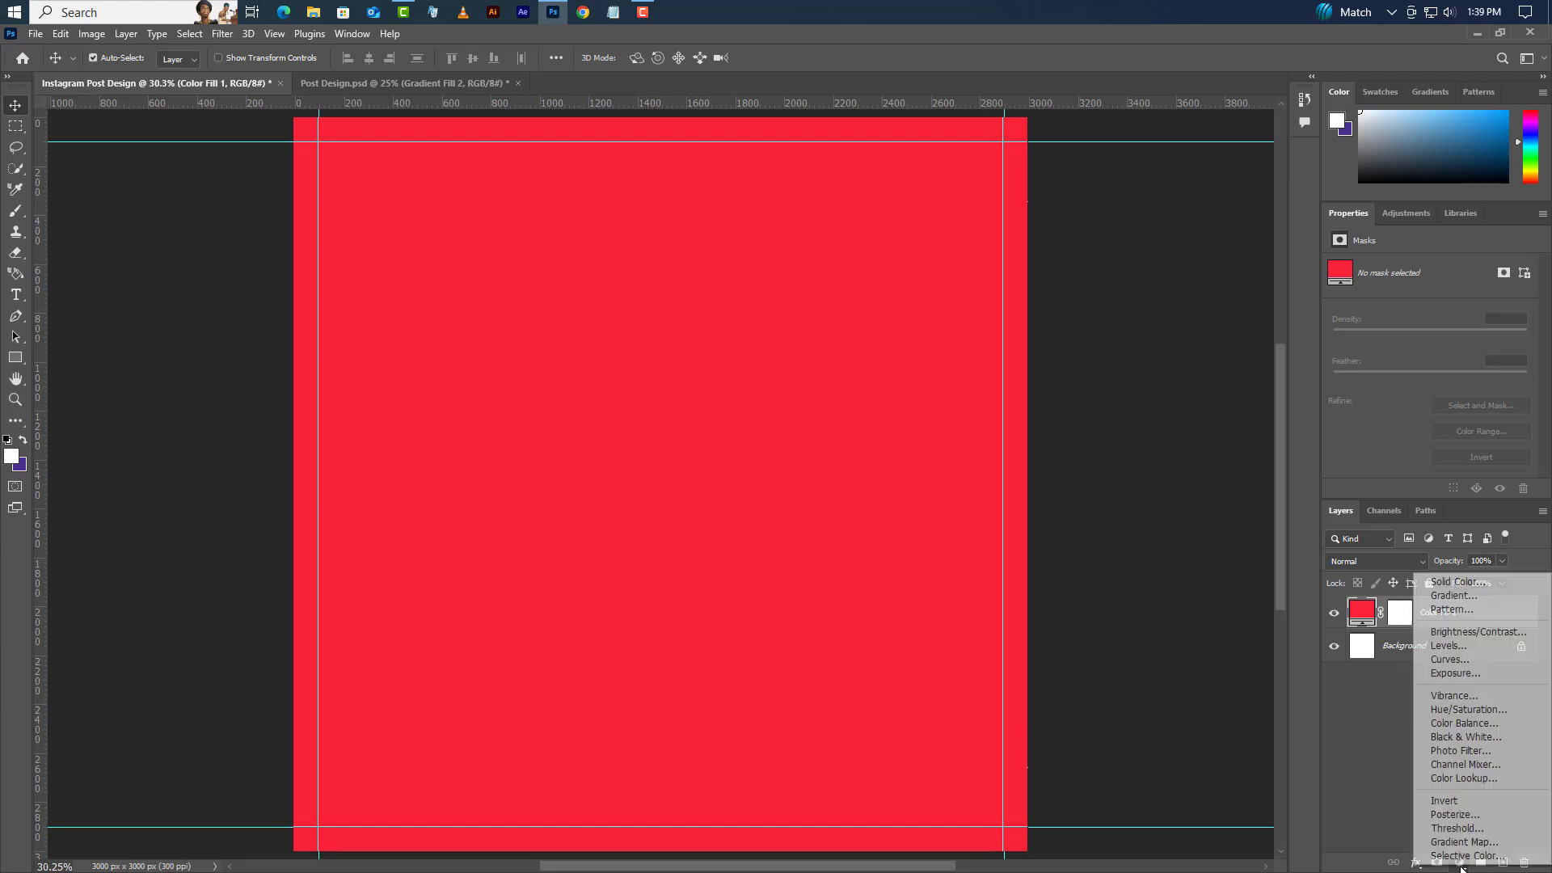
left_click(1447, 596)
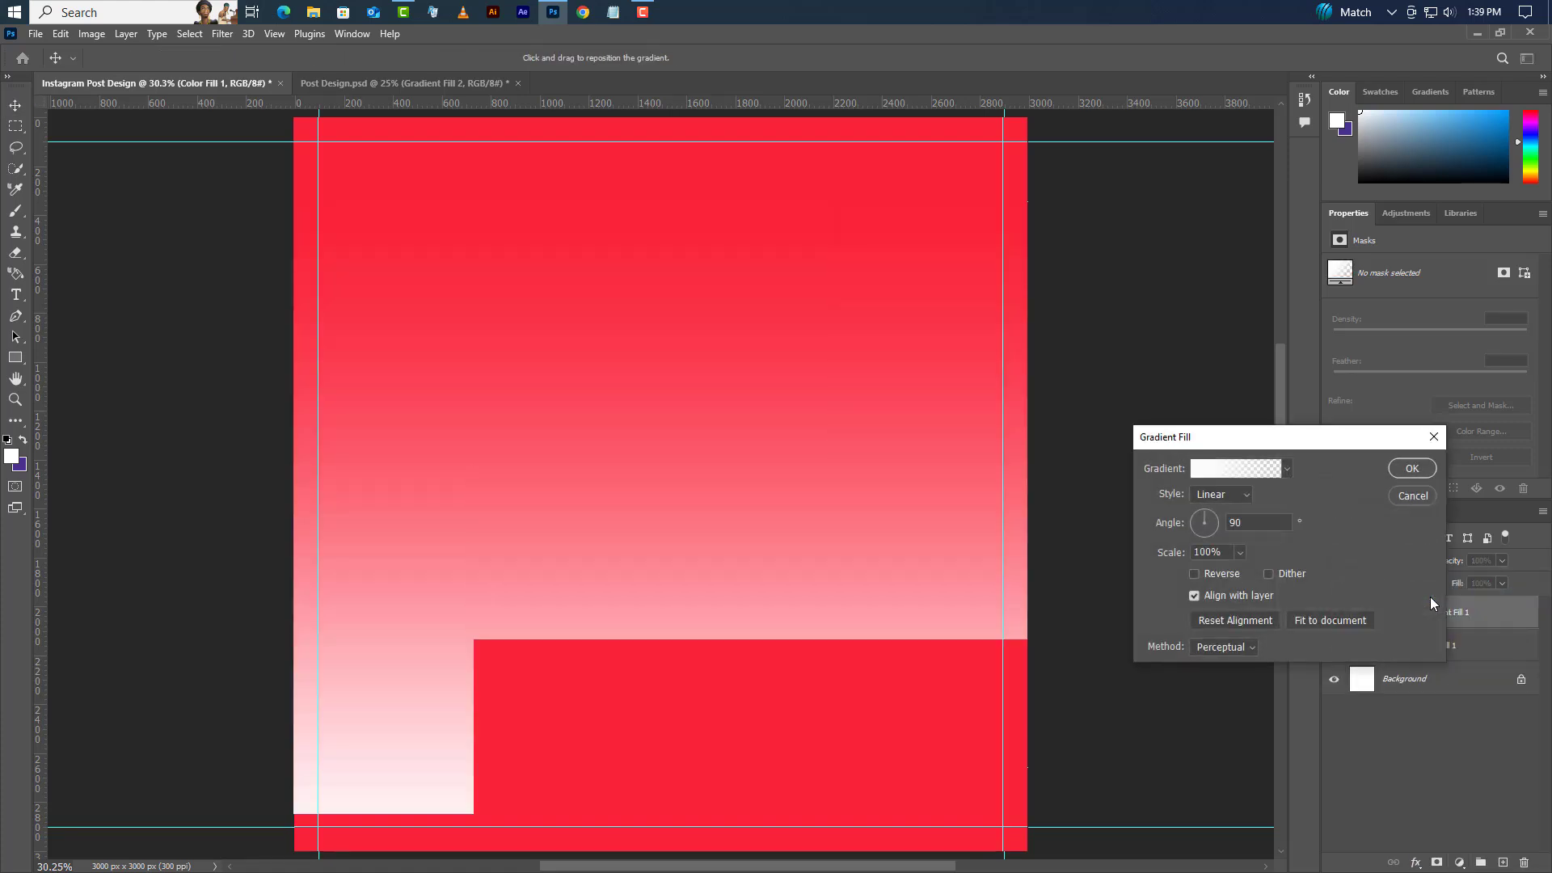
left_click(1235, 472)
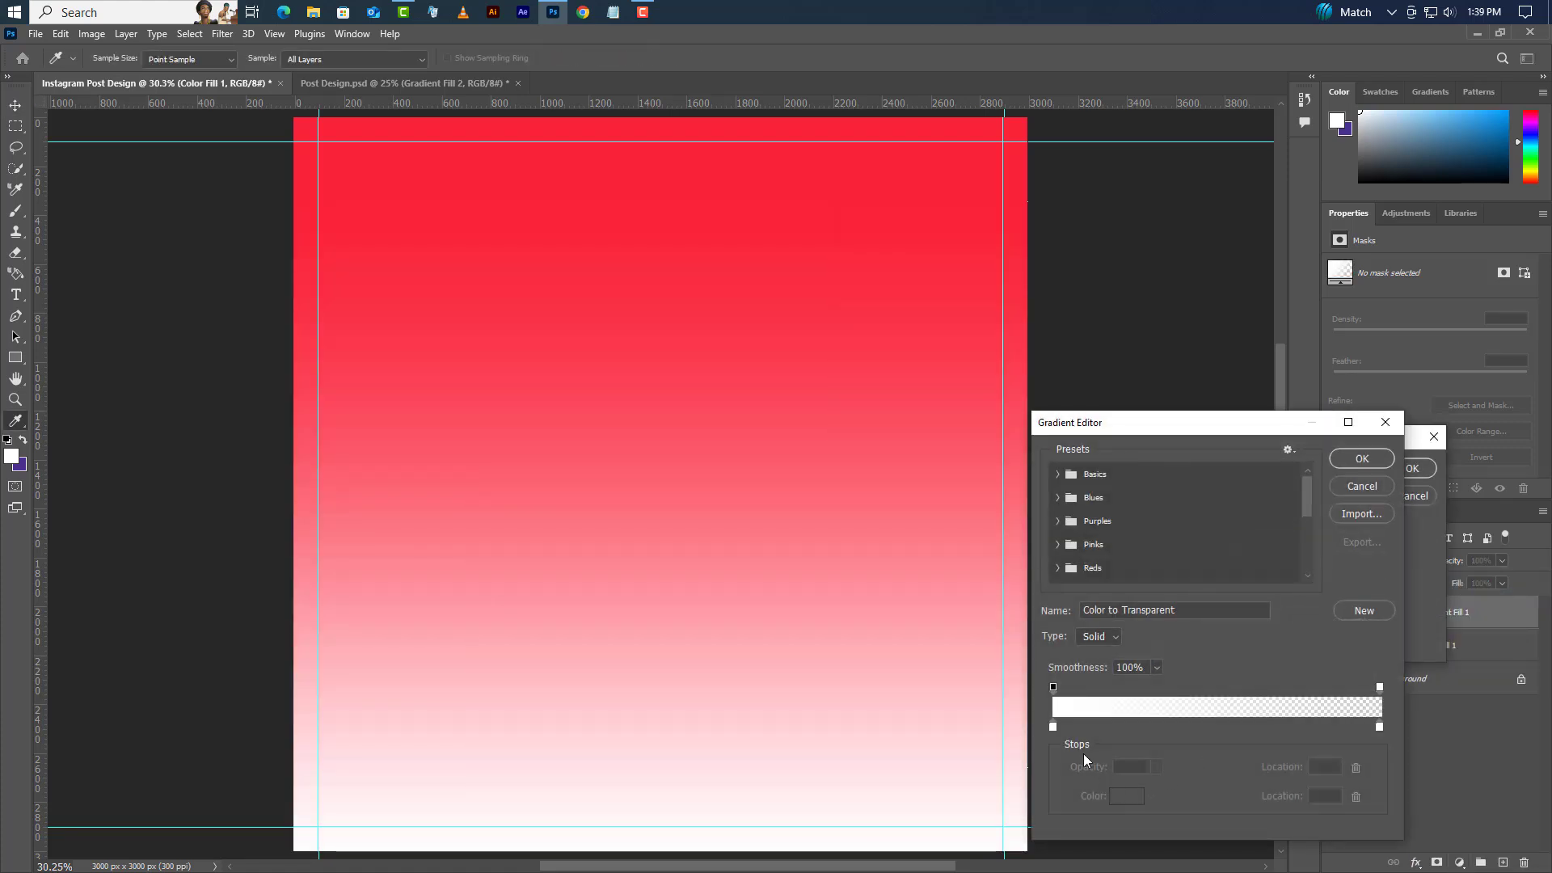
double_click(1052, 727)
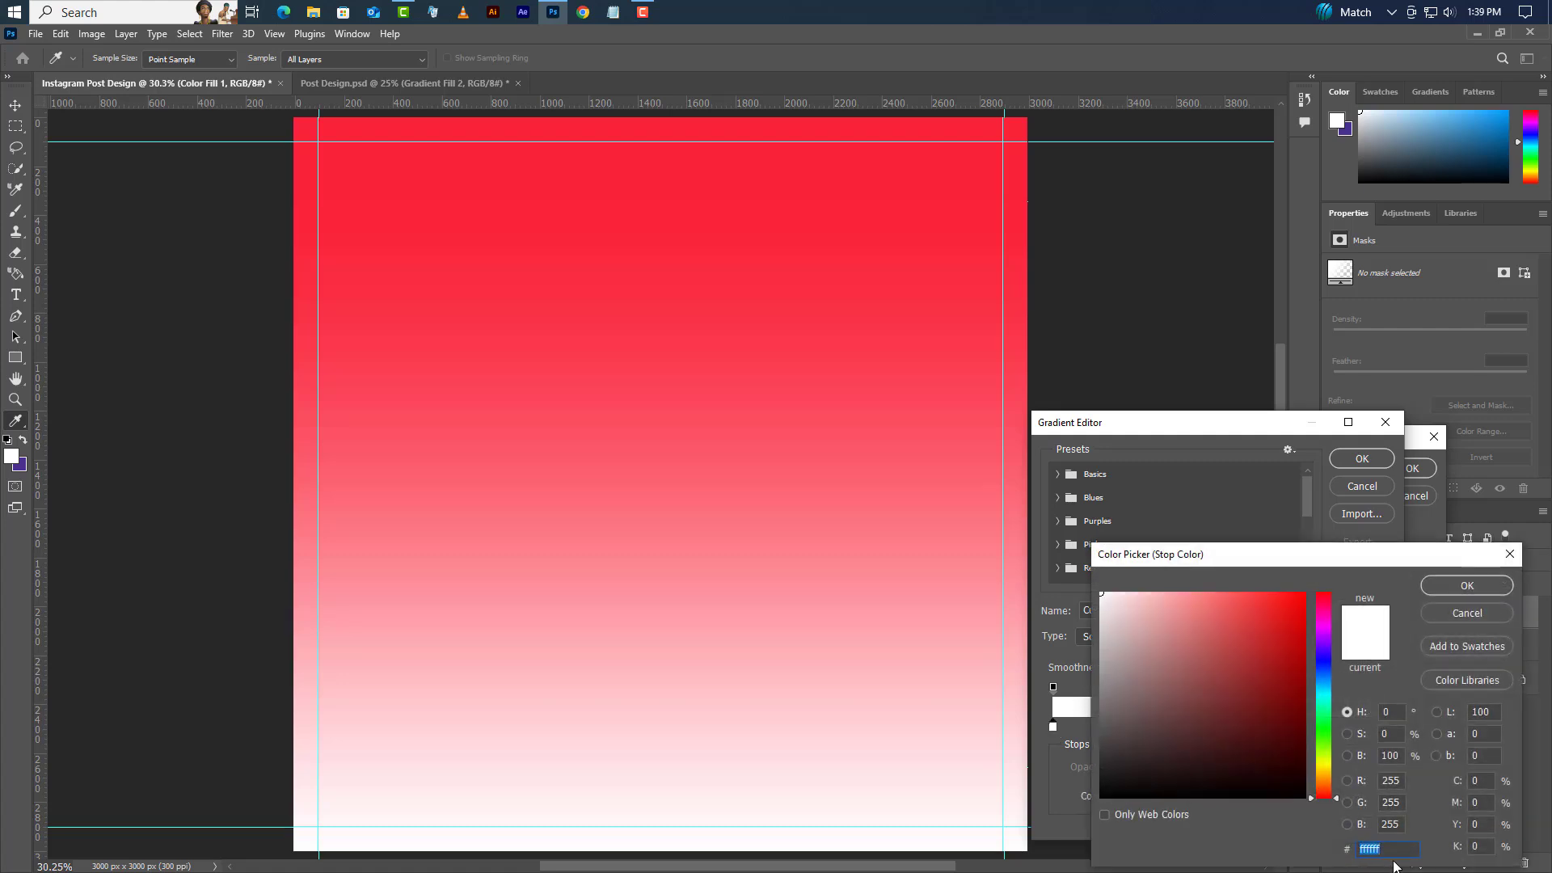
type("000000")
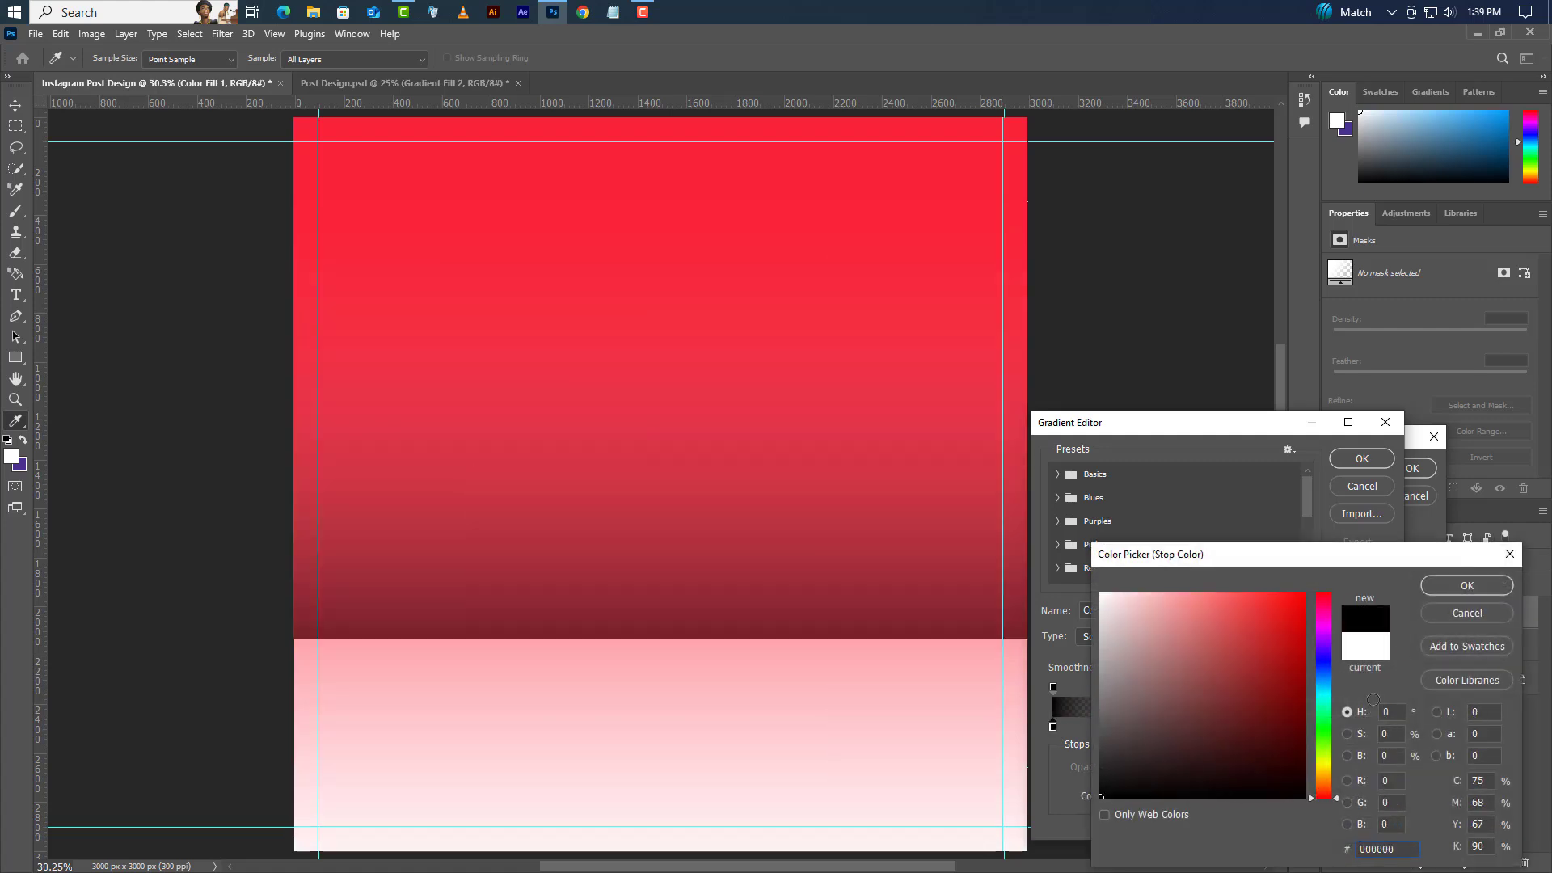
left_click(1467, 585)
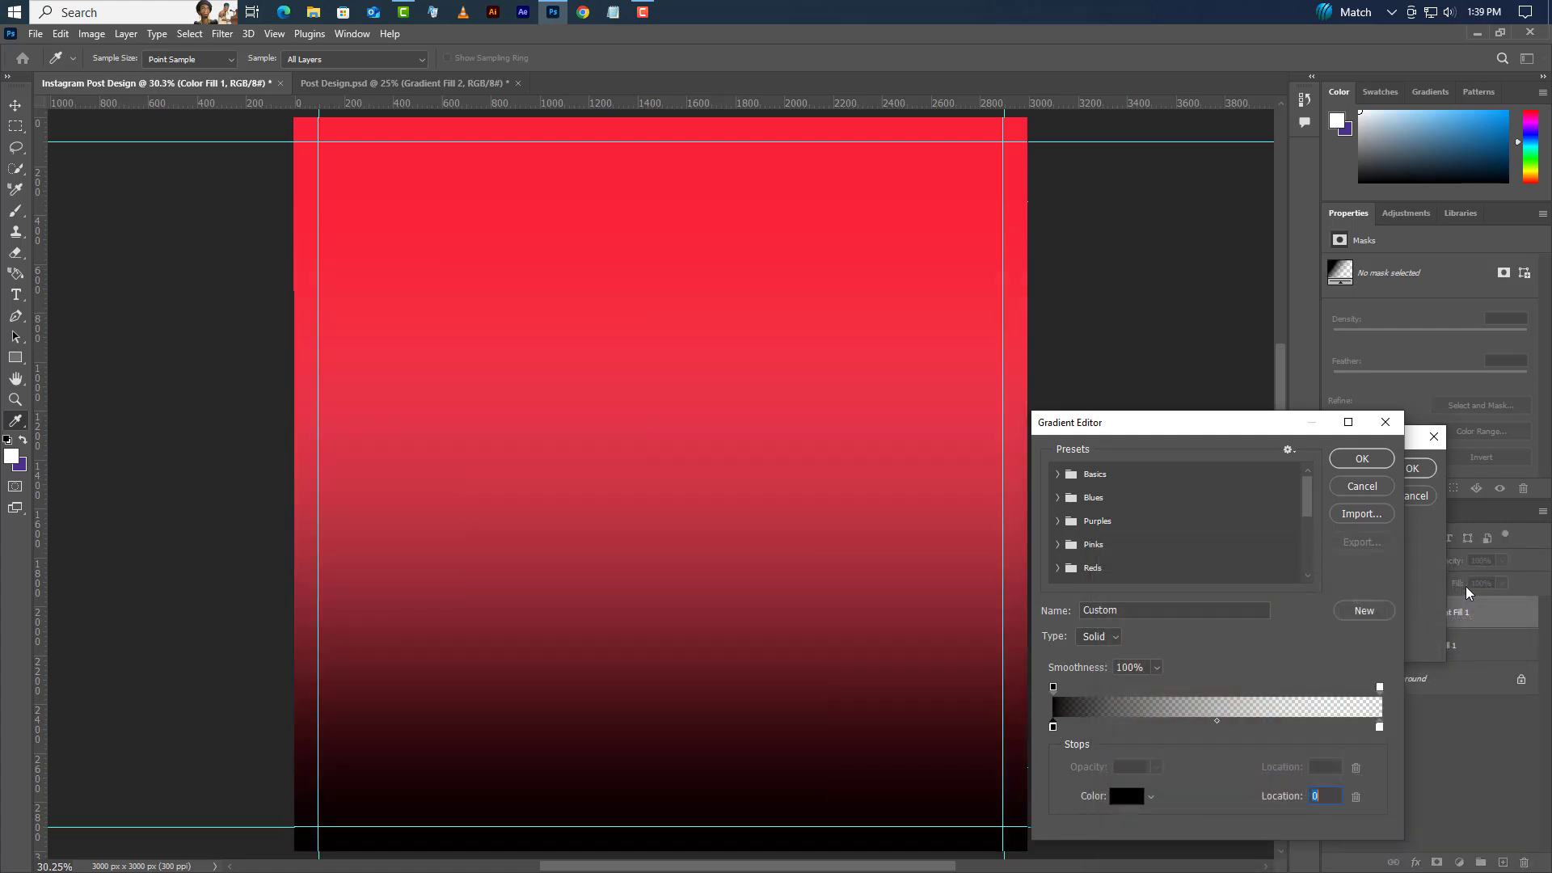
left_click(1348, 459)
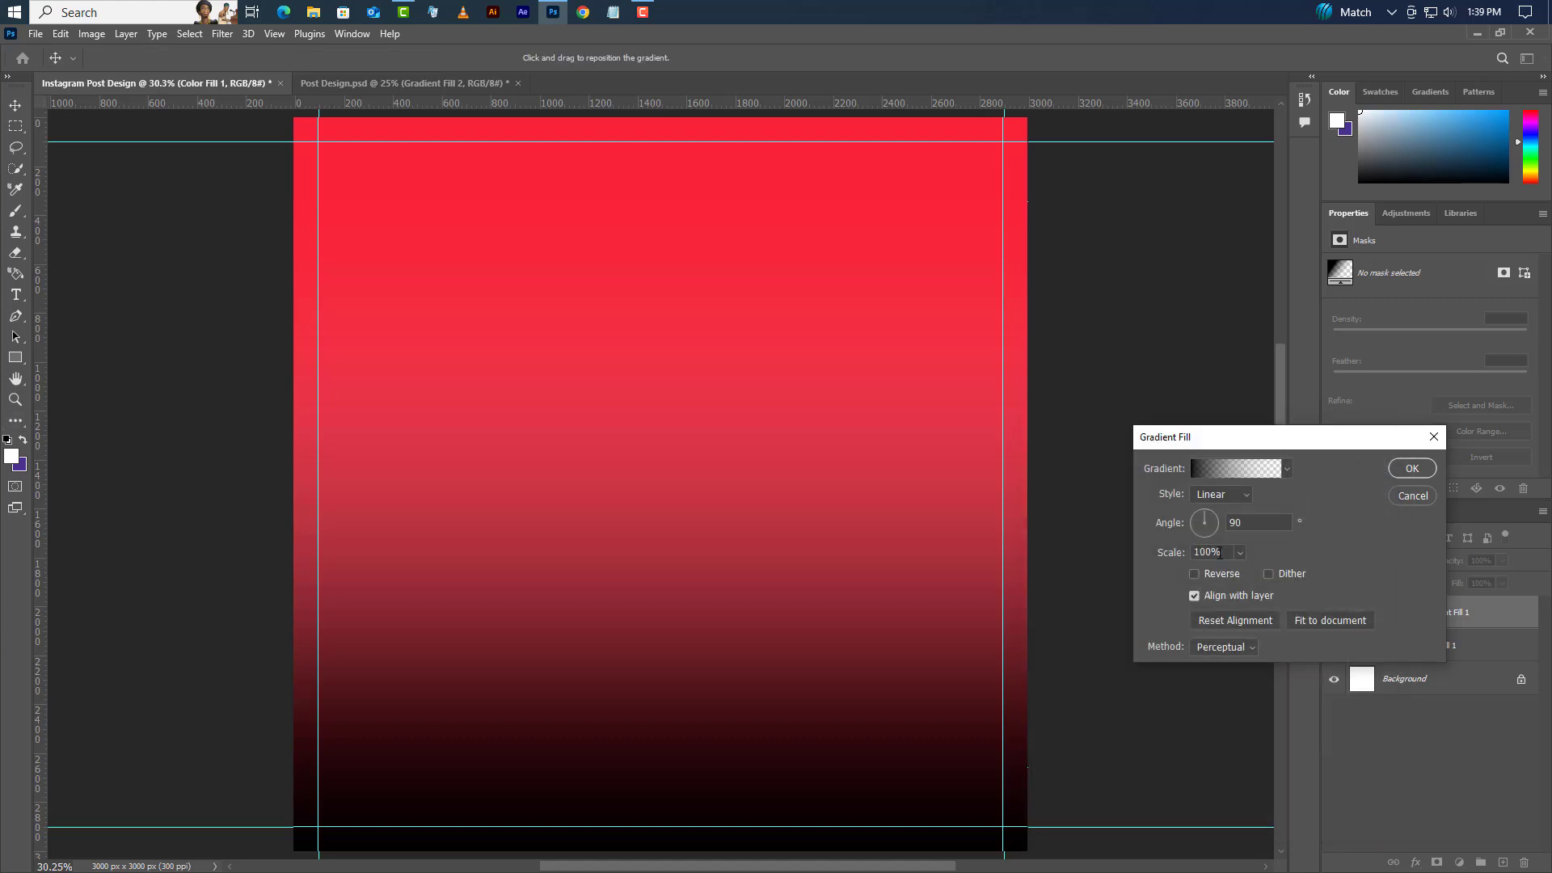
mouse_move(1219, 553)
left_mouse_down()
mouse_move(1188, 553)
mouse_move(1210, 524)
left_mouse_up()
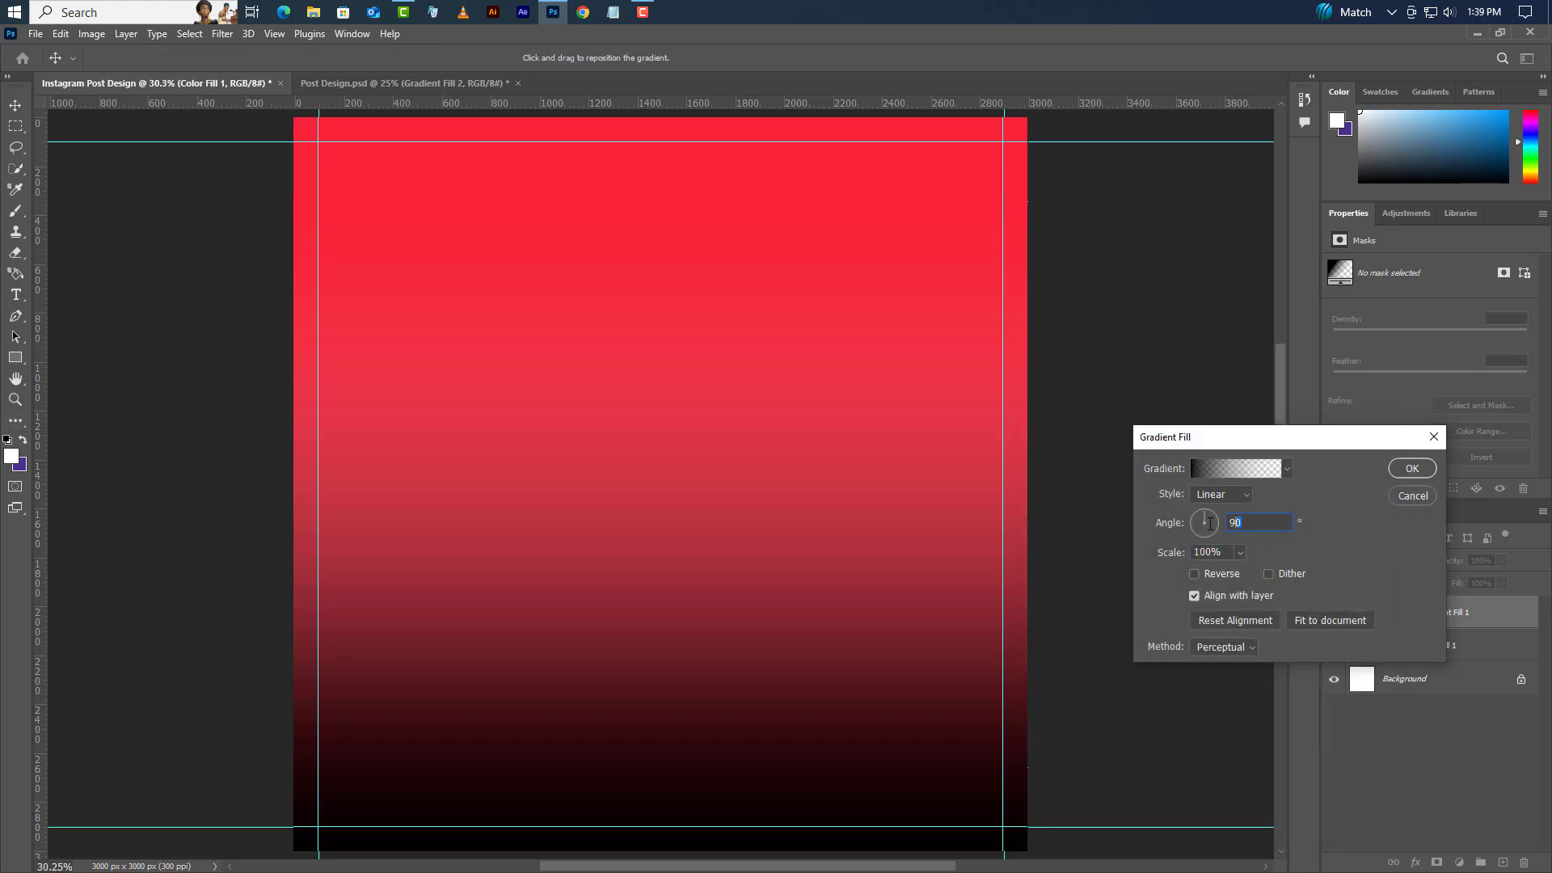
left_click(1412, 469)
Set the gradient fill layer's blend mode to Hard Light and its opacity to 15%
left_click(1403, 565)
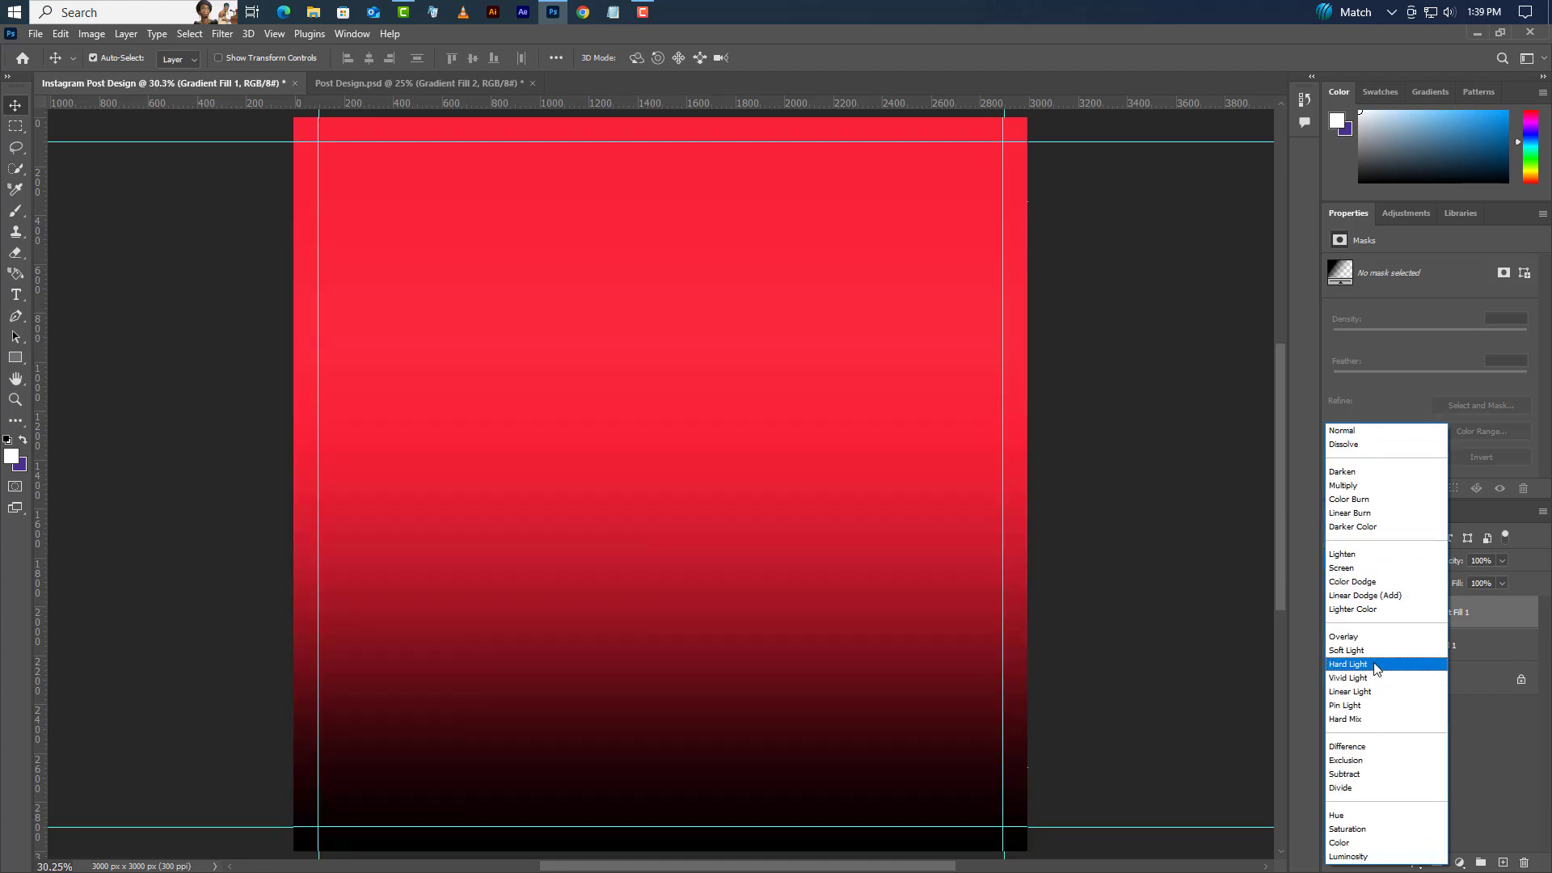
left_click(1373, 665)
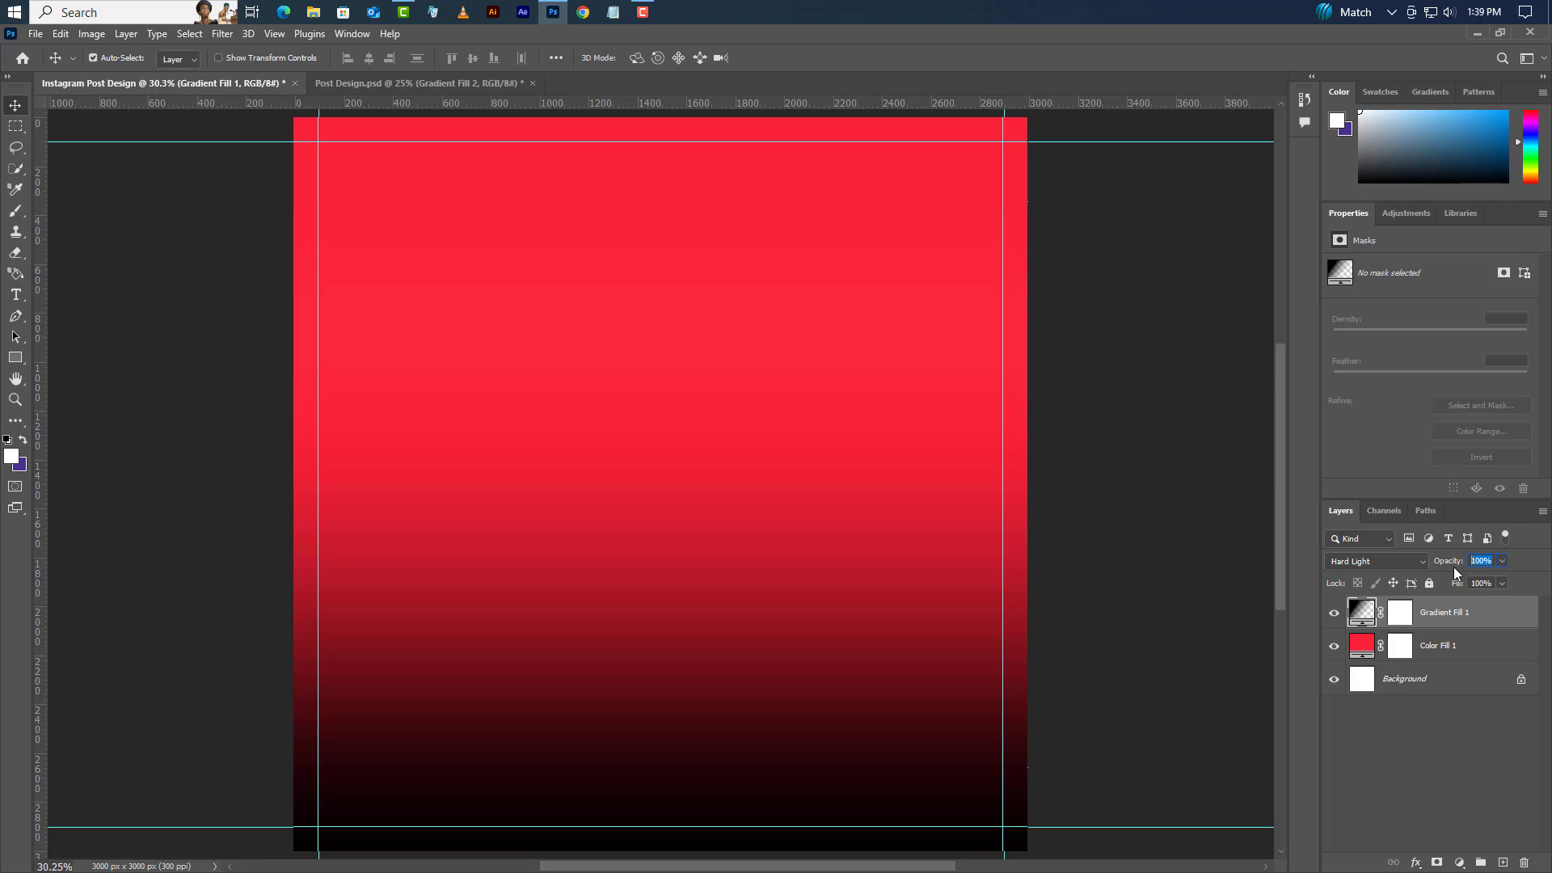
type("15")
key("Return")
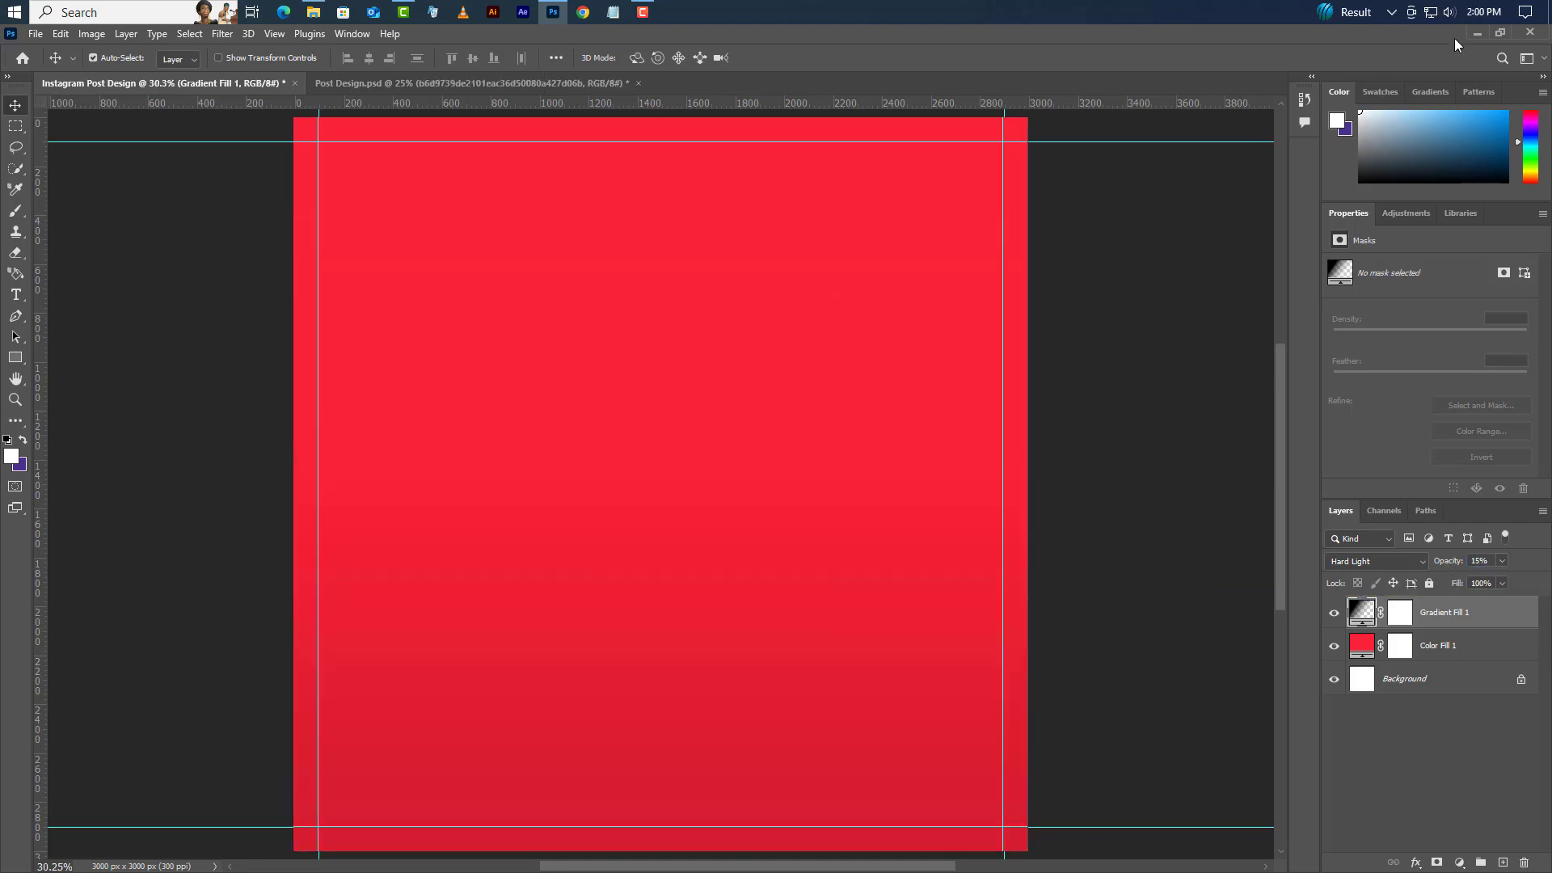
Place the Patten.png strawberry image into the document and enlarge it to about 3396 x 2999 px to cover the canvas
left_click(1477, 34)
left_click_drag(445, 155, 639, 544)
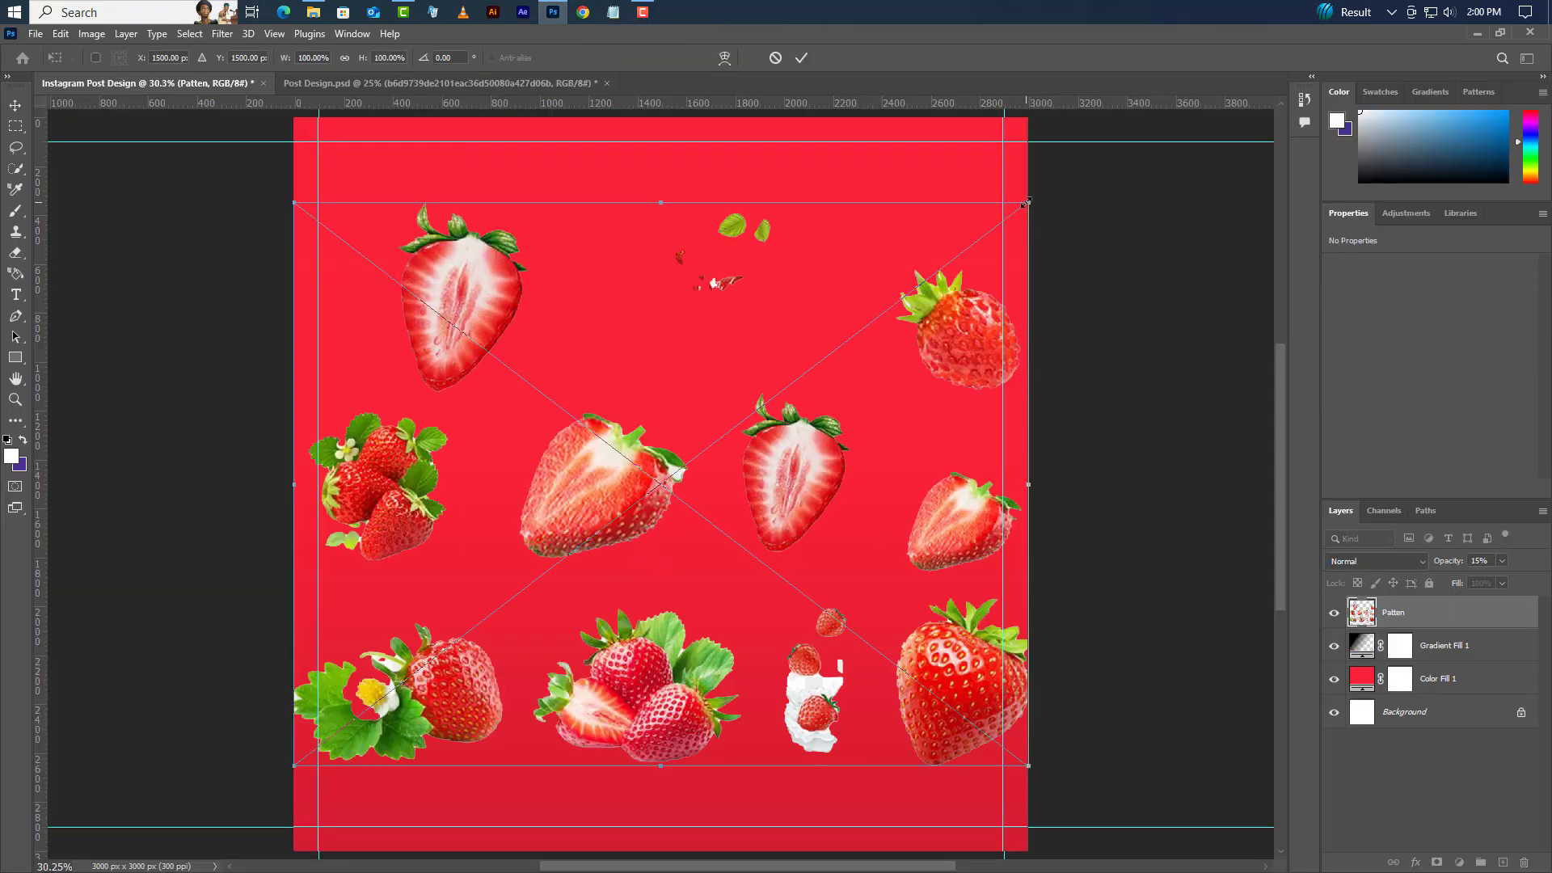
left_click_drag(1025, 196, 1078, 121)
left_click(802, 58)
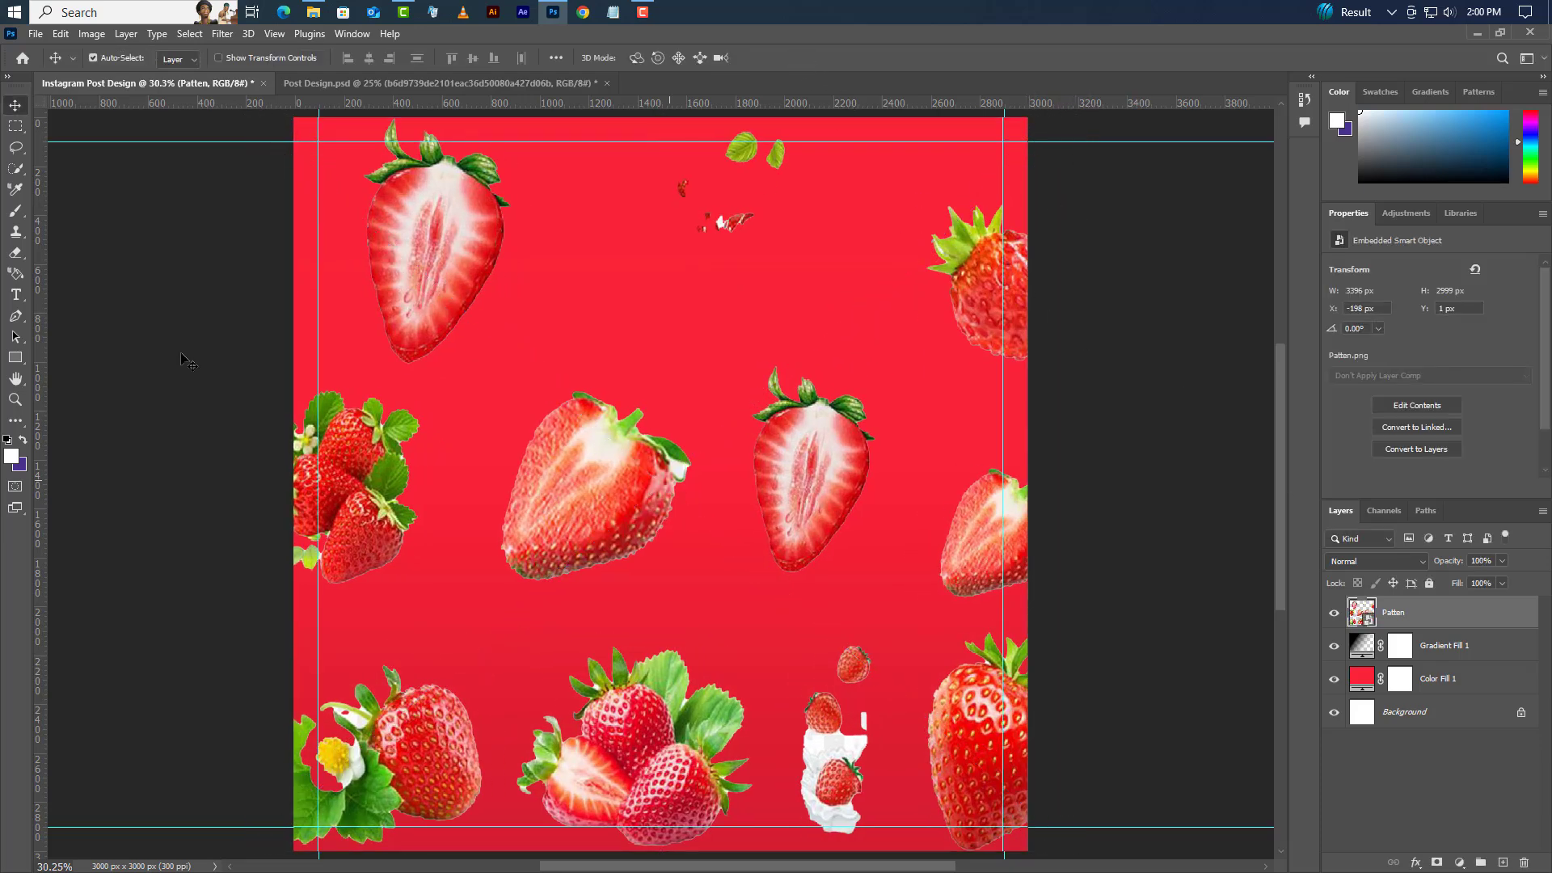
Apply a Gaussian Blur with a radius of 15 pixels to the Patten layer
left_click(221, 34)
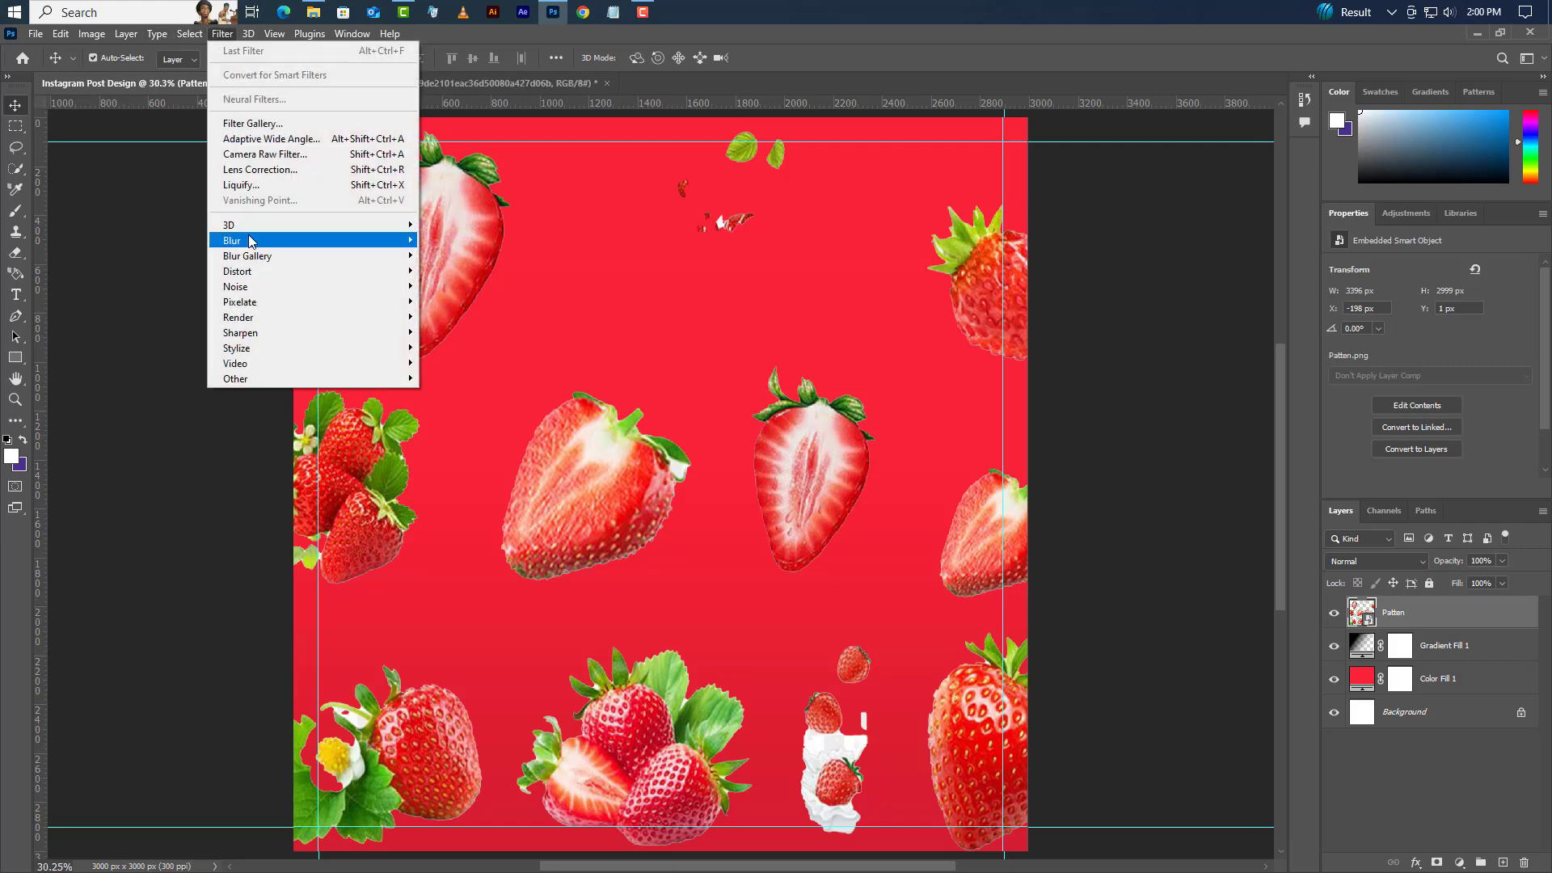
mouse_move(408, 238)
left_click(463, 300)
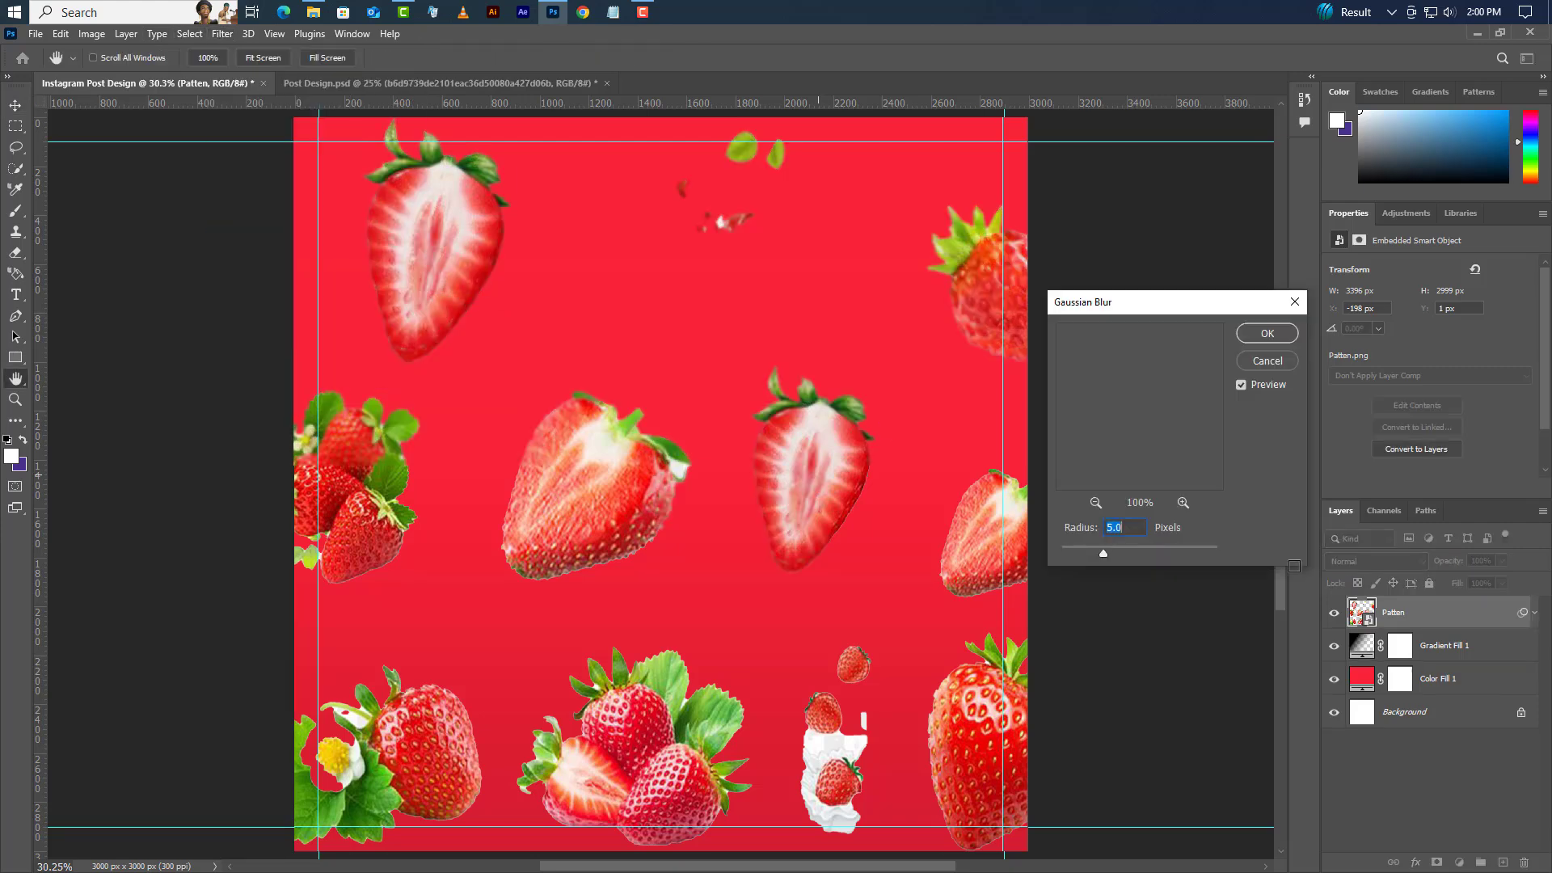
type("1")
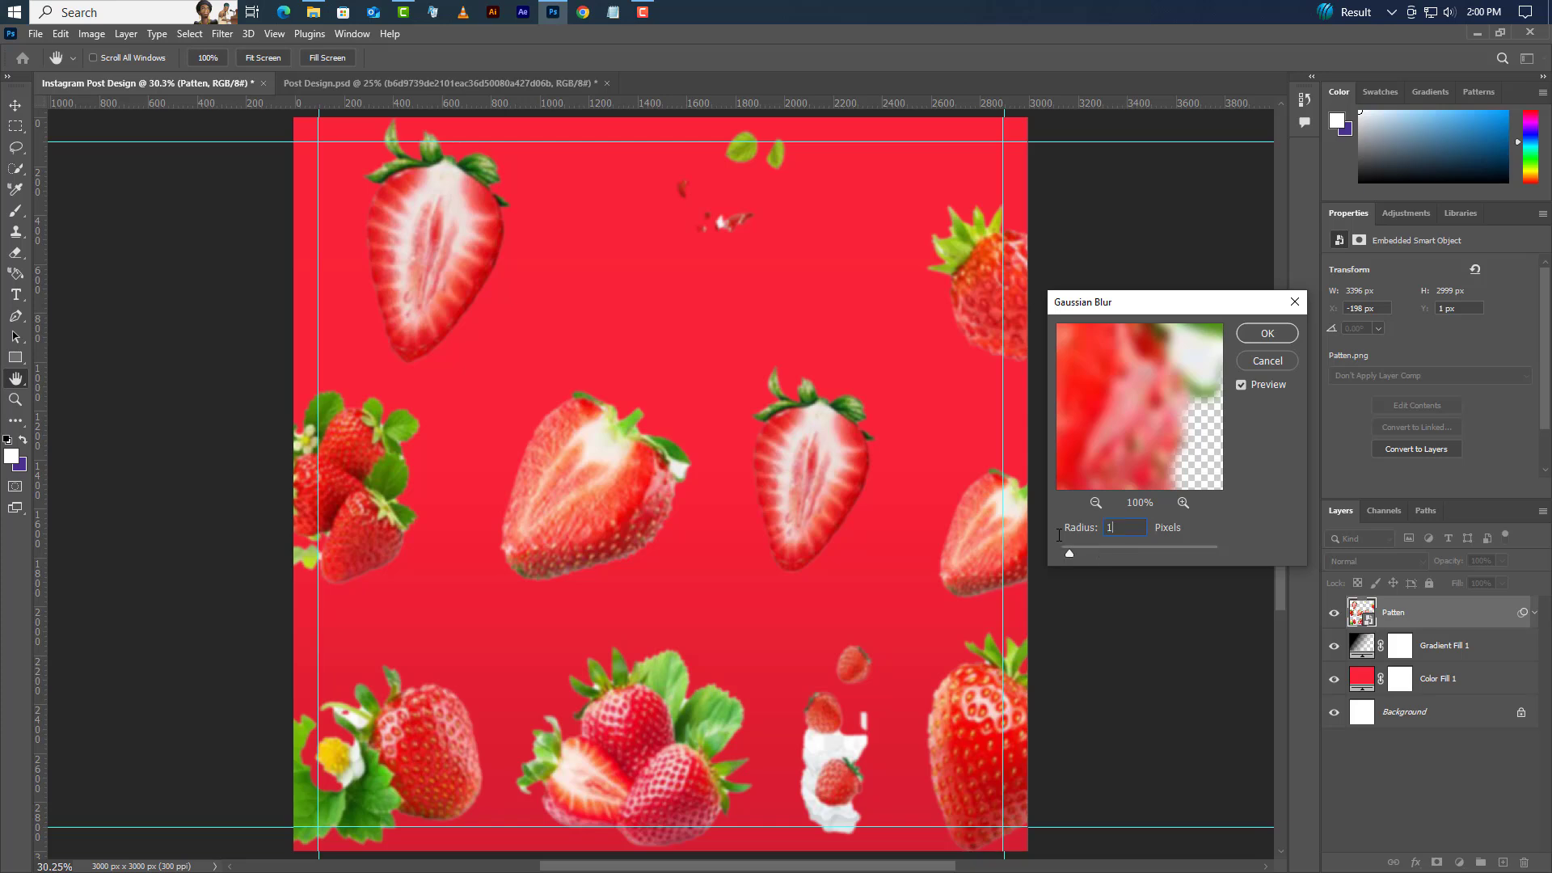
type("5")
left_click(1267, 333)
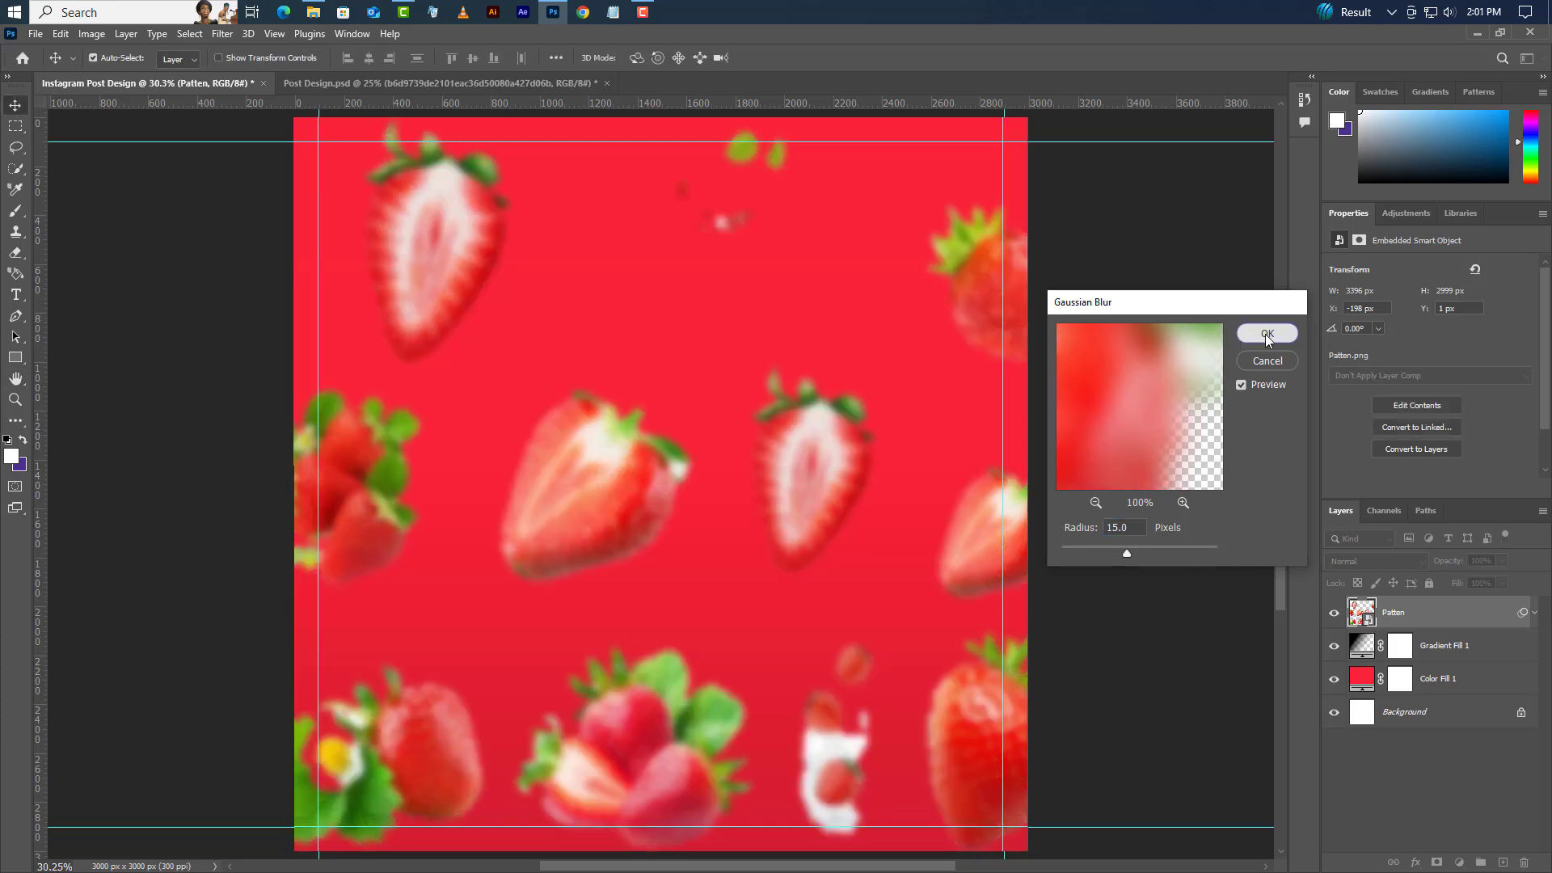
Set the Patten layer's blend mode to Luminosity and its opacity to 80%
left_click(1400, 560)
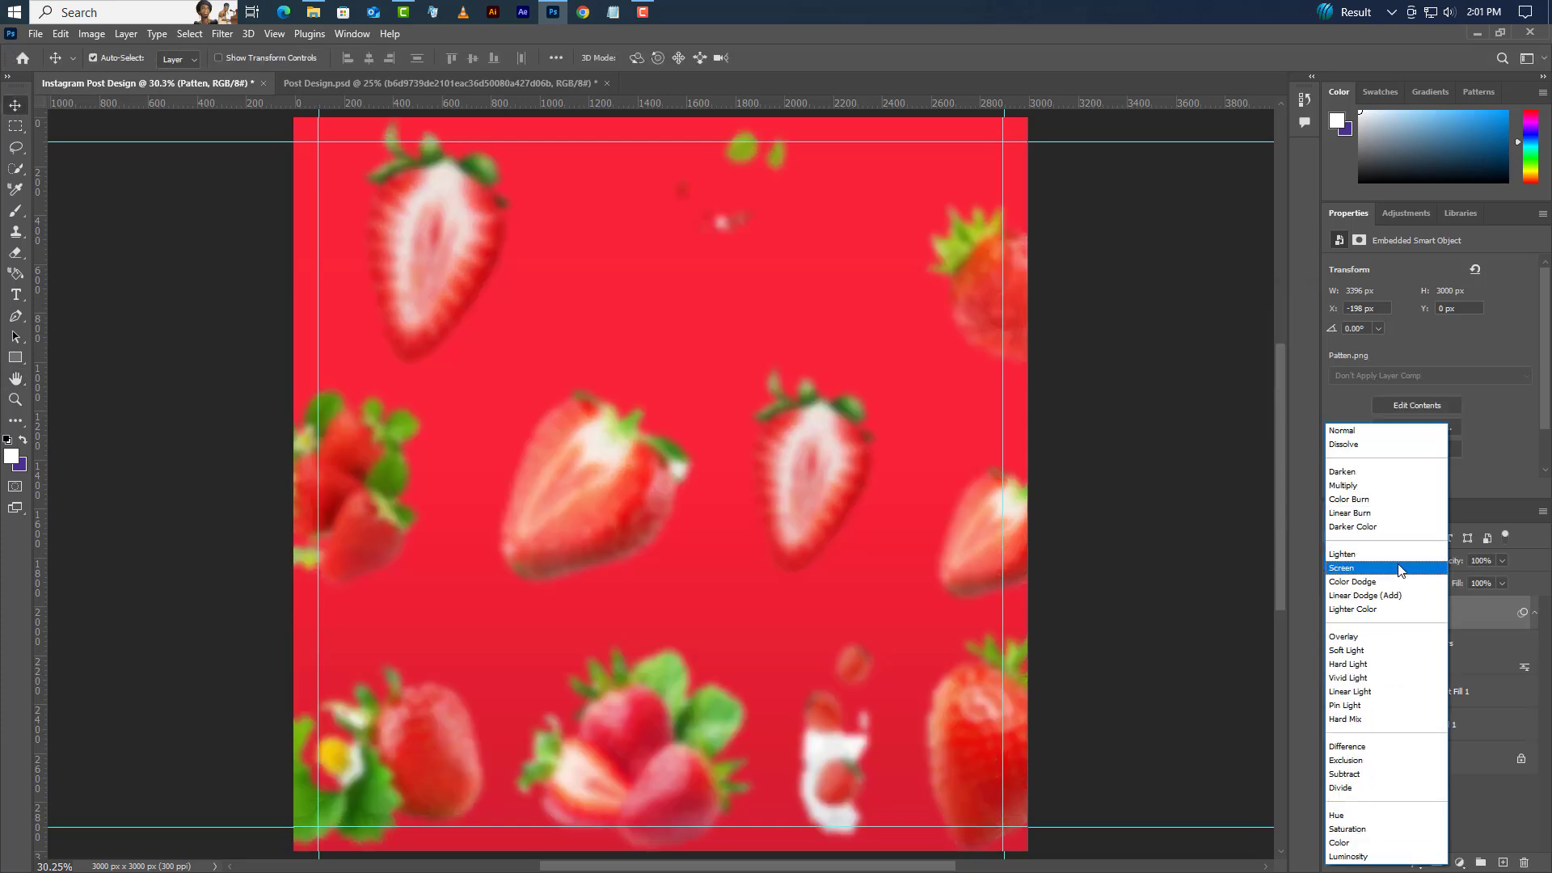
left_click(1366, 857)
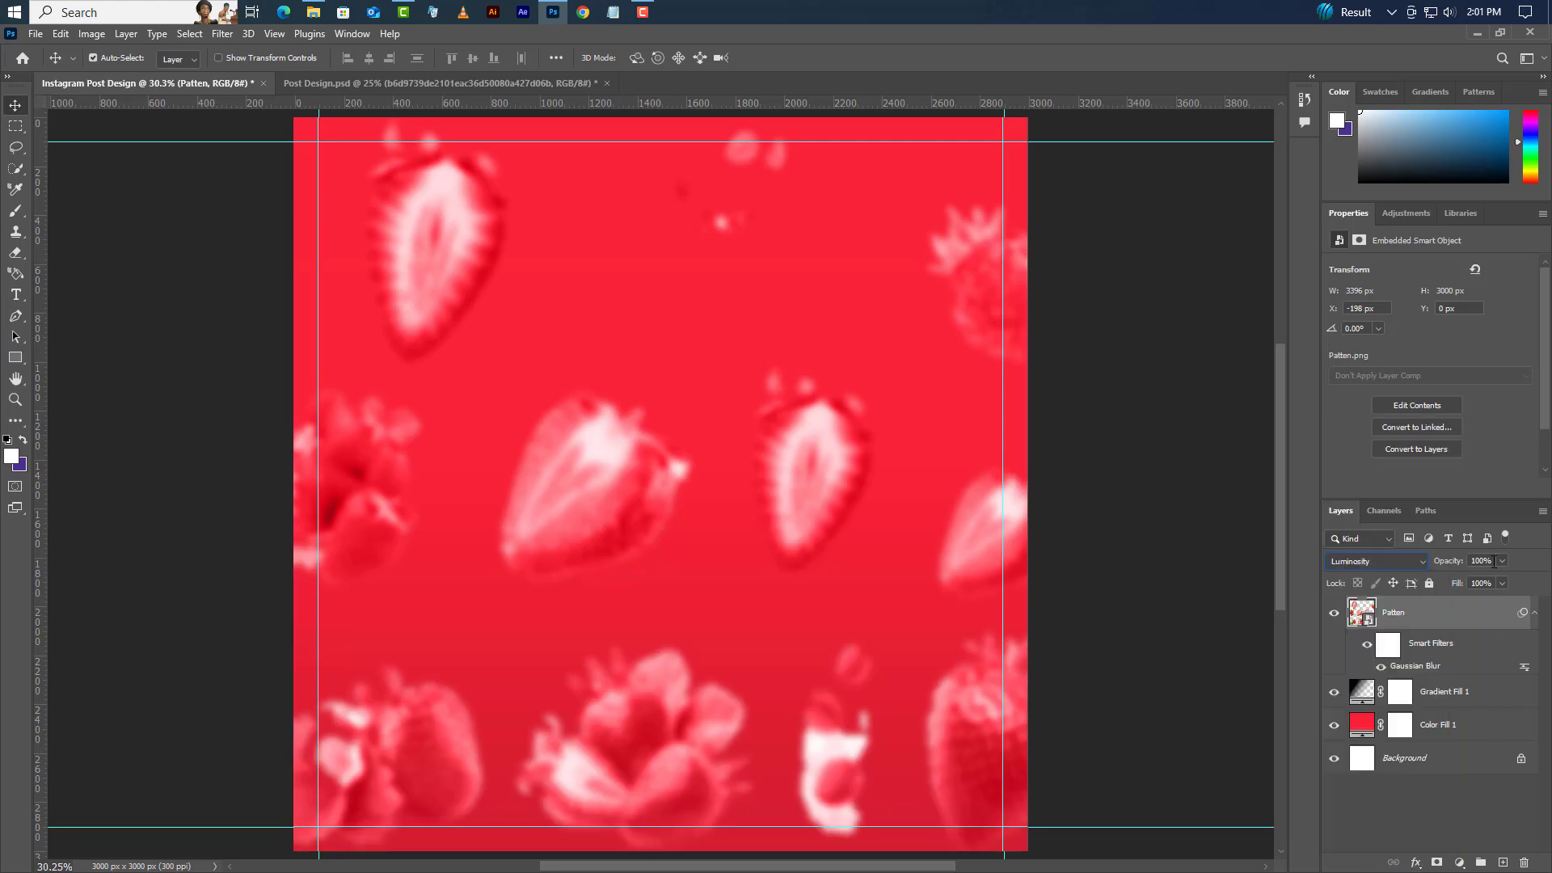
type("8")
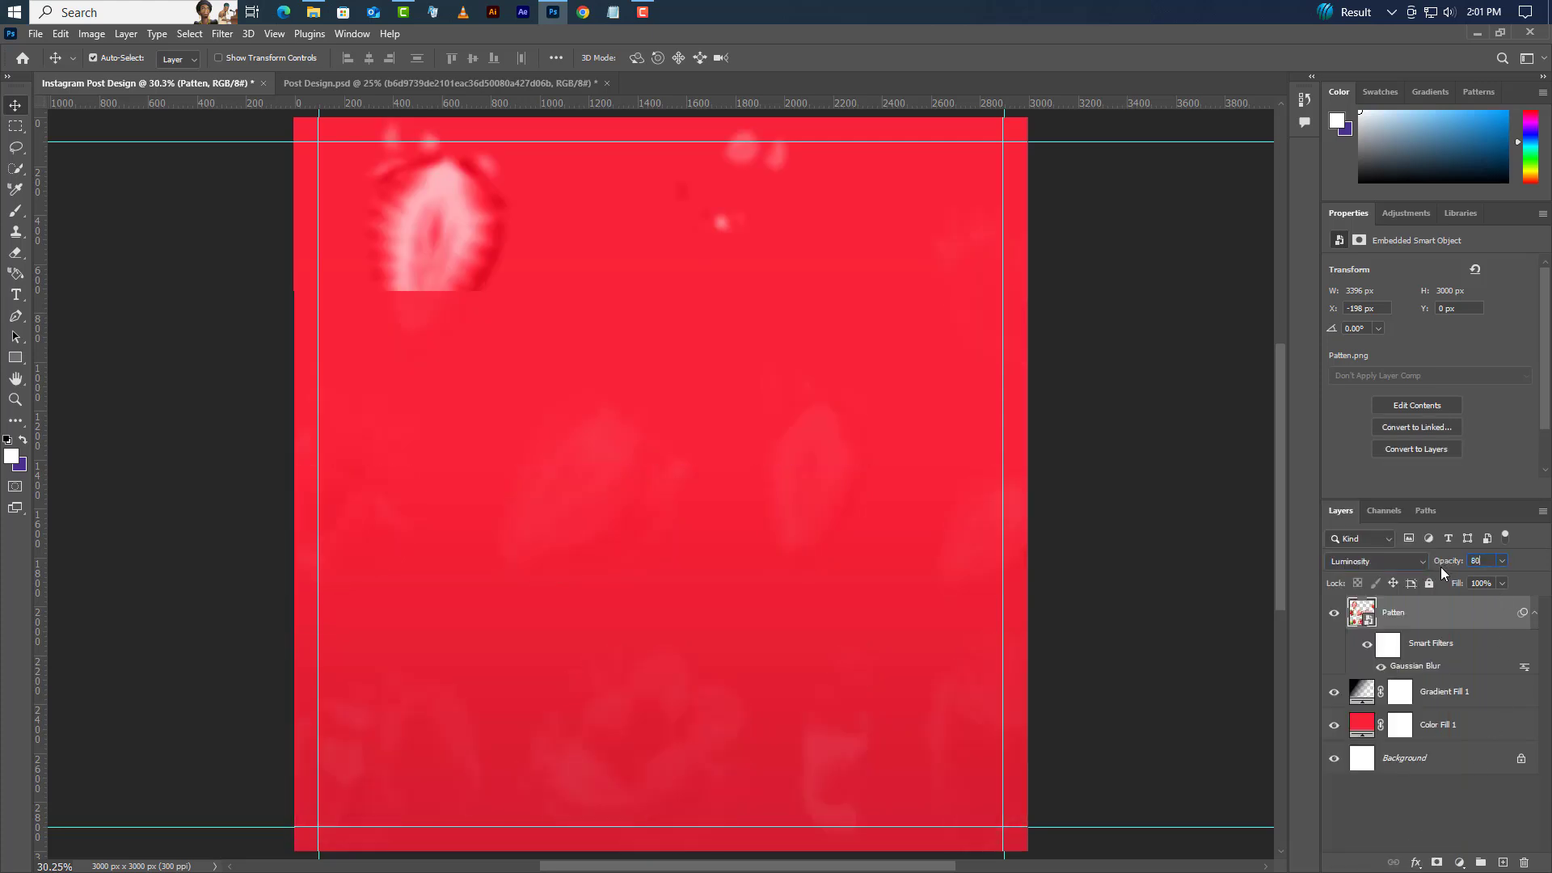
type("0")
key("Return")
Add a new layer and draw a white rectangle of about 1040 x 2039 px near the middle of the canvas
left_click(1503, 864)
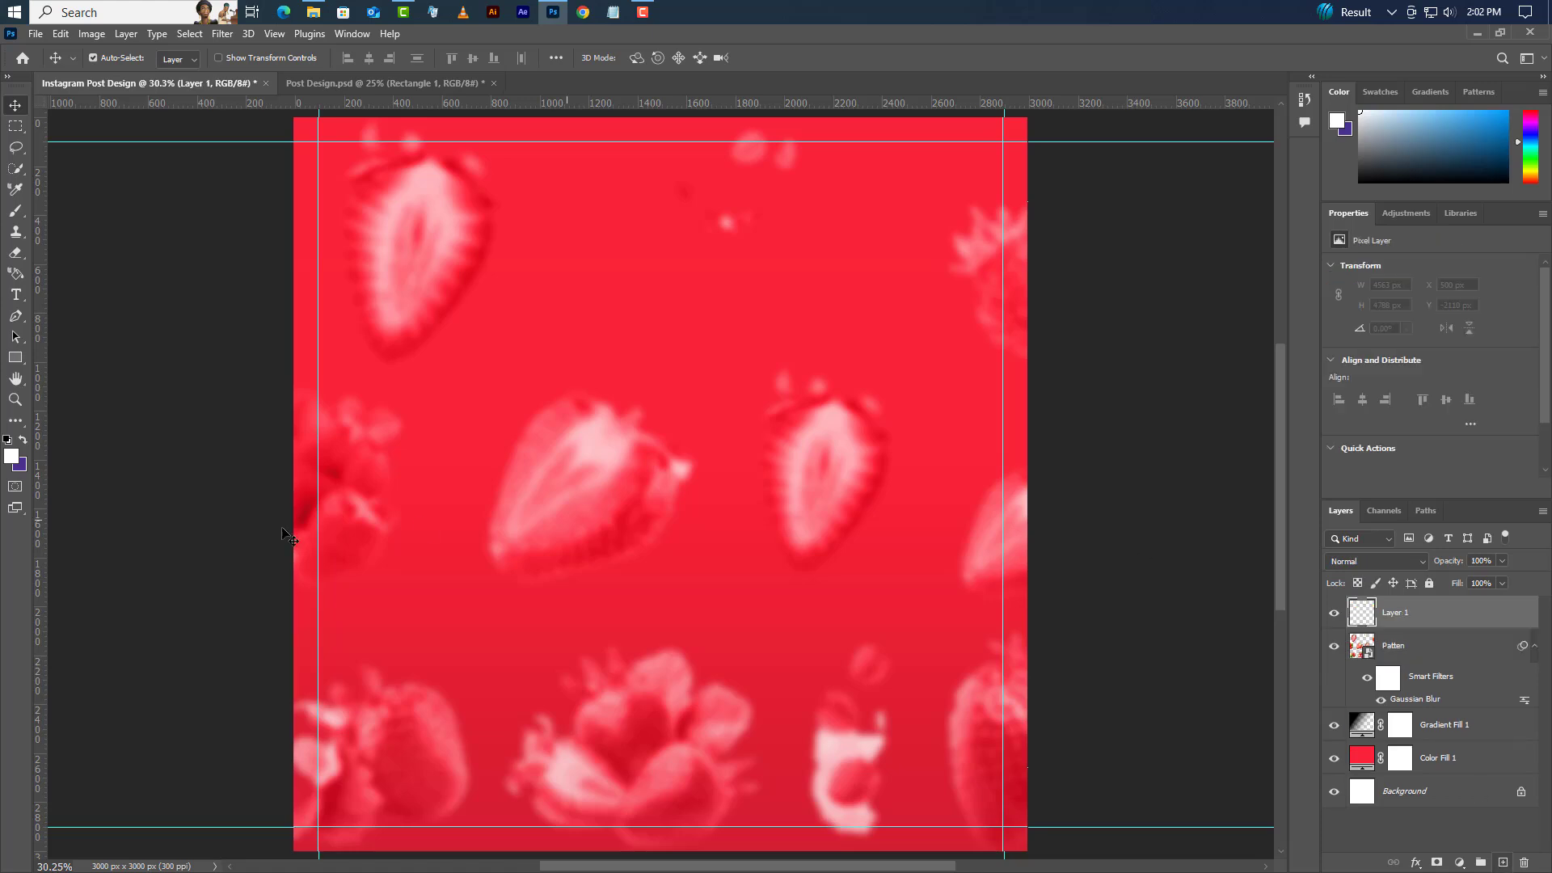
left_click(15, 358)
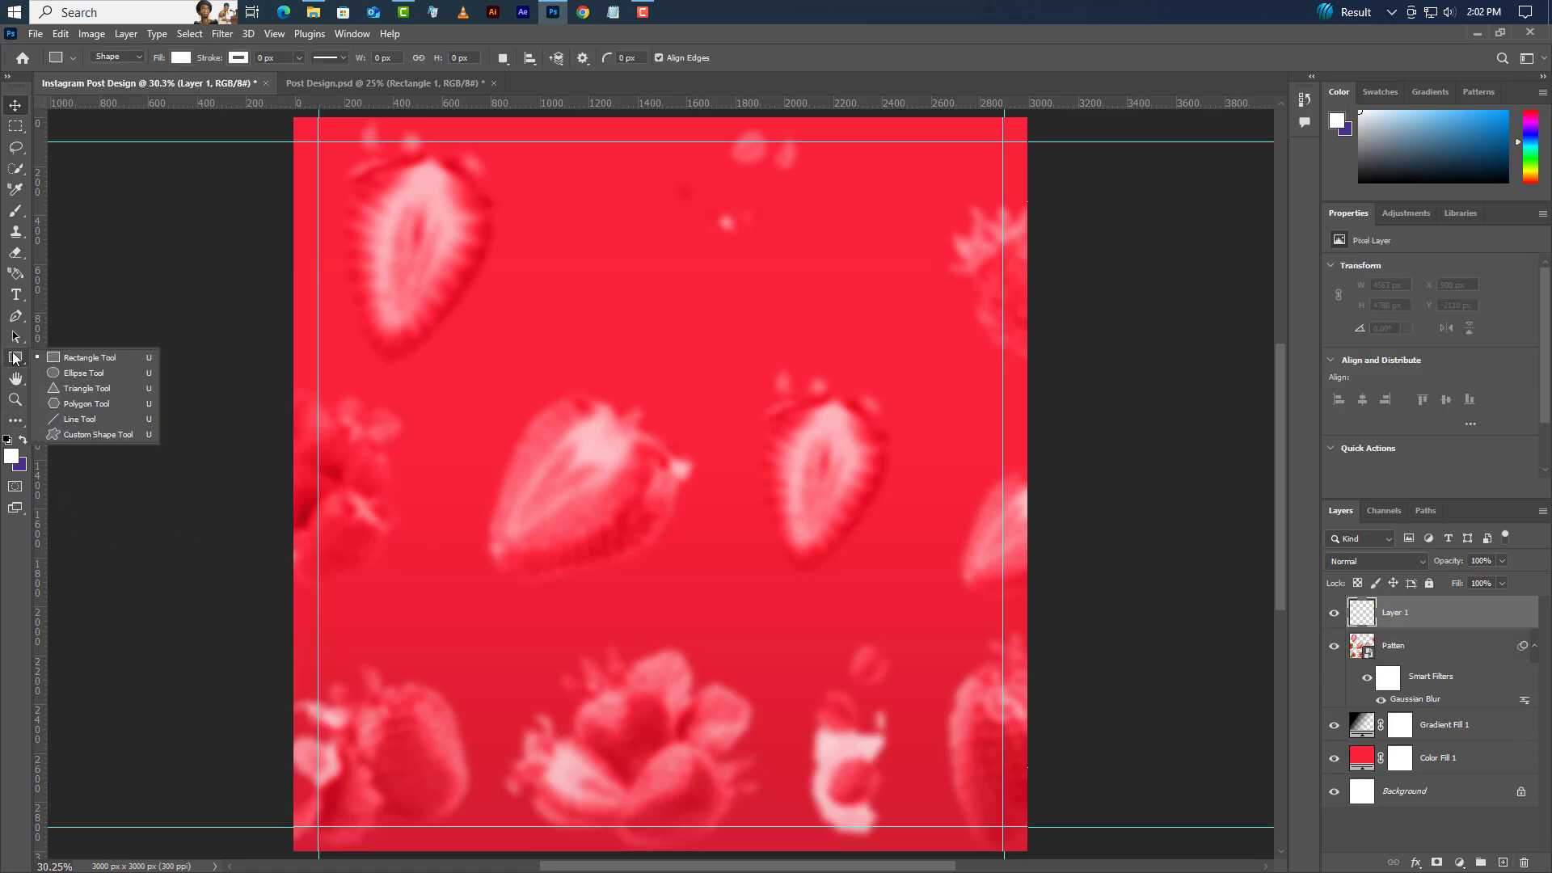
left_click(61, 356)
left_click_drag(515, 188, 769, 688)
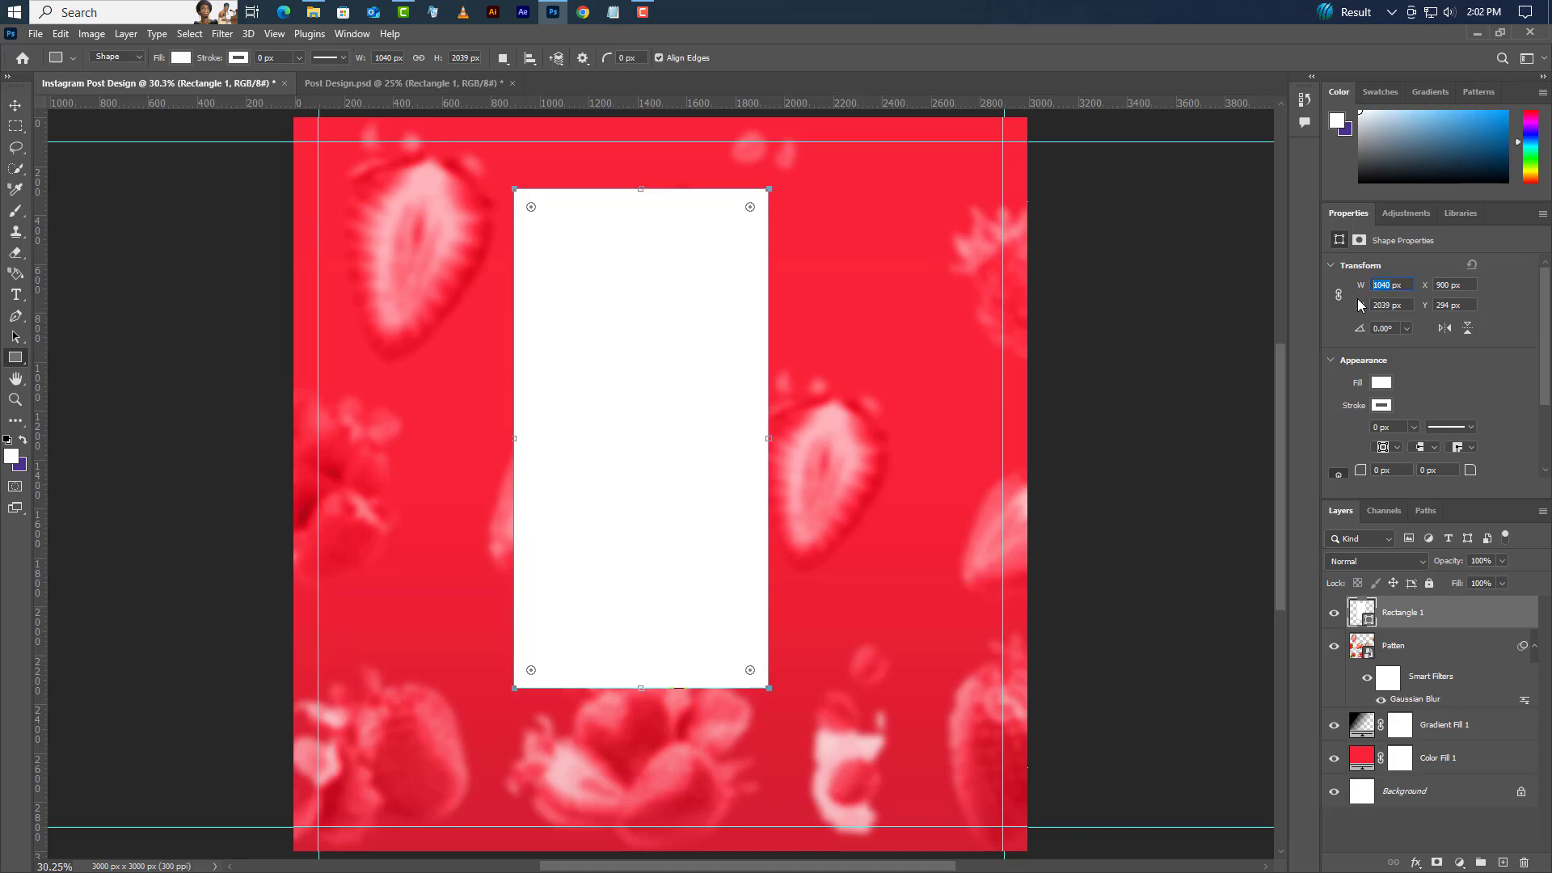
Resize the white rectangle to 1125 x 2250 px and round all its corners to 75 px
key("Tab")
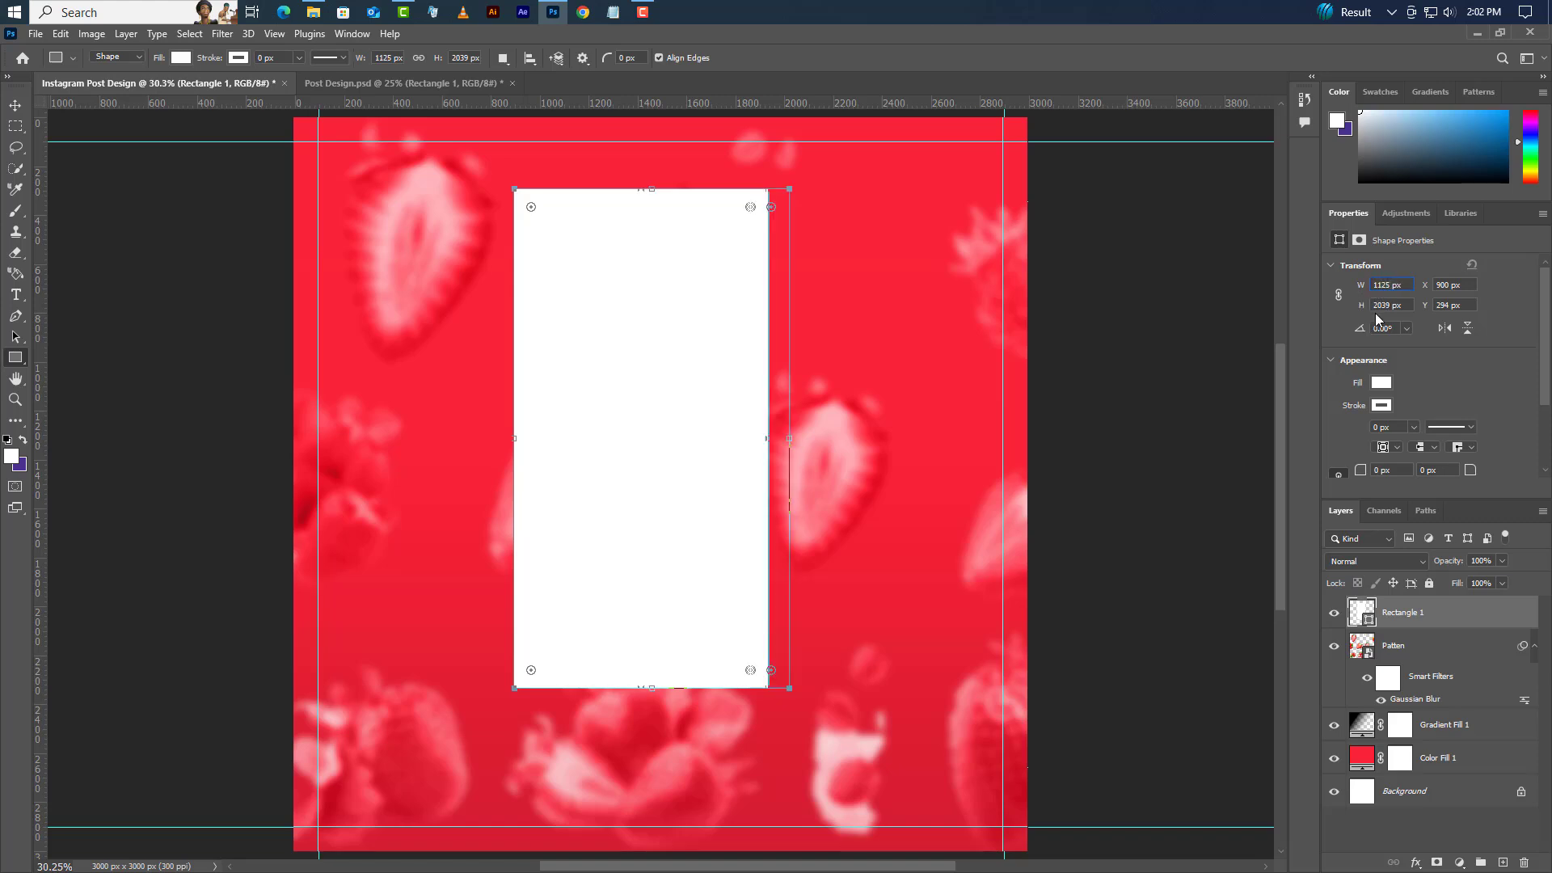
type("225")
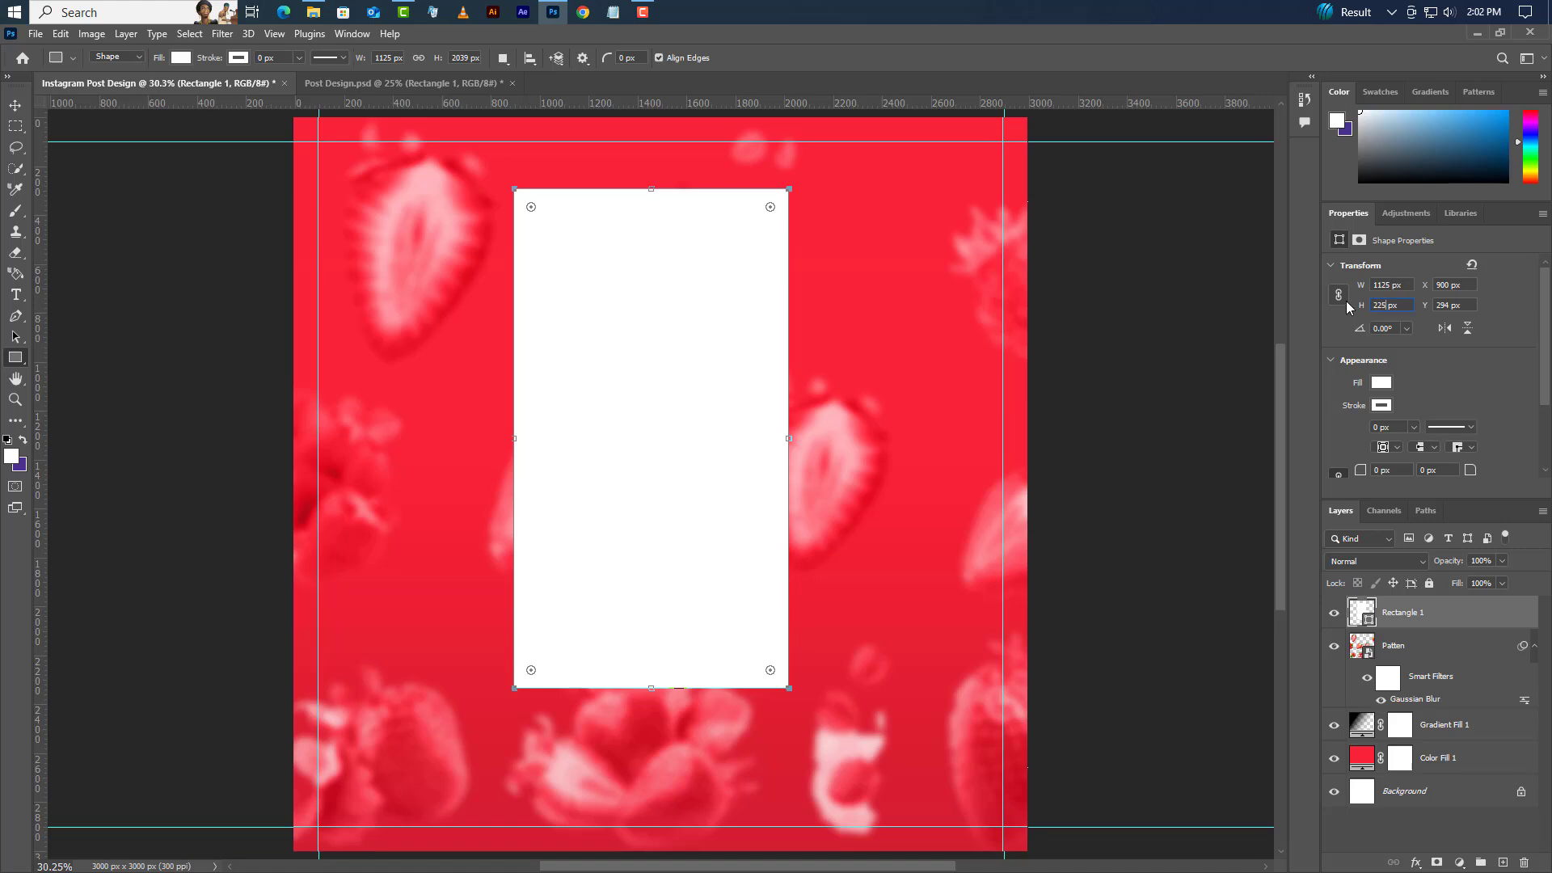
type("0")
key("Return")
scroll(1449, 401, "down", 3)
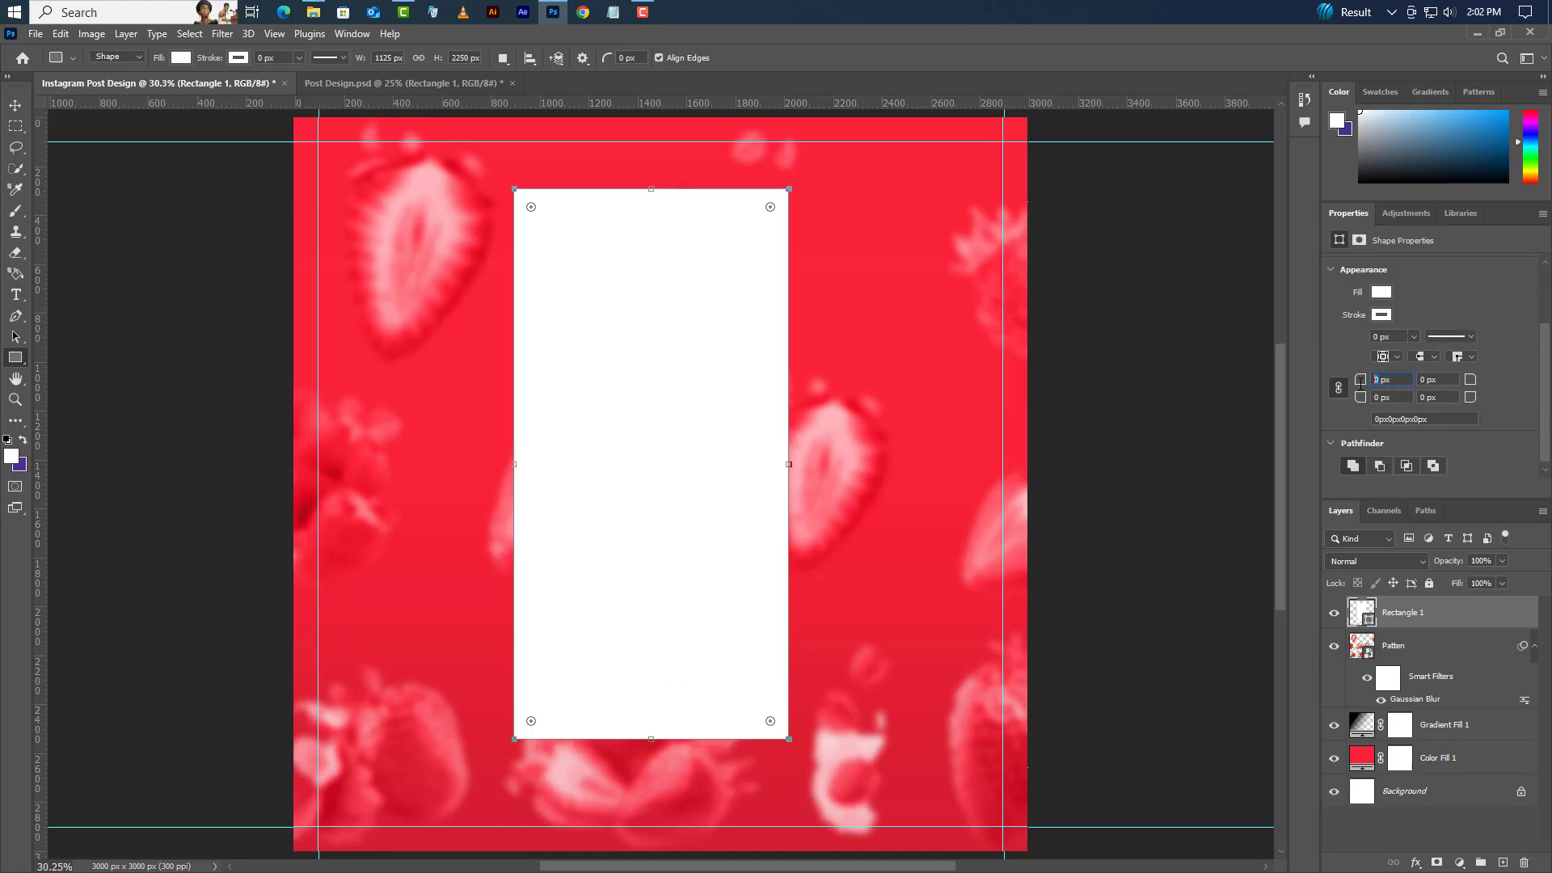
type("75")
key("Return")
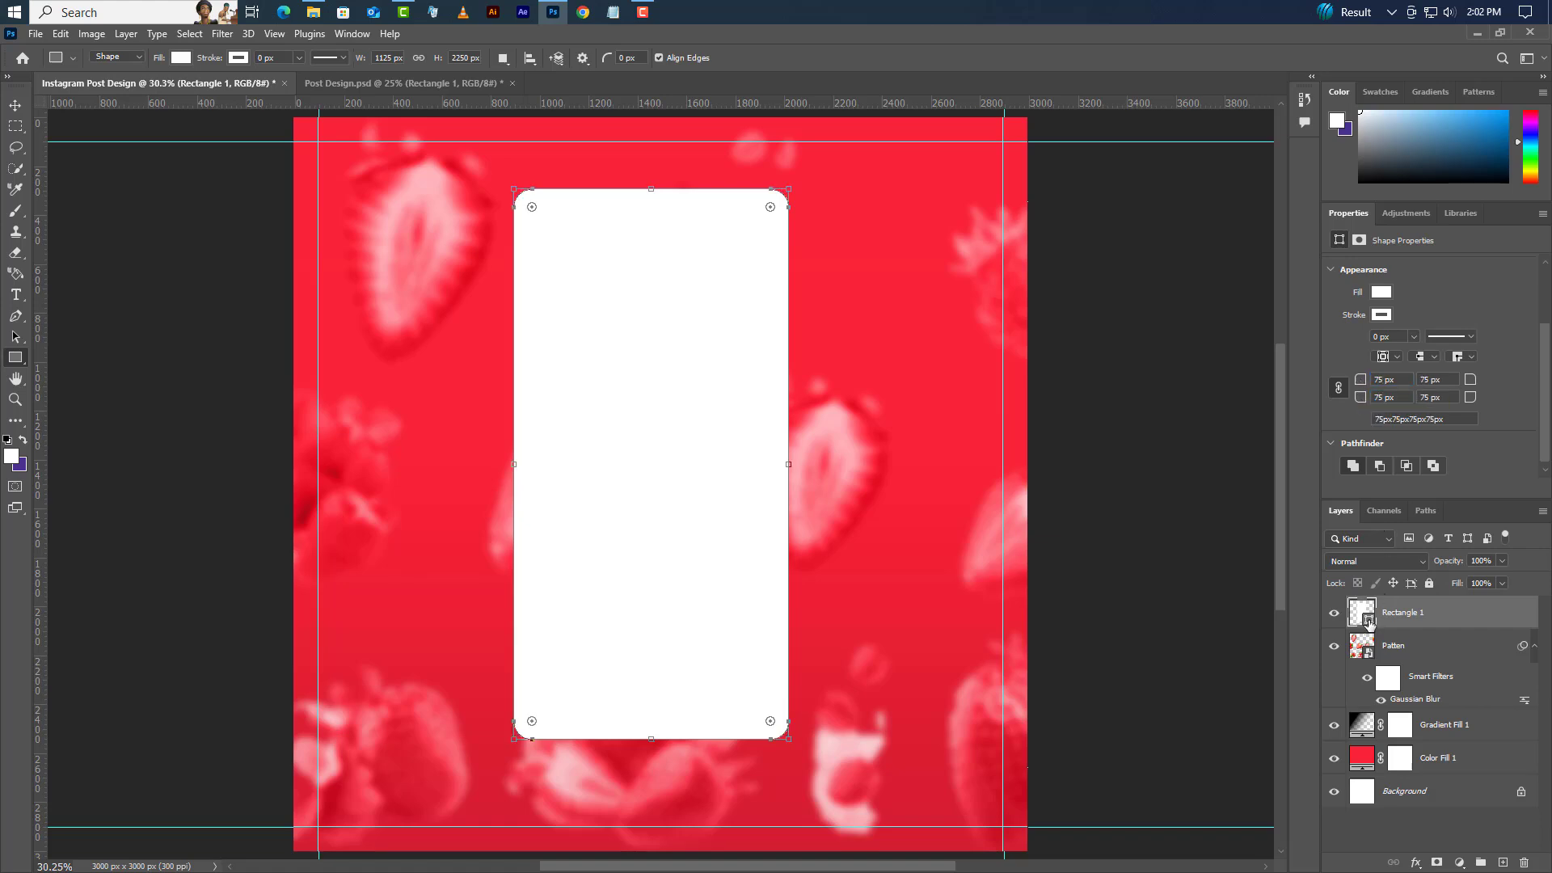
Change the fill color of Rectangle 1 to dark red dc1e32
double_click(1368, 620)
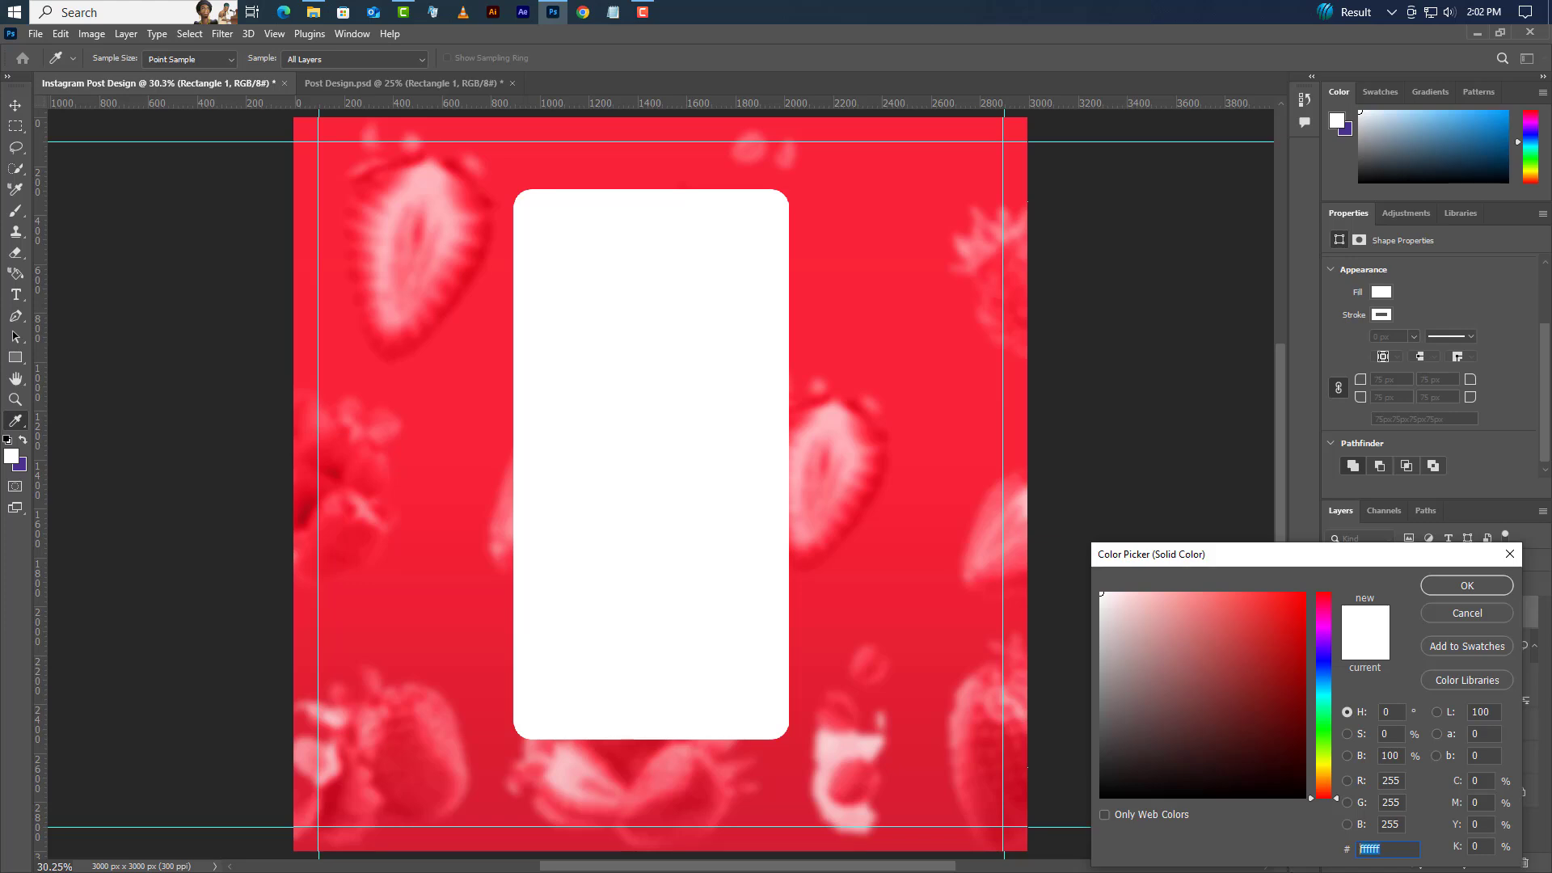
type("dc1e32")
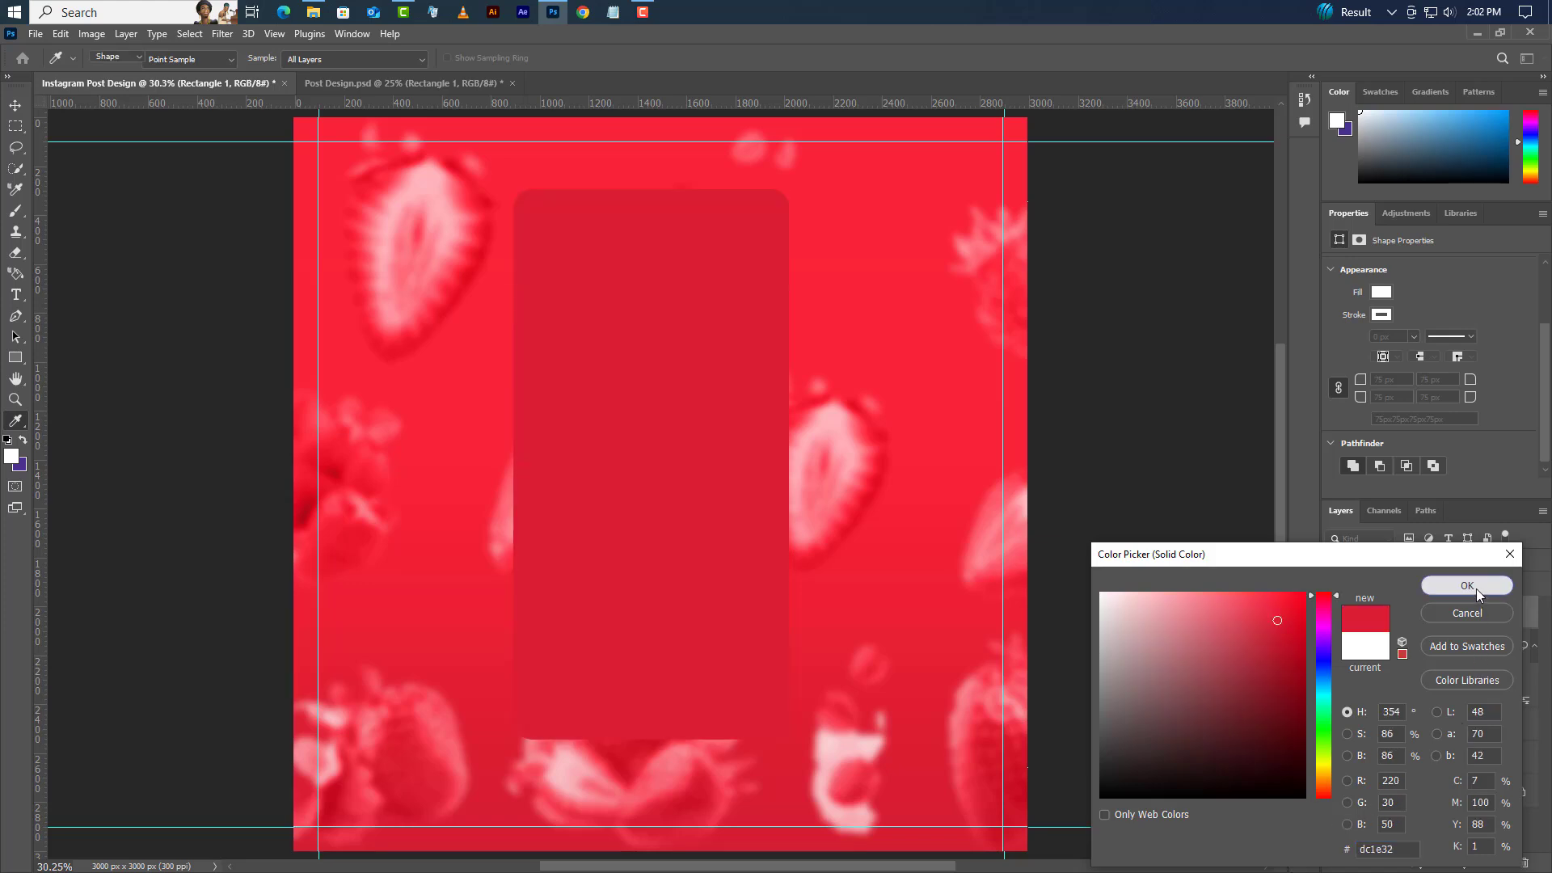
left_click(1476, 589)
Add a Bevel & Emboss effect to Rectangle 1 with Inner Bevel style, Smooth technique, 100% depth and 8 px size
right_click(1473, 612)
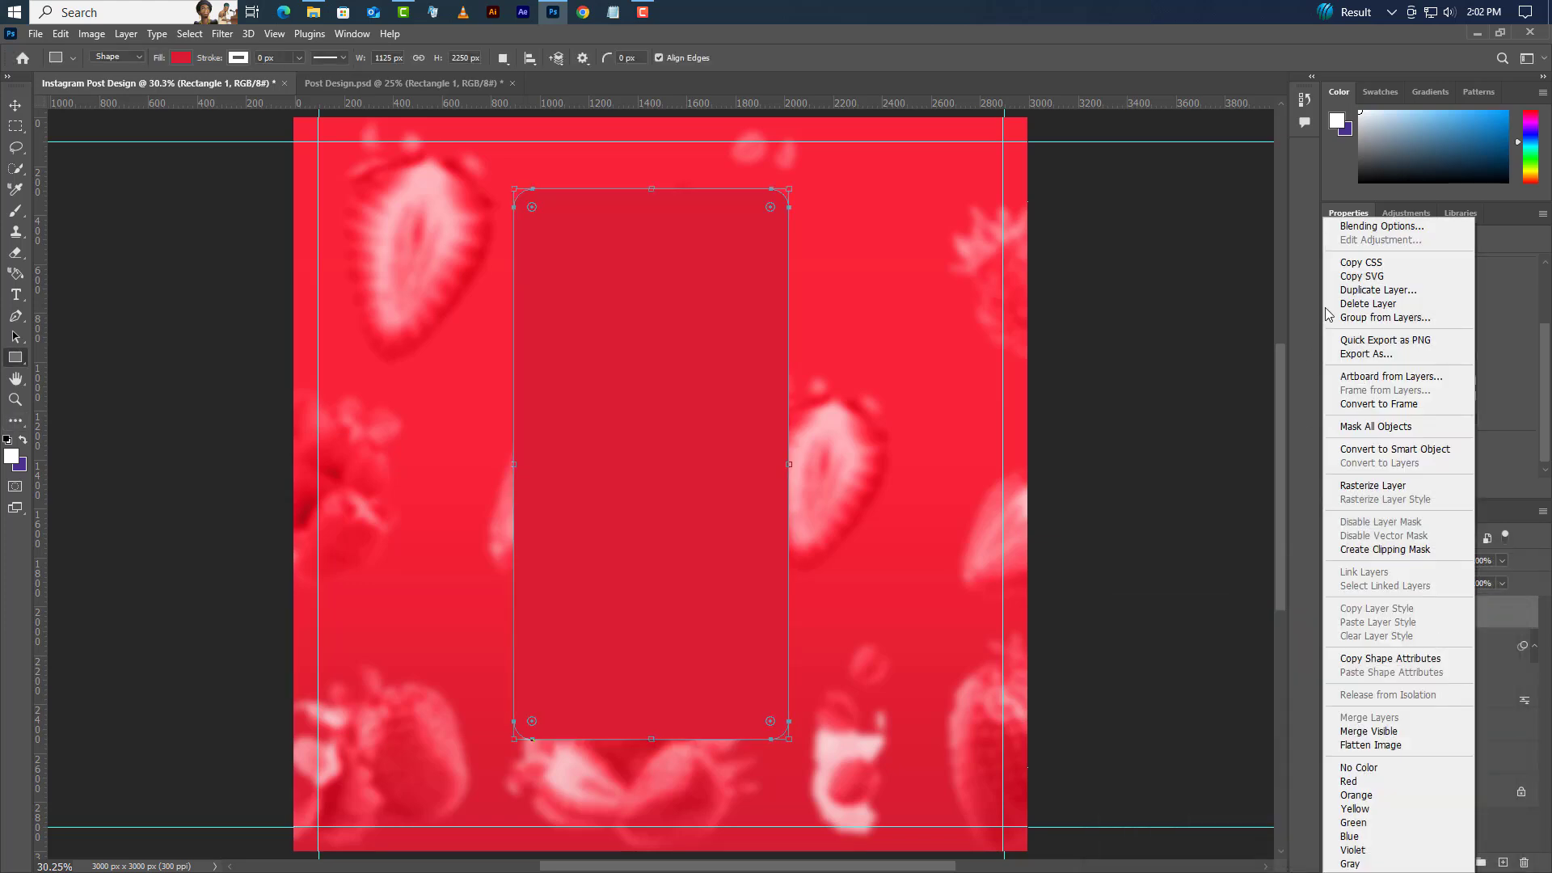
left_click(1368, 226)
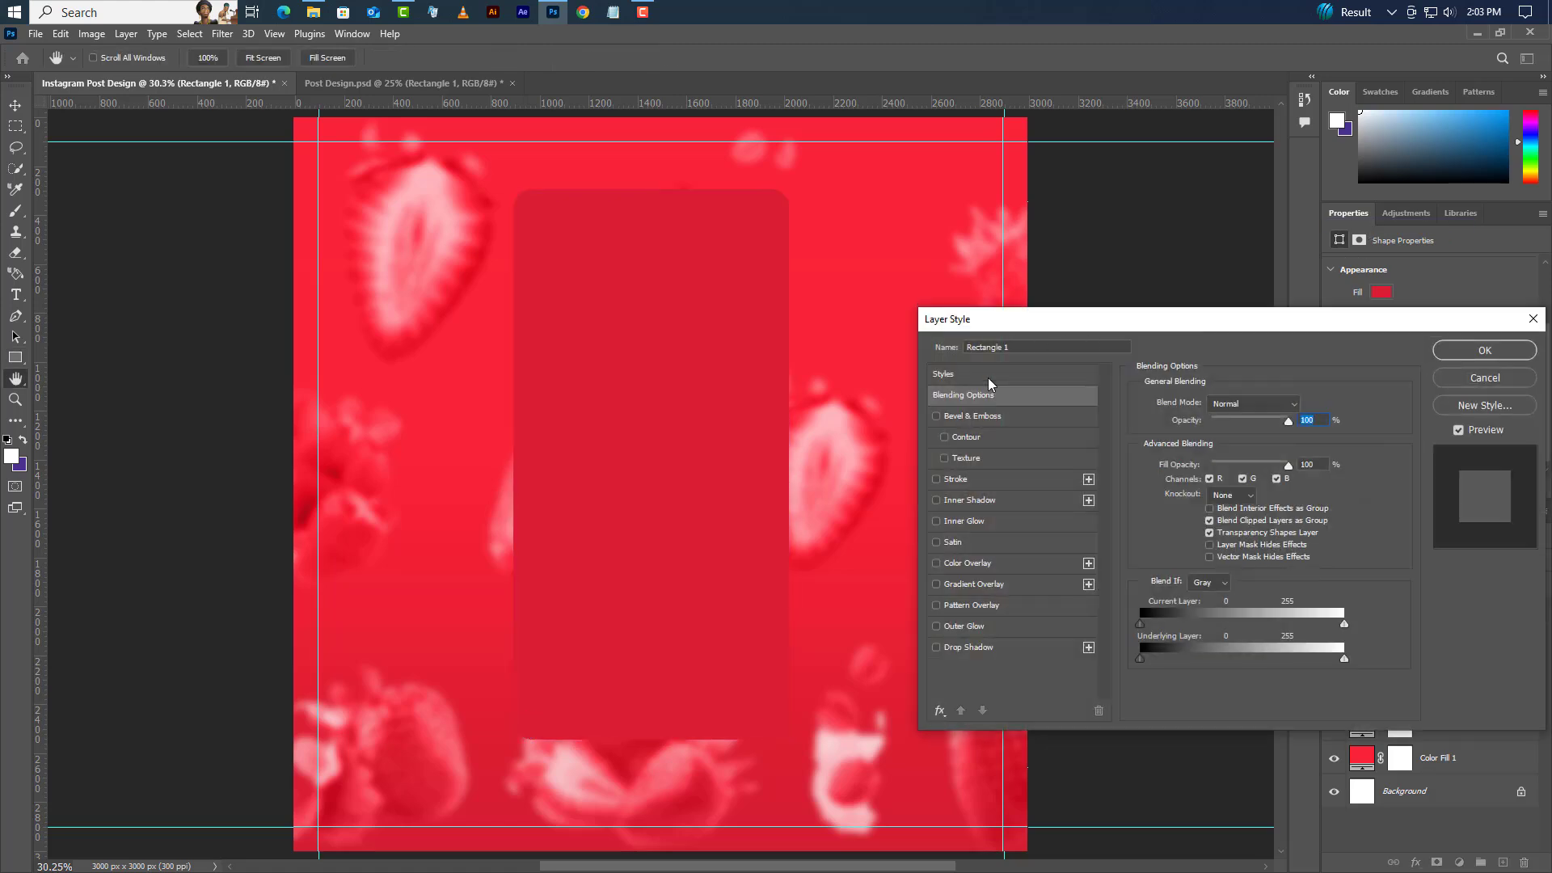
left_click(1000, 414)
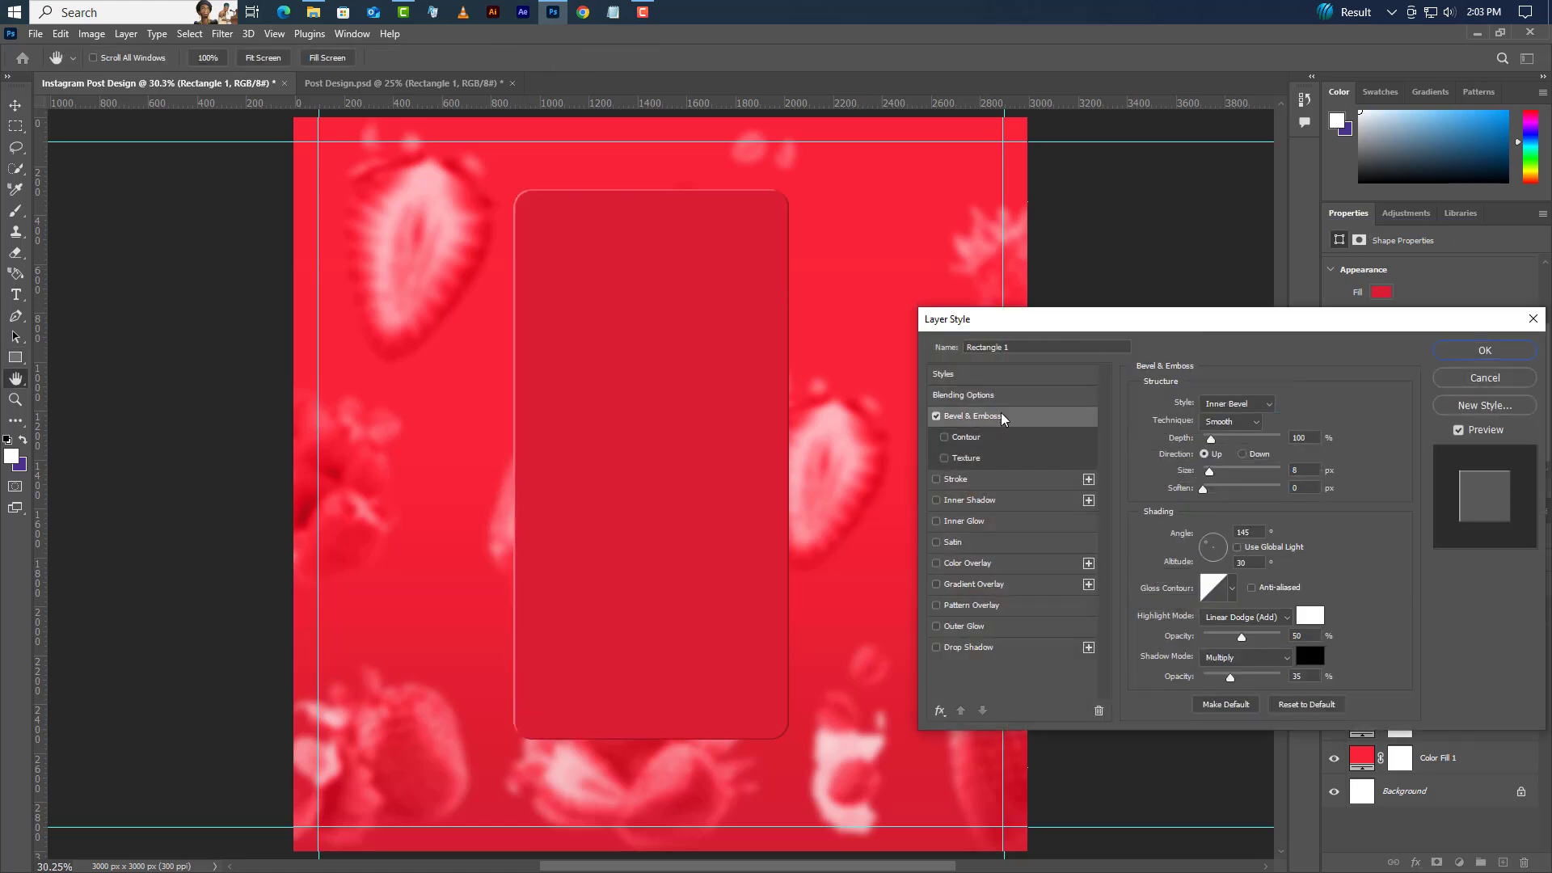
left_click(1249, 403)
left_click(1245, 420)
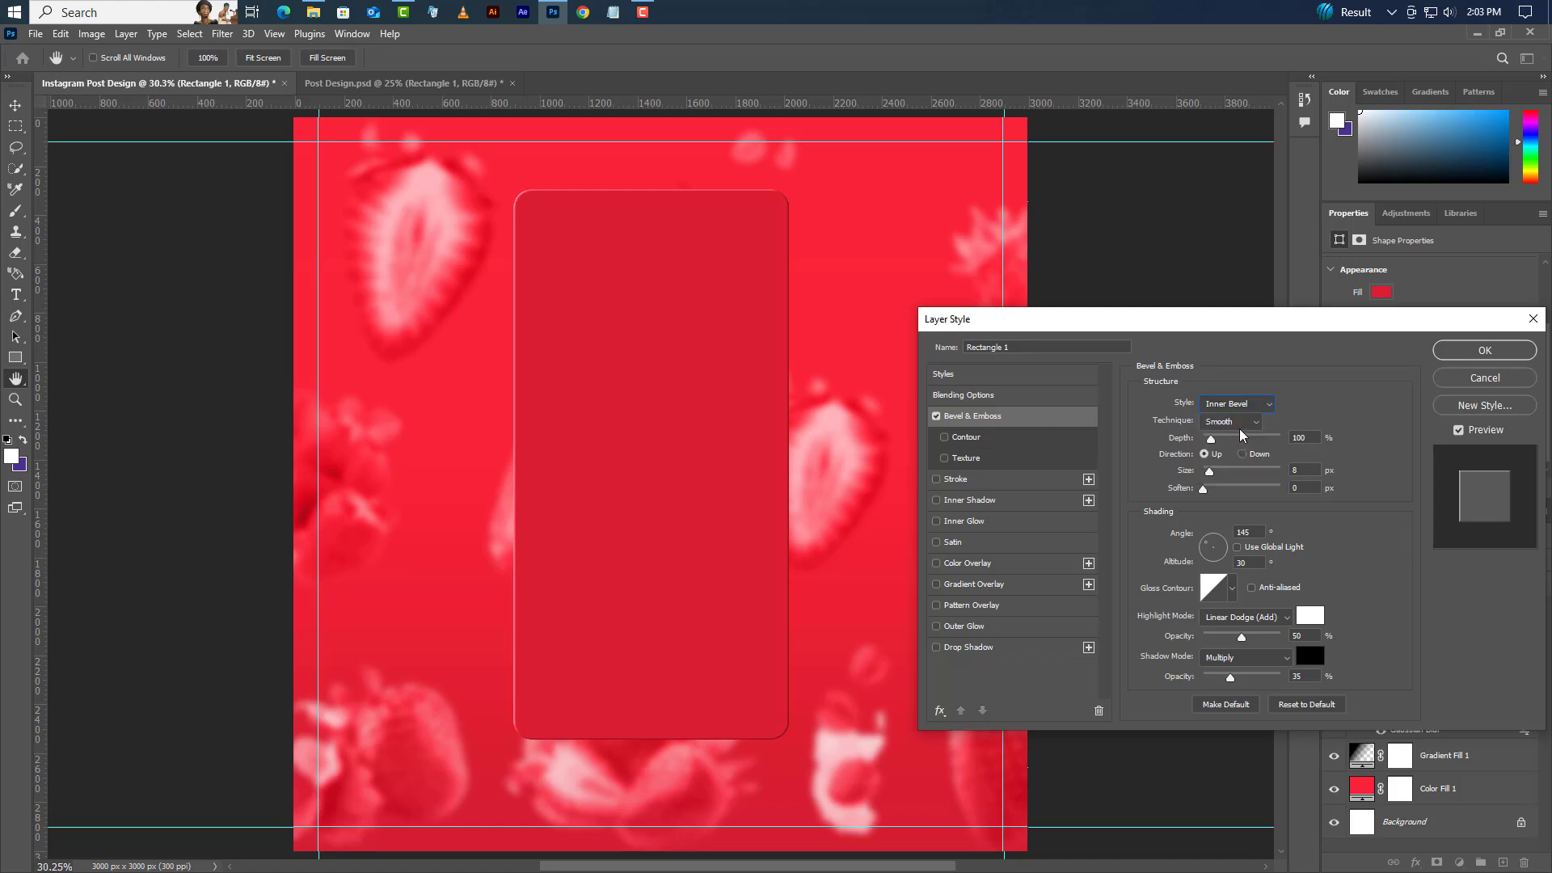
left_click(1239, 422)
left_click(1207, 468)
Use a 145° bevel shading angle, a white Linear Dodge (Add) highlight at 50% and a black Multiply shadow at 35%
left_click(1251, 533)
left_click(1276, 619)
left_click(1304, 627)
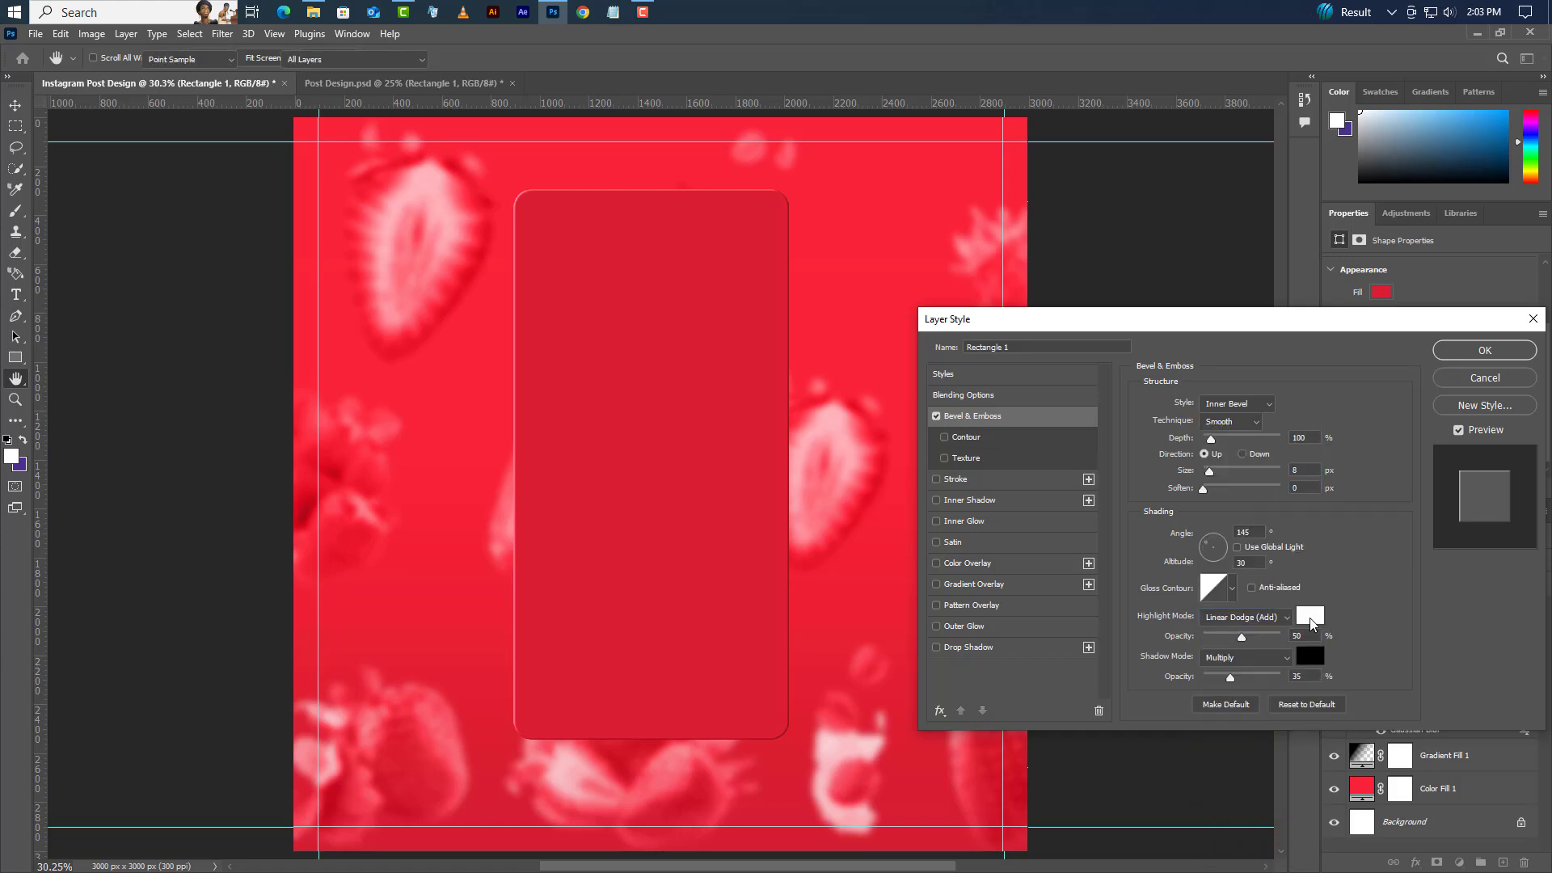
left_click(1310, 620)
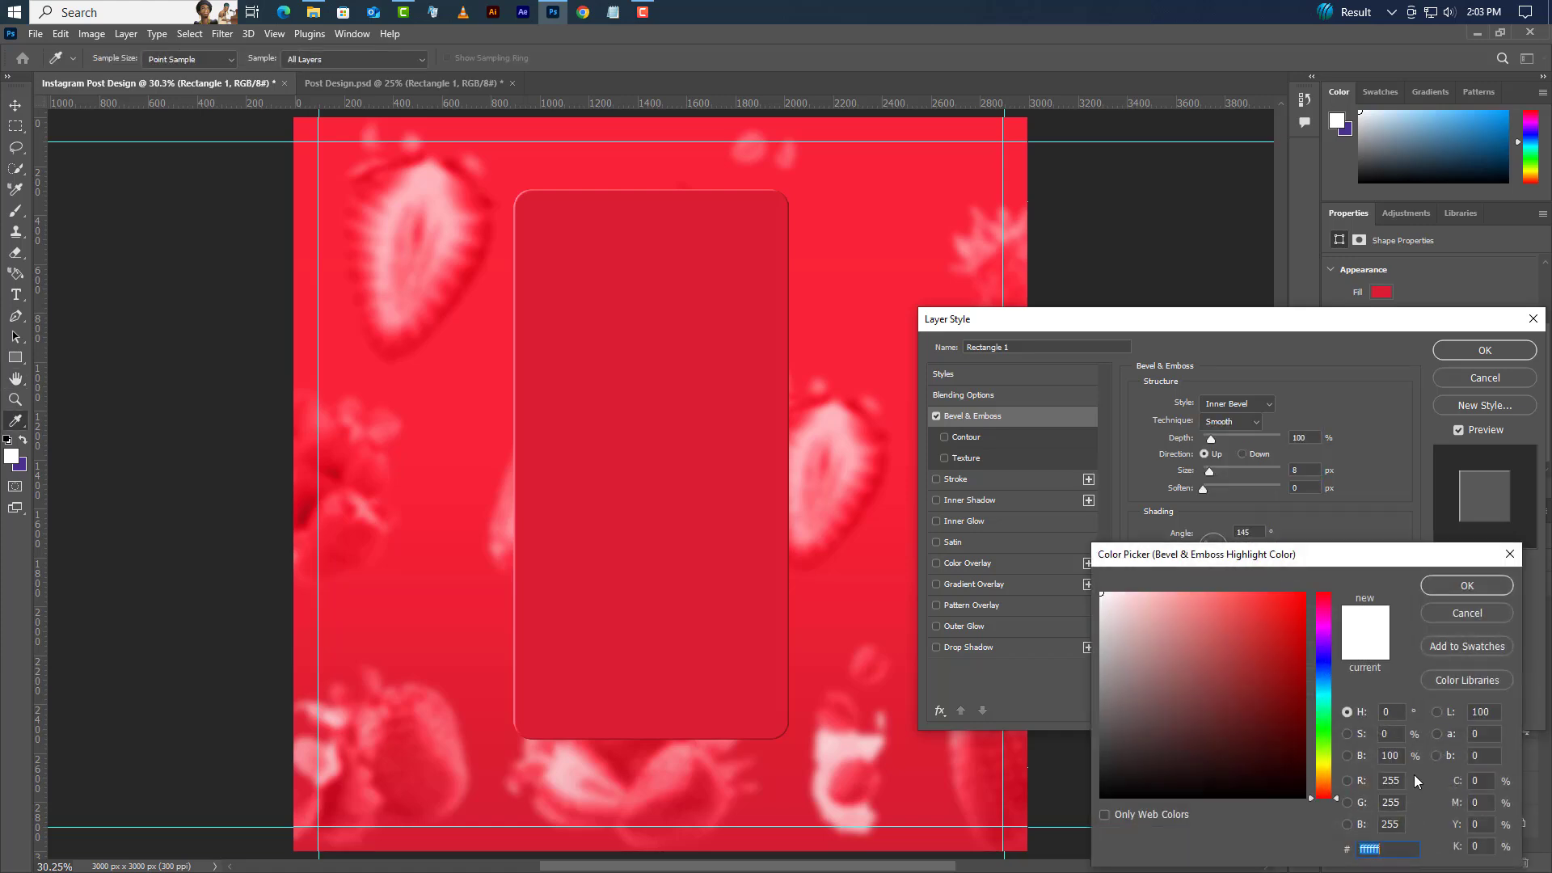
left_click(1460, 586)
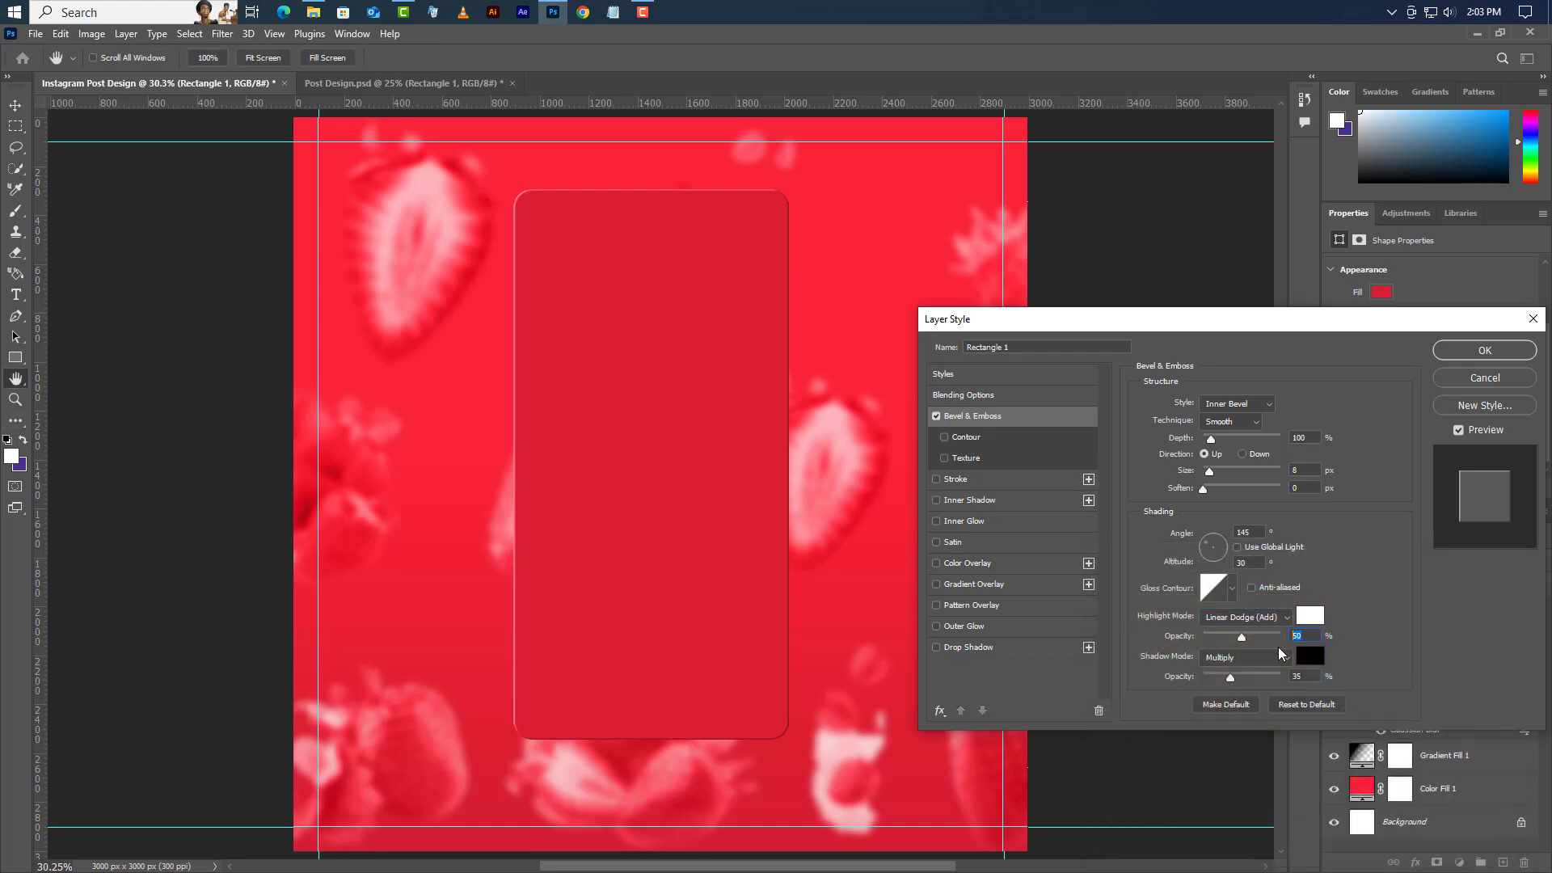
left_click(1269, 656)
left_click(1220, 485)
left_click(1310, 656)
left_click(1444, 590)
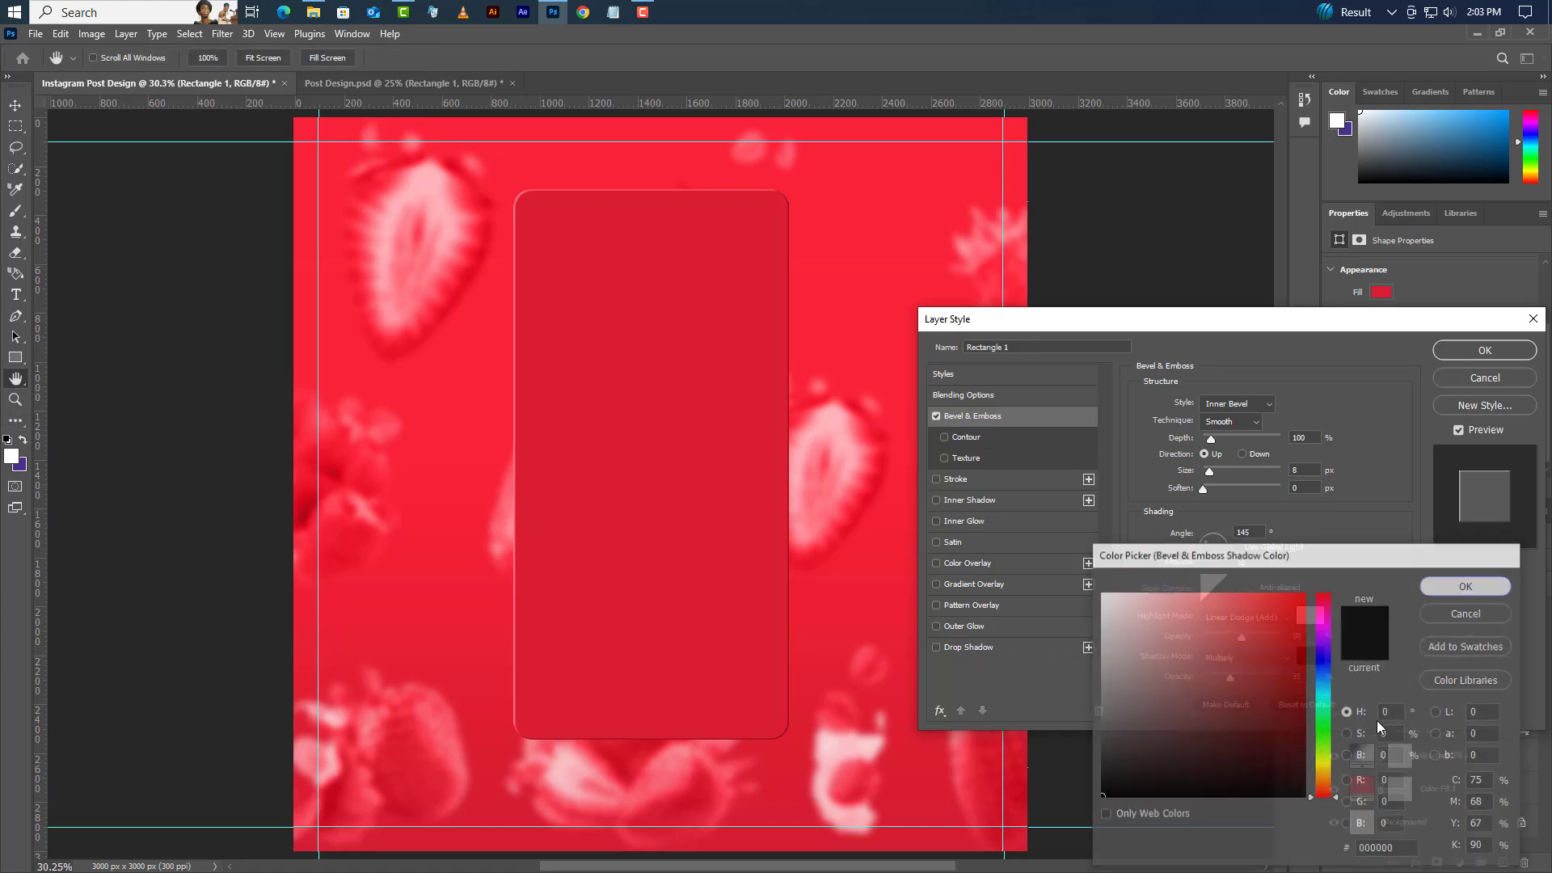
Add a black Normal drop shadow at 50% opacity, 90° angle, 7 px distance, 7% spread and 50 px size to the rectangle
left_click(1016, 649)
left_click_drag(1315, 428, 1271, 427)
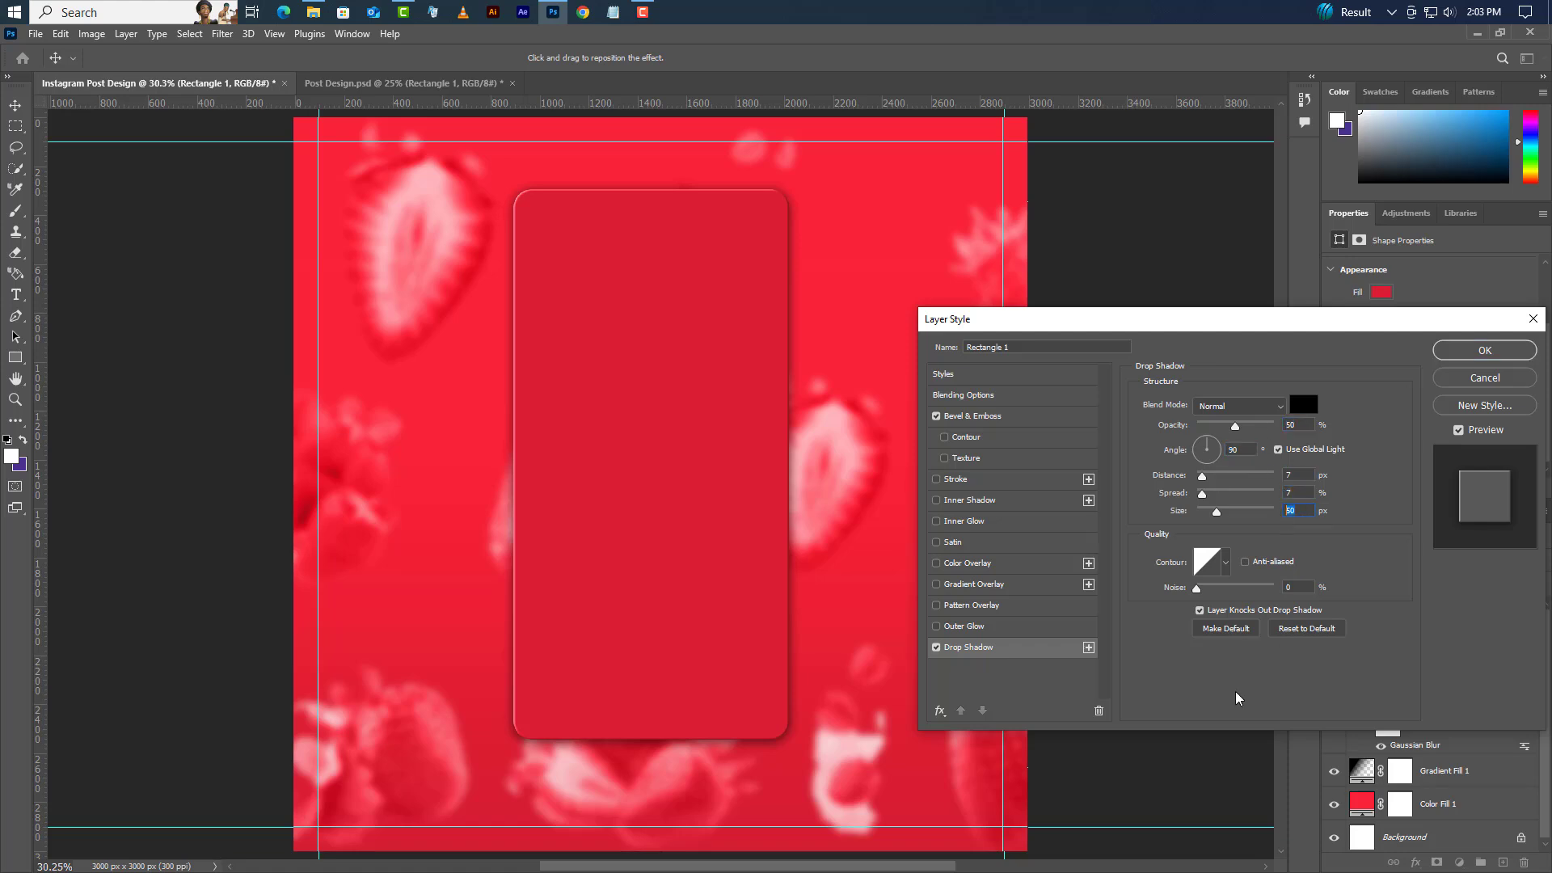
left_click(1455, 354)
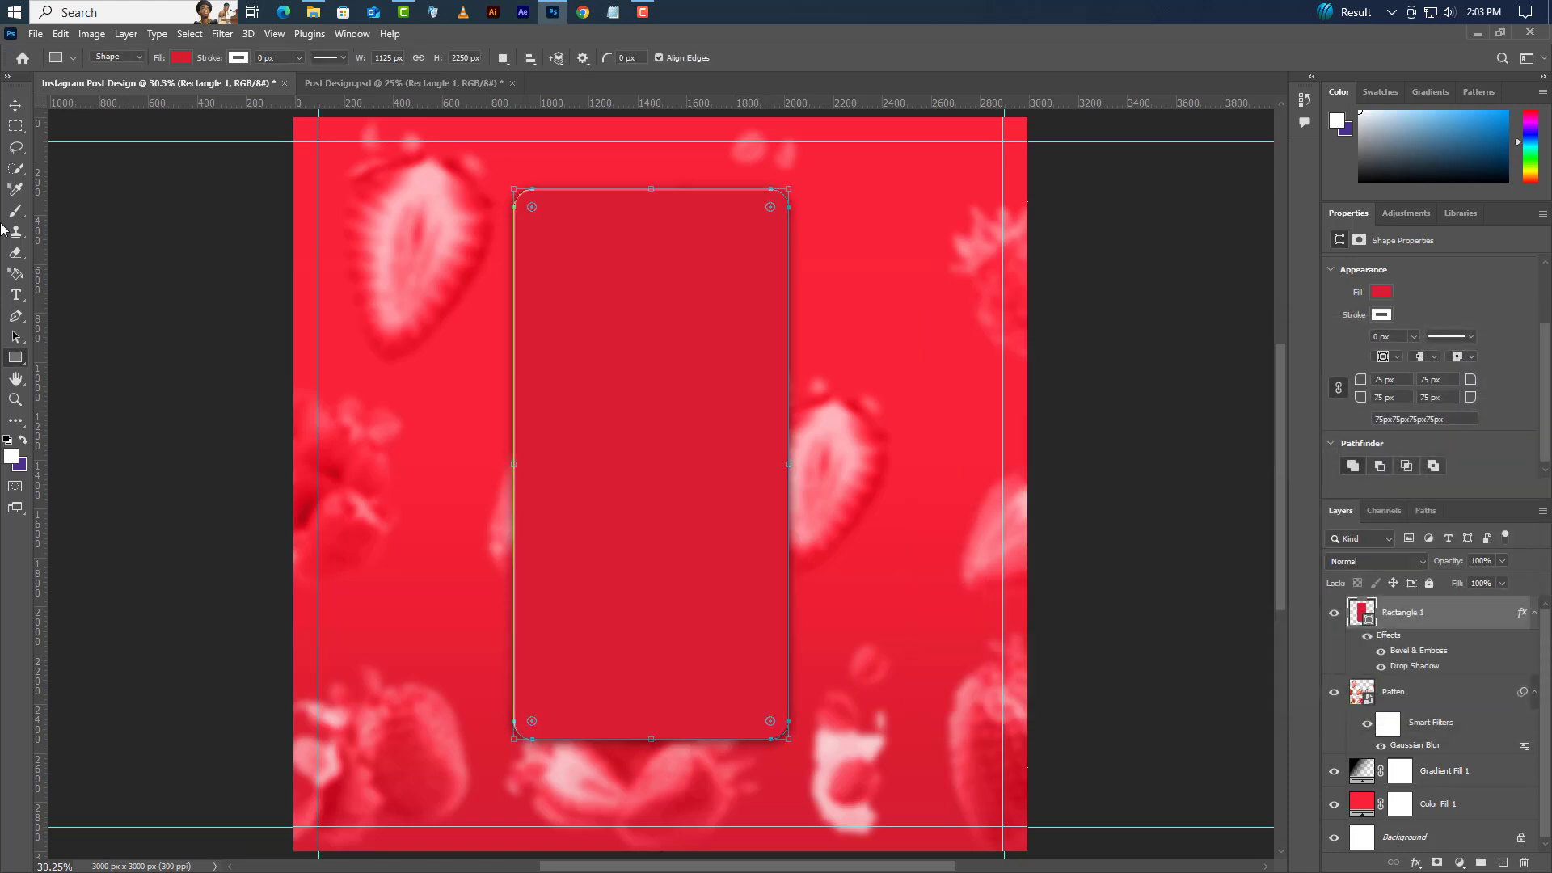
Center the rectangle horizontally on the canvas and nudge it down to Y 326 px
left_click(189, 34)
left_click(198, 47)
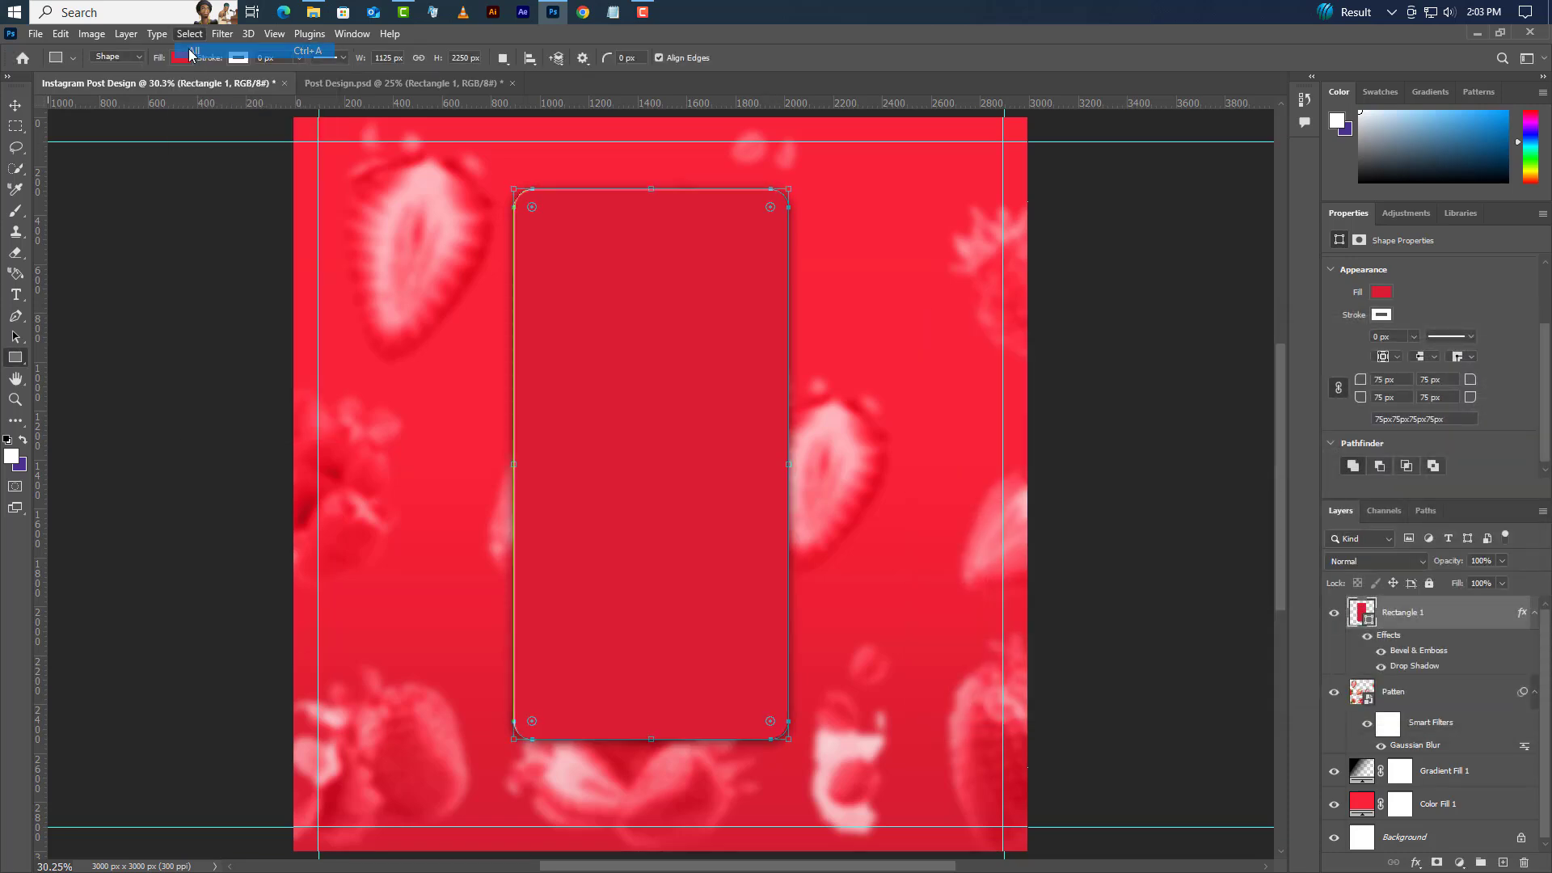
key("v")
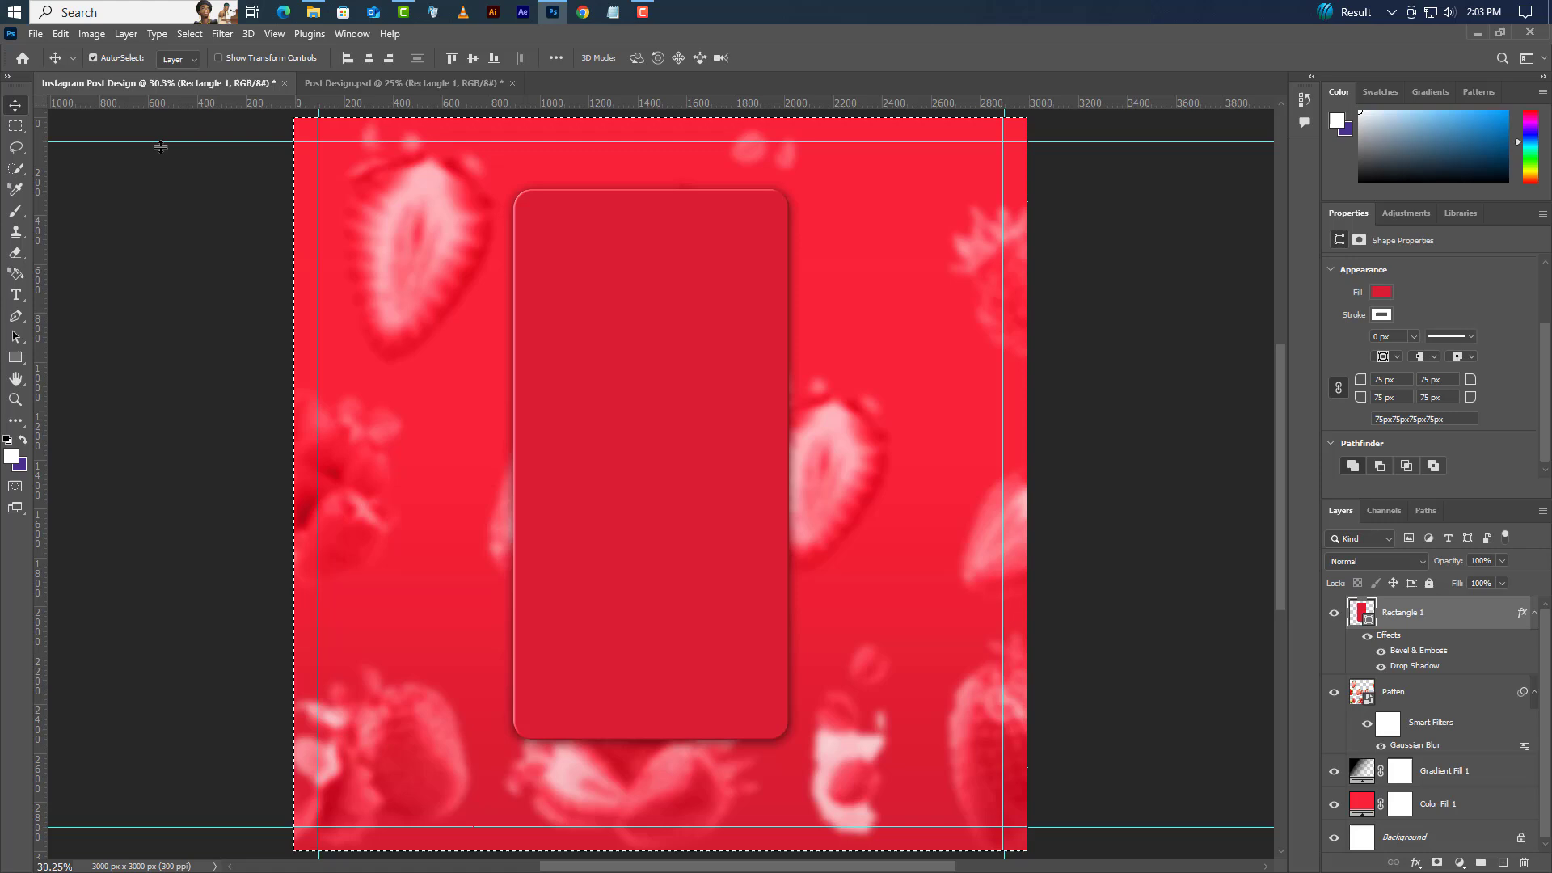
left_click(370, 59)
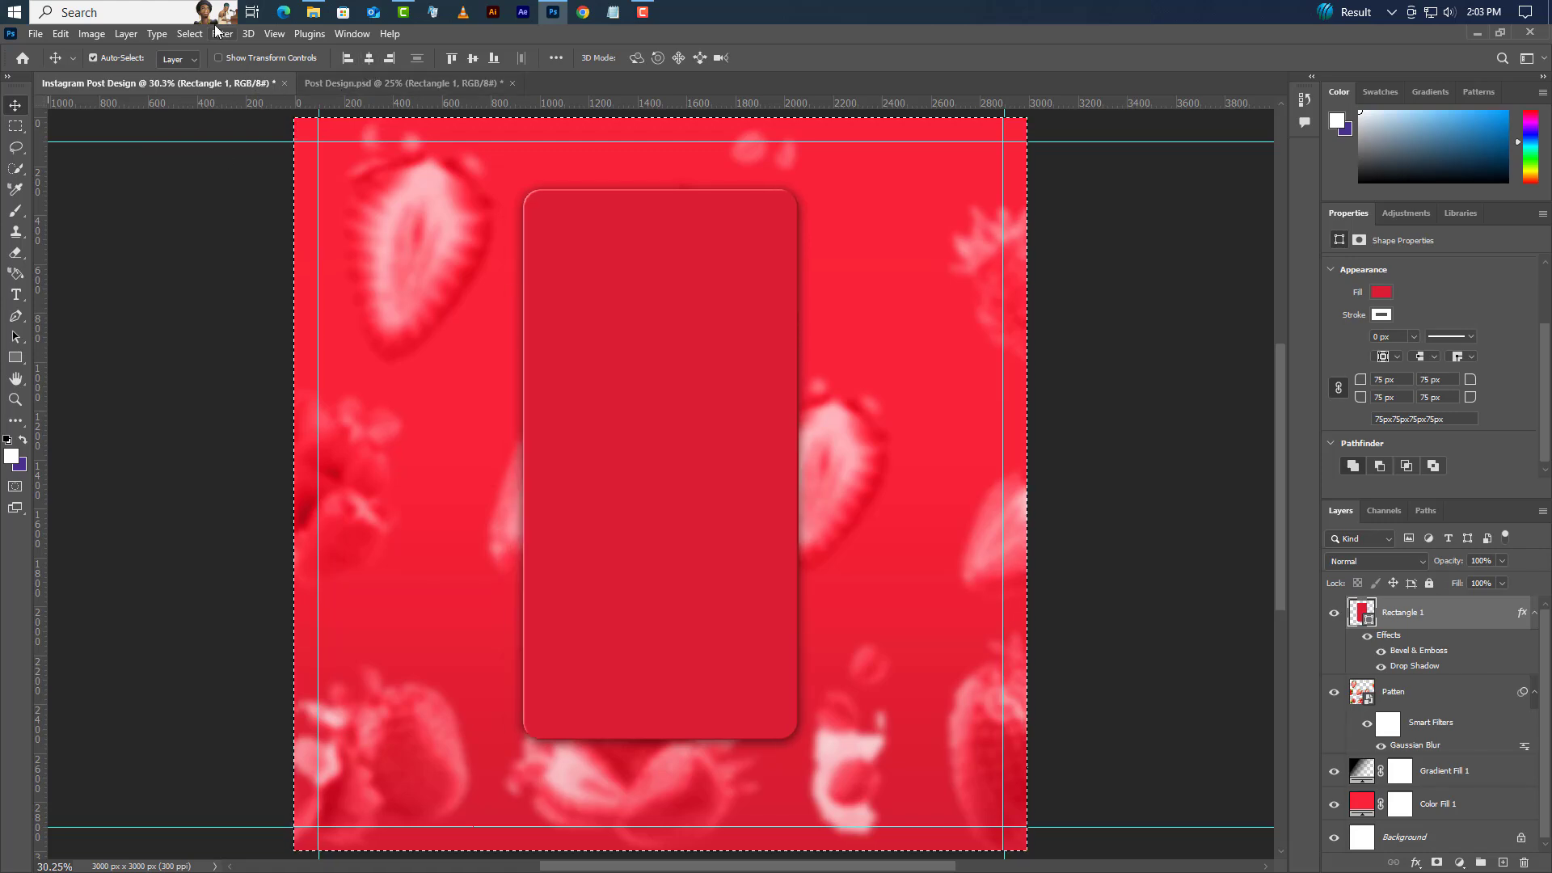
left_click(189, 33)
left_click(206, 60)
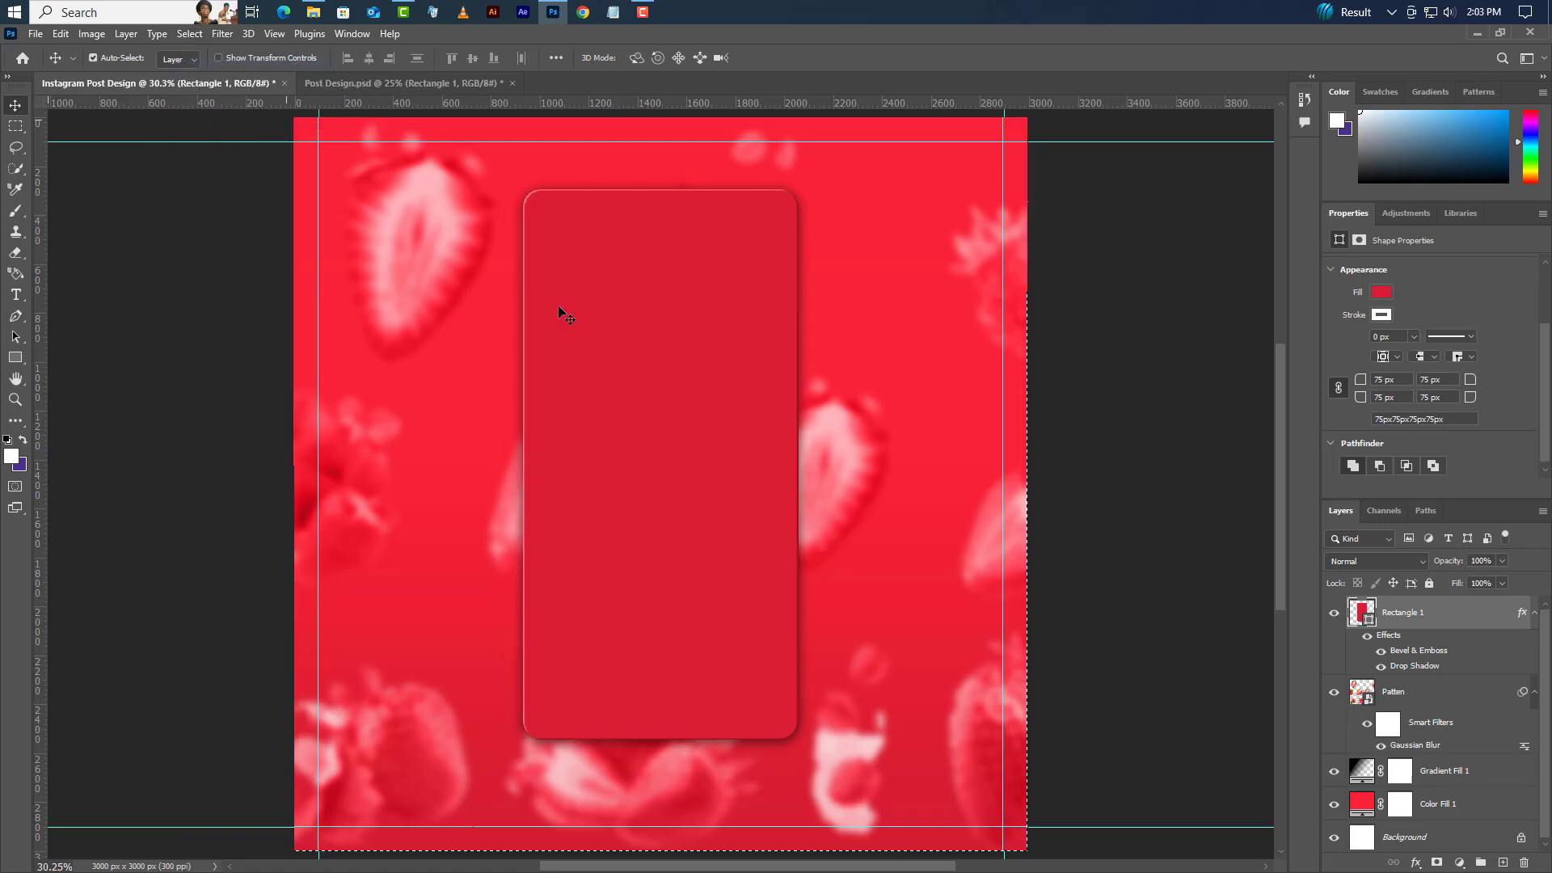
key("shift+Down")
key("shift+Down")
key("shift+Down")
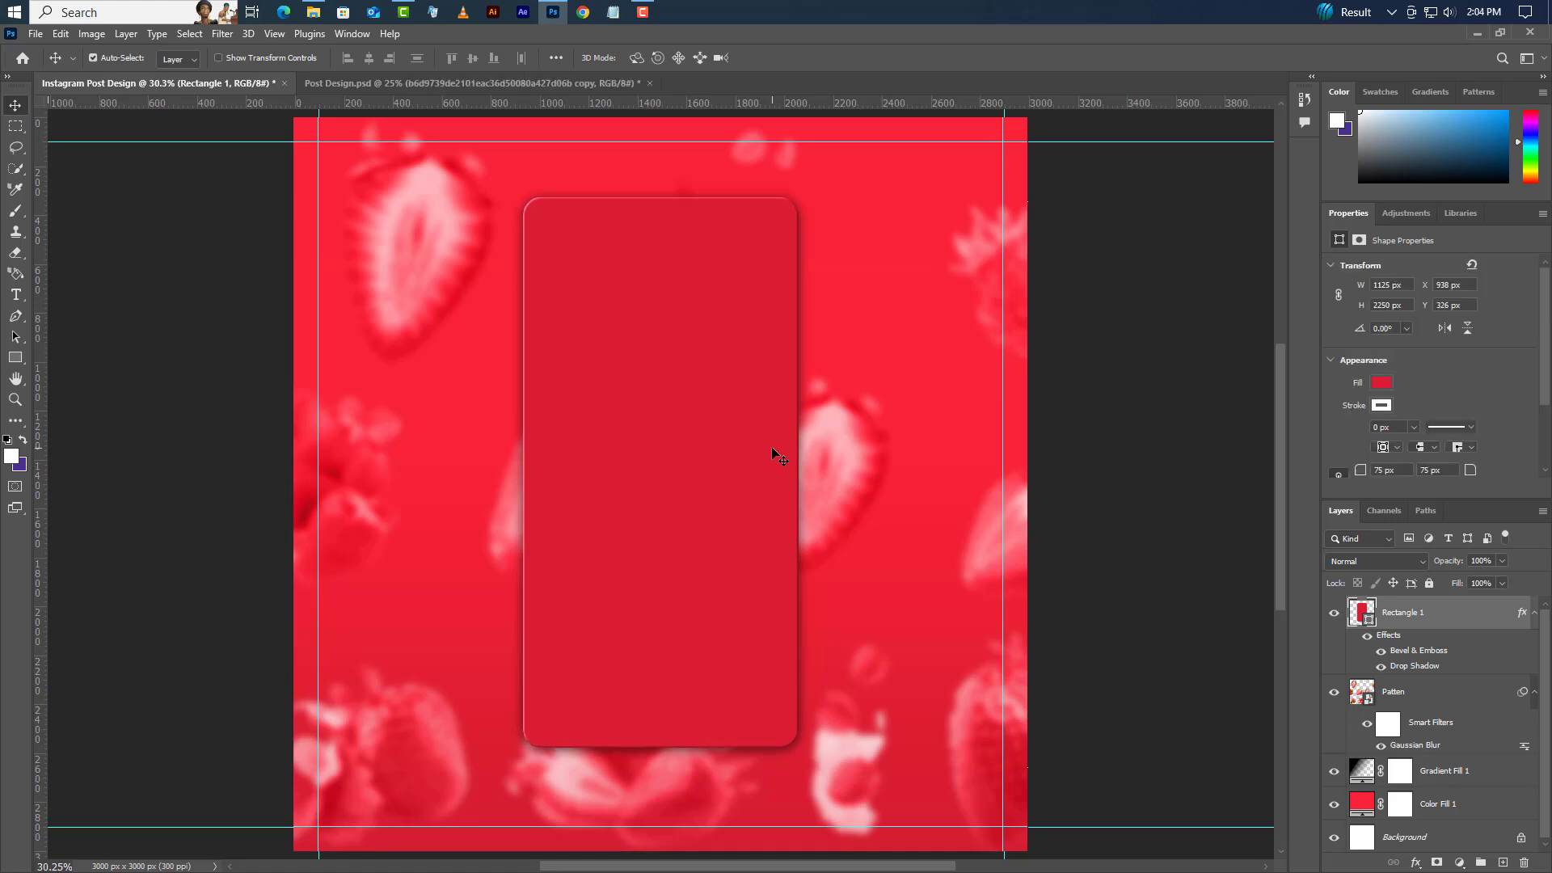
Duplicate the Patten layer above Rectangle 1 and set the copy's opacity to 50%
right_click(1386, 693)
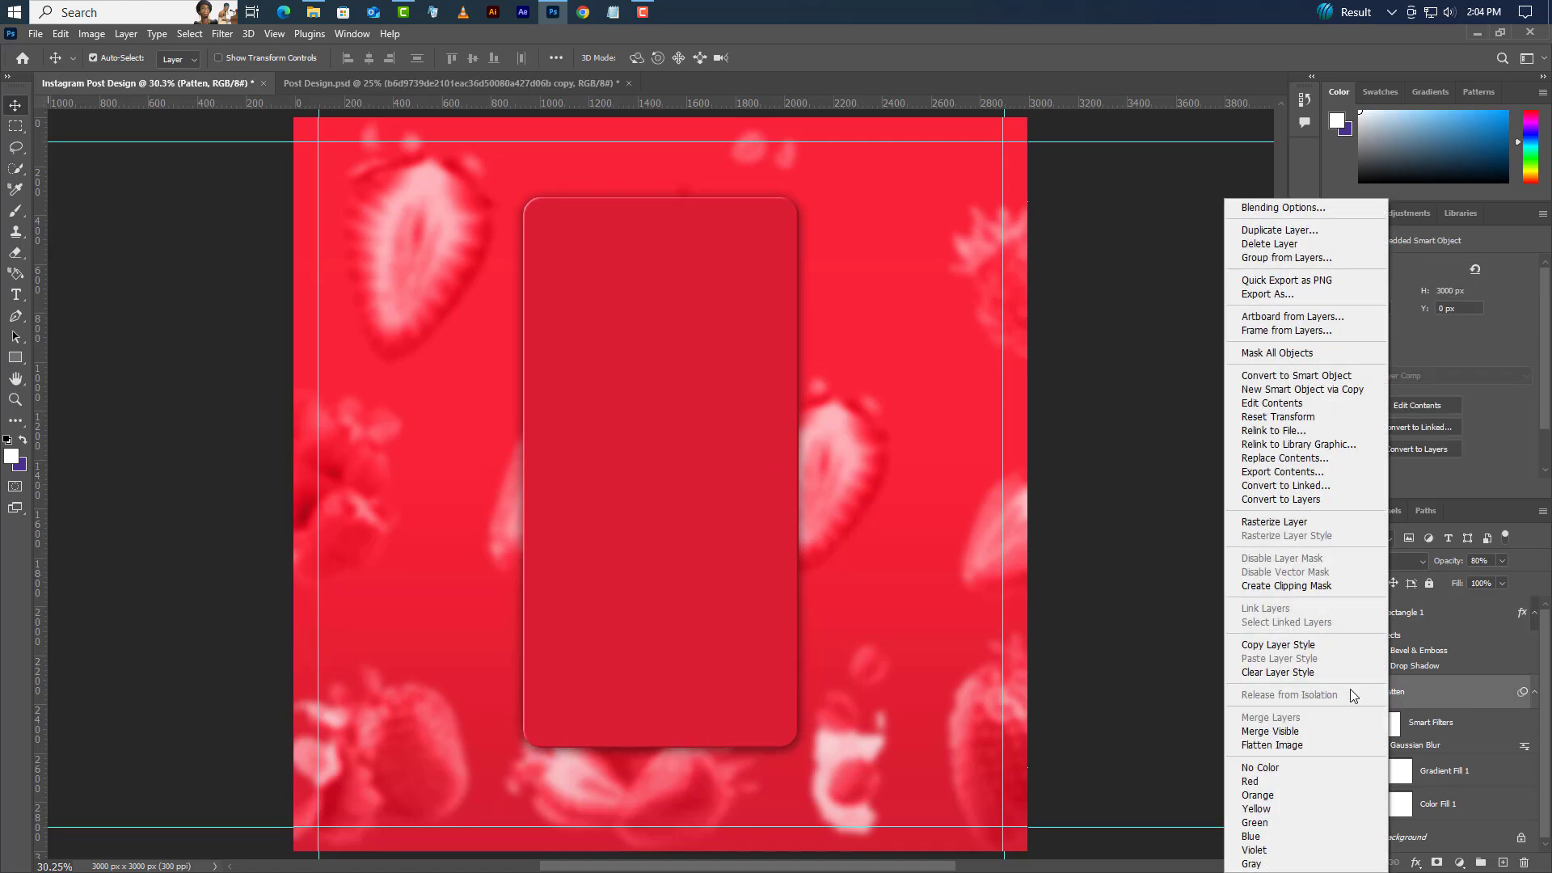
left_click(1276, 230)
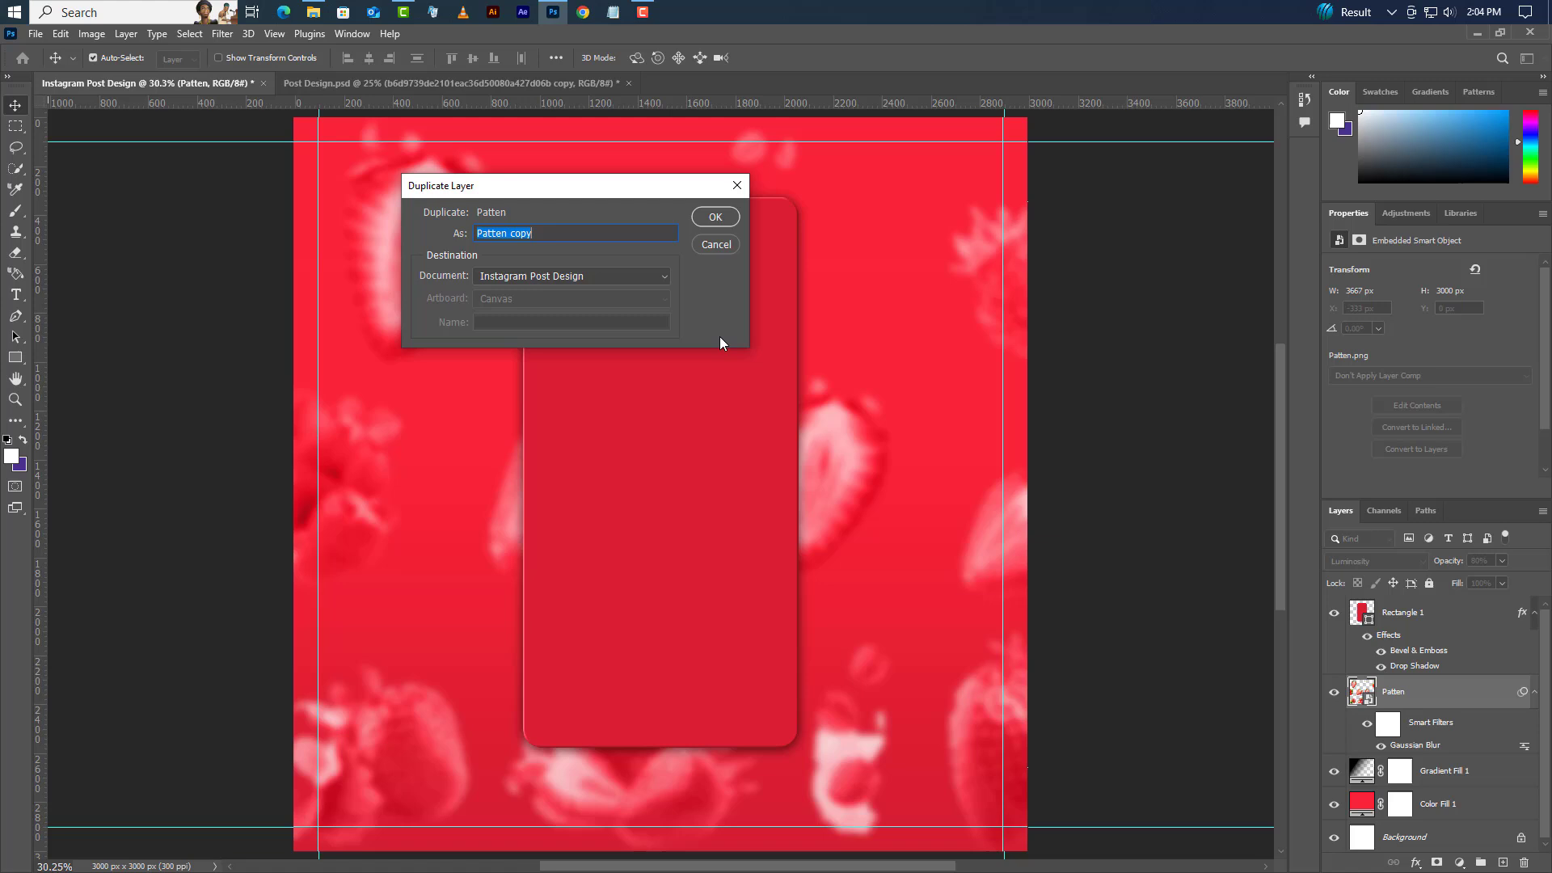
left_click(714, 216)
left_click_drag(1422, 693, 1433, 587)
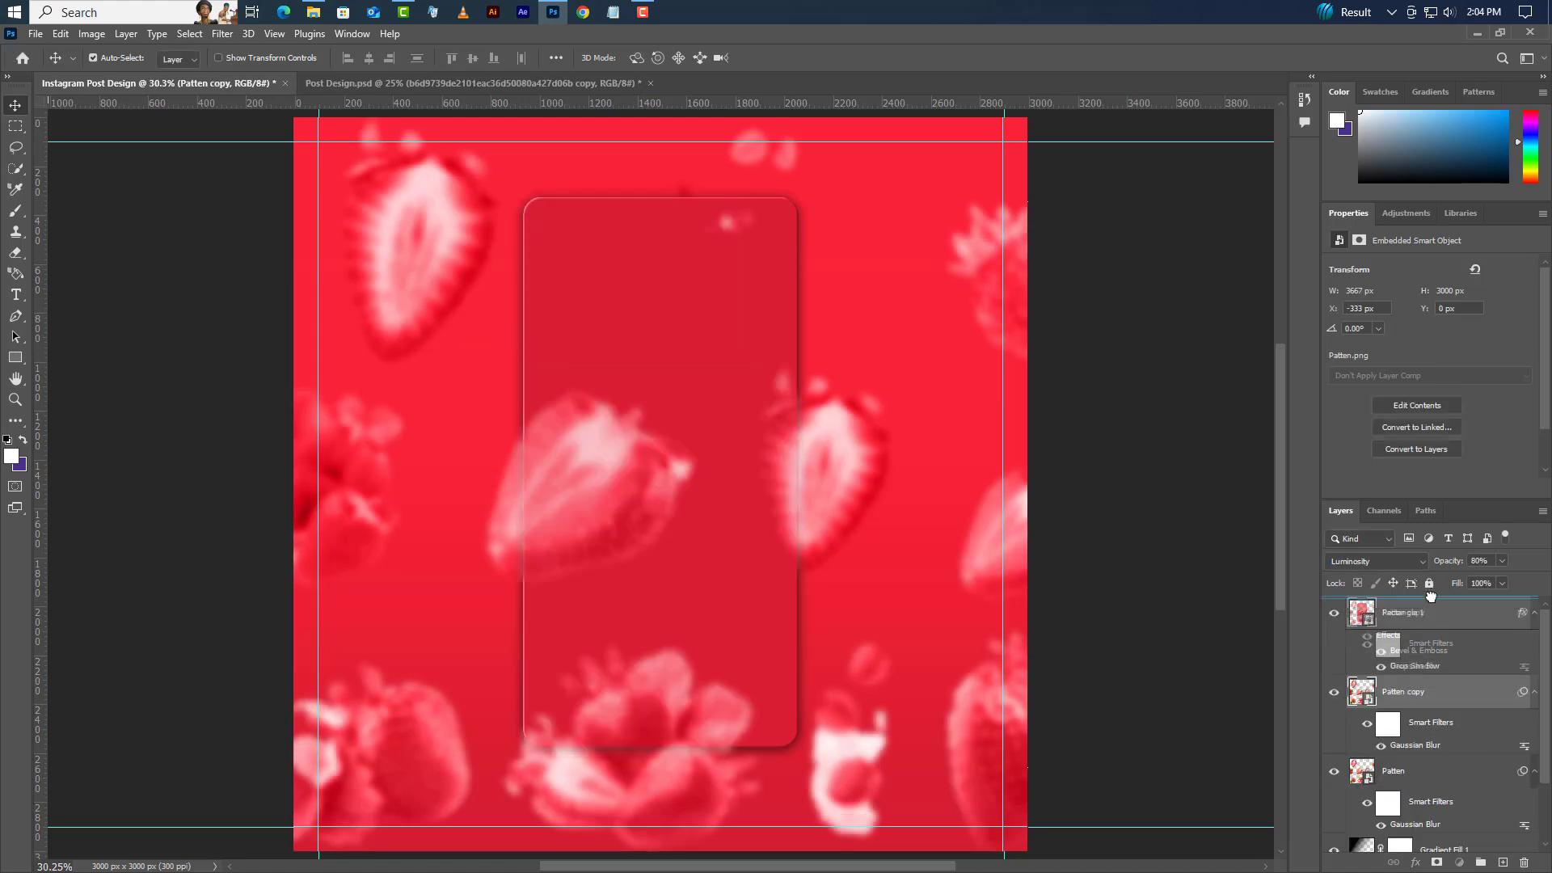
left_click(1484, 564)
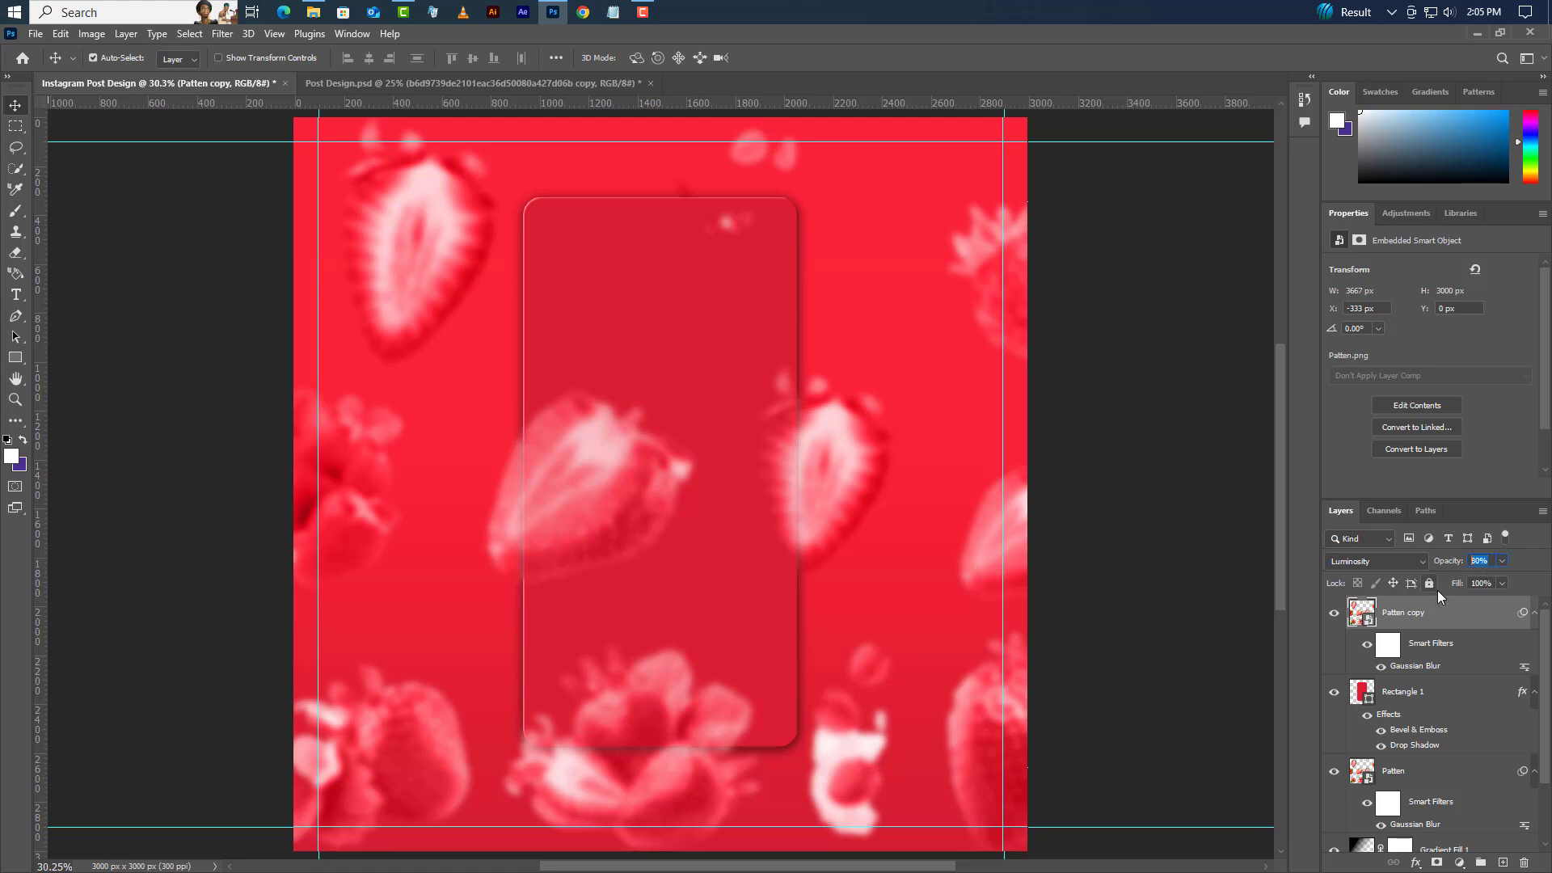
type("50")
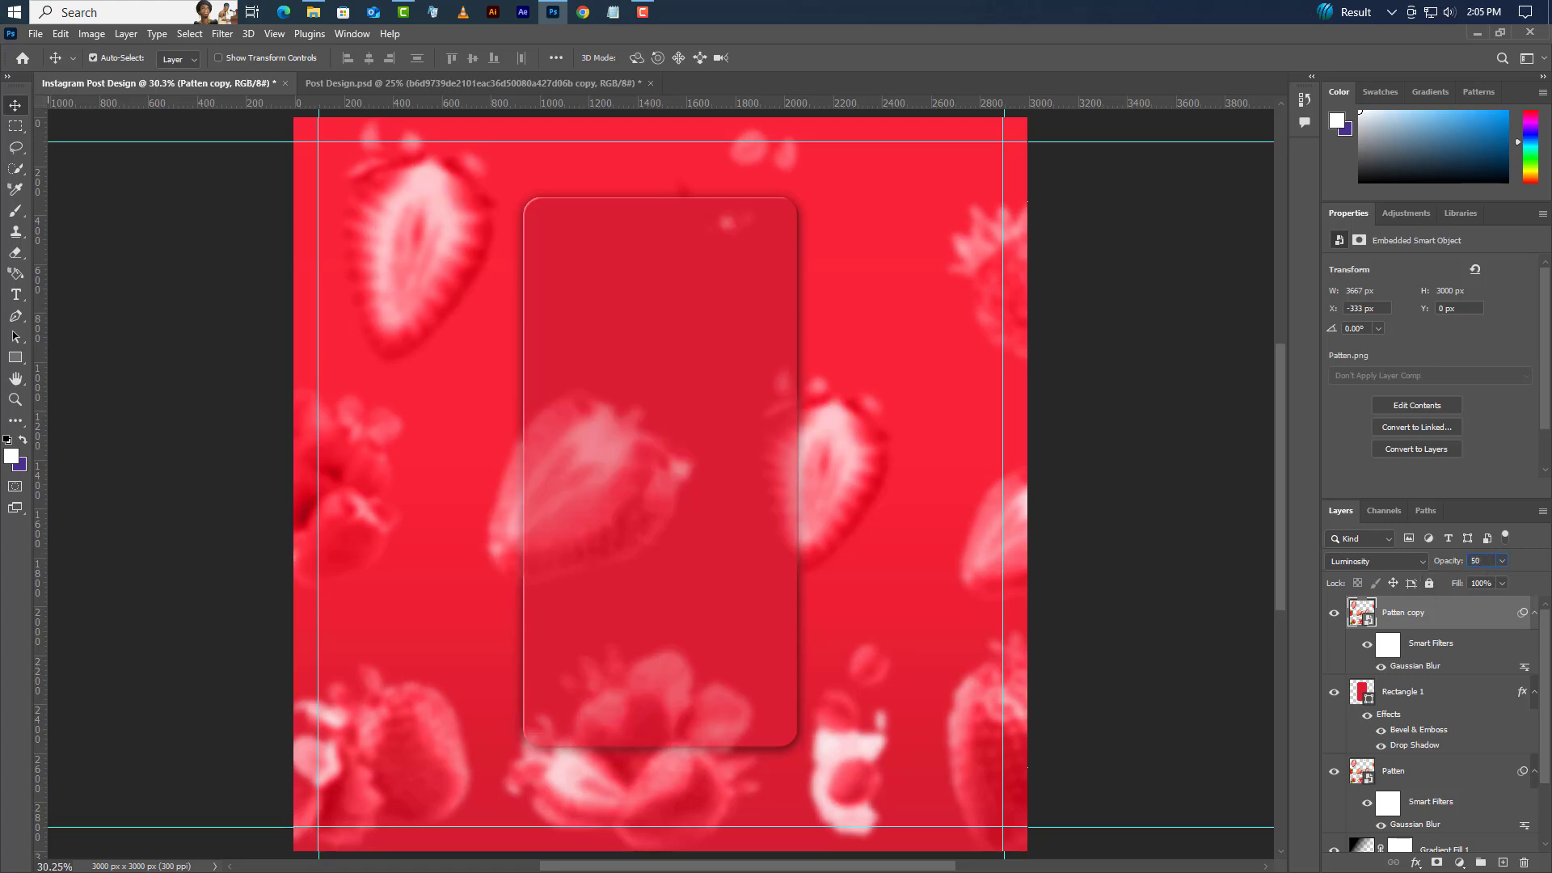
Scale the Patten copy to about 155% width and 166% height, centered at about X 1686 px, Y 902 px
left_click(61, 34)
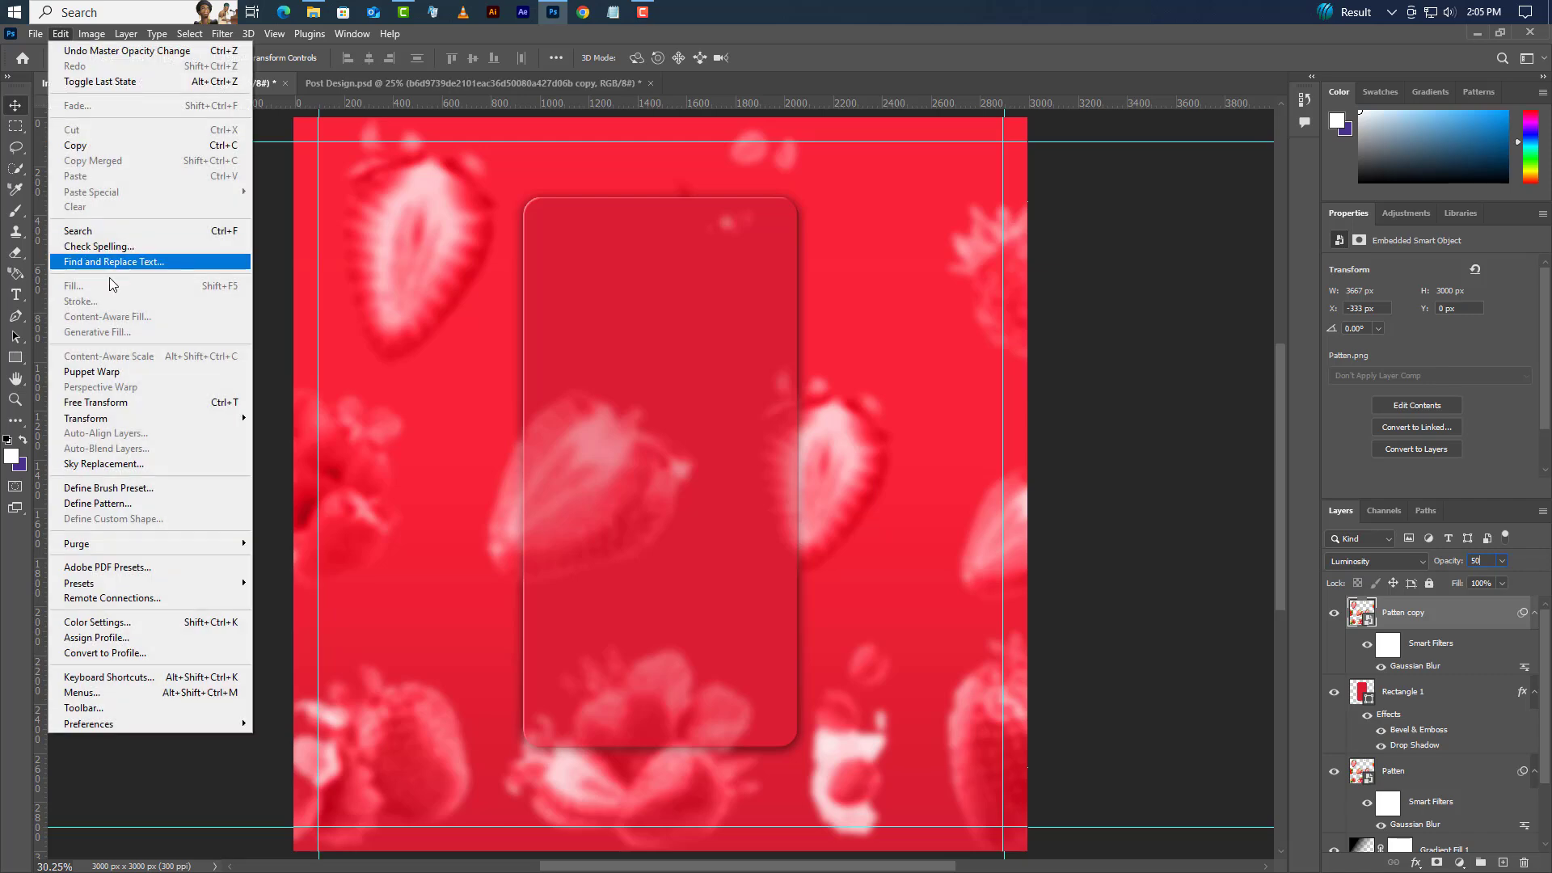
left_click(113, 402)
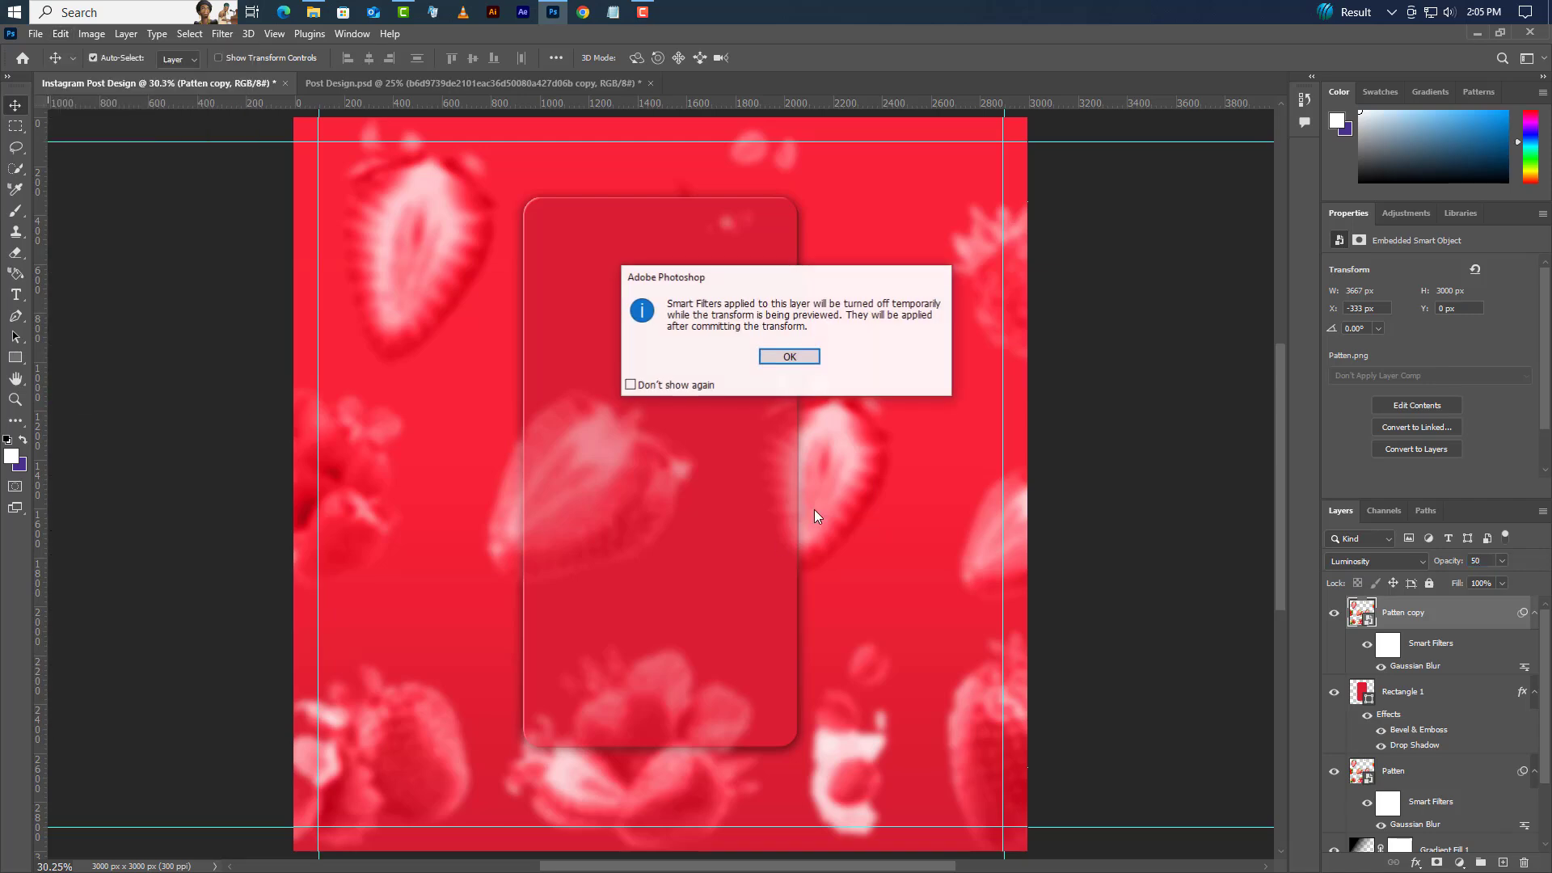
left_click(796, 360)
scroll(687, 523, "down", 5)
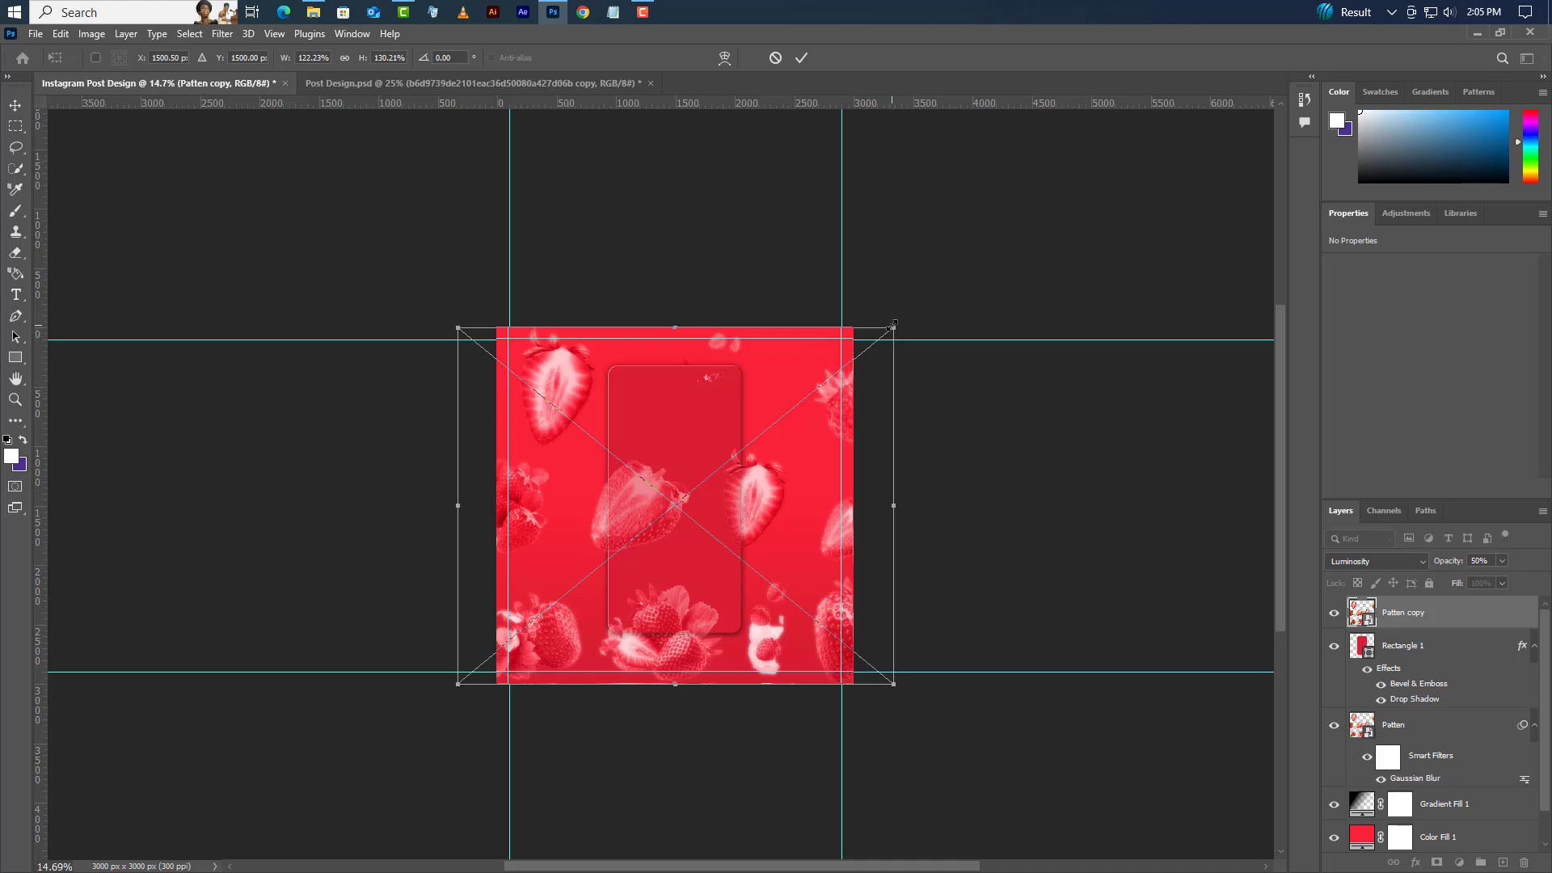
left_click_drag(893, 326, 983, 196)
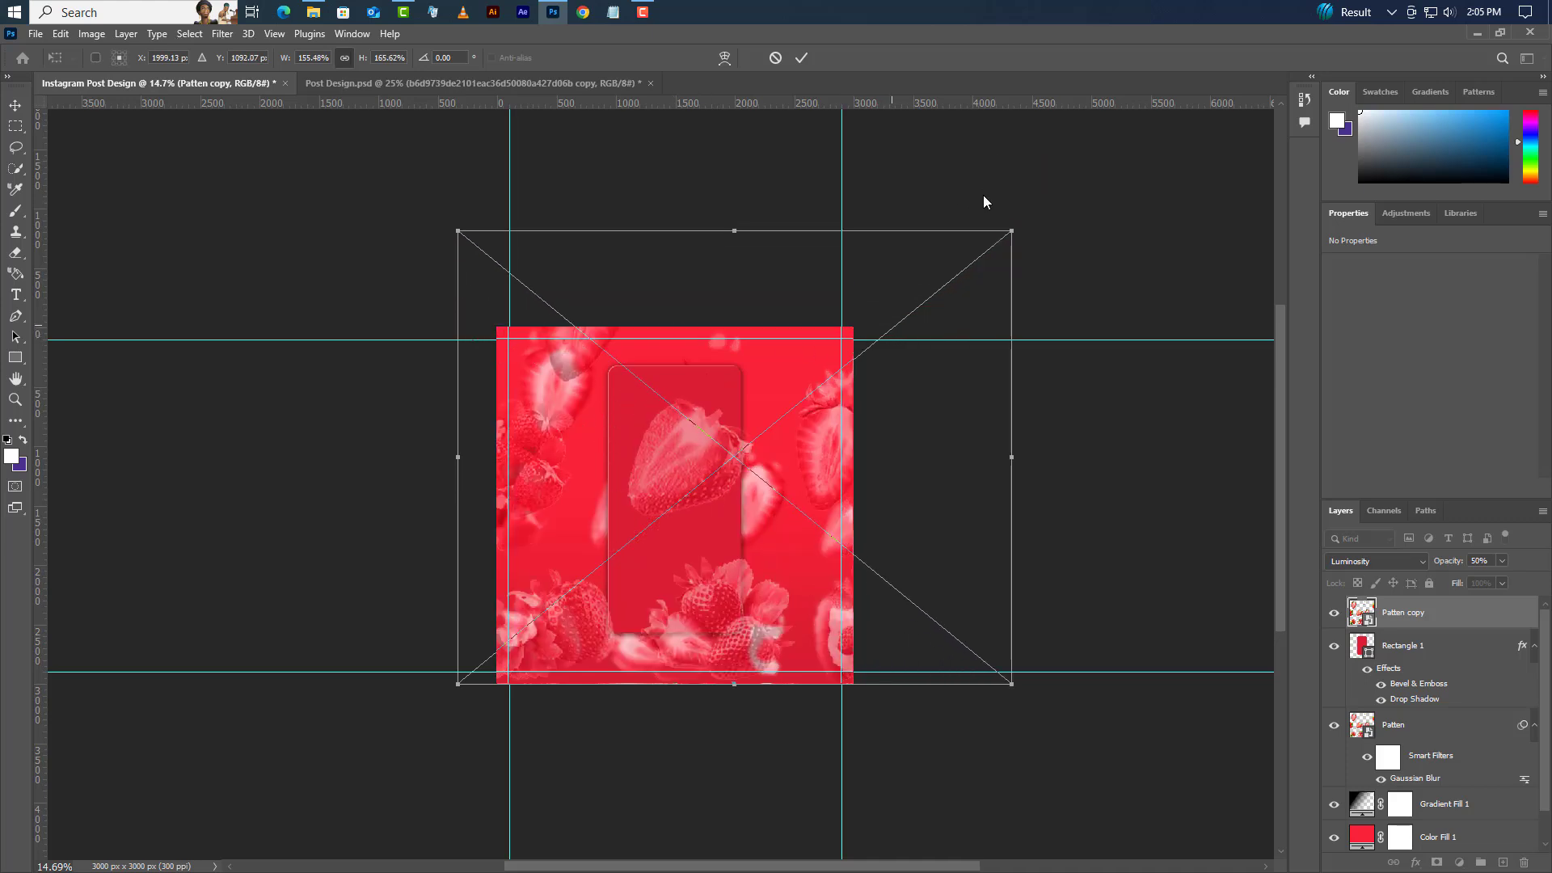
left_click_drag(791, 408, 755, 384)
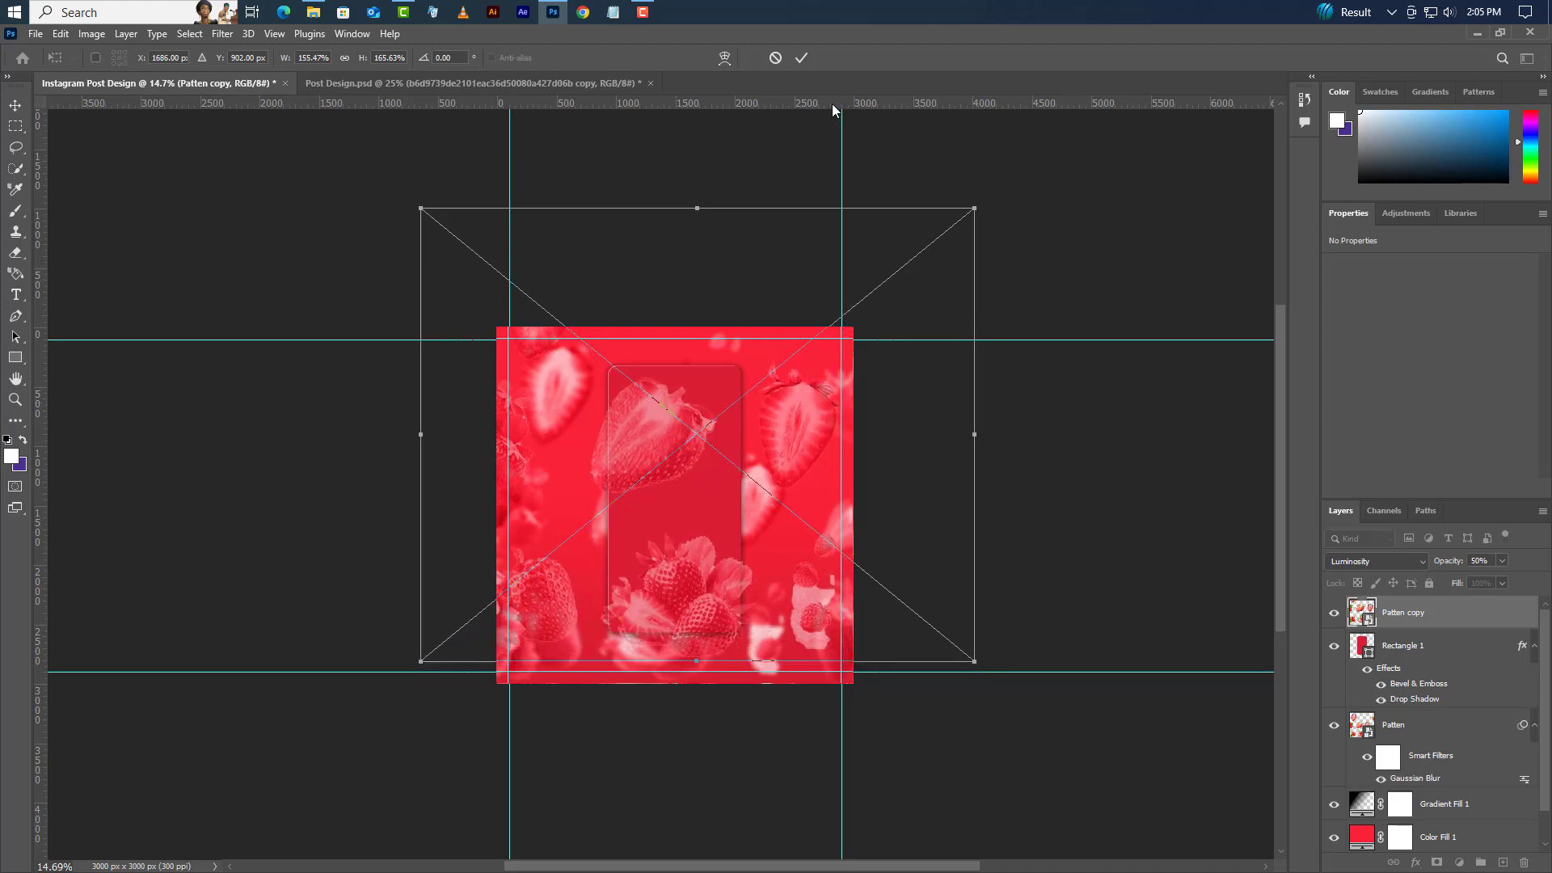
left_click(801, 58)
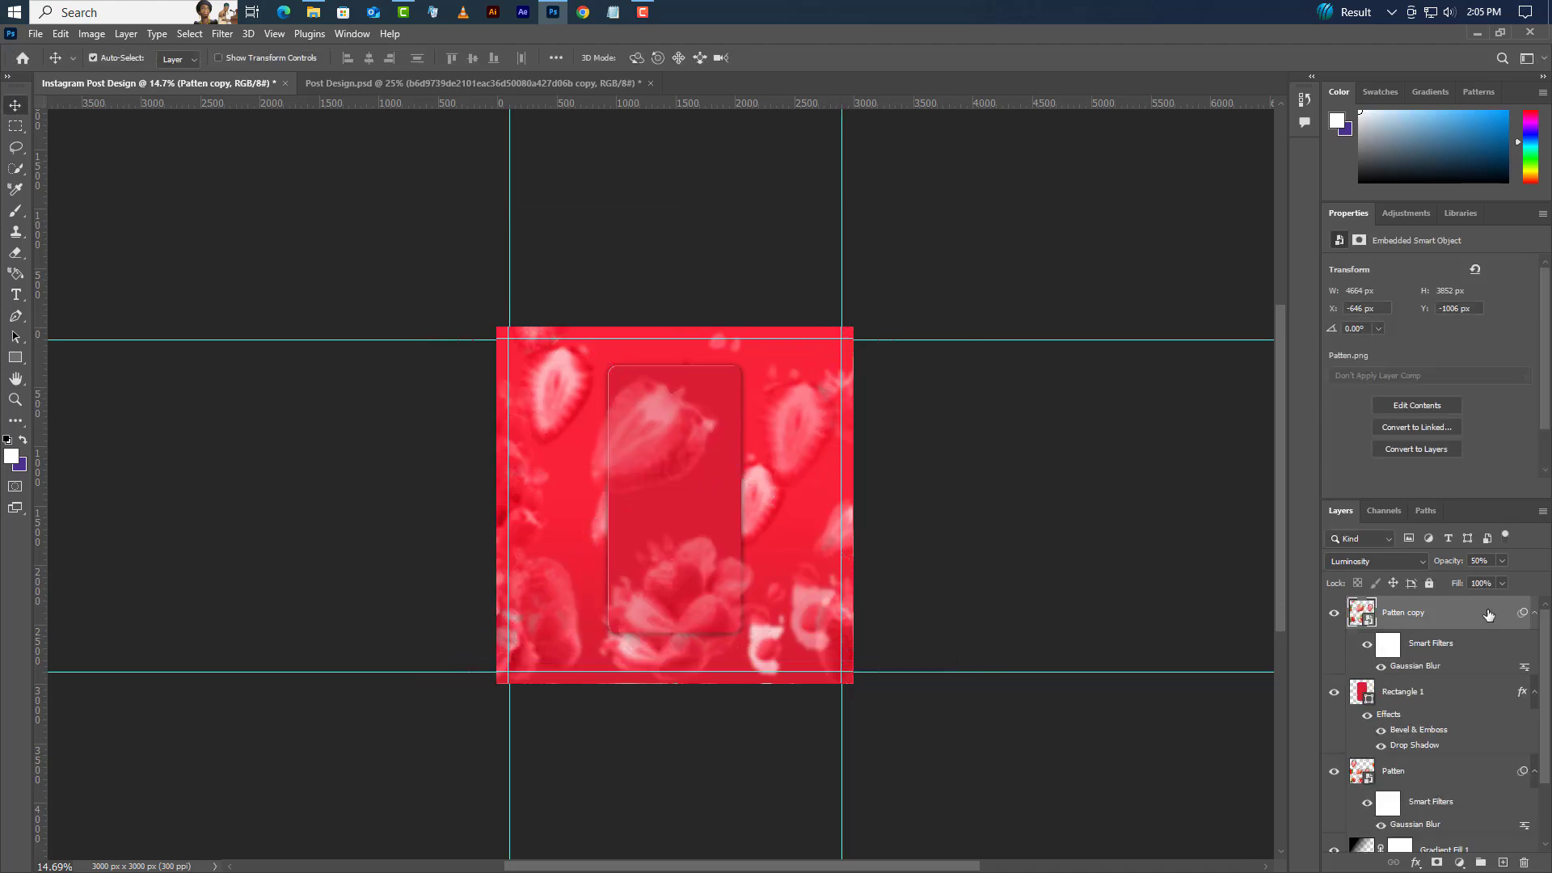
Clip the Patten copy layer to Rectangle 1 with a clipping mask
right_click(1466, 629)
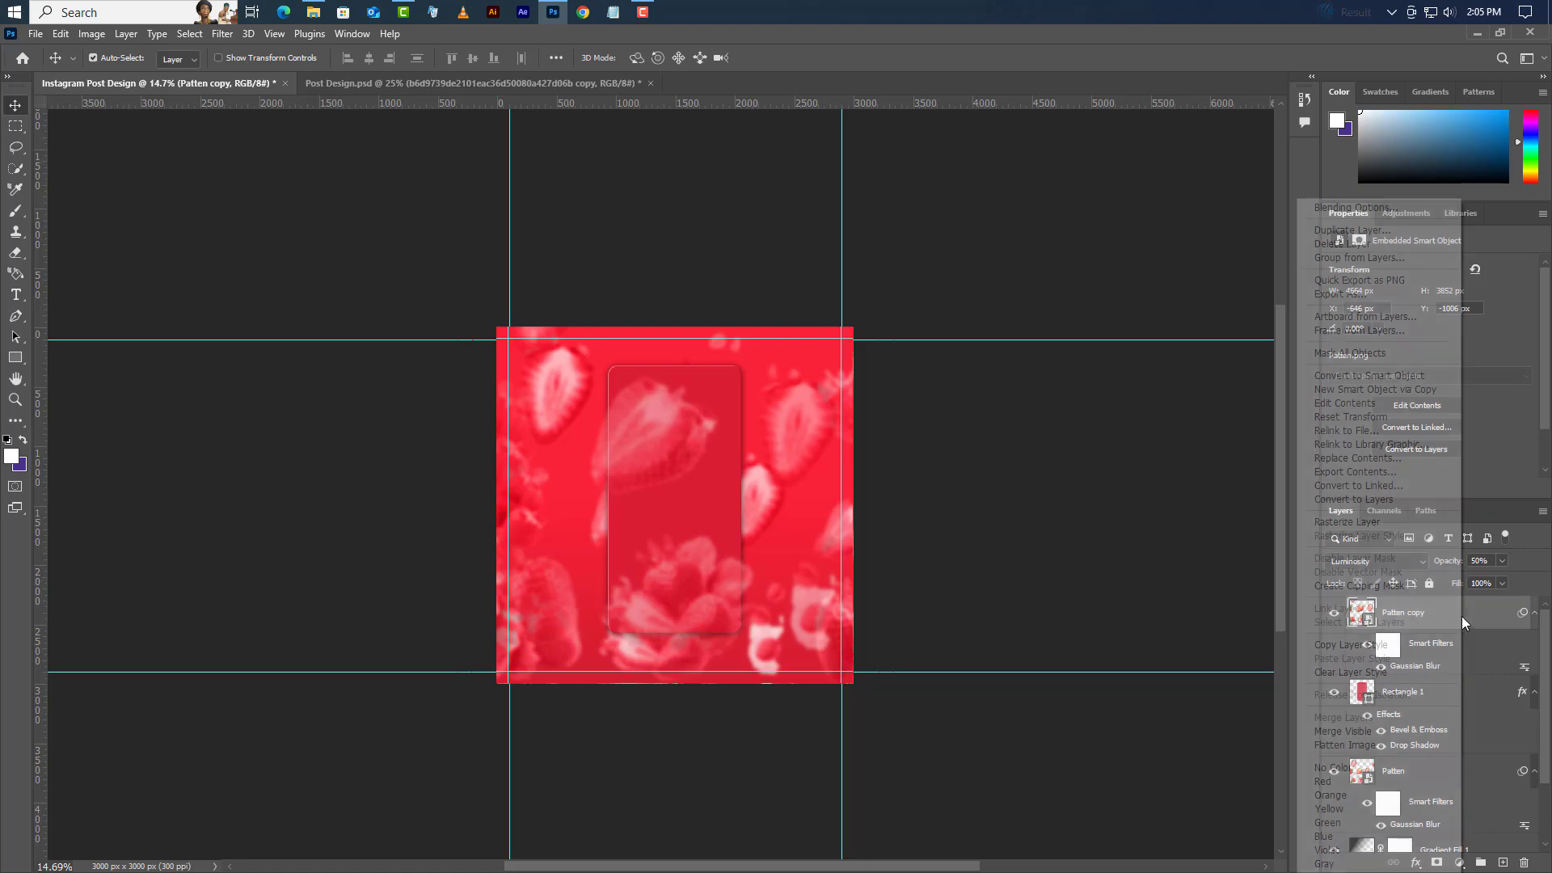
left_click(1364, 585)
scroll(749, 526, "up", 1)
scroll(754, 618, "up", 4)
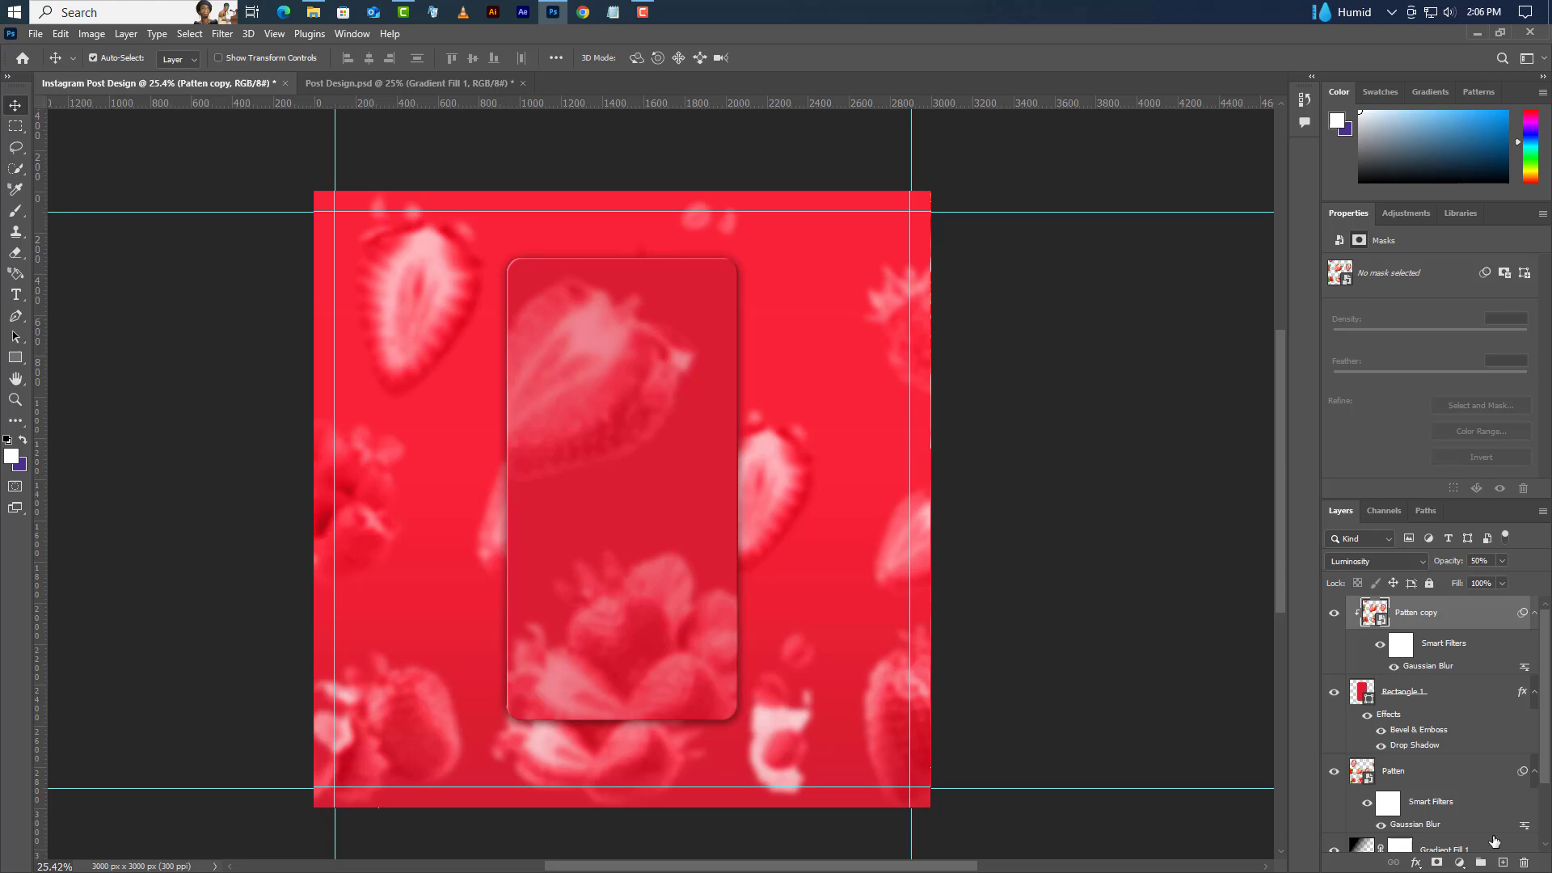
Add a Gradient Fill layer above Patten copy and set the gradient's starting color stop to black (000000)
left_click(1460, 863)
left_click(1449, 597)
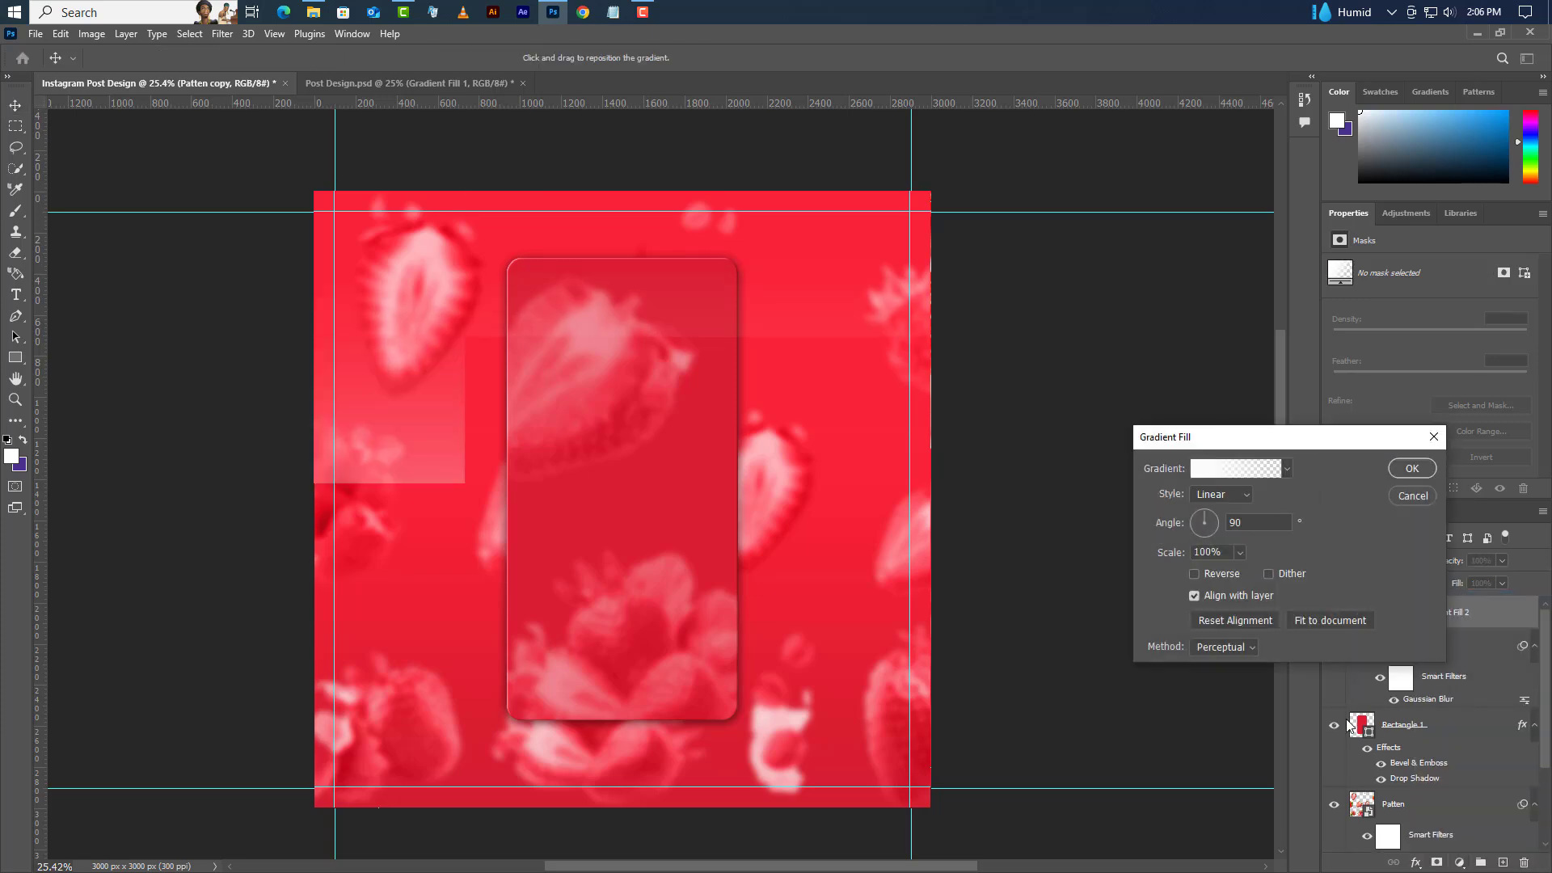
left_click(1229, 471)
double_click(1055, 727)
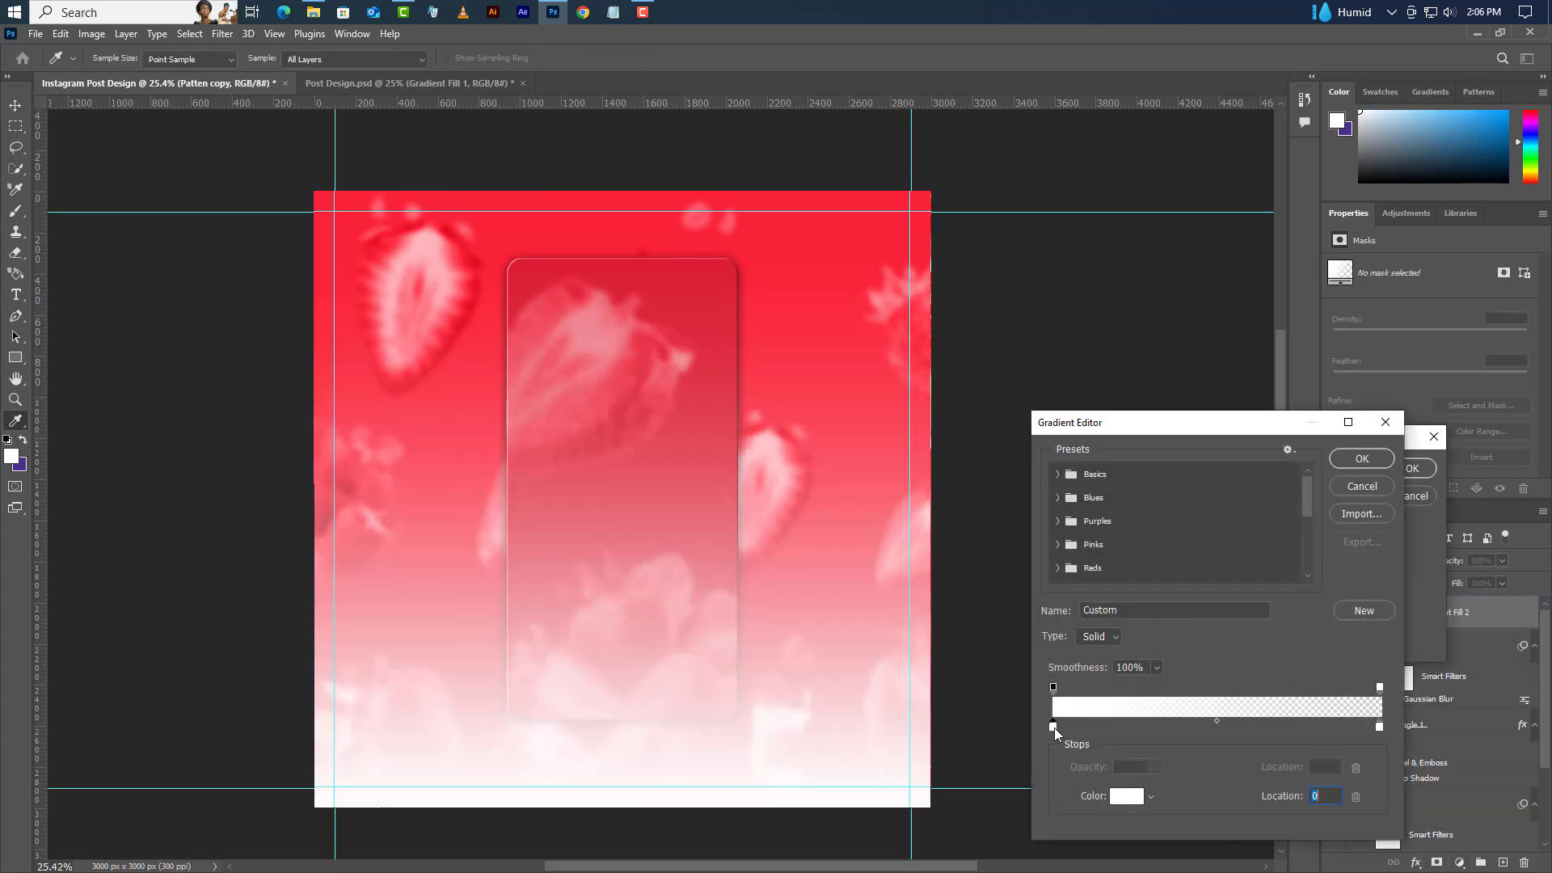
left_click_drag(1141, 750, 1097, 804)
left_click(1452, 584)
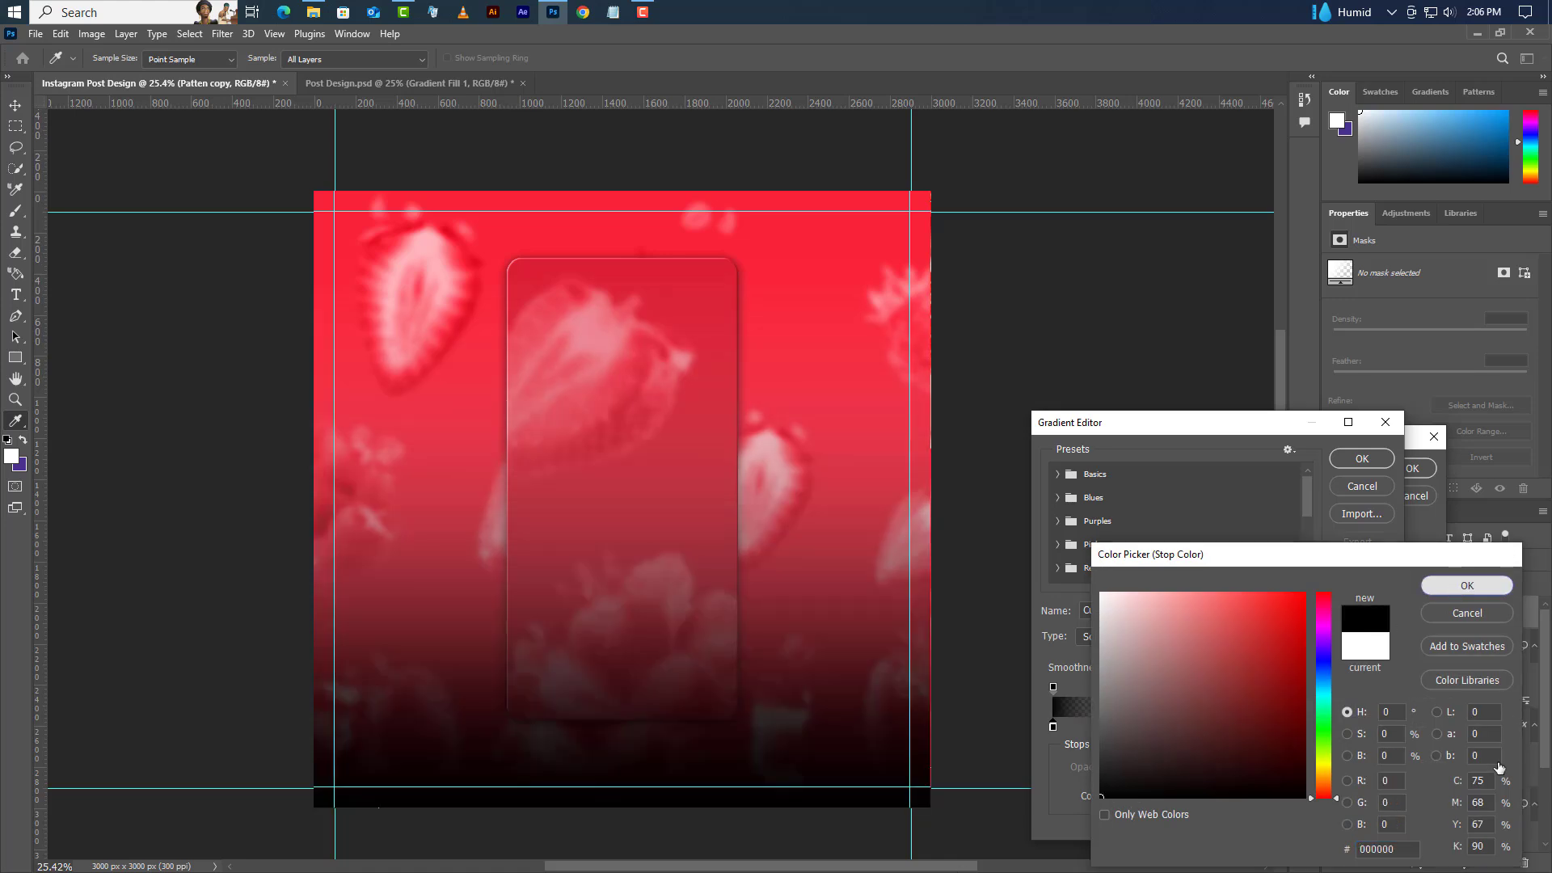
Set the gradient's end color stop to fe5151 and its end opacity stop to 100%
double_click(1379, 727)
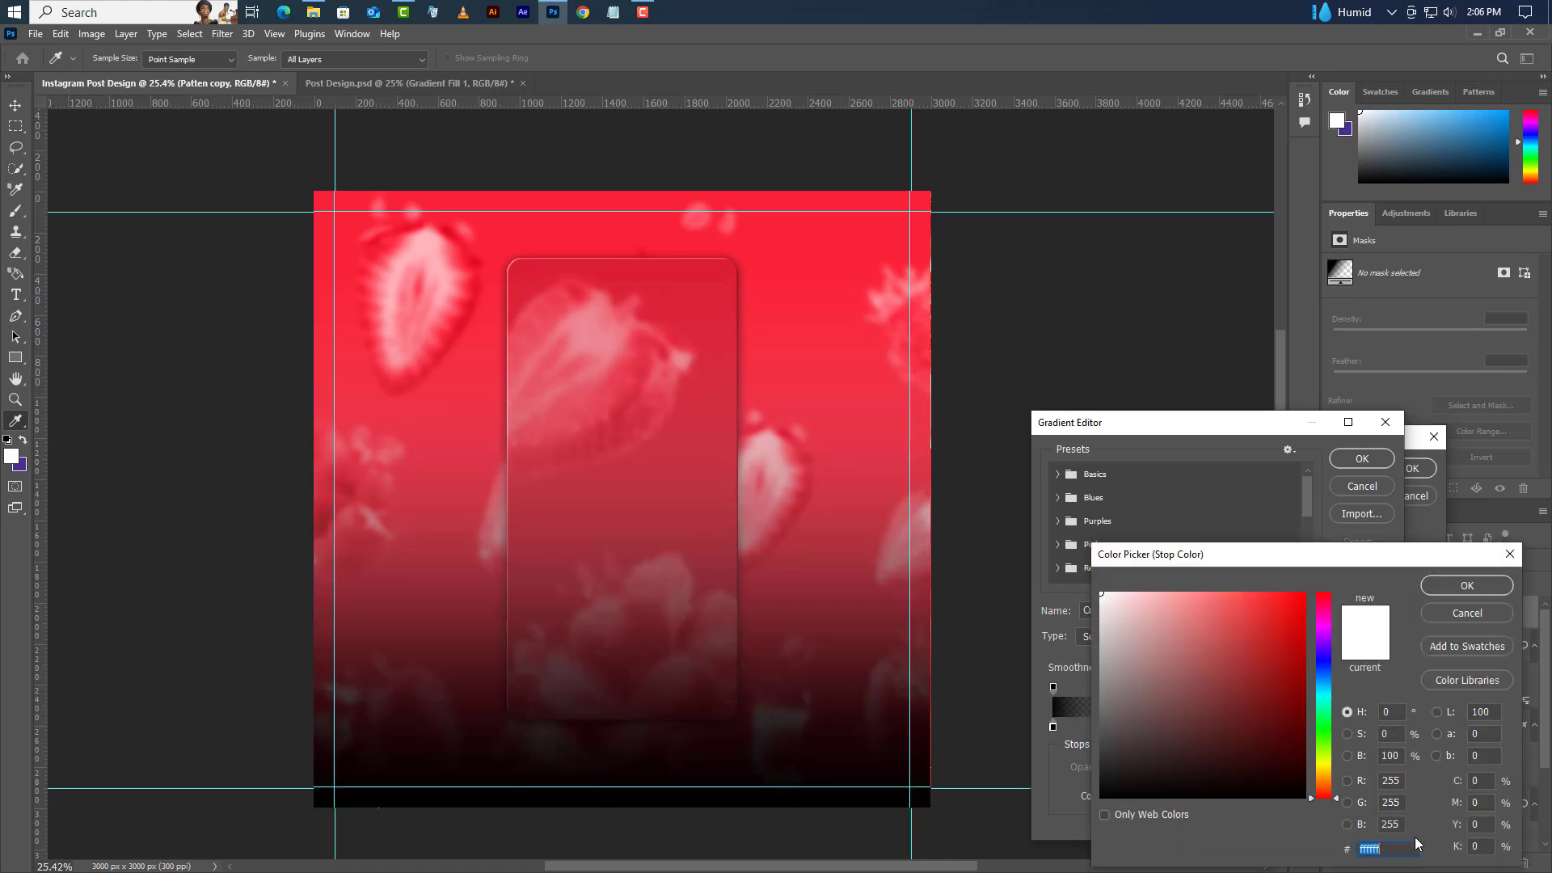
key("ctrl+v")
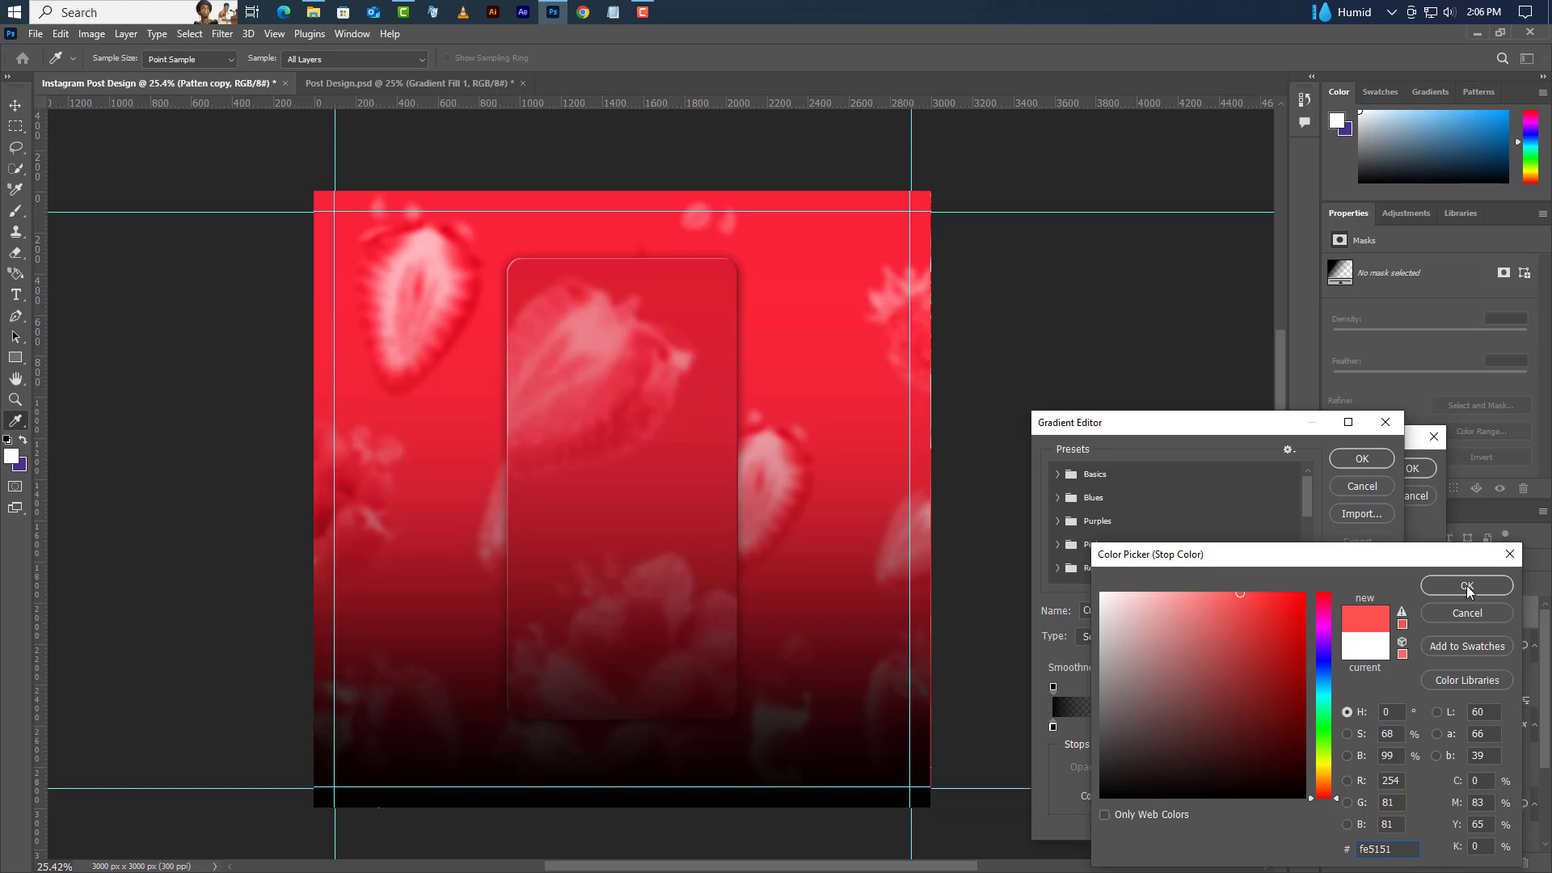
left_click(1469, 589)
left_click(1379, 687)
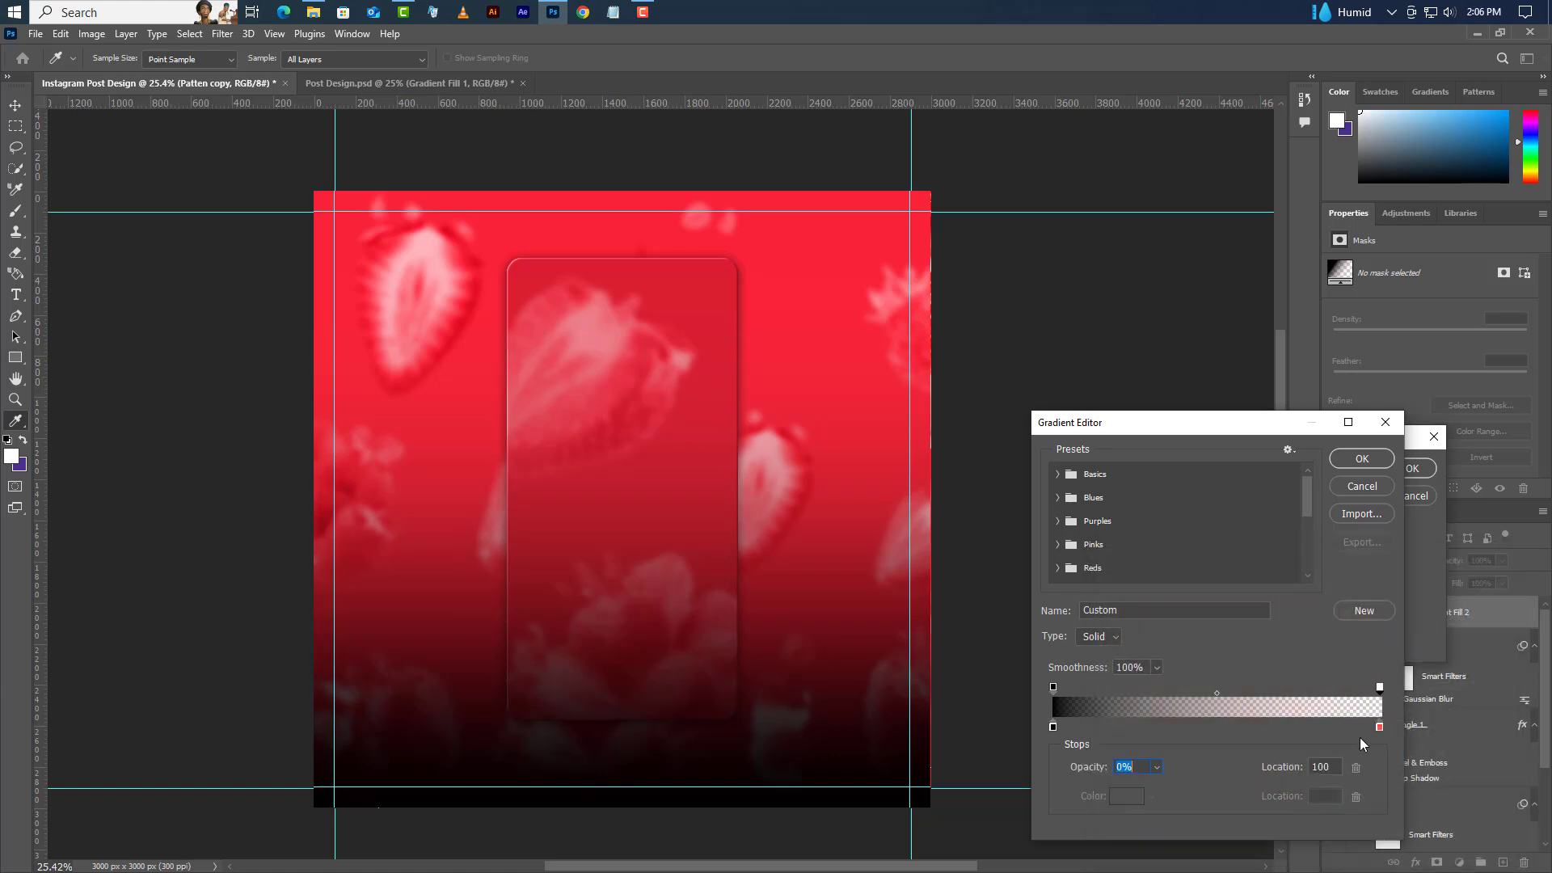
left_click_drag(1156, 784, 1333, 793)
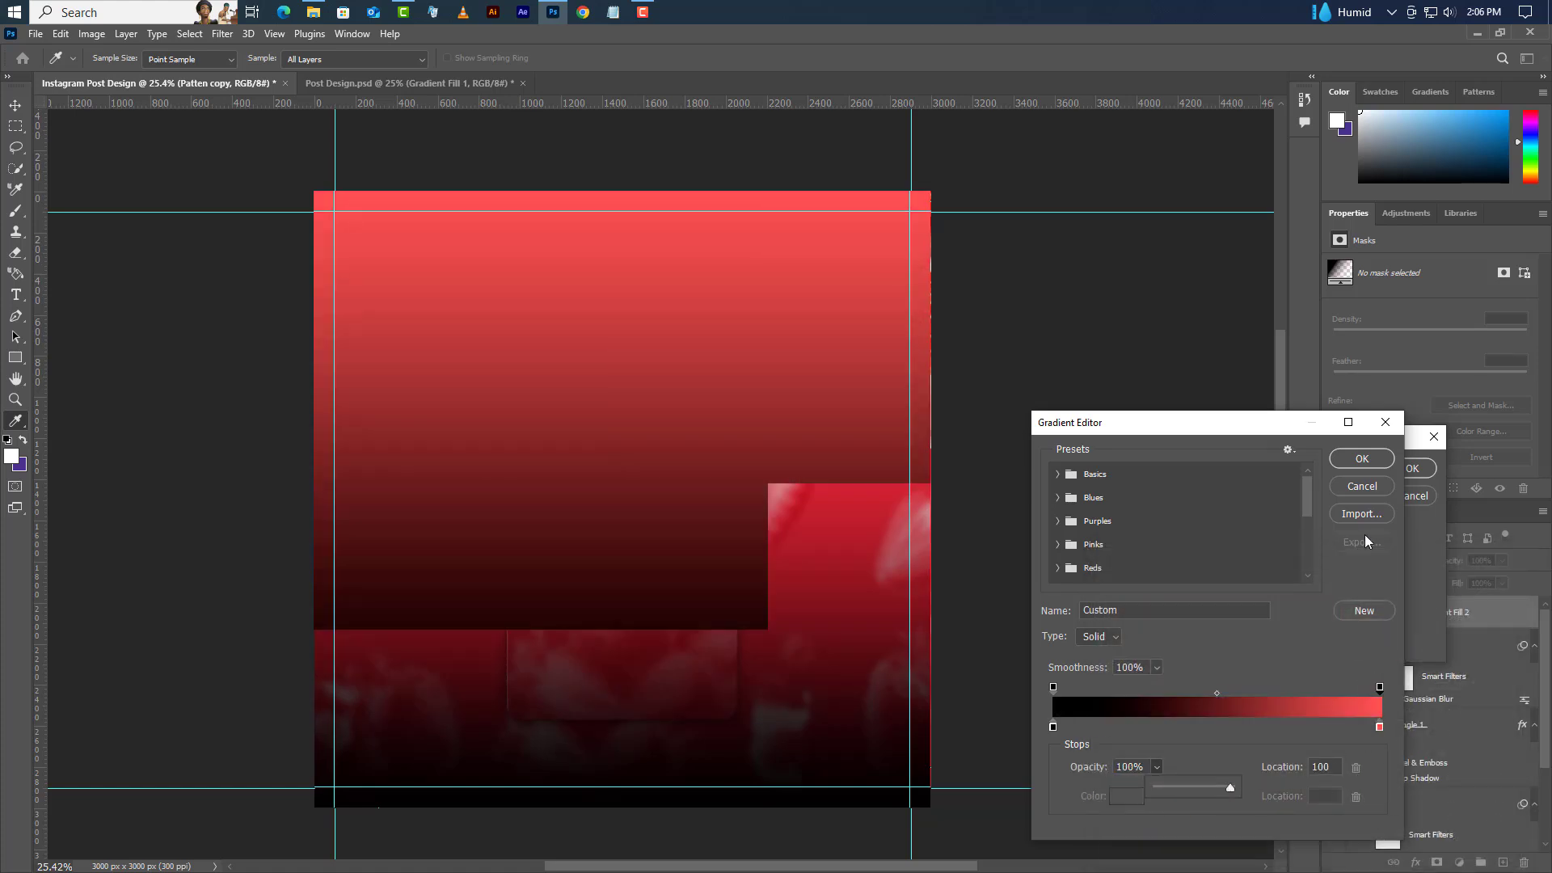
left_click(1361, 458)
Set the gradient fill's scale to 75% and clip its layer to Rectangle 1 with a clipping mask
left_click_drag(1253, 530, 1156, 564)
type("75")
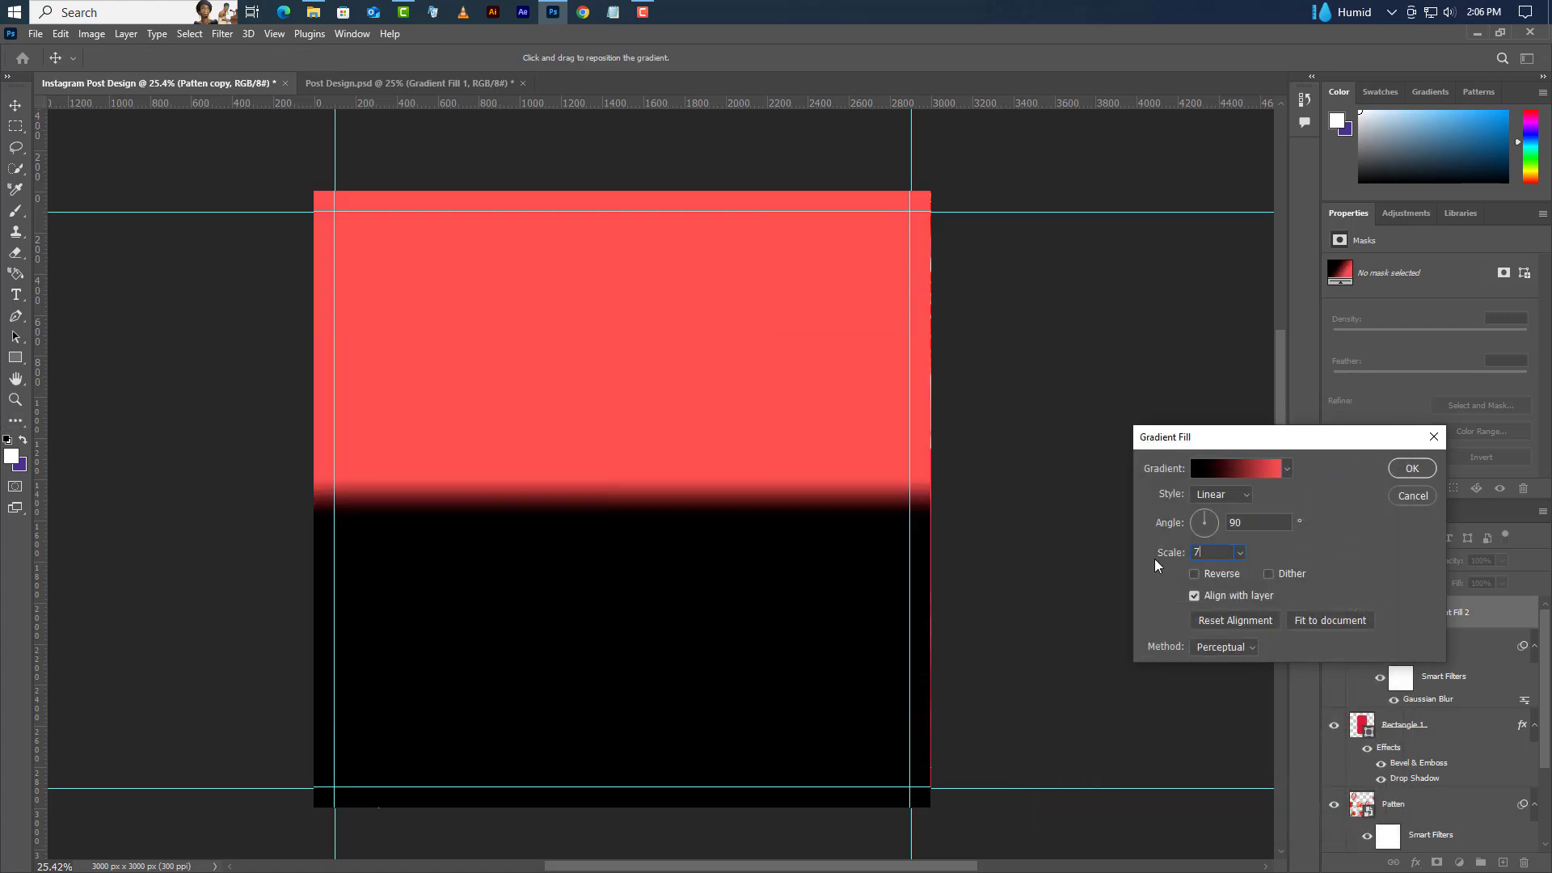
left_click(1418, 468)
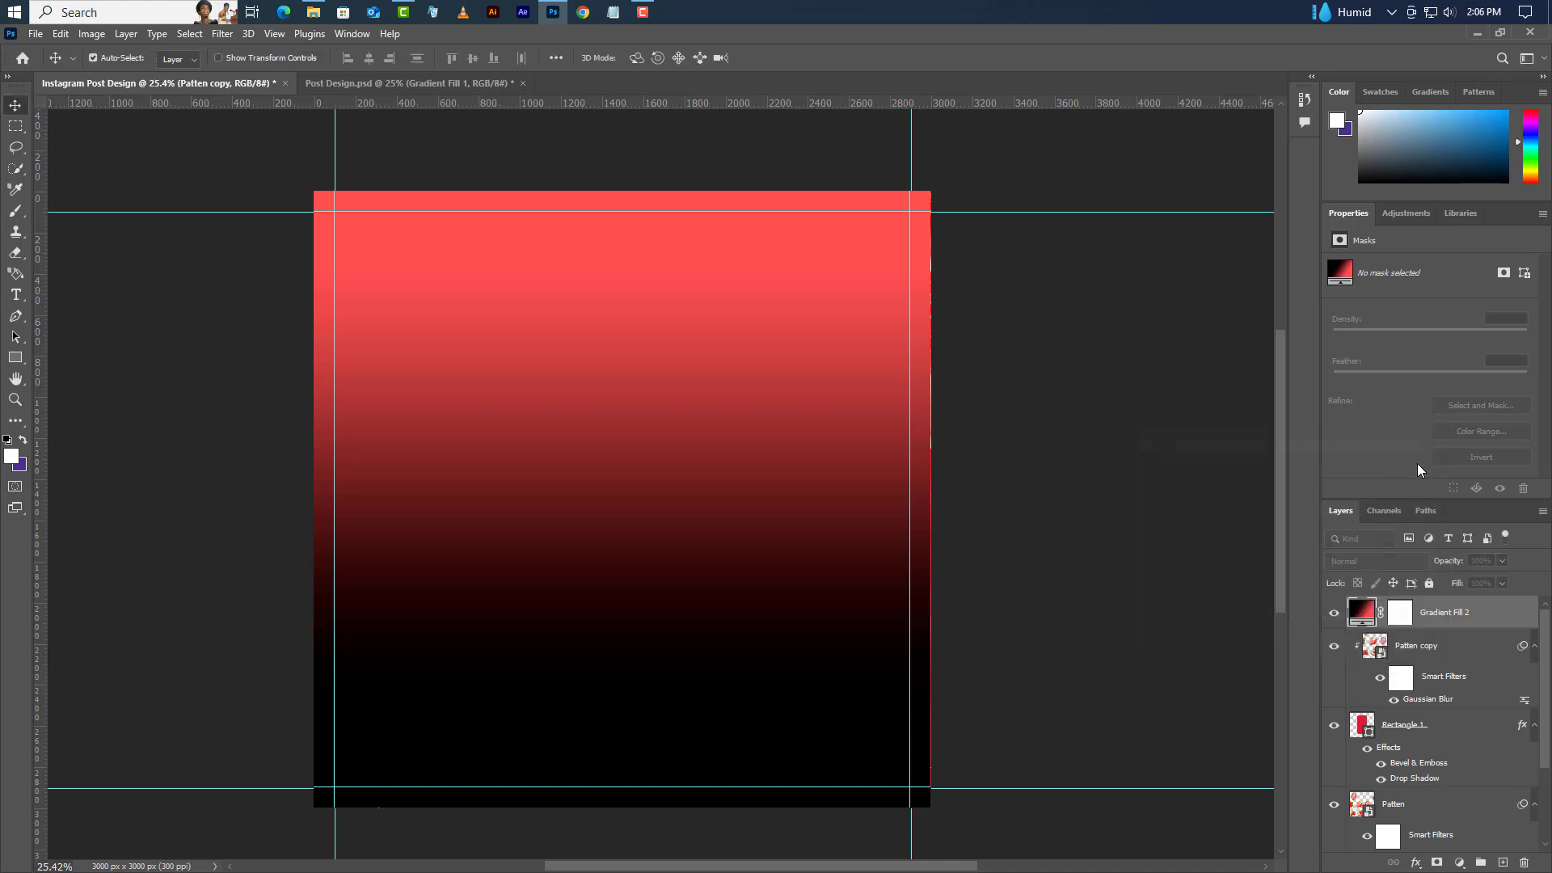
right_click(1481, 615)
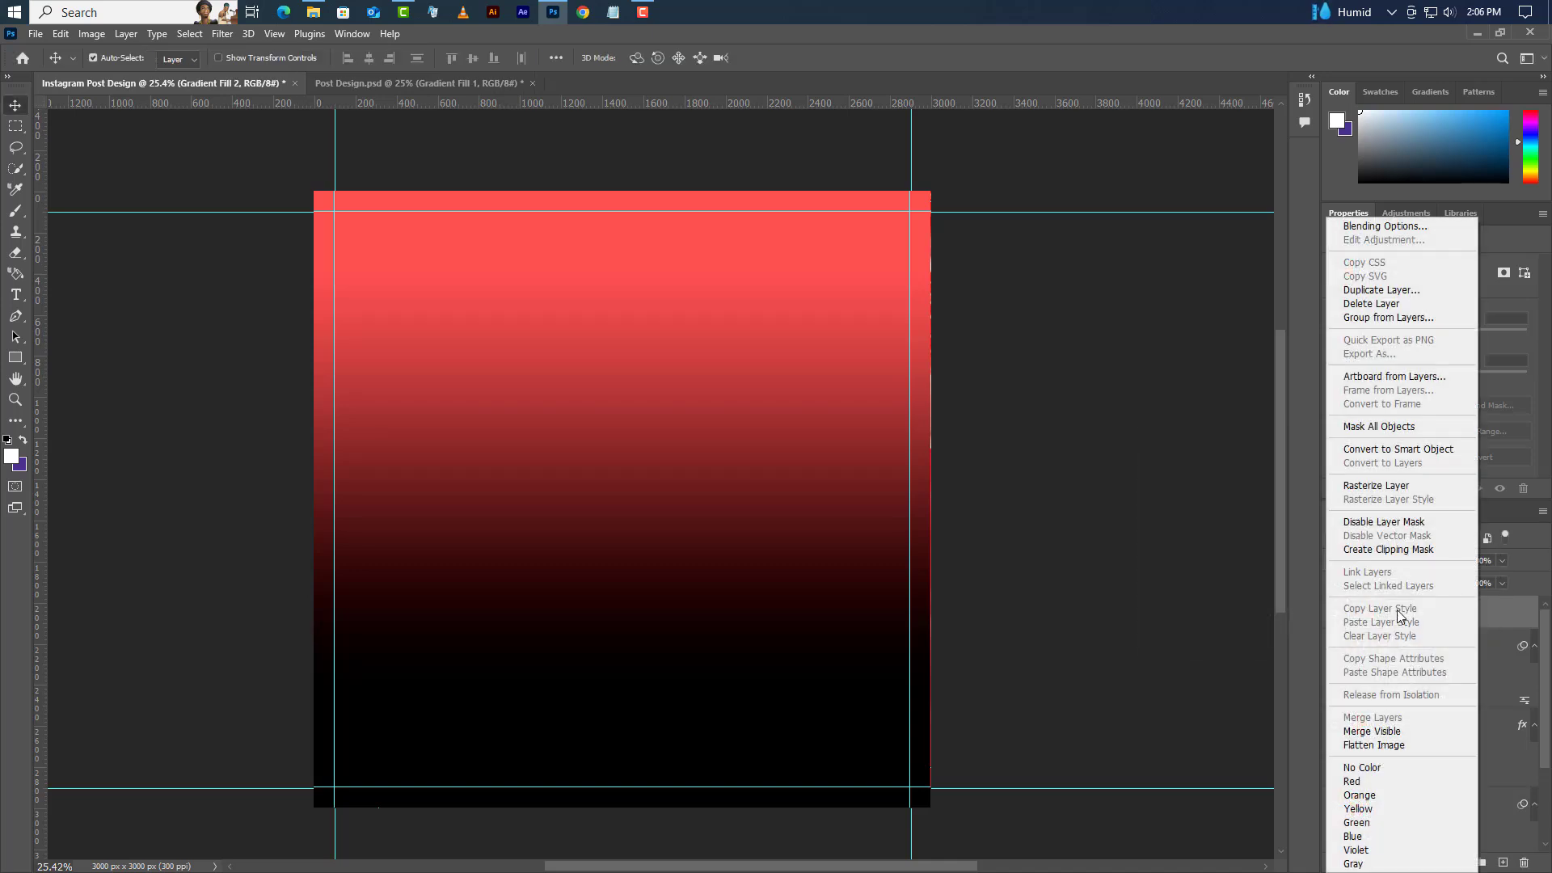
left_click(1392, 554)
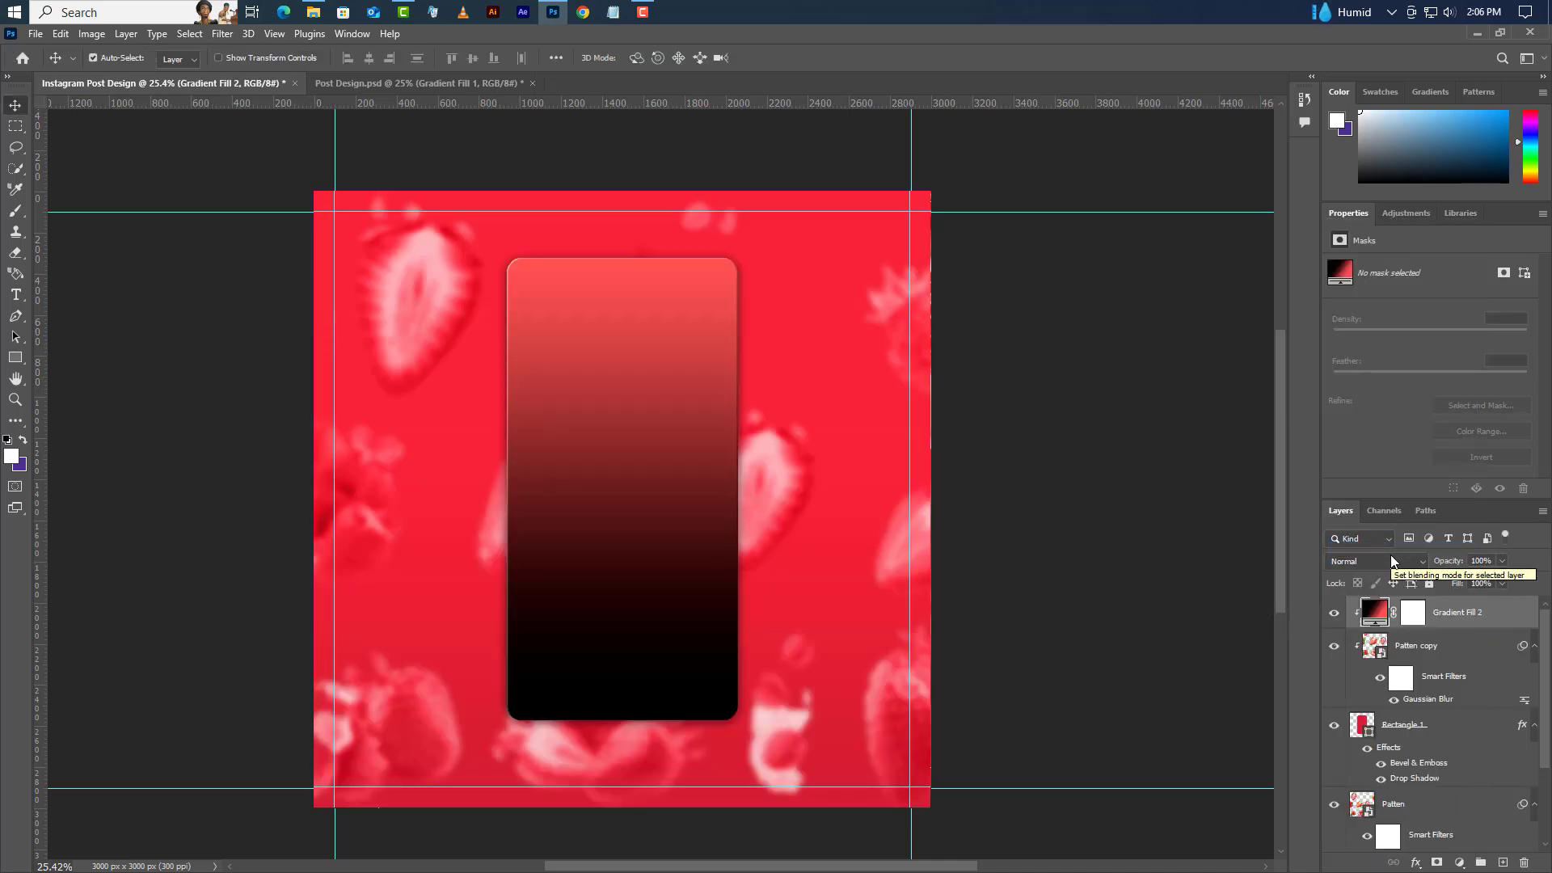
Set the Gradient Fill 2 layer's blend mode to Soft Light and its opacity to 50%
left_click(1392, 564)
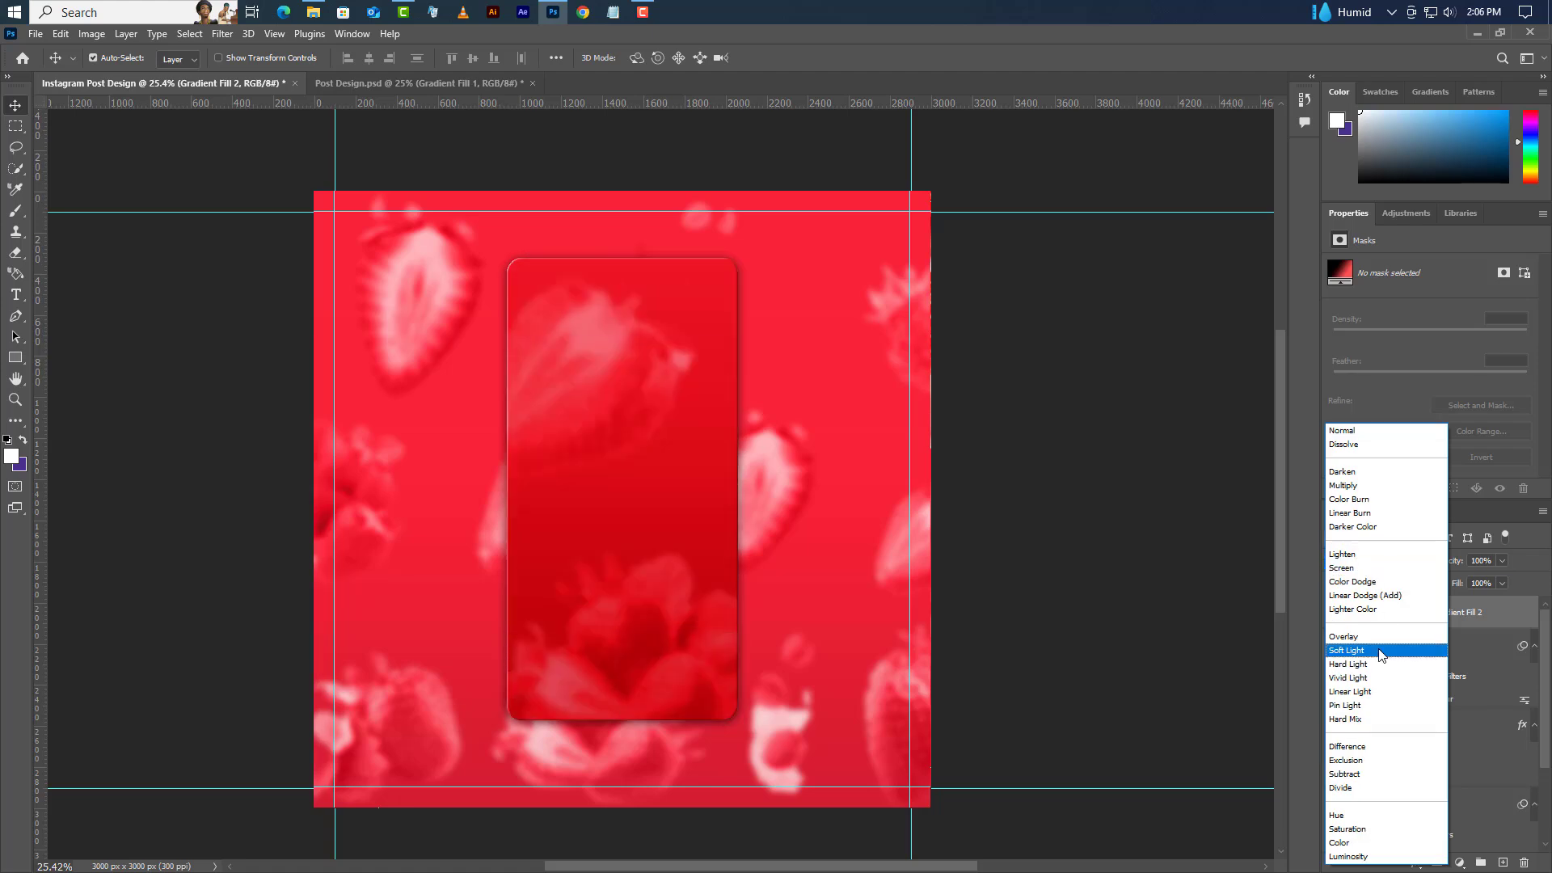
left_click(1383, 646)
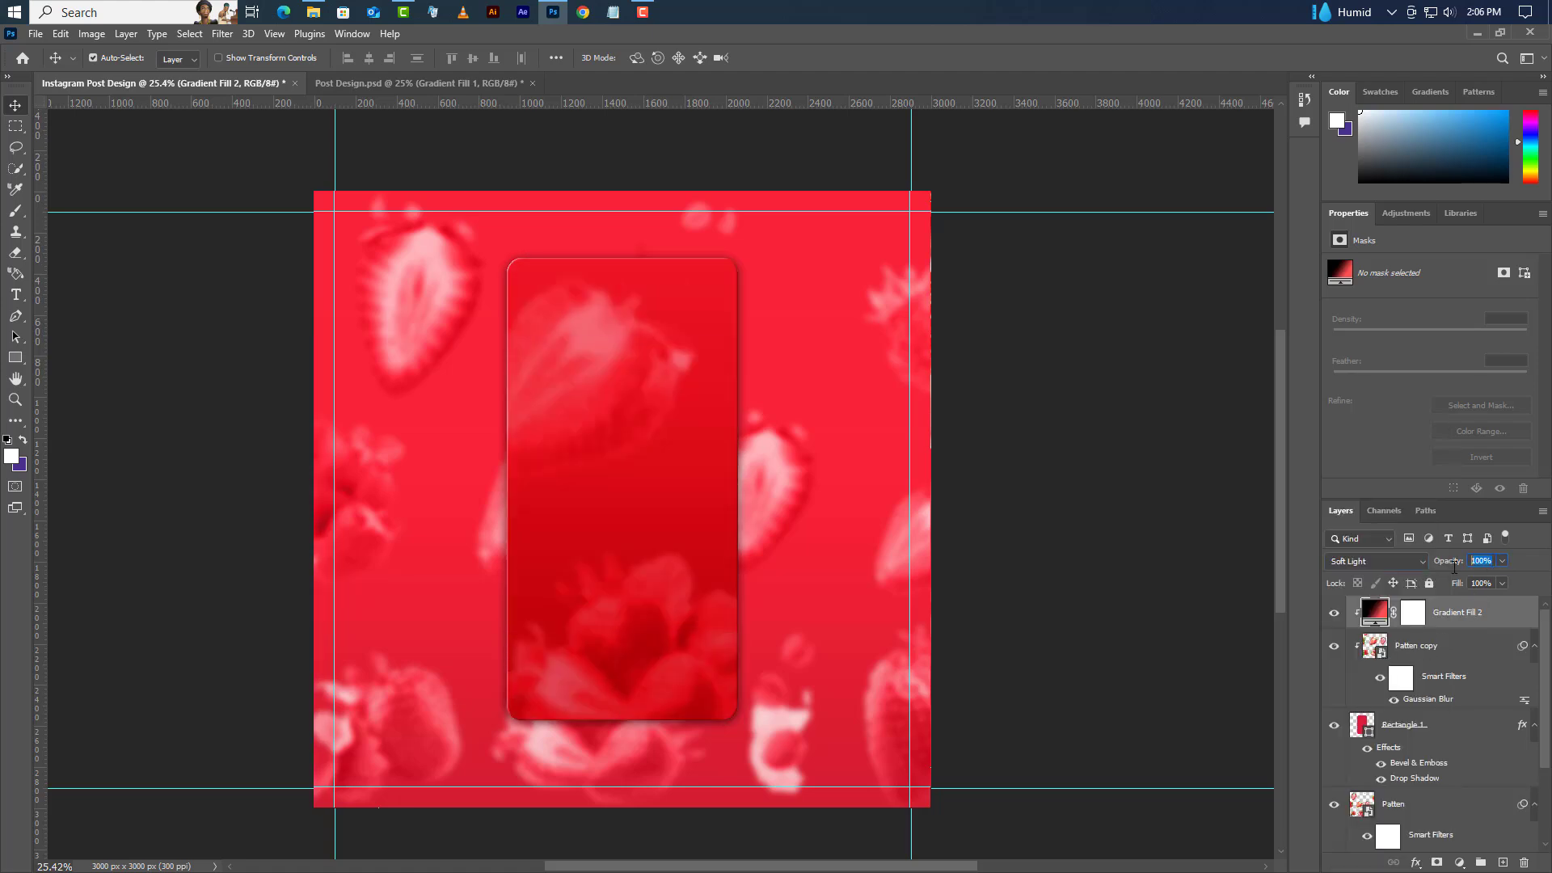
type("50")
key("Return")
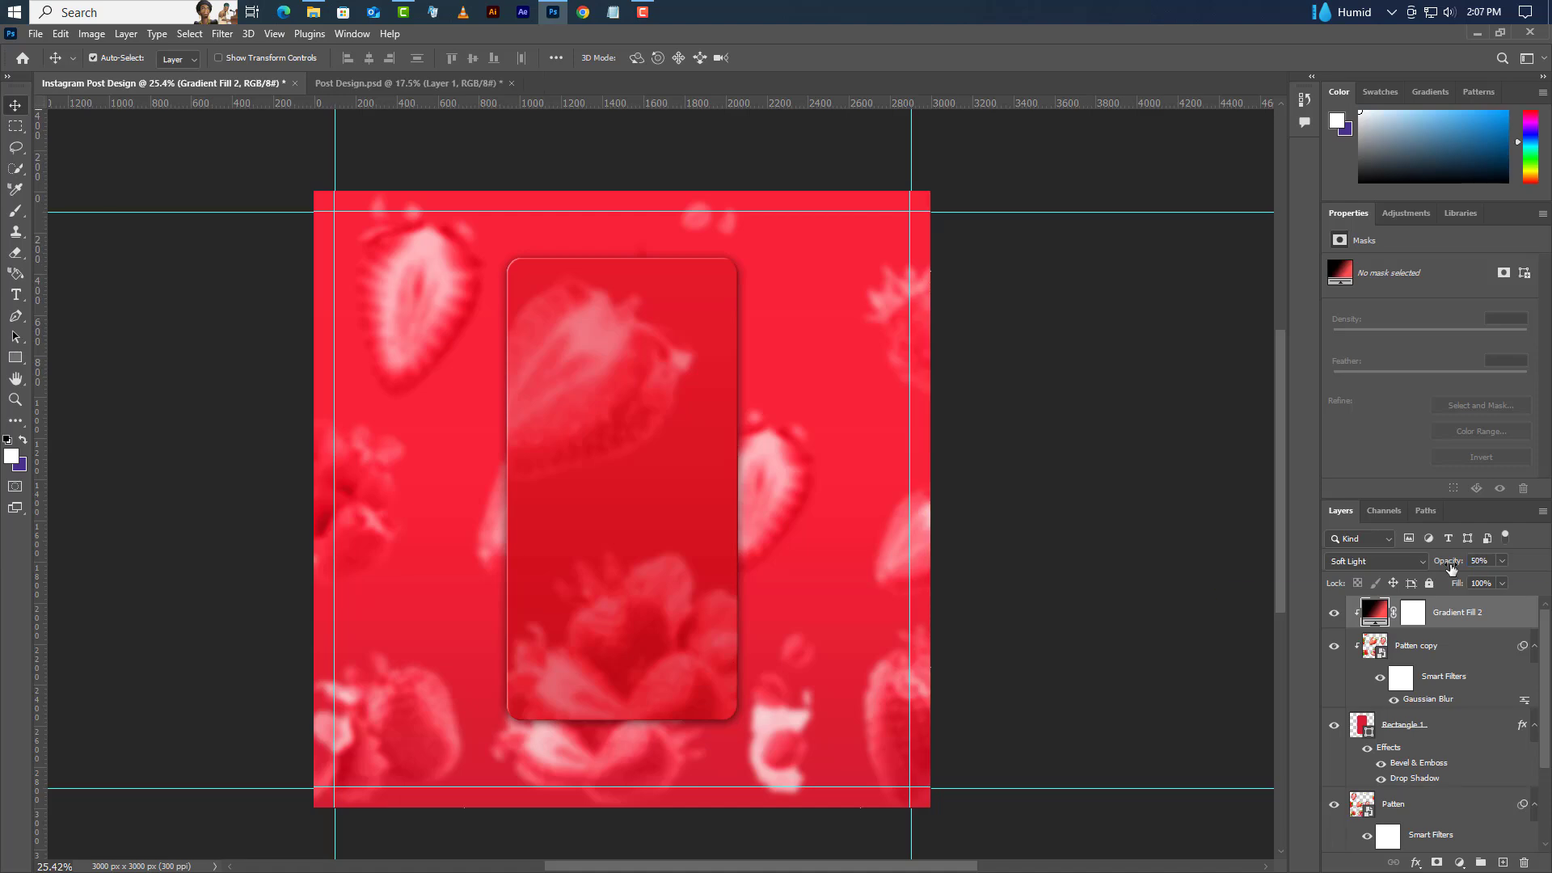
Place the strawberry splash image "17acf7fd2f82da5129d6319095ee8311 copy.png" directly above the Patten layer
left_click(1465, 806)
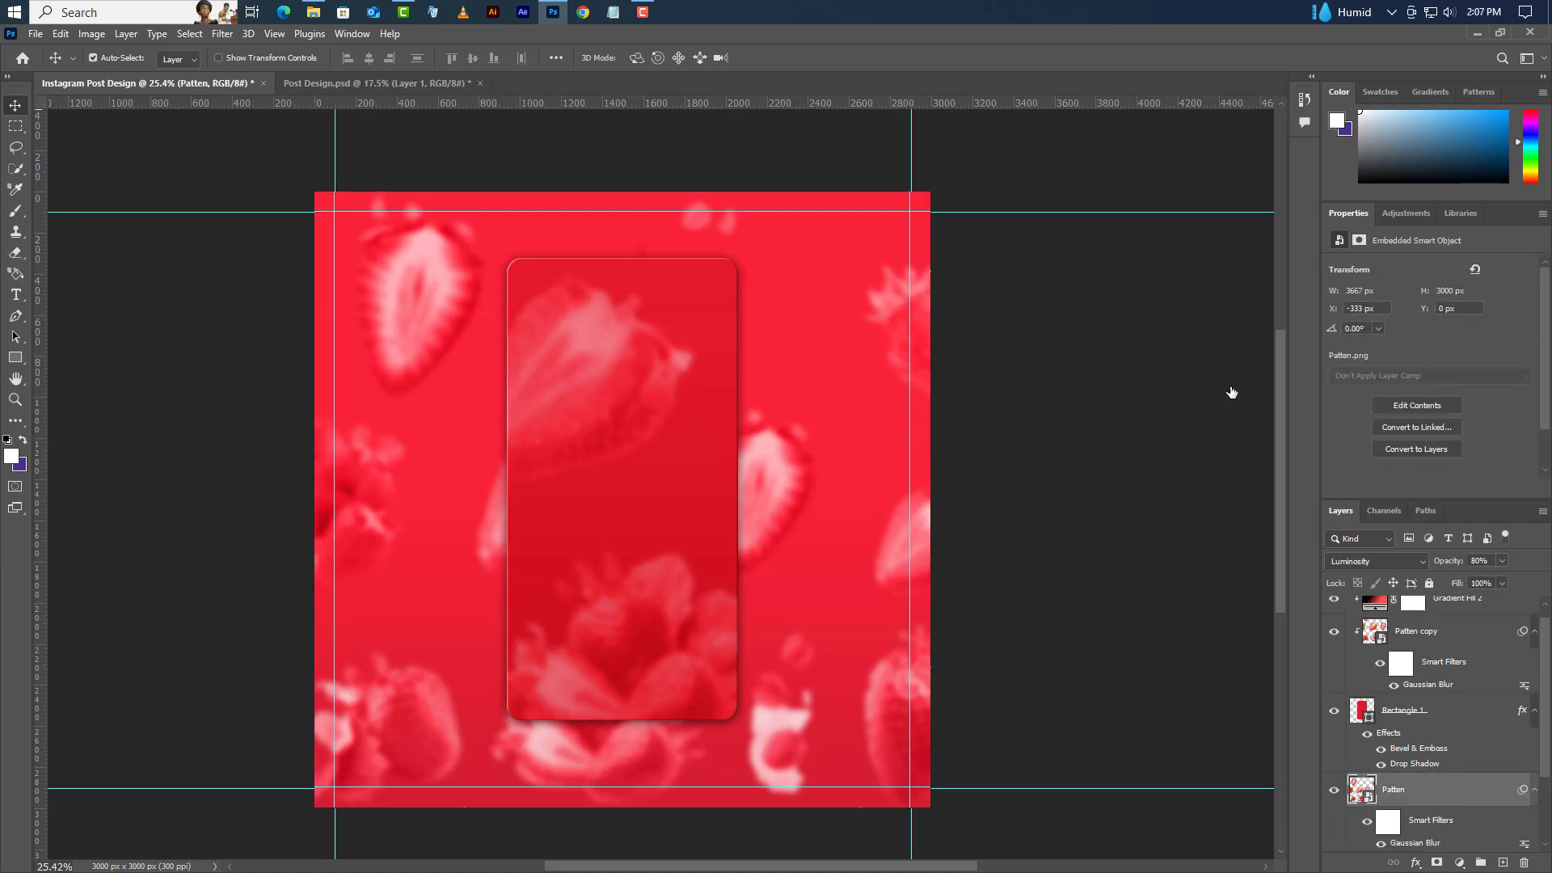
left_click(1476, 33)
left_click_drag(212, 149, 536, 626)
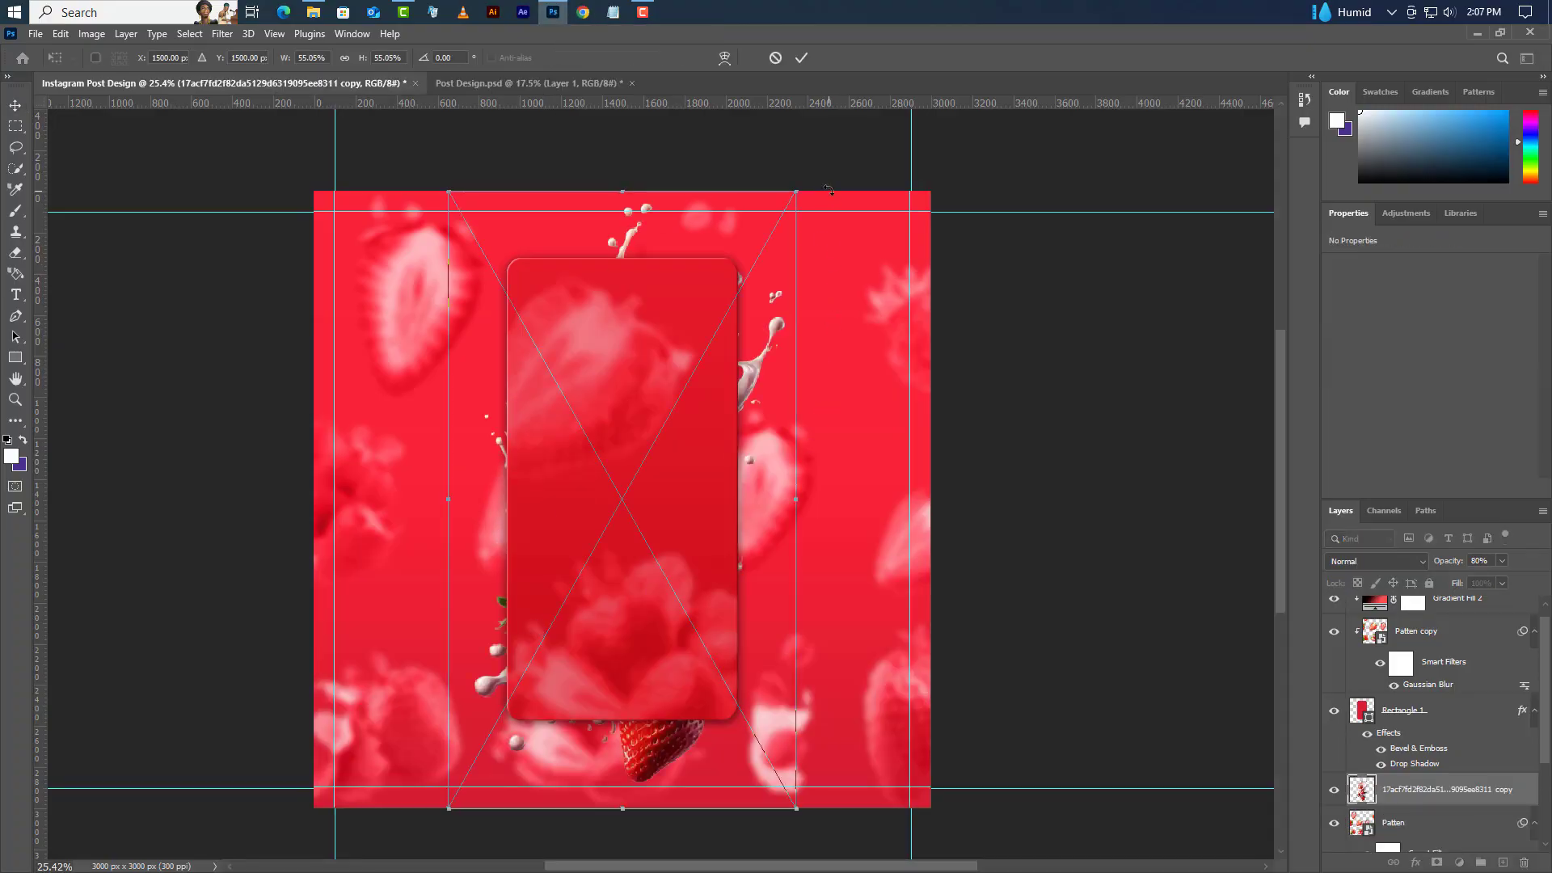
Rotate the splash image about 44°, scale it to about 75%, and center it near X 260 px, Y 2683 px in the canvas's lower-left corner
left_click_drag(829, 190, 946, 436)
left_click_drag(710, 416, 492, 634)
scroll(470, 409, "down", 1)
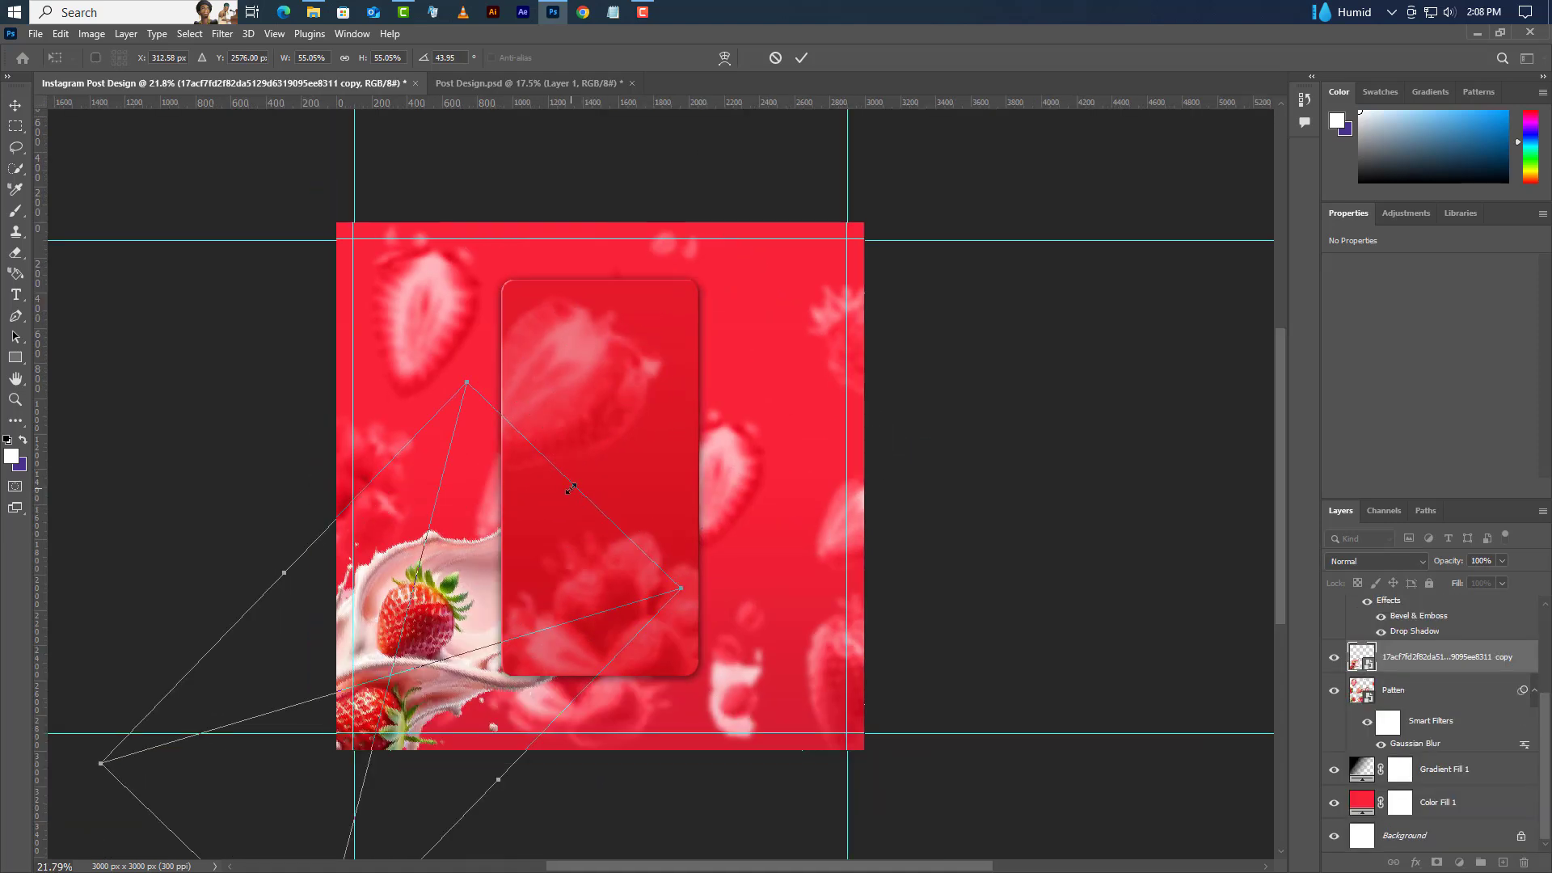
left_click_drag(571, 488, 665, 389)
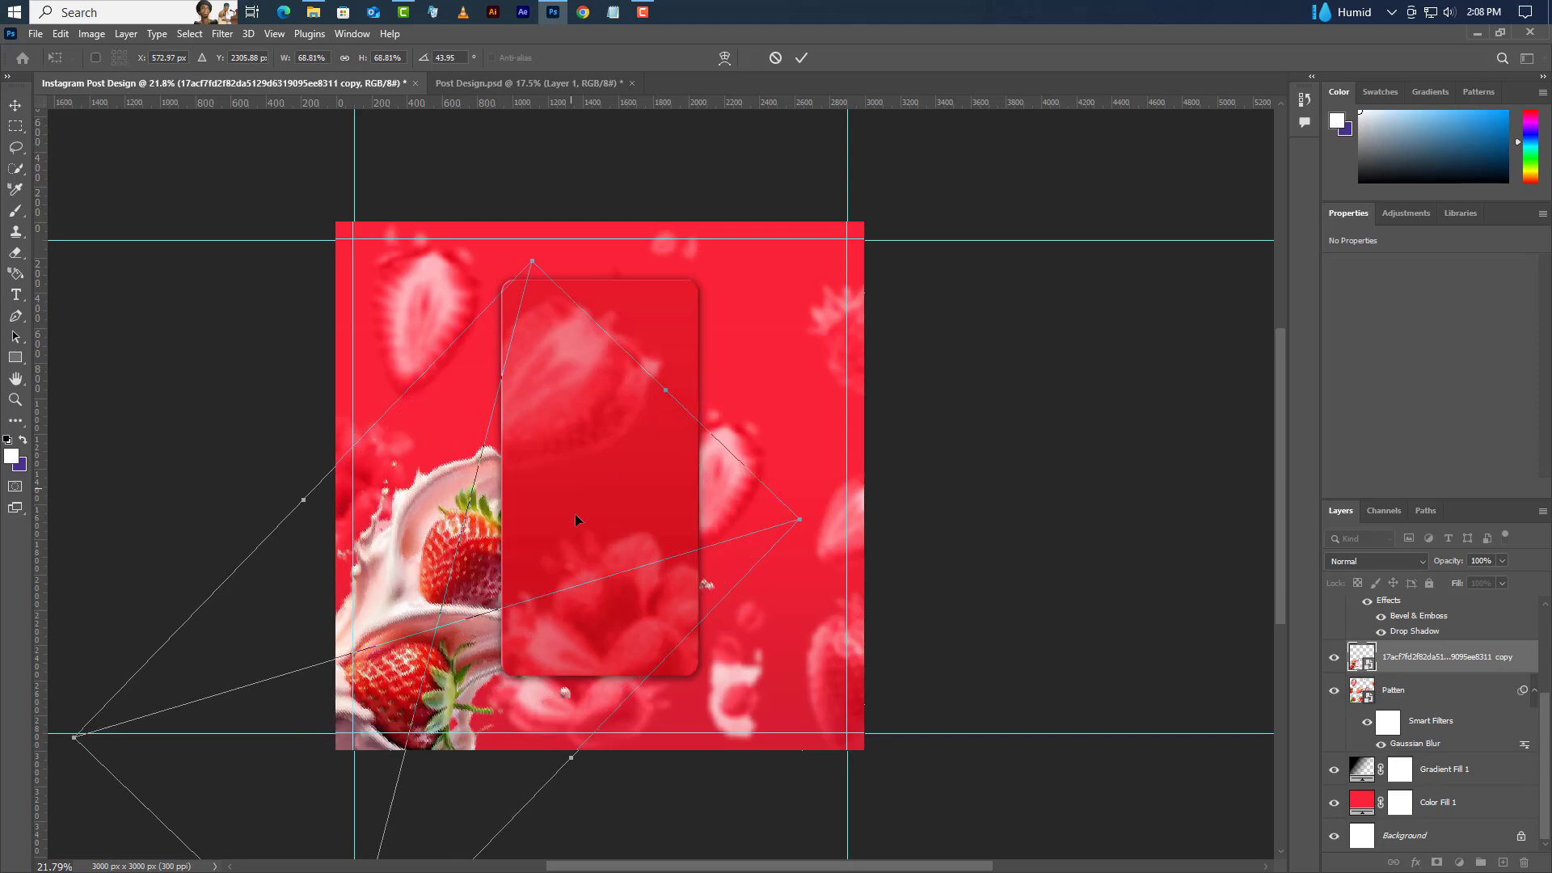
left_click_drag(574, 519, 544, 566)
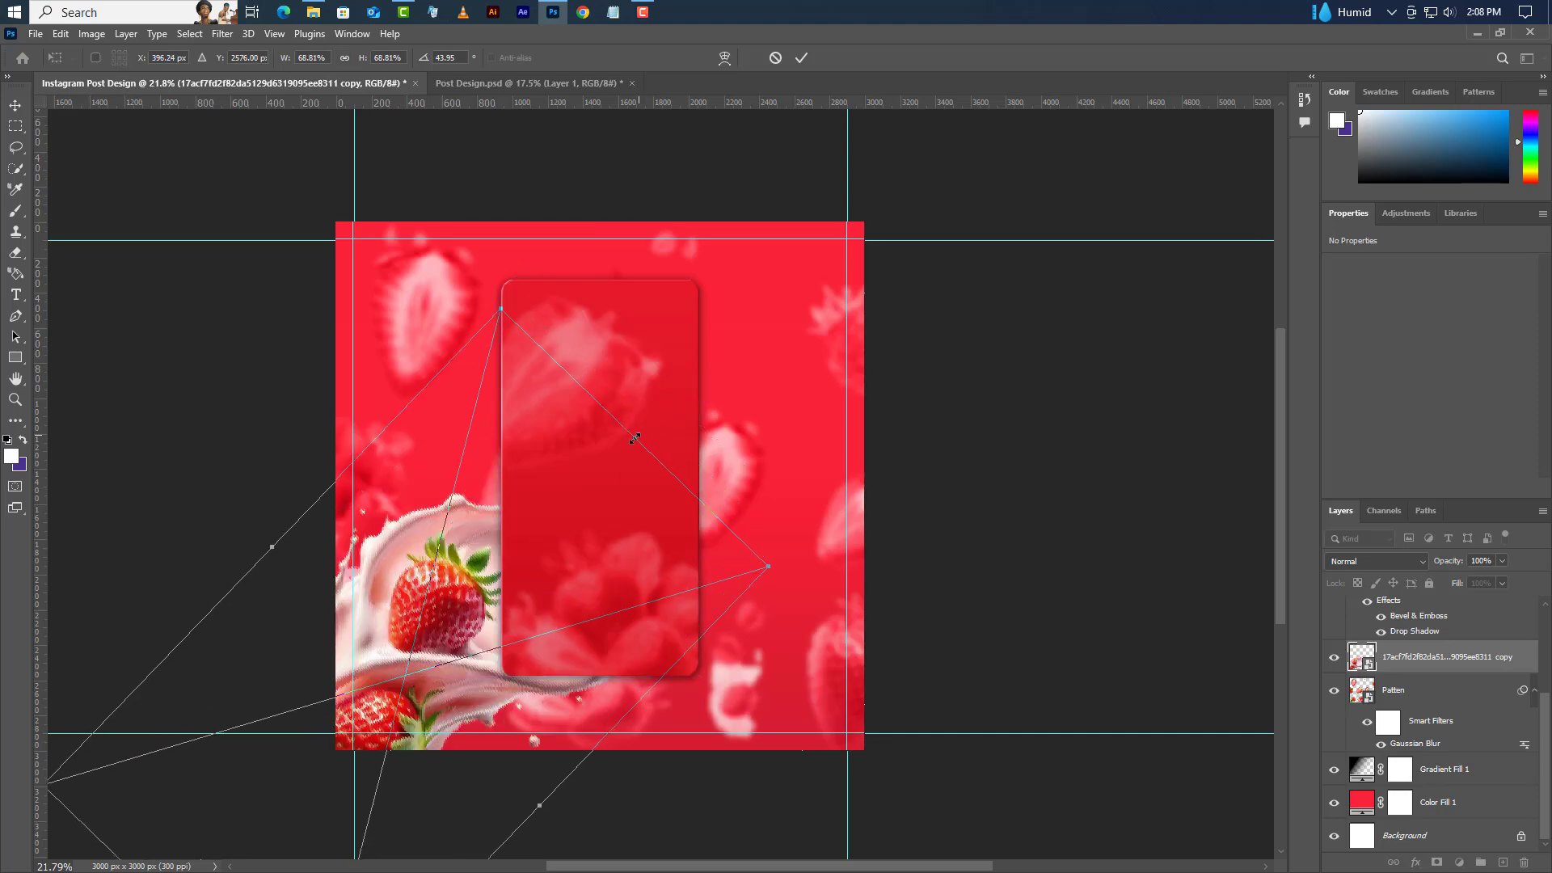
left_click_drag(635, 437, 683, 402)
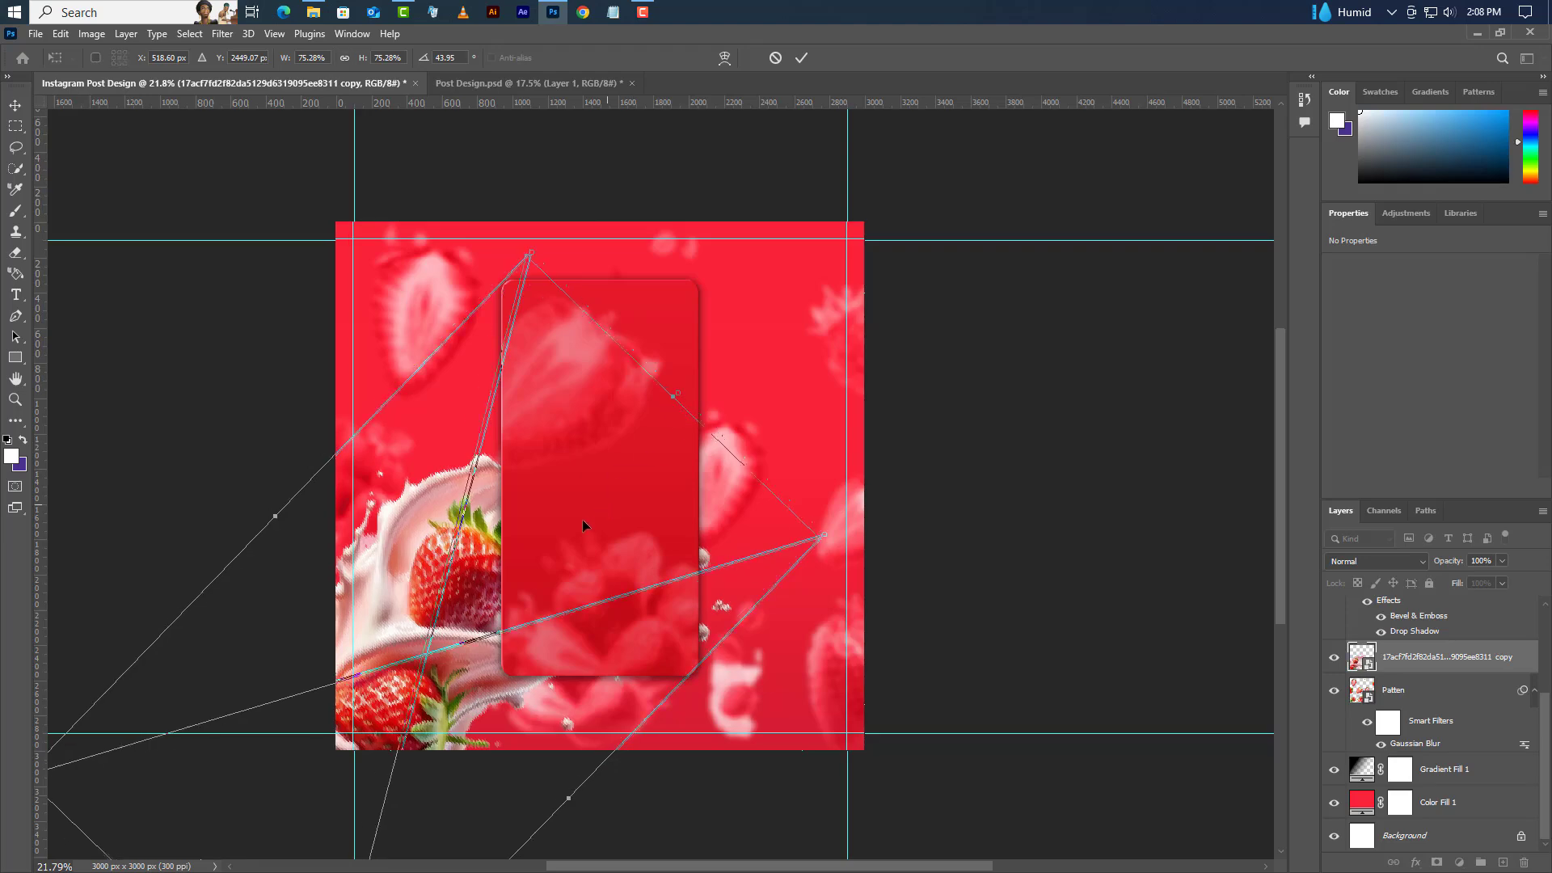
left_click_drag(583, 521, 538, 562)
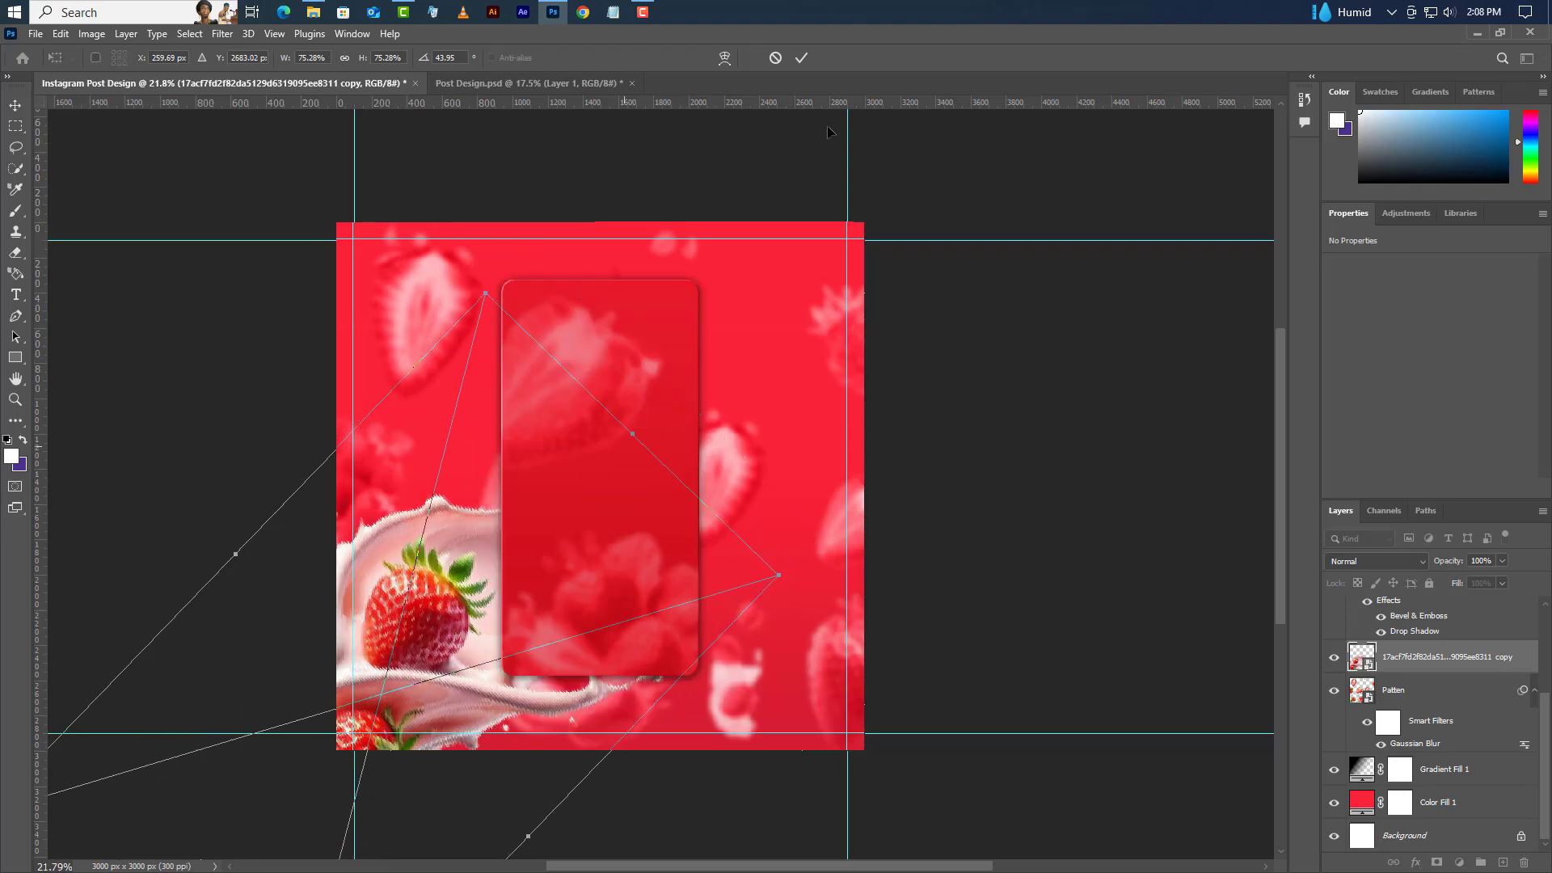
left_click(802, 56)
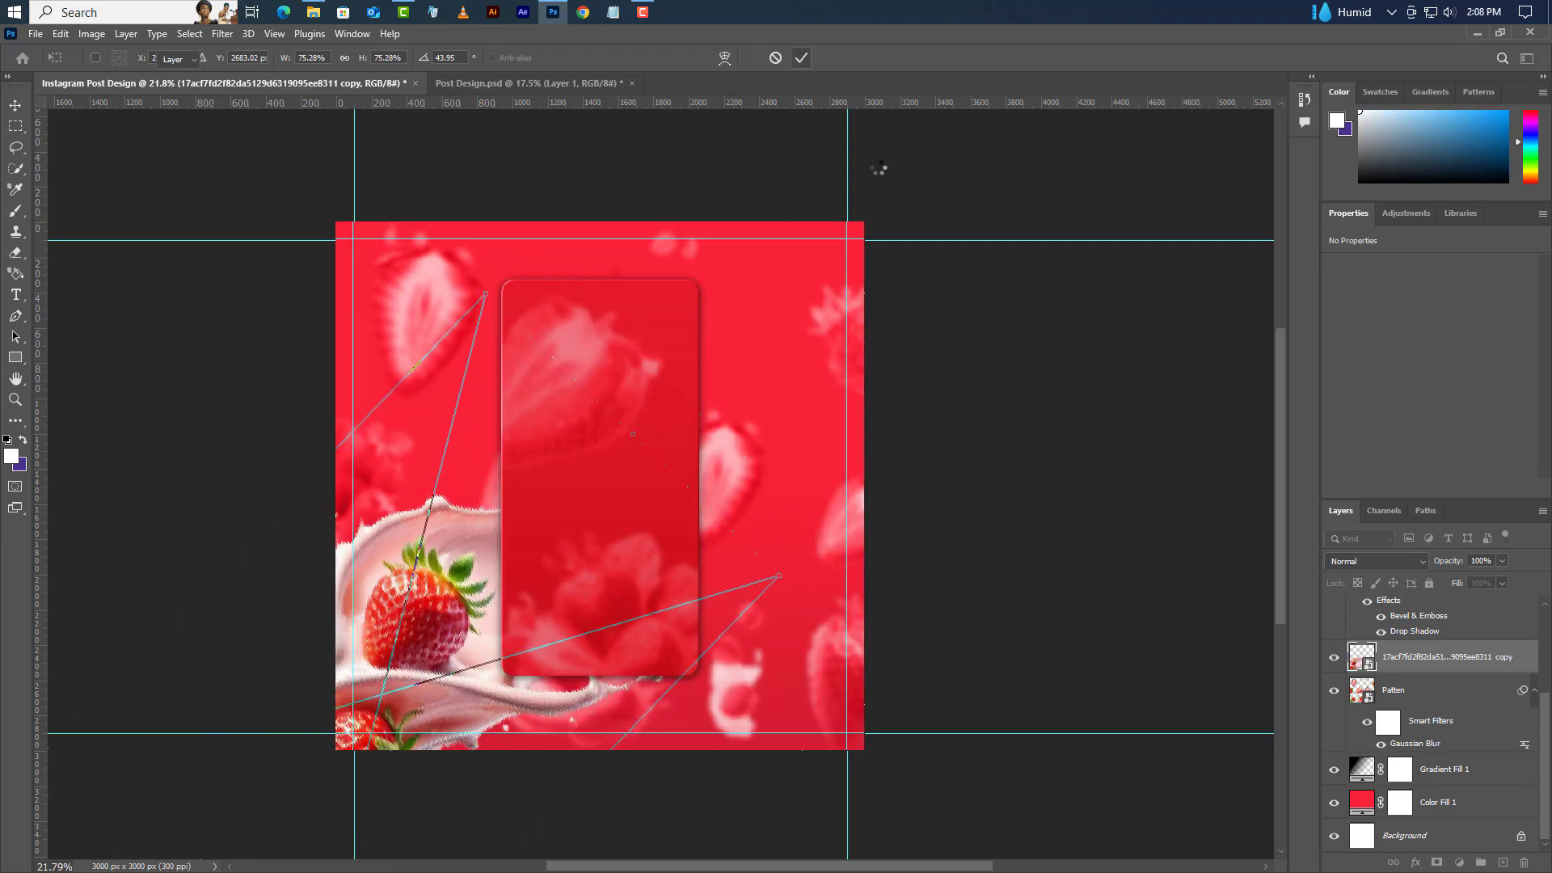
Duplicate the strawberry splash layer within the Instagram Post Design document, keeping the suggested name
right_click(1498, 665)
left_click(1374, 236)
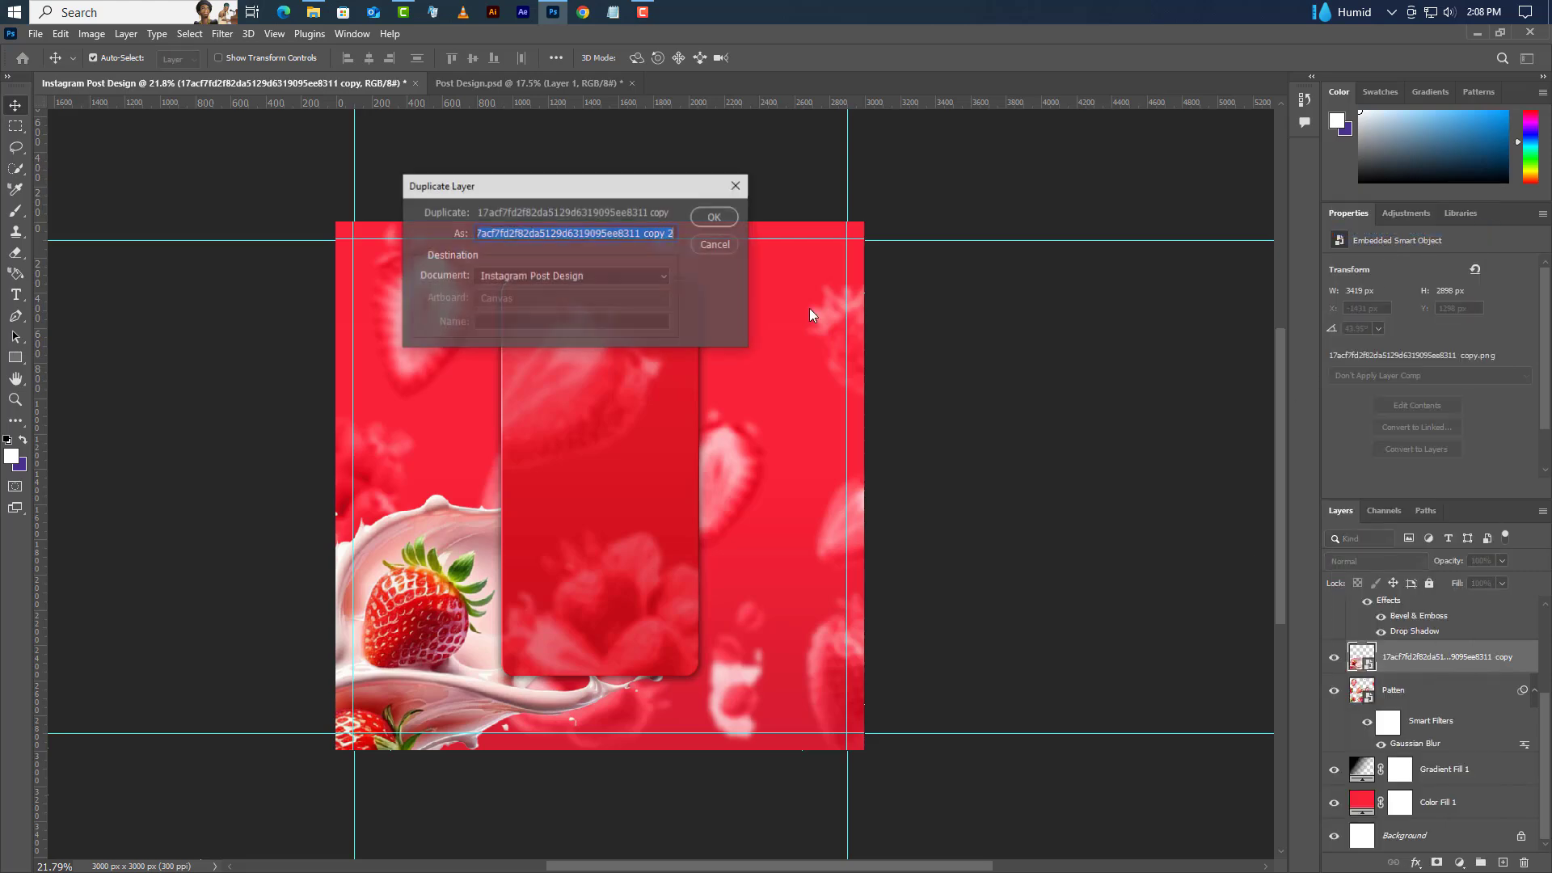
left_click(713, 216)
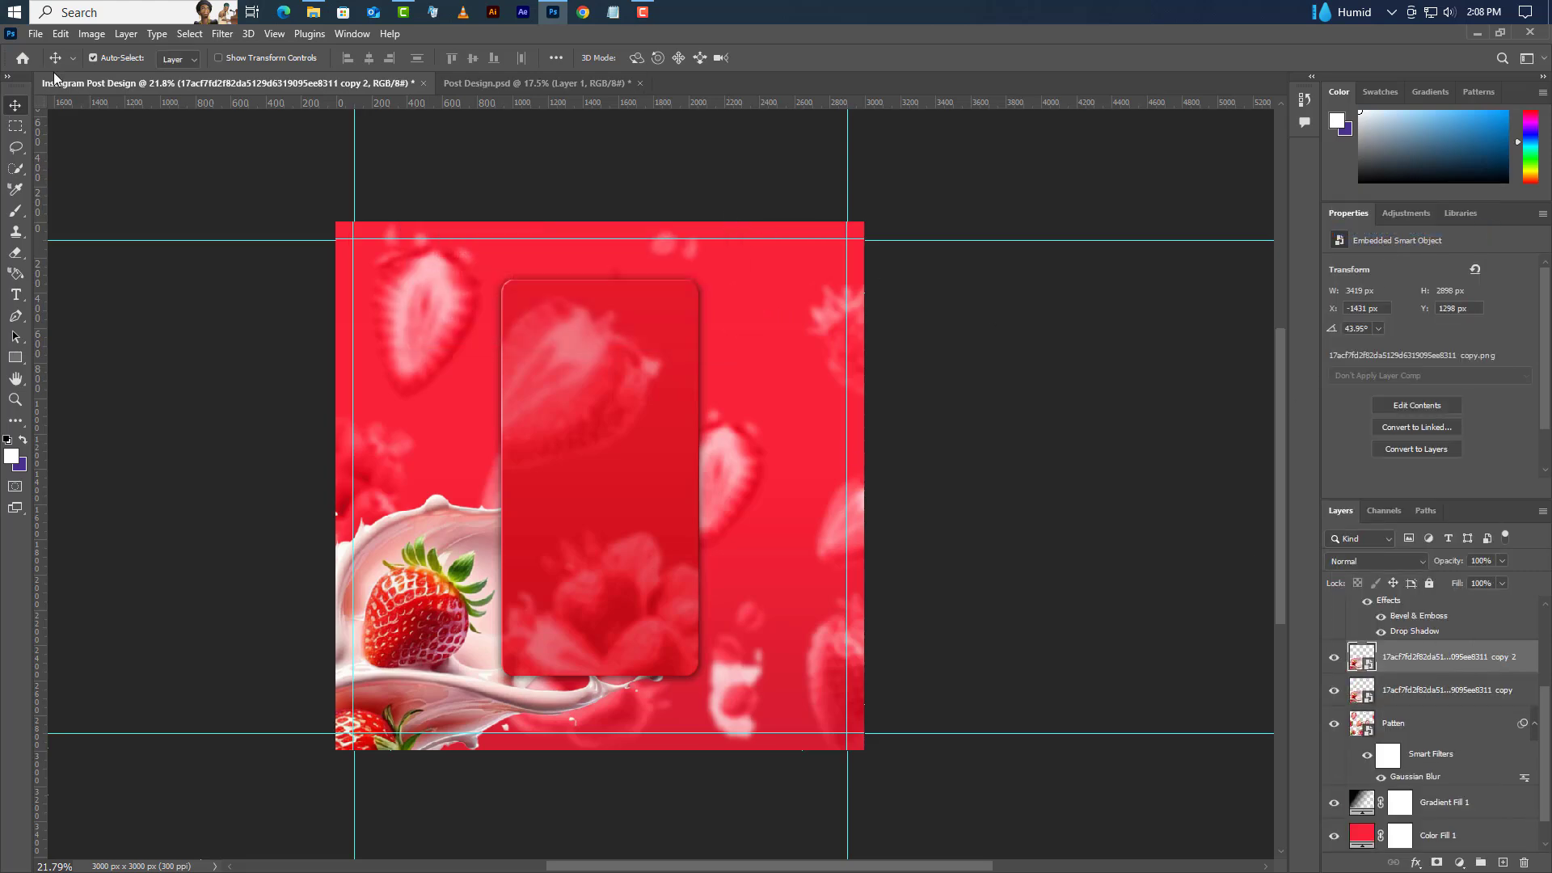
Flip the duplicated splash horizontally and vertically, and move it to the canvas's upper-right corner, centered about X 2656 px, Y 568 px
left_click(60, 34)
left_click(106, 402)
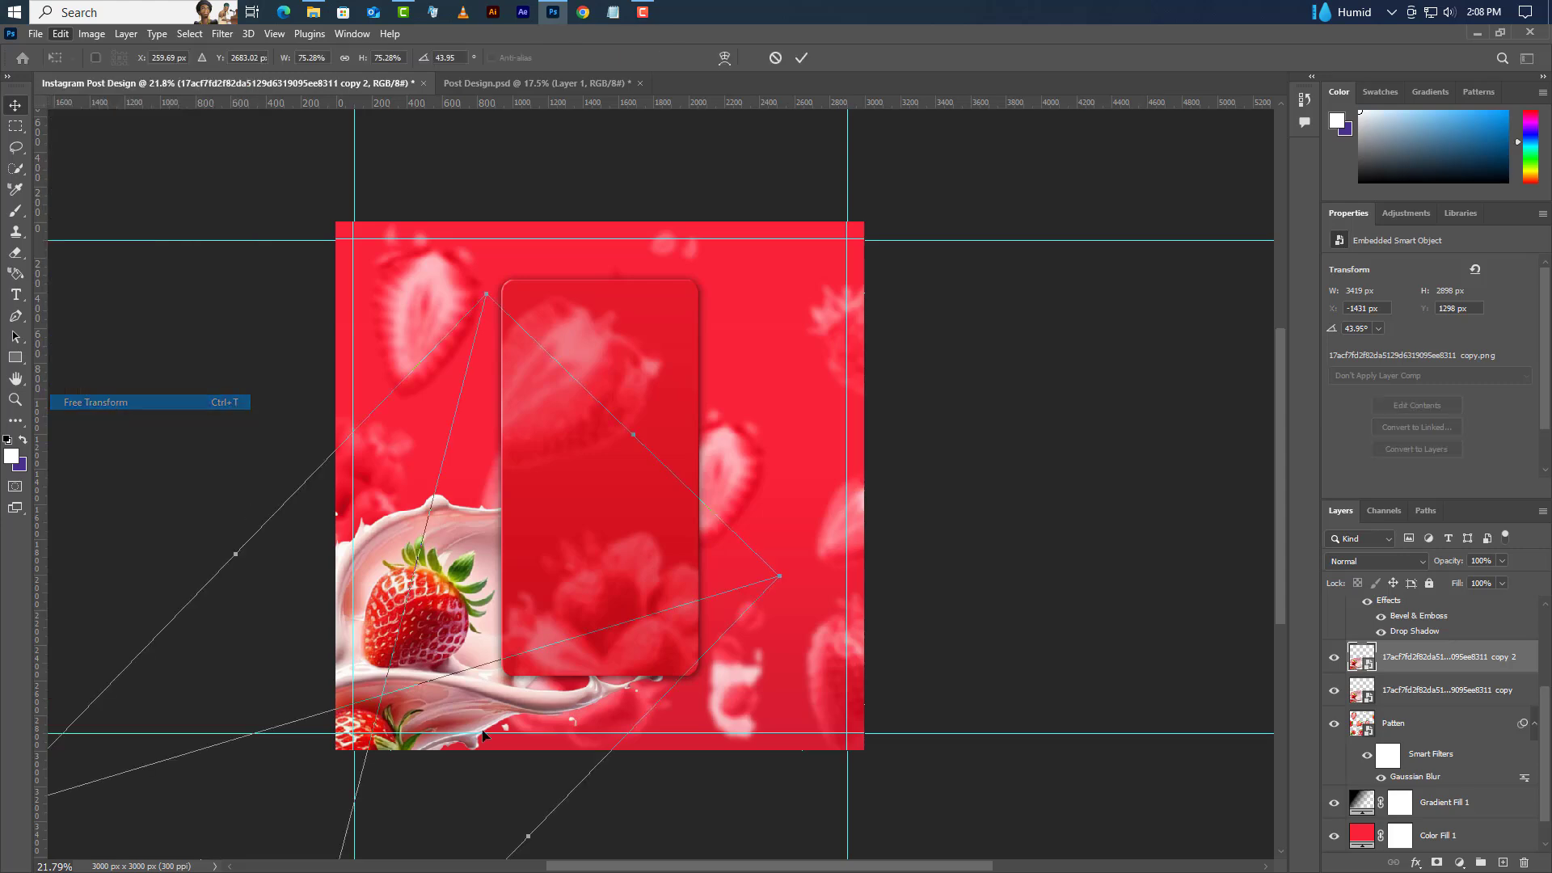
right_click(587, 644)
left_click(603, 627)
right_click(578, 663)
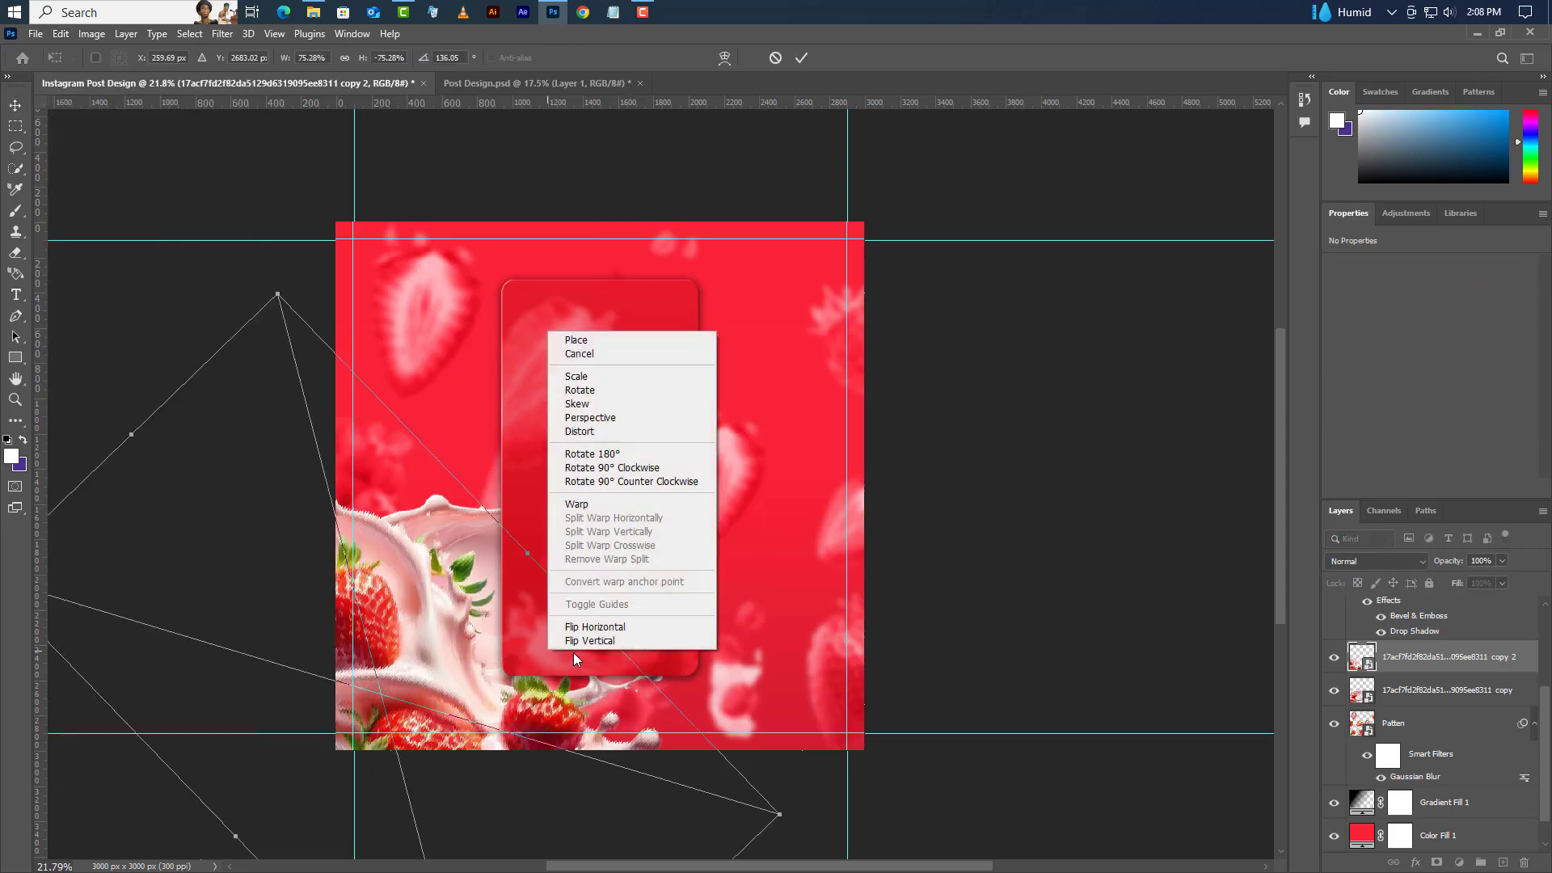
left_click(602, 639)
left_click_drag(672, 507, 895, 272)
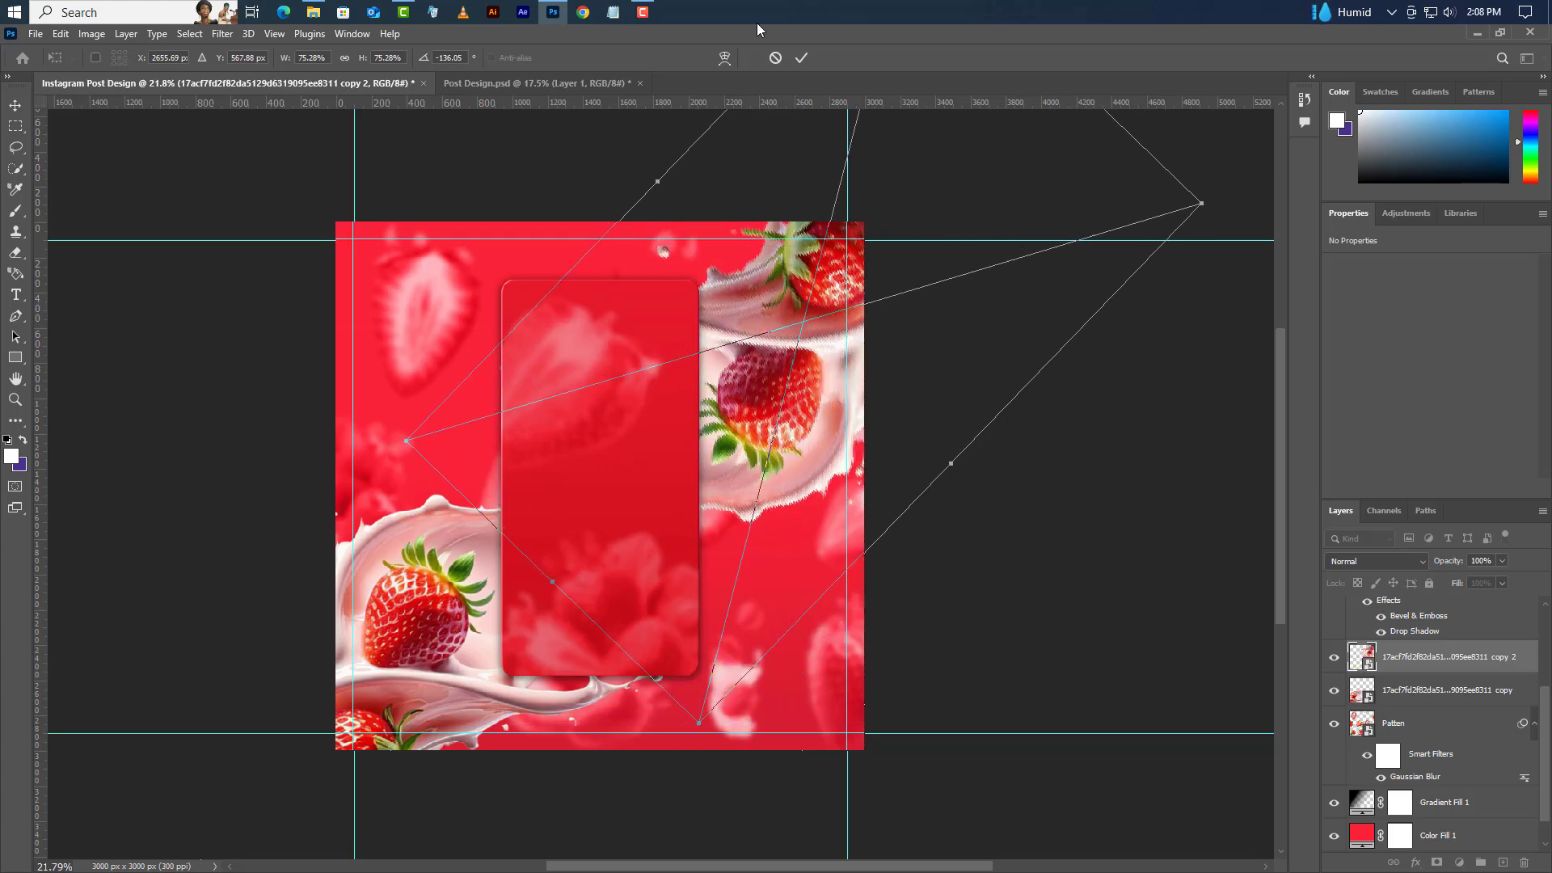
left_click(803, 58)
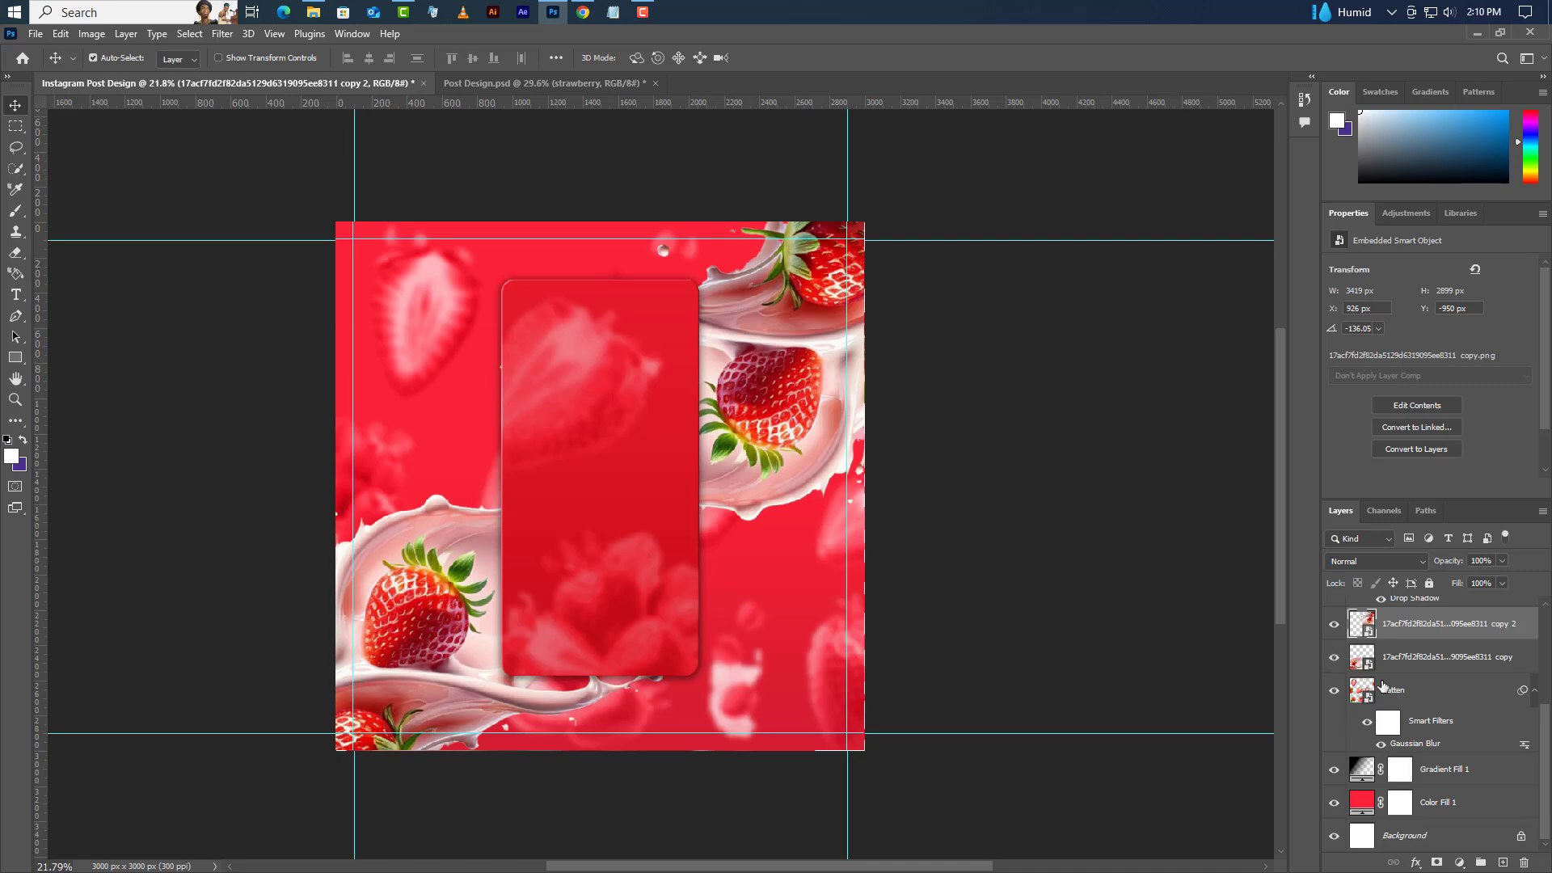
Add left-aligned white "STRAWBERRY" text in Impact above the splash copy and behind the panel, sized 147.5 pt
scroll(1404, 693, "up", 2)
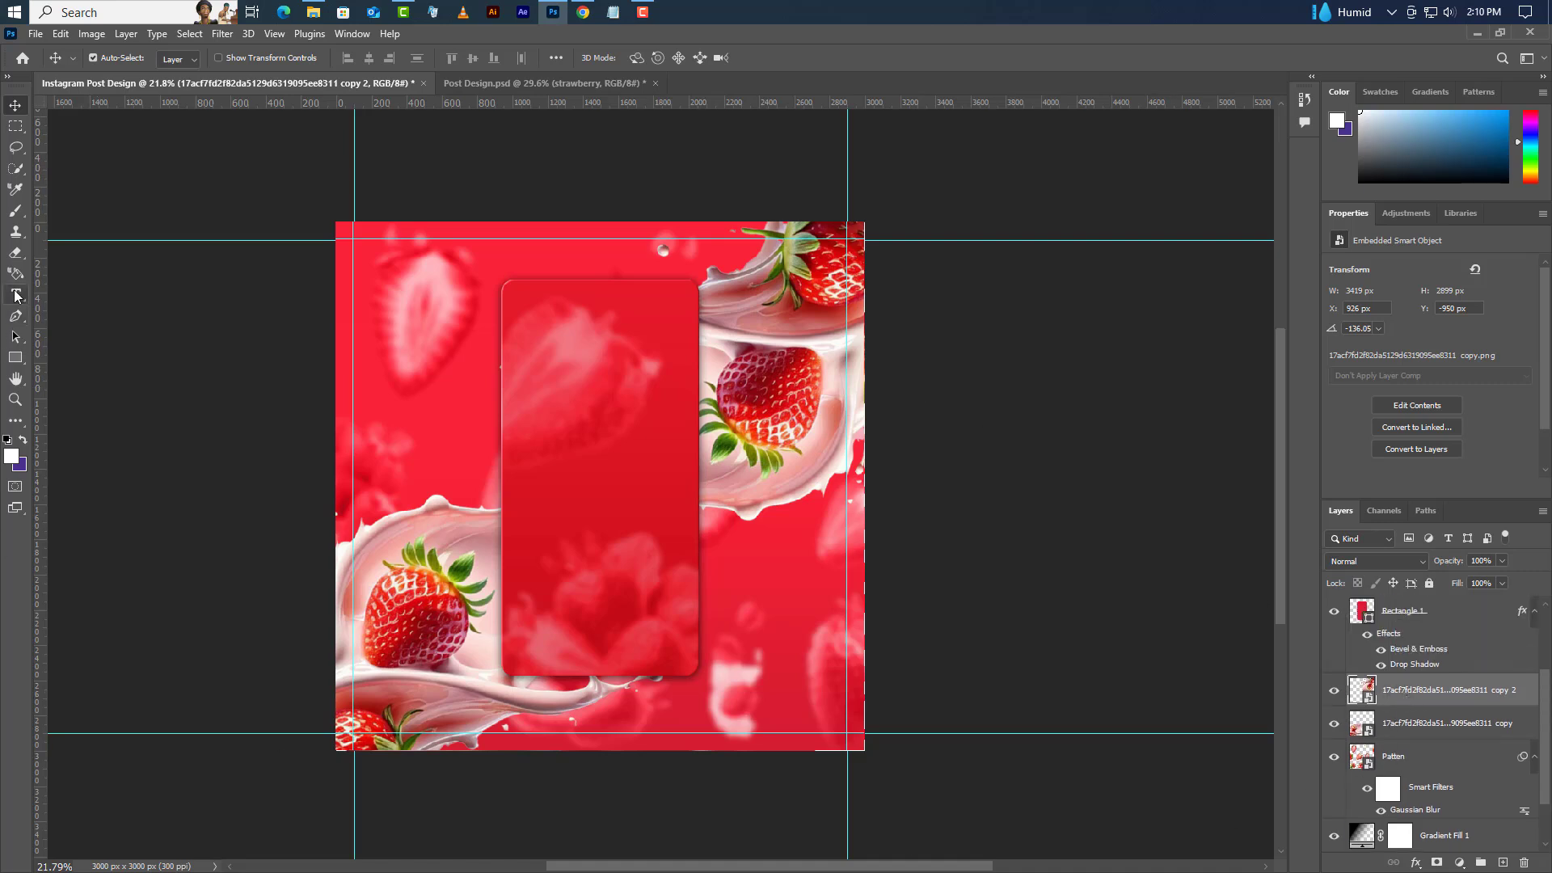
left_click(16, 295)
left_click(364, 483)
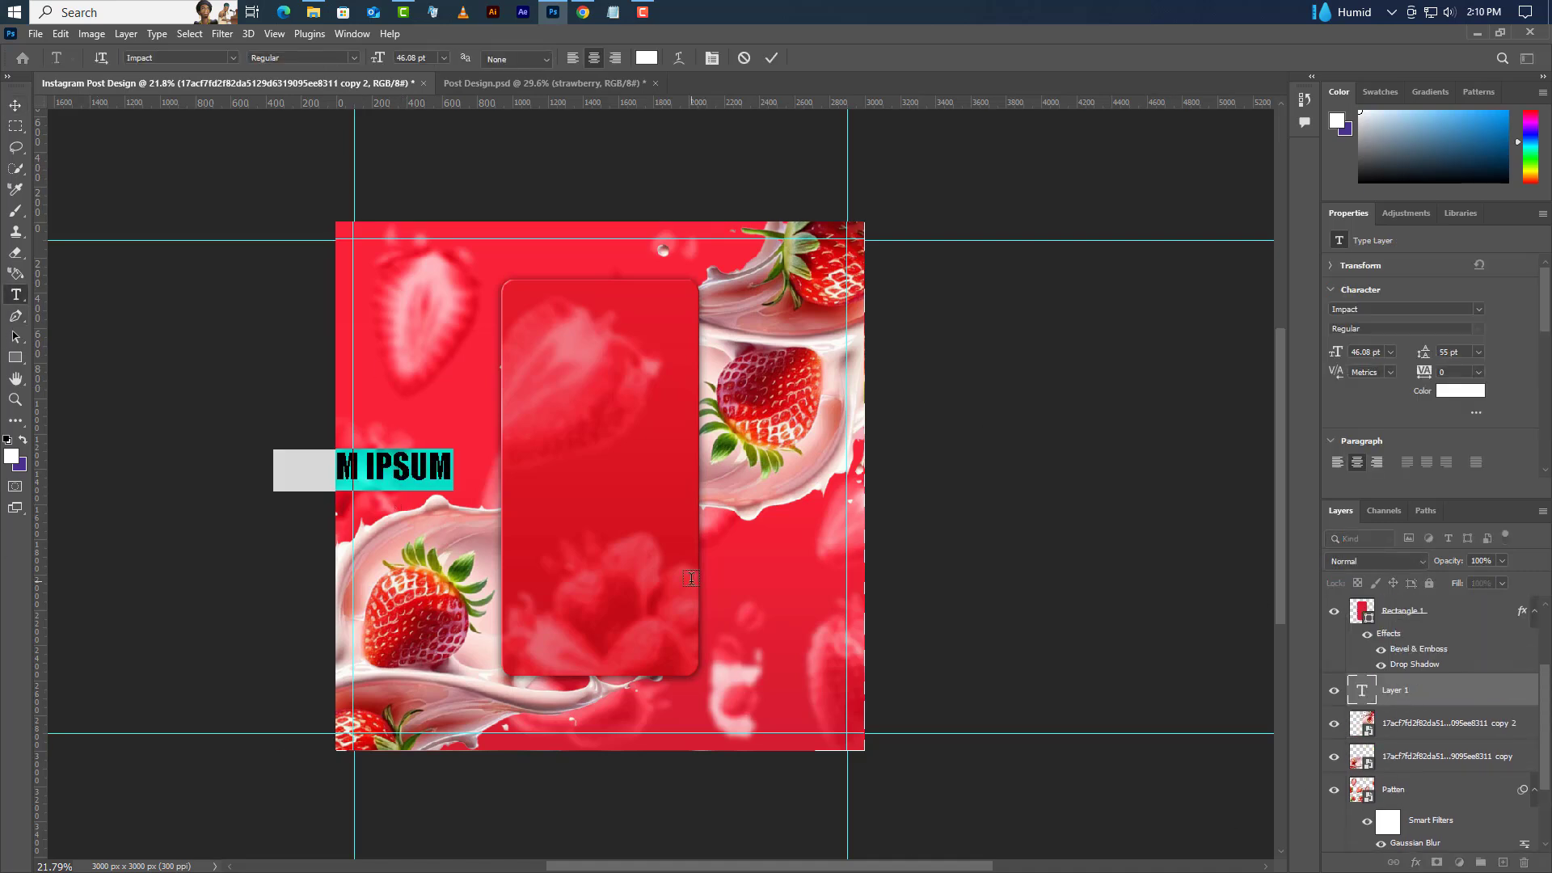
type("STRA")
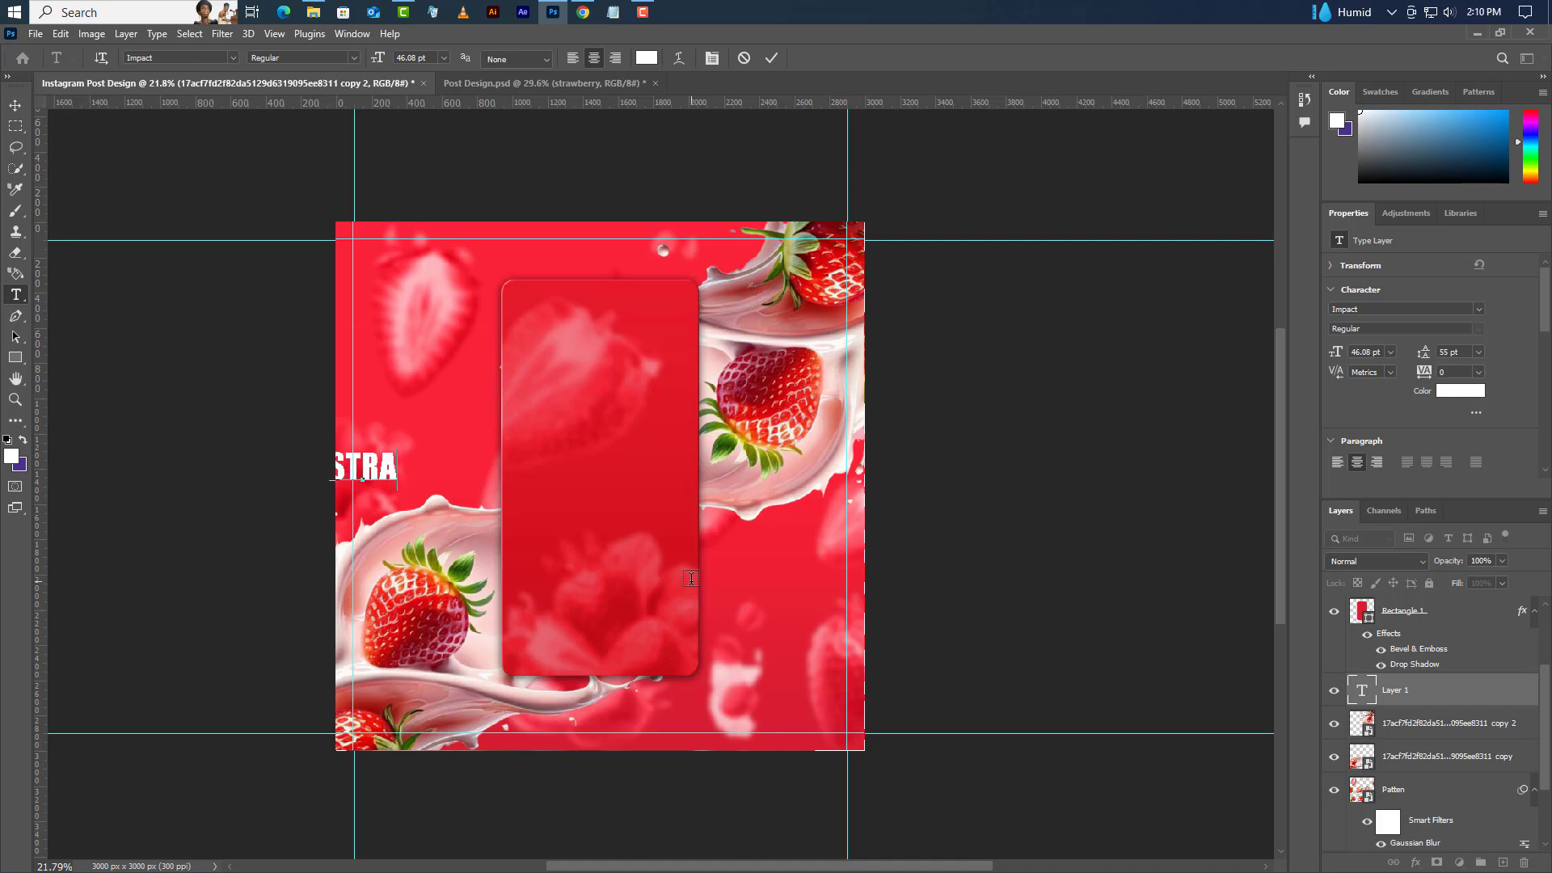
type("WBERRY")
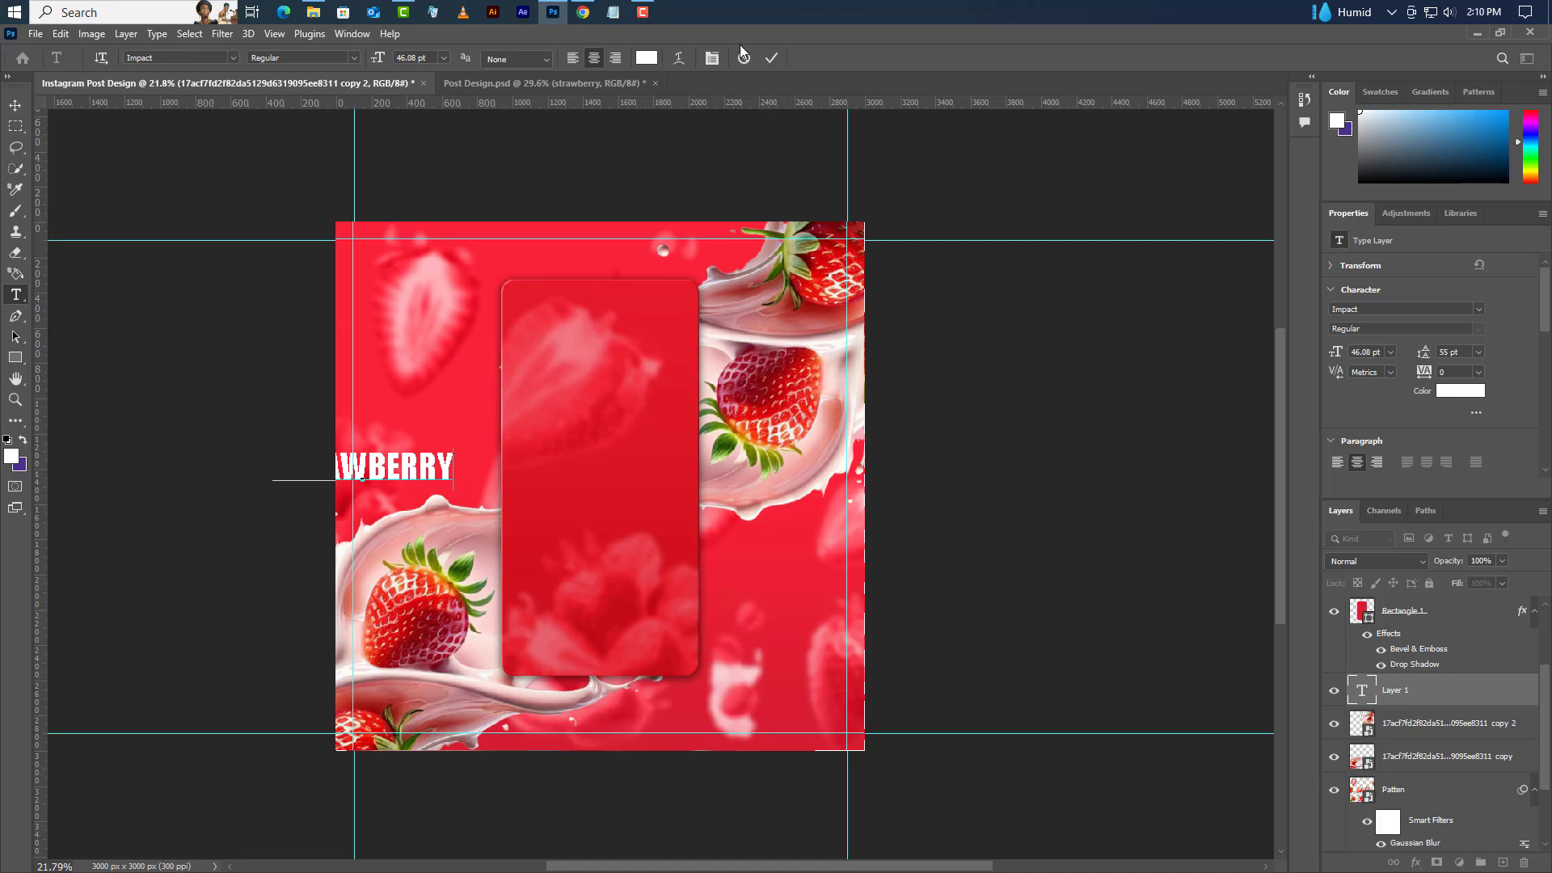
left_click(572, 57)
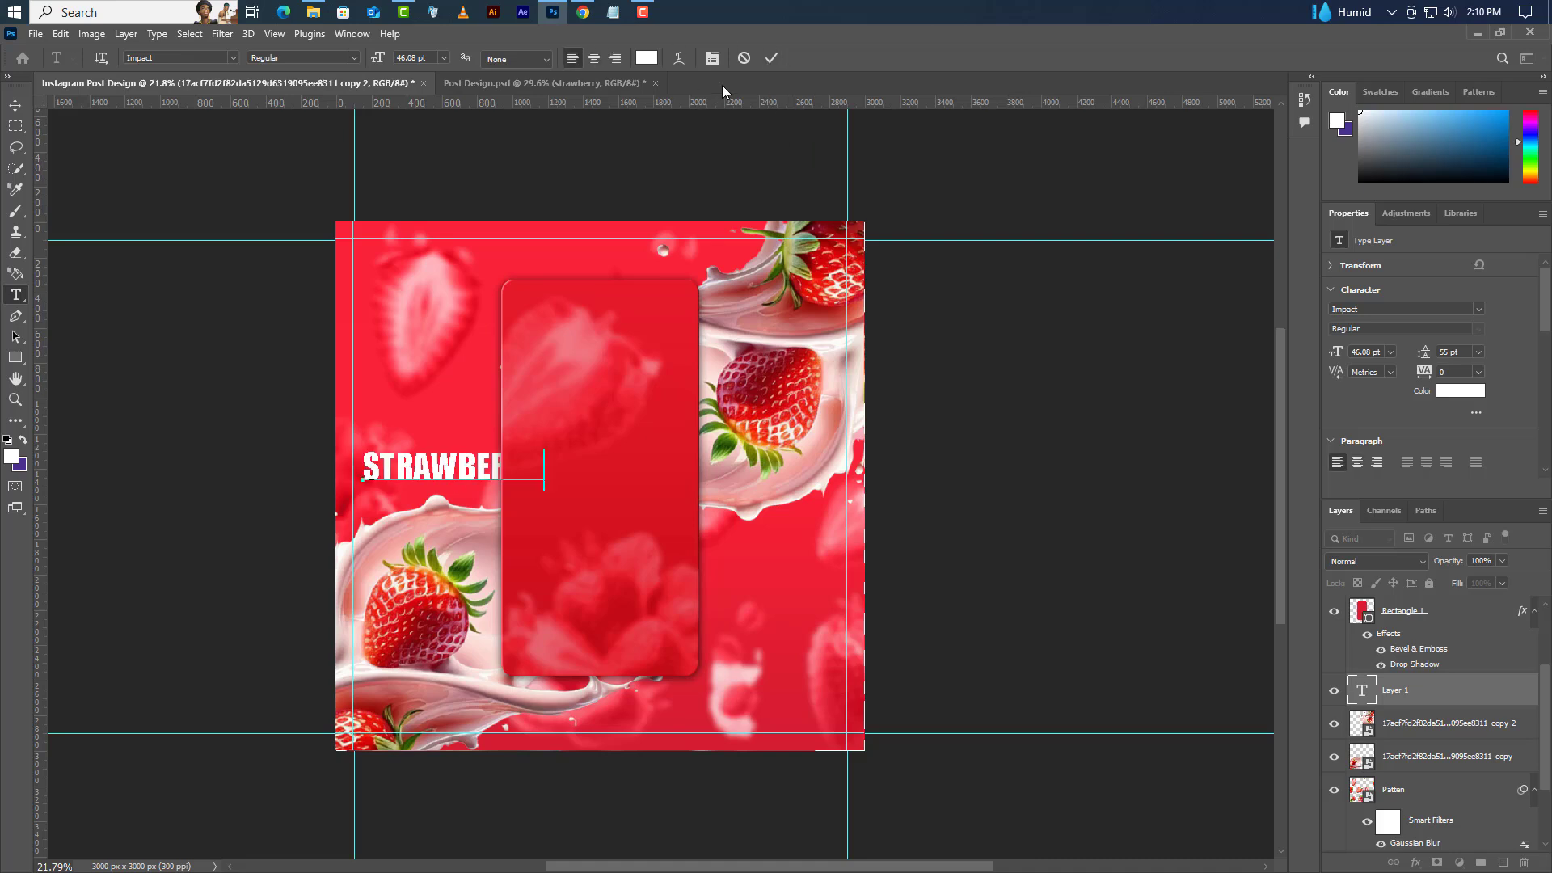
left_click(773, 57)
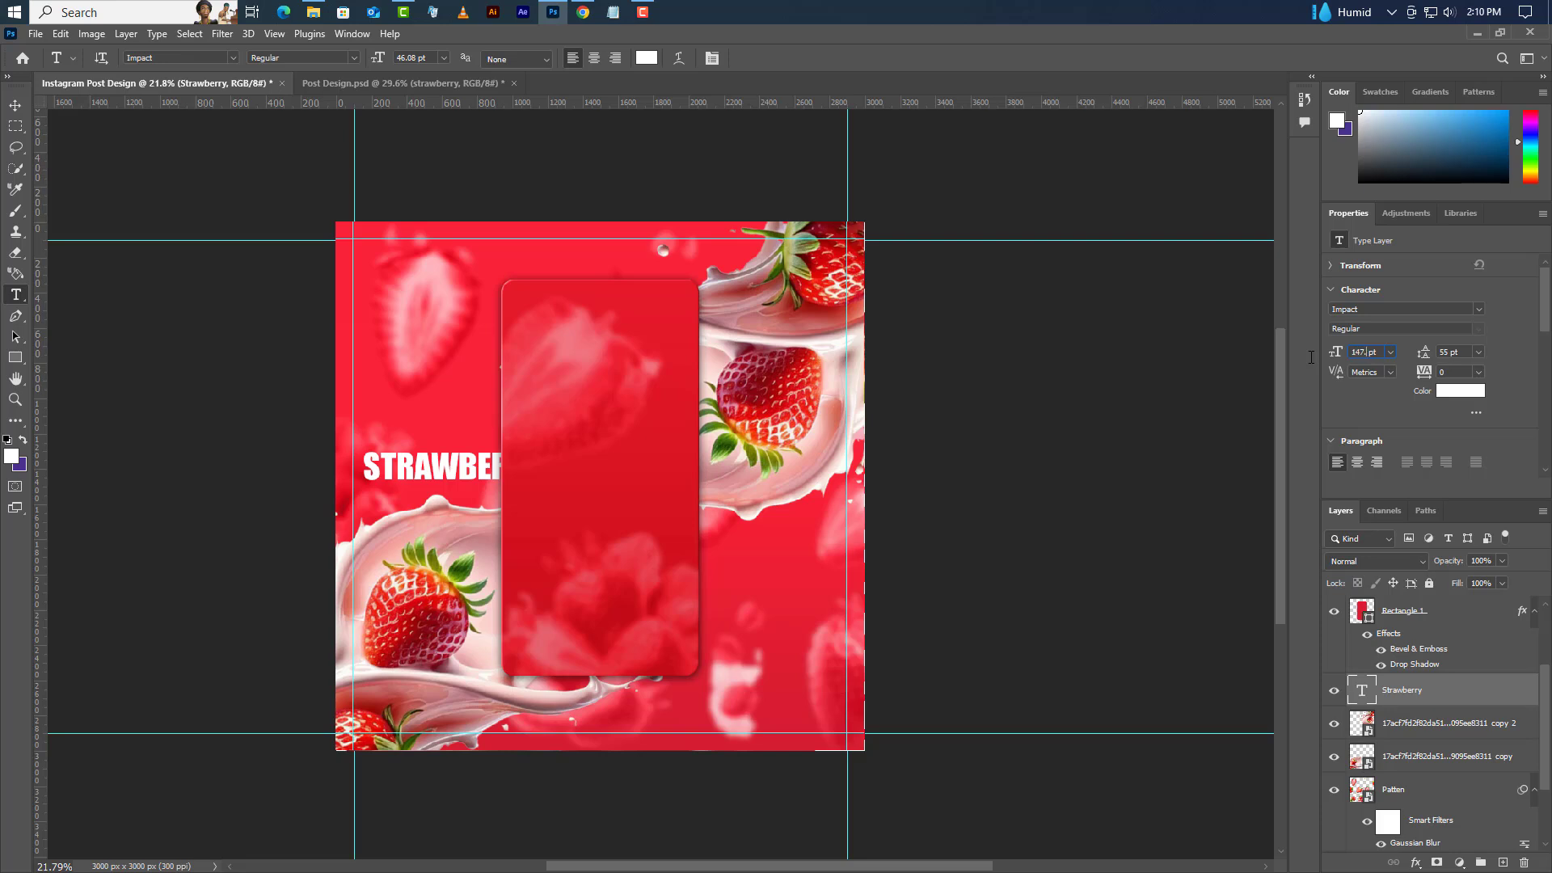
key("Return")
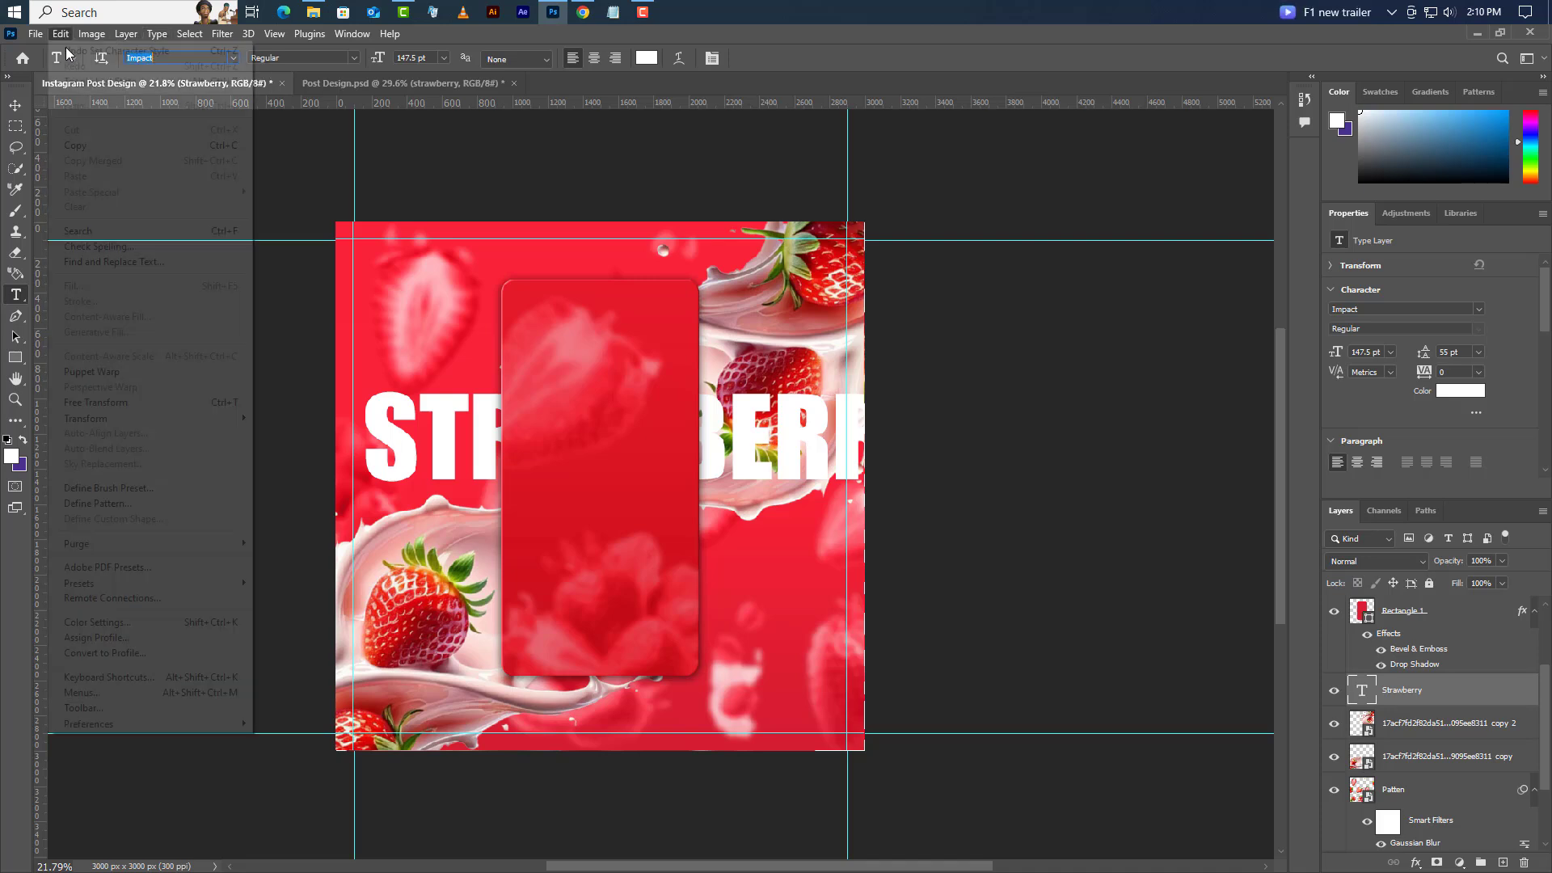
Rotate the "STRAWBERRY" text to -40° and center it diagonally across the canvas at about X 1540 px, Y 1460 px
left_click(62, 34)
left_click(85, 402)
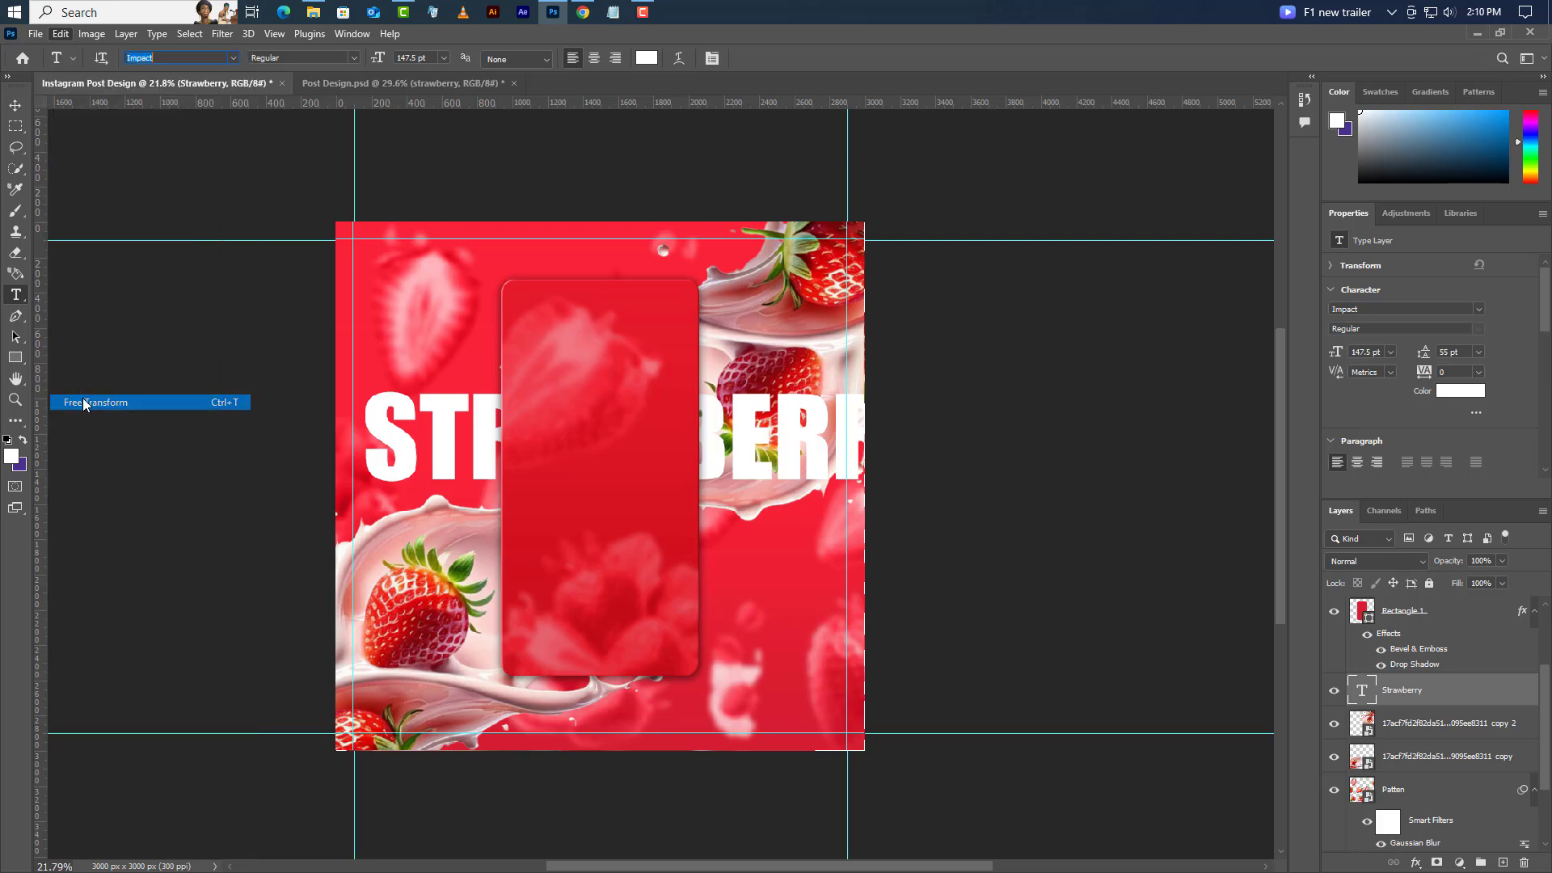
left_click_drag(1001, 512, 962, 331)
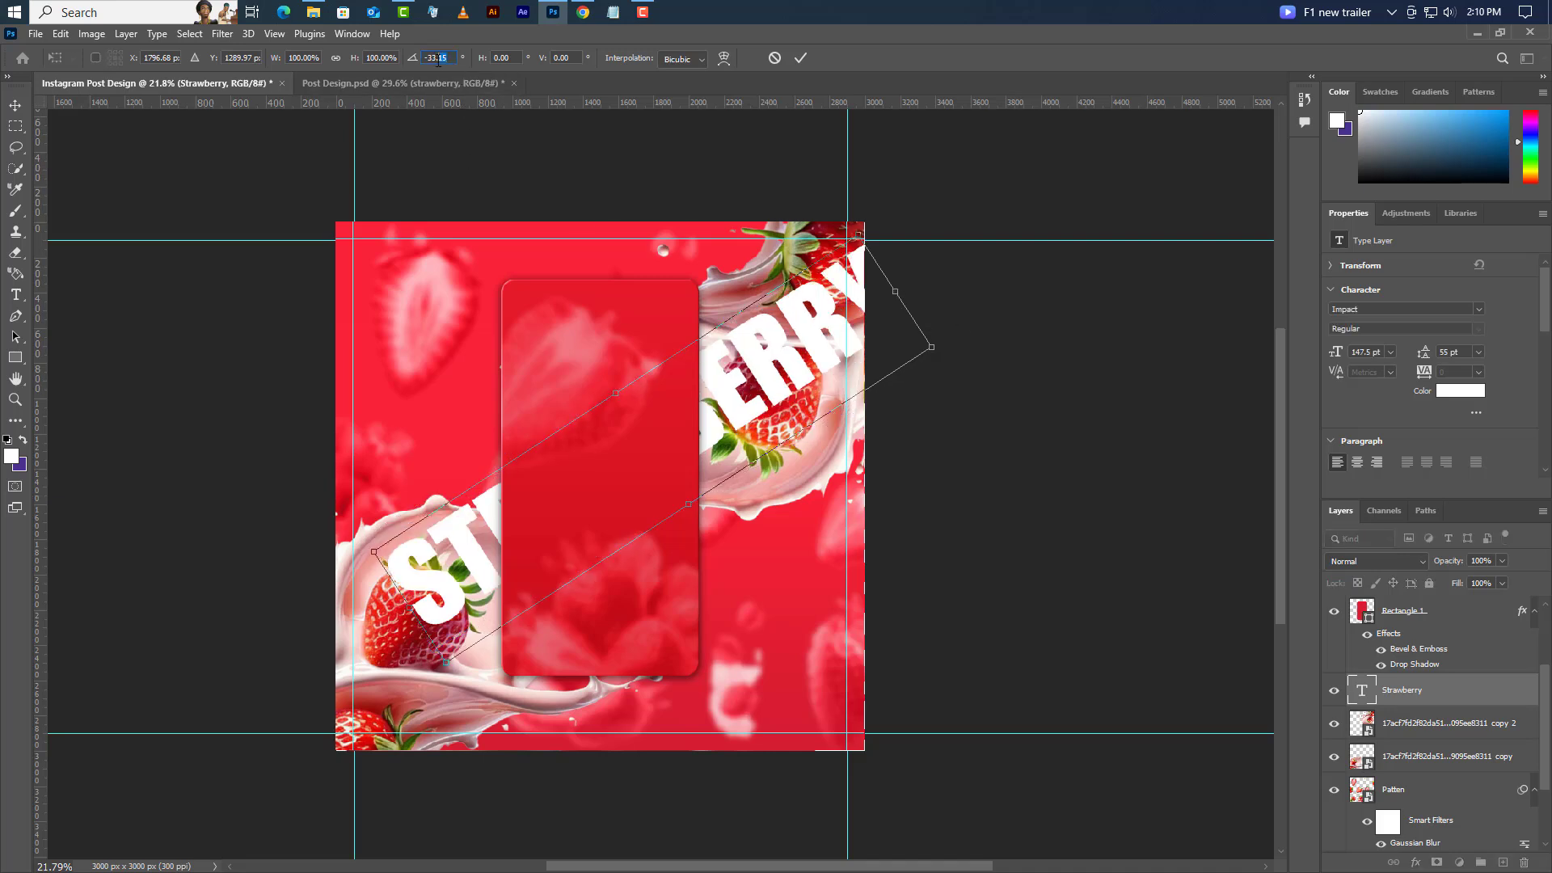
type("-40")
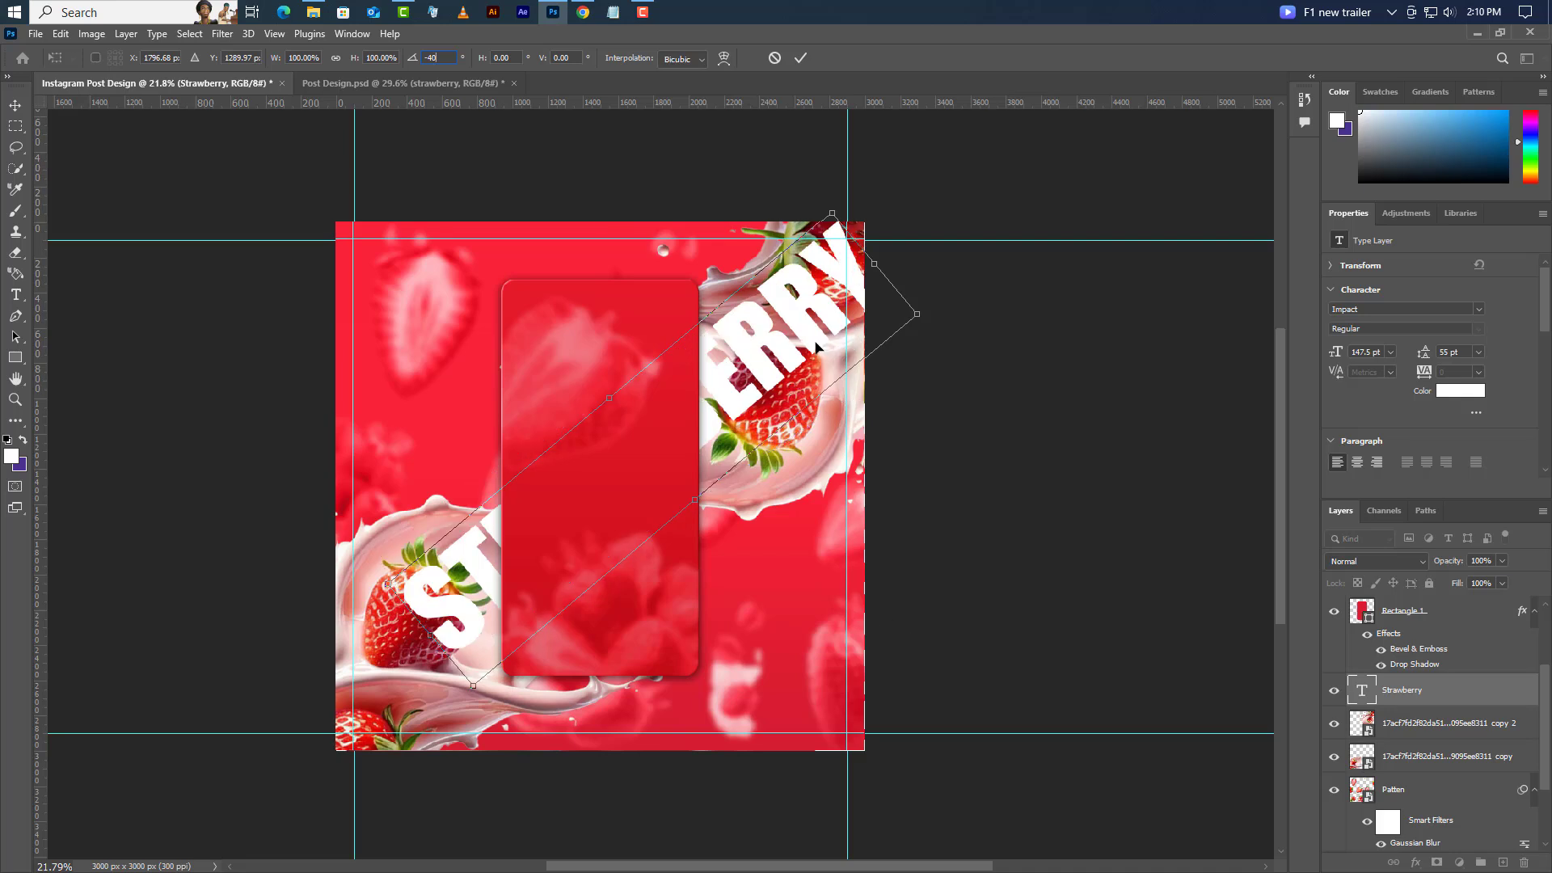
left_click_drag(816, 347, 776, 377)
left_click(800, 59)
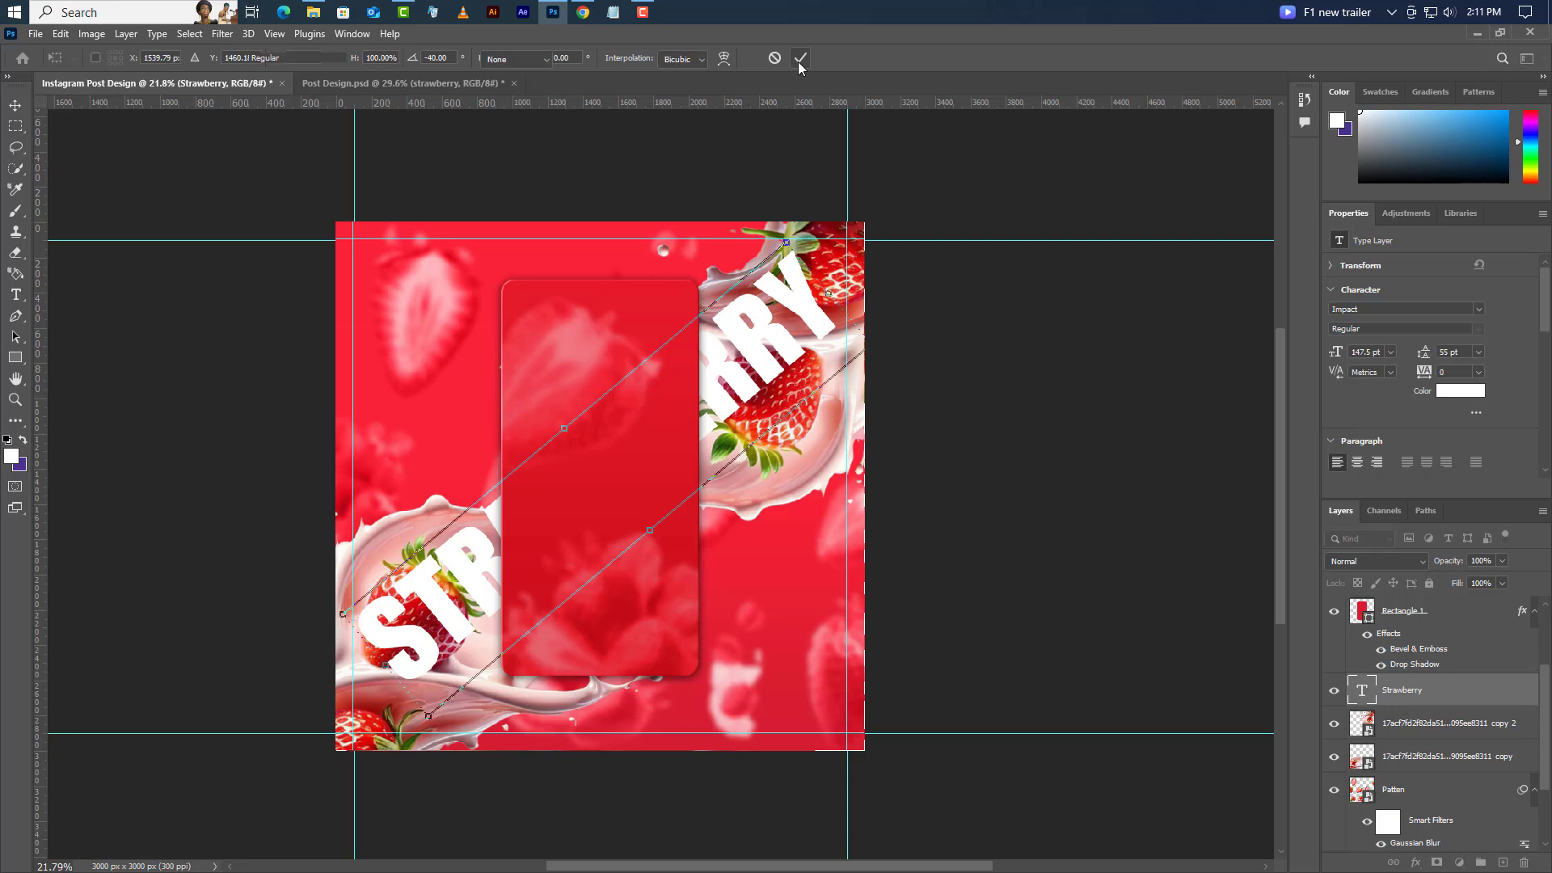
Duplicate the Strawberry text layer within the same document and move the copy to the top of the layer stack
scroll(676, 517, "up", 2)
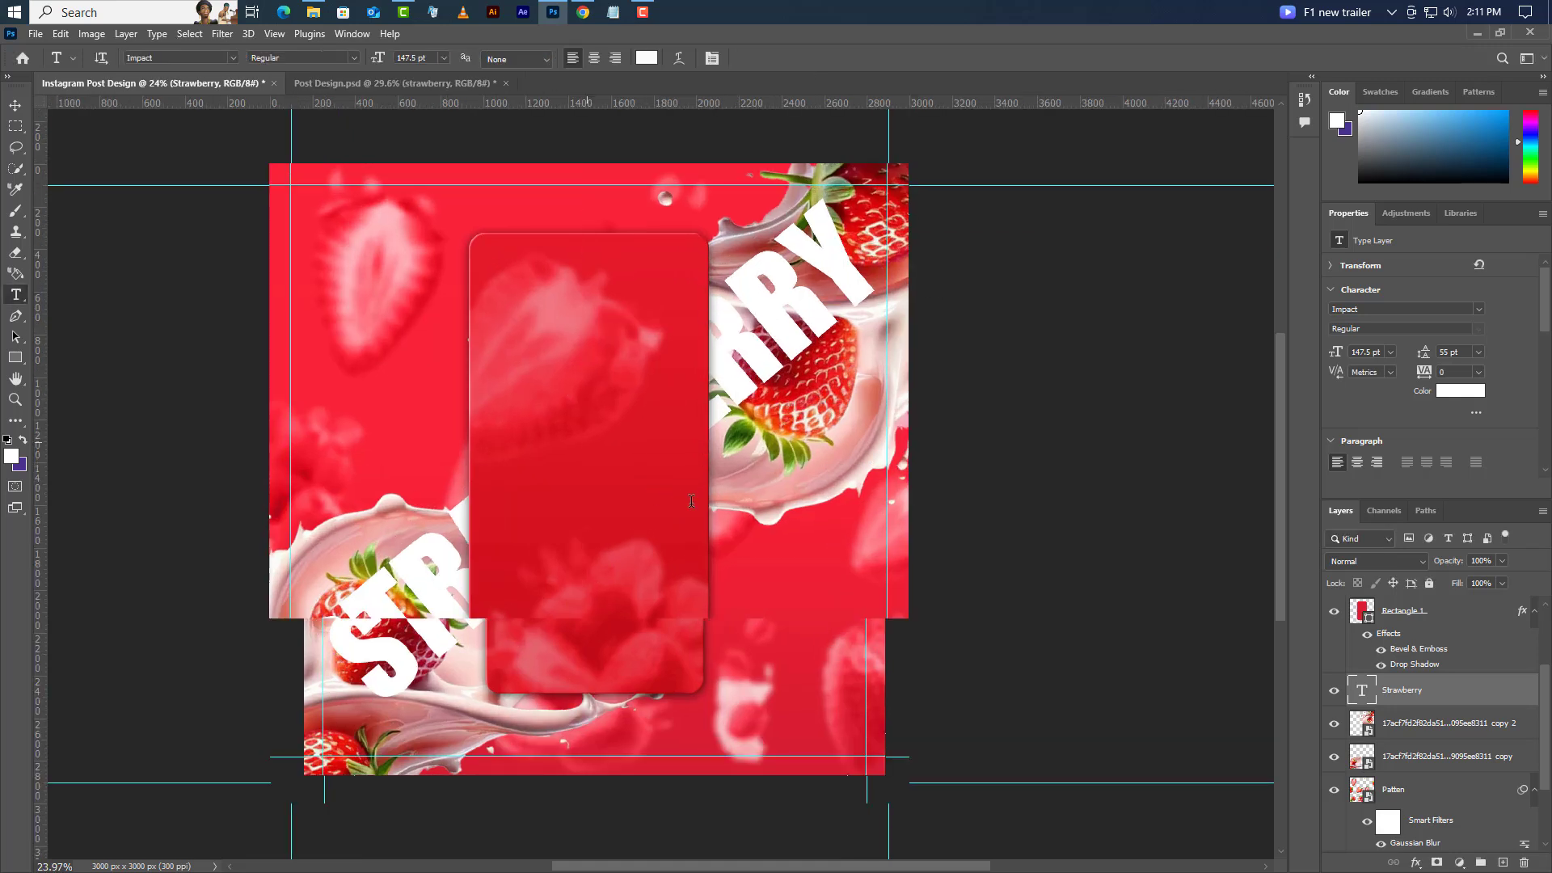
left_click(17, 106)
scroll(1426, 615, "down", 2)
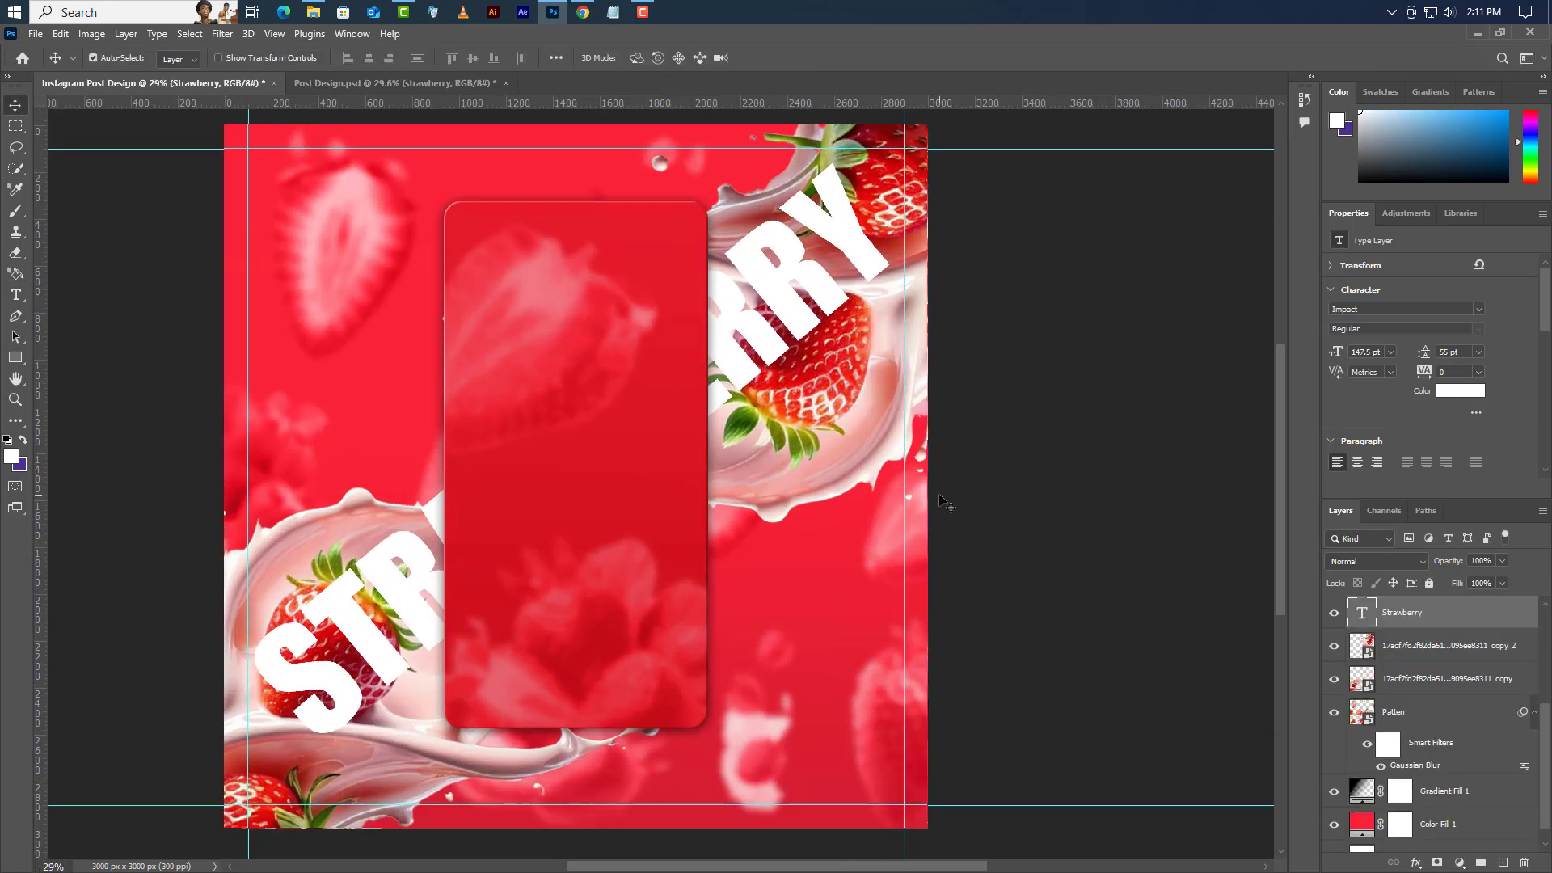
right_click(1427, 602)
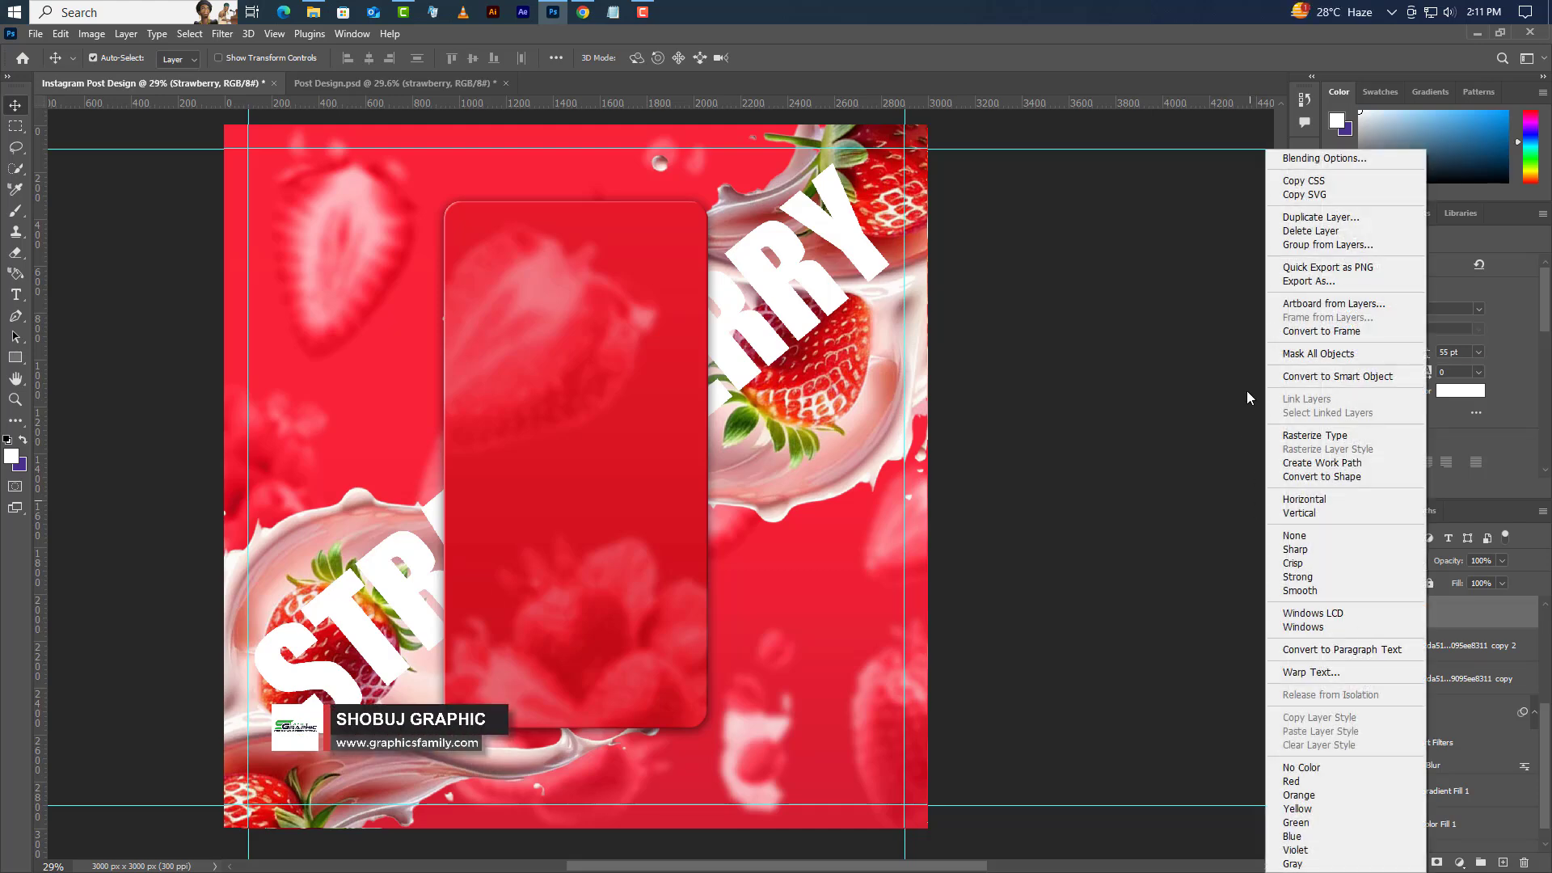
left_click(1309, 217)
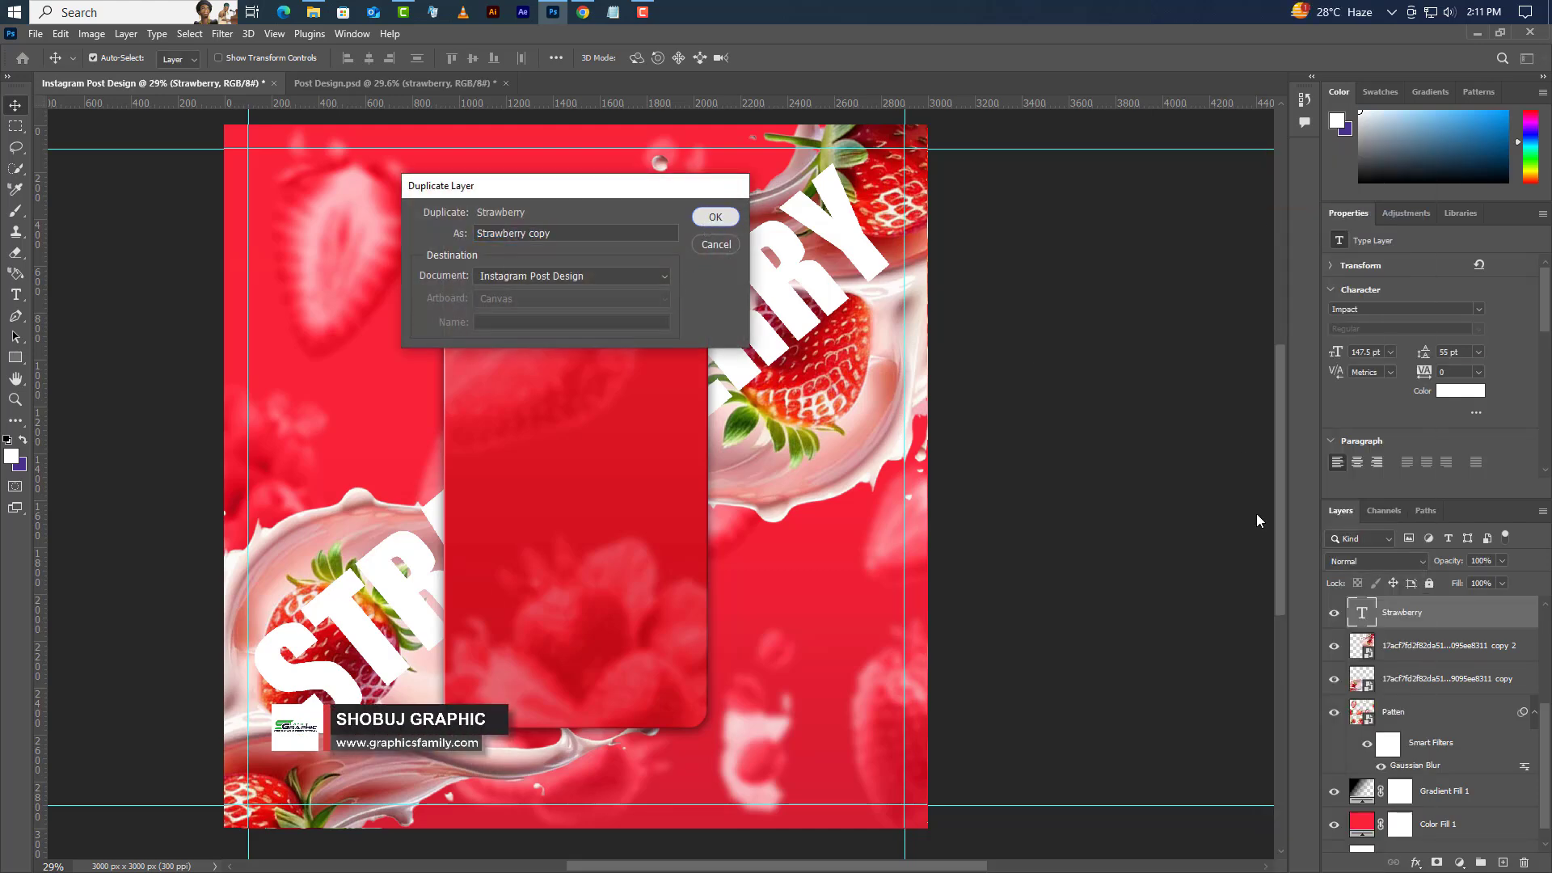
key("Return")
scroll(1420, 713, "up", 2)
scroll(1421, 713, "up", 1)
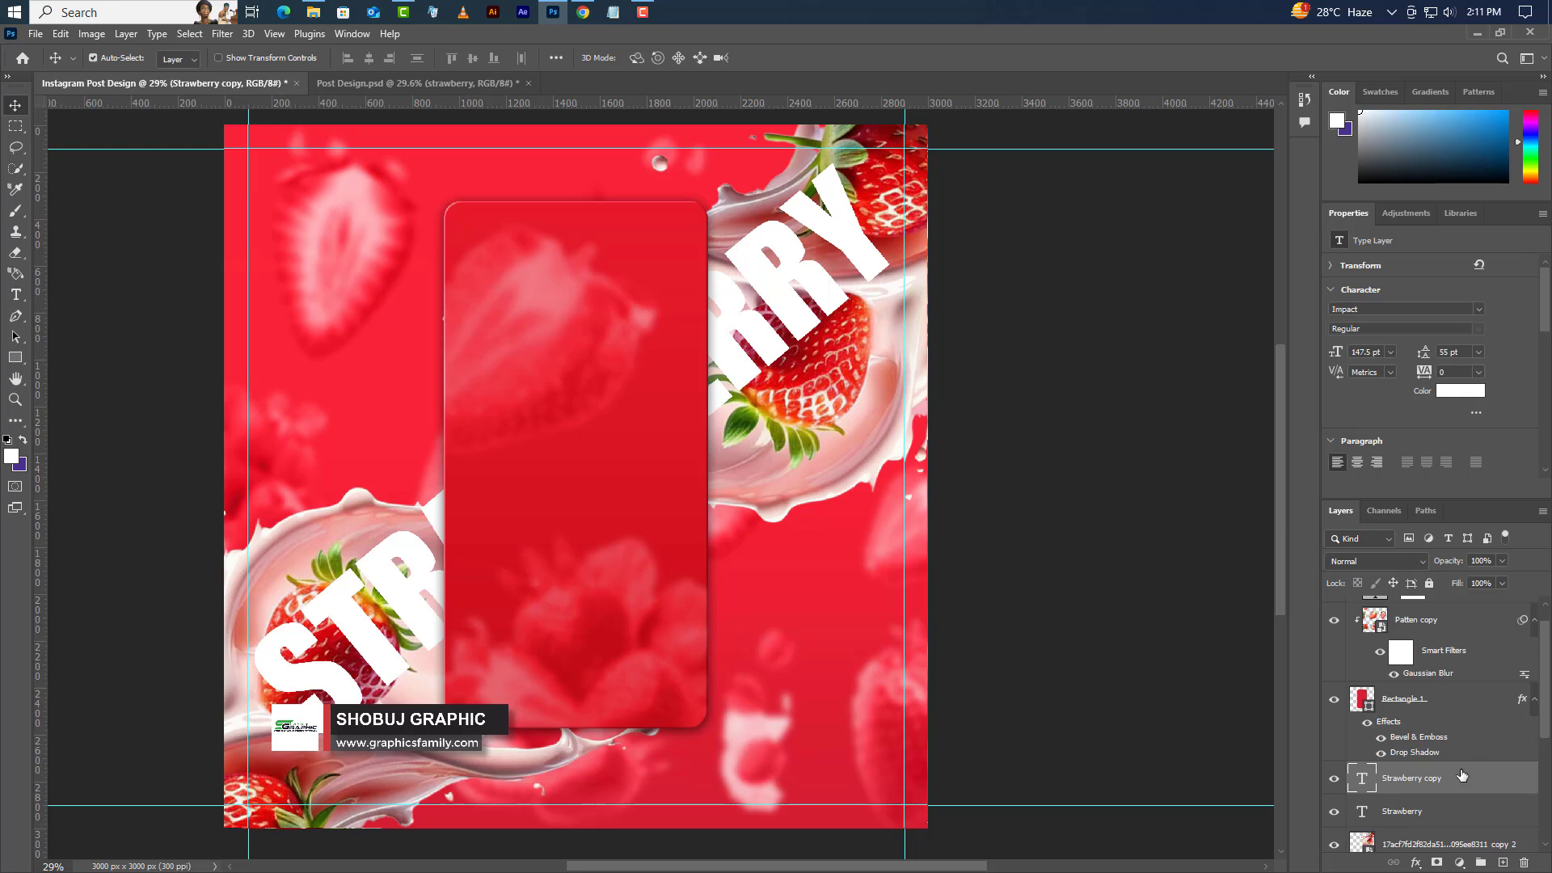
left_click_drag(1462, 776, 1422, 600)
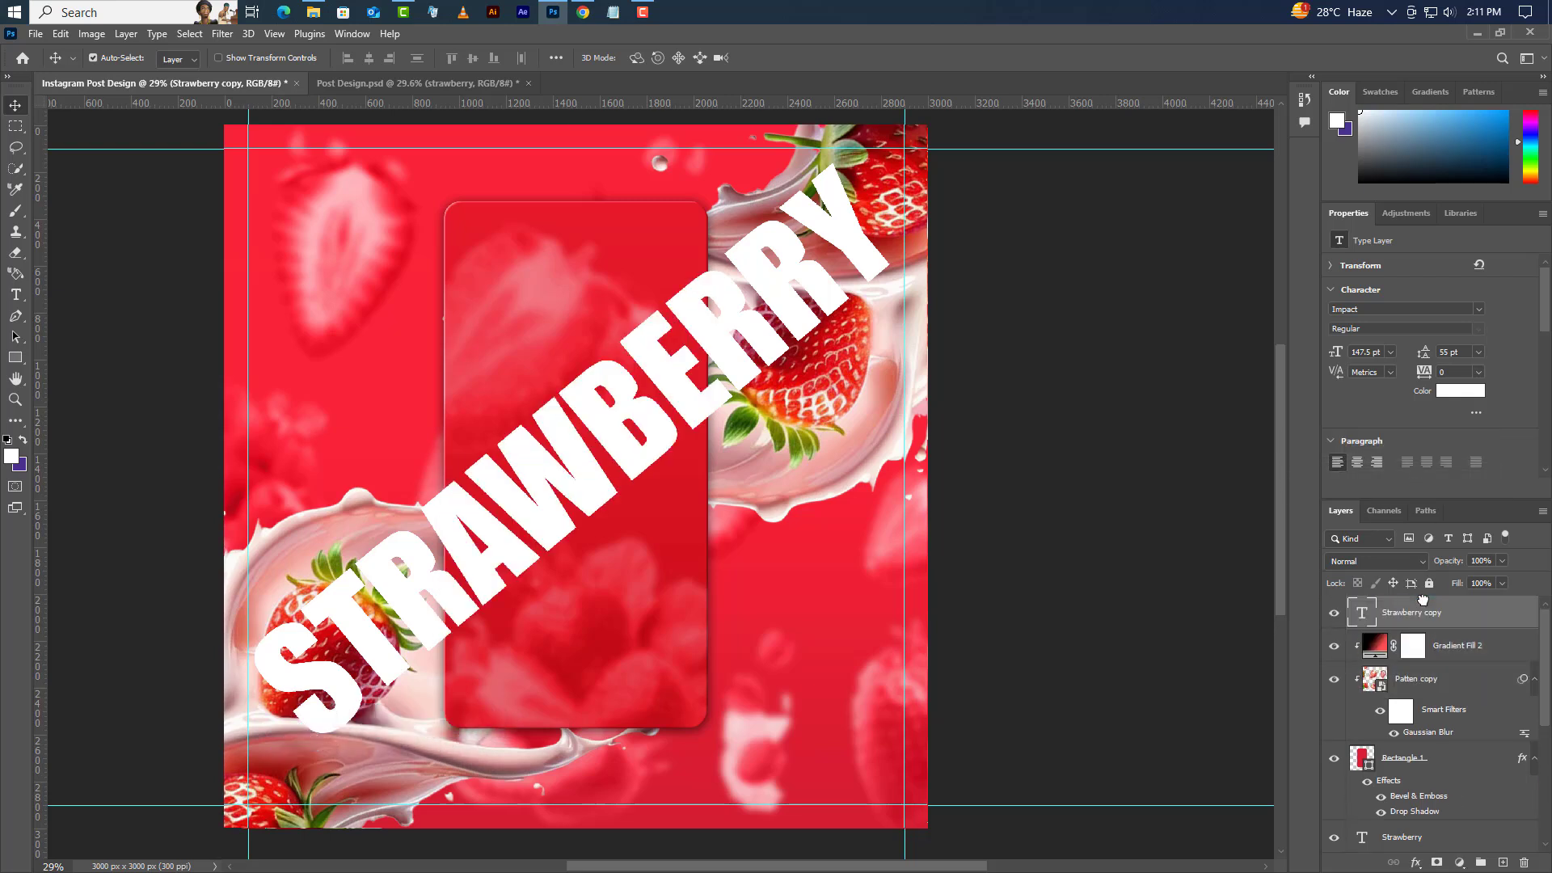
Set the duplicated STRAWBERRY text's color to dark red 930118
left_click(1460, 391)
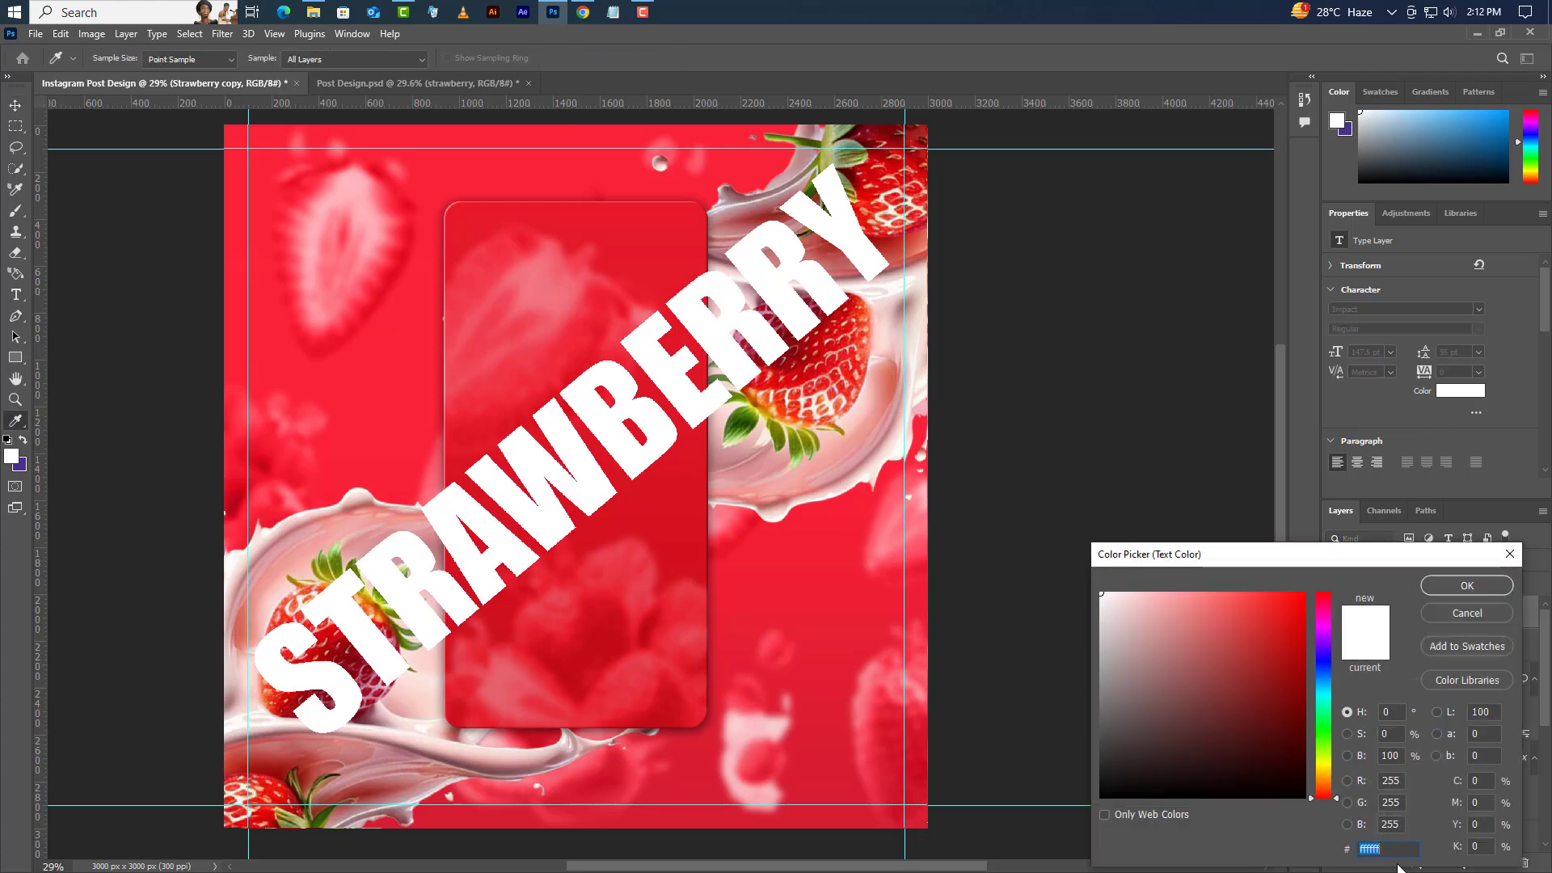
type("930118")
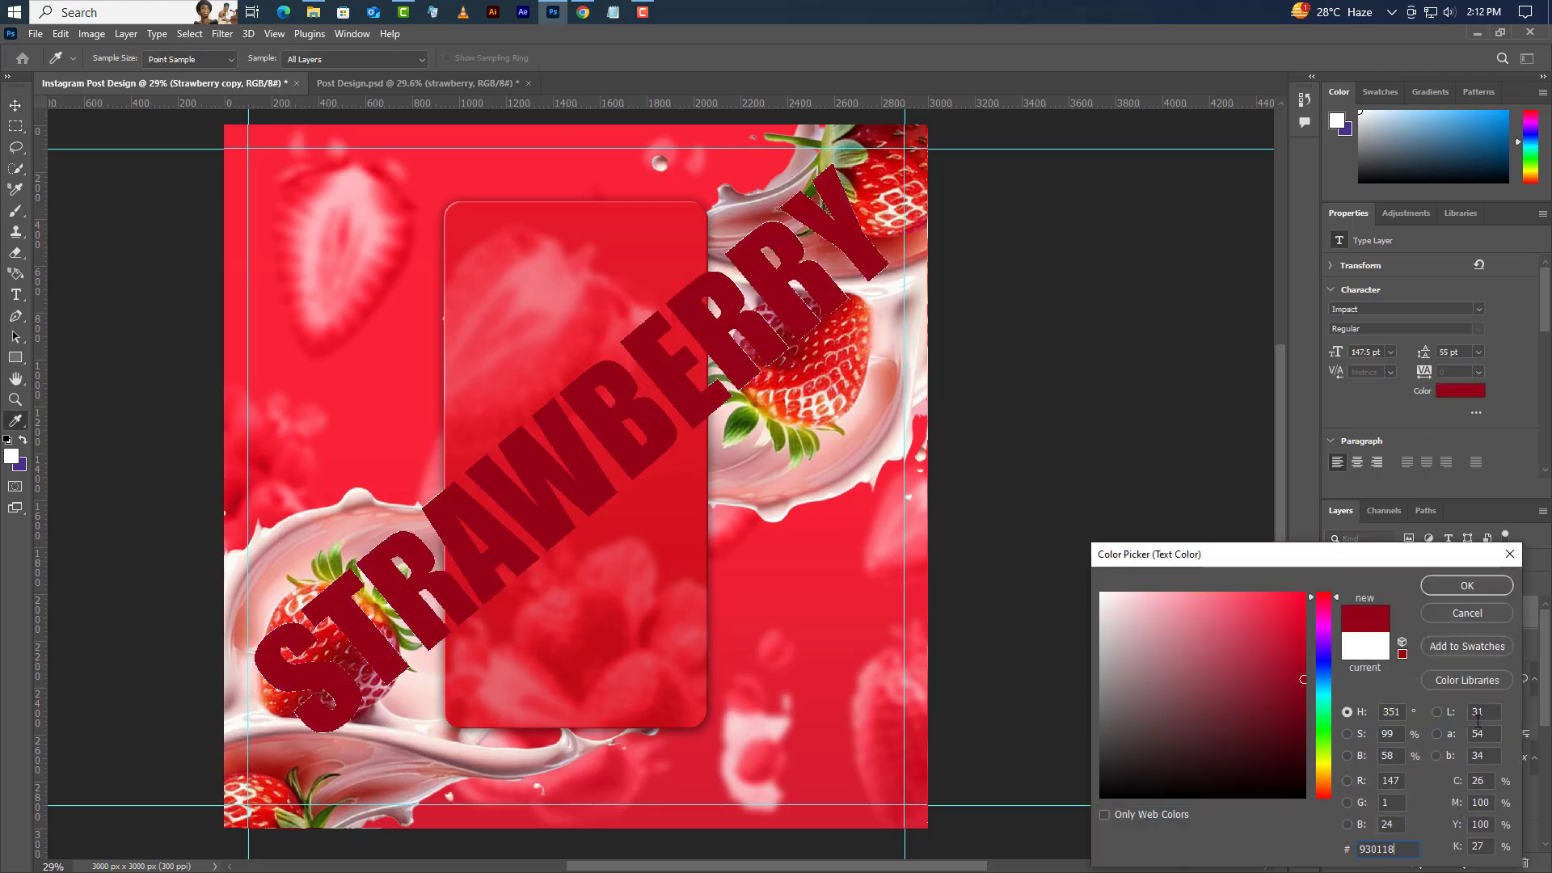
left_click(1467, 587)
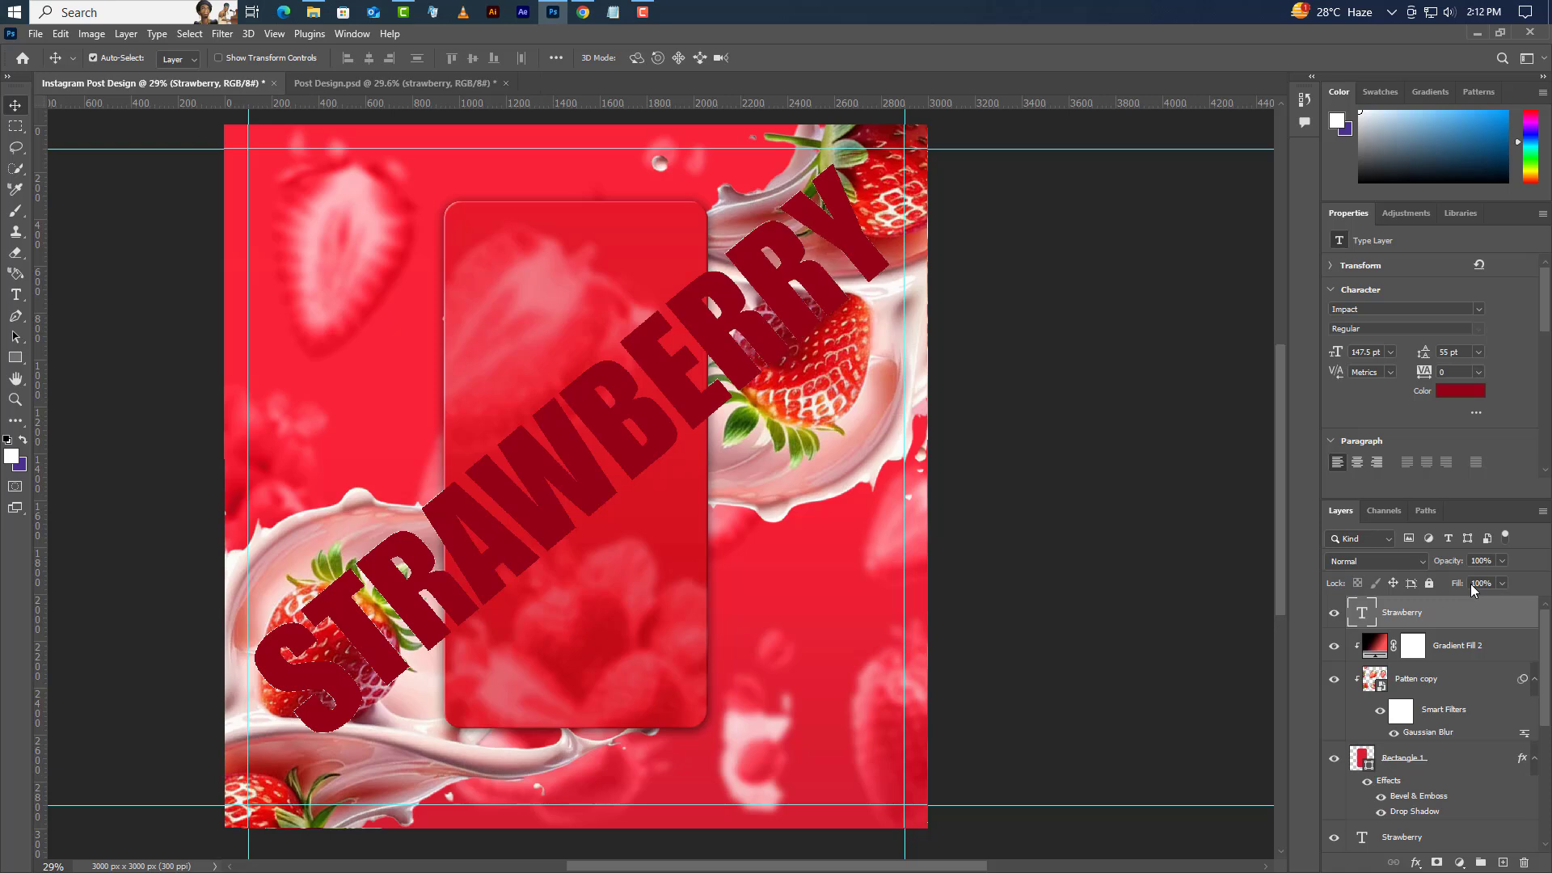
Add a white solid-color stroke to the dark red STRAWBERRY text, 4 px wide and positioned inside
double_click(1480, 619)
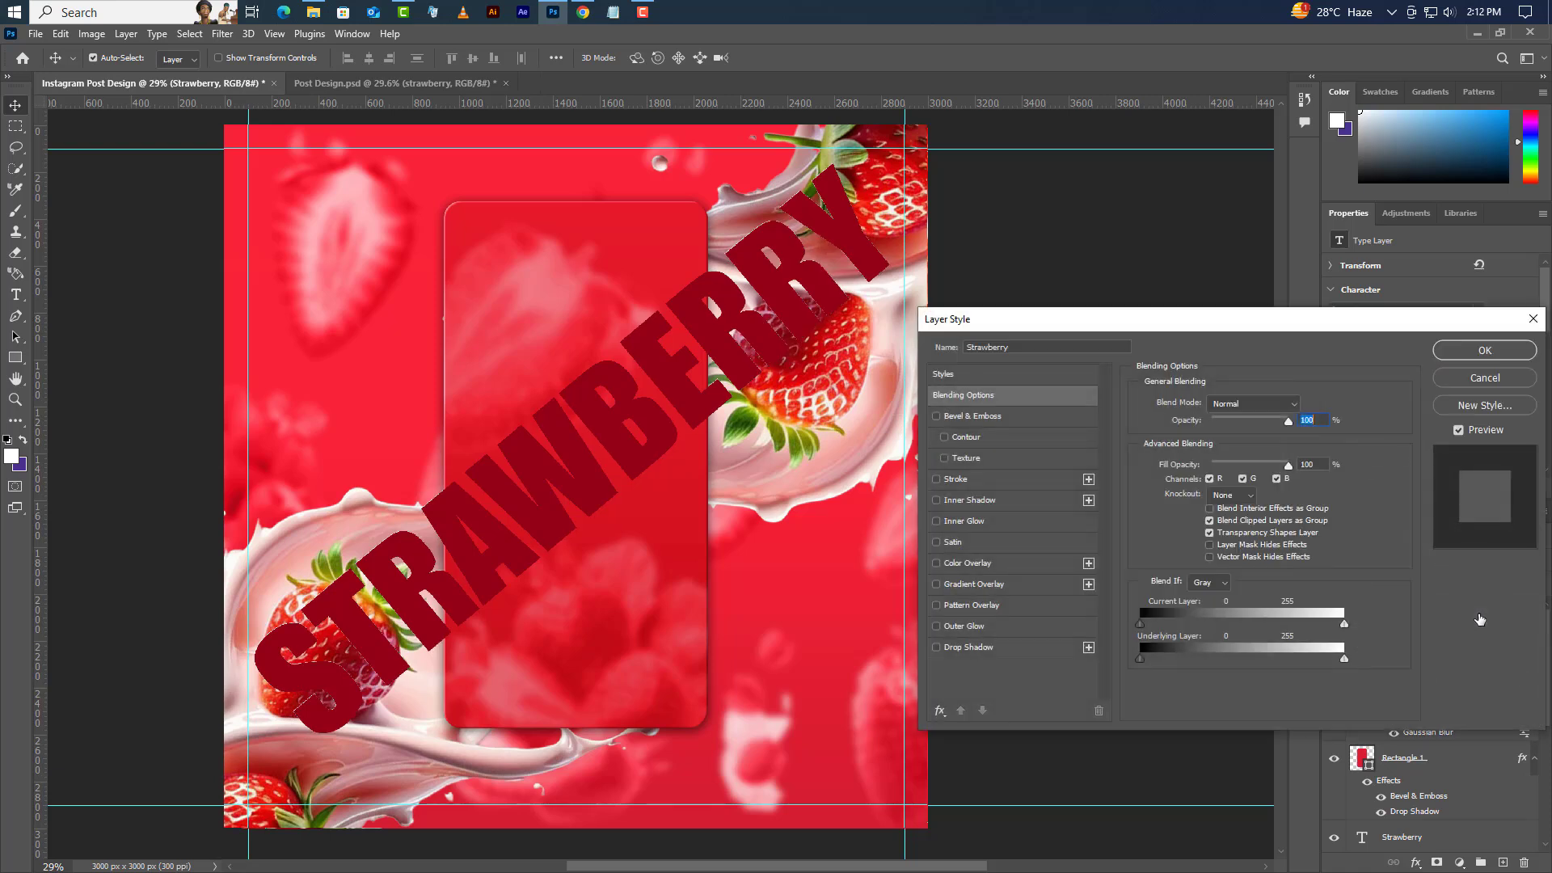
left_click(985, 484)
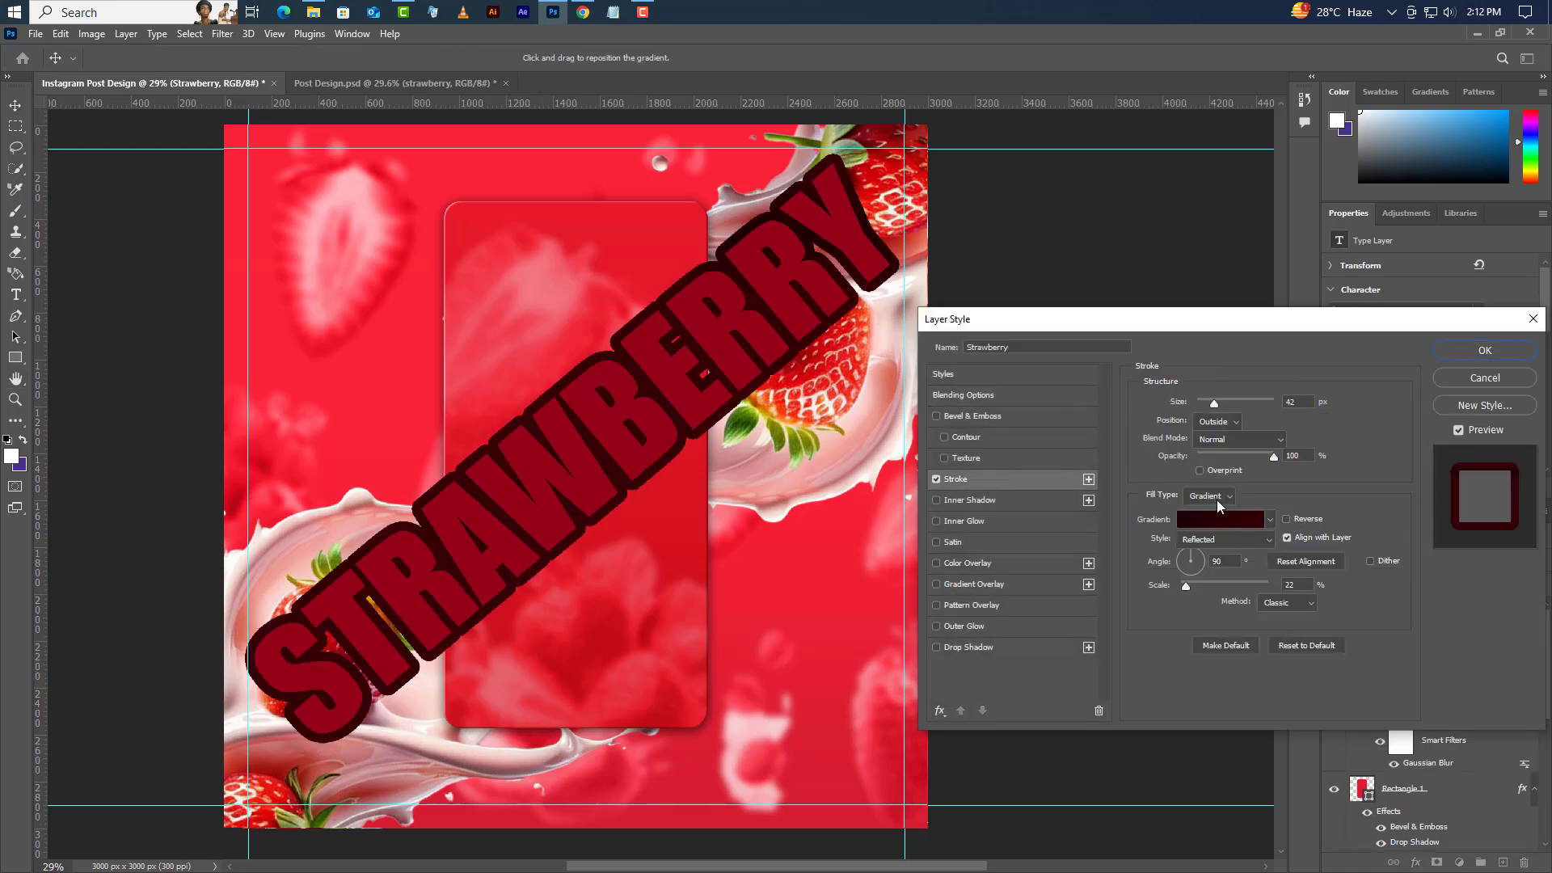
left_click(1216, 499)
left_click(1184, 518)
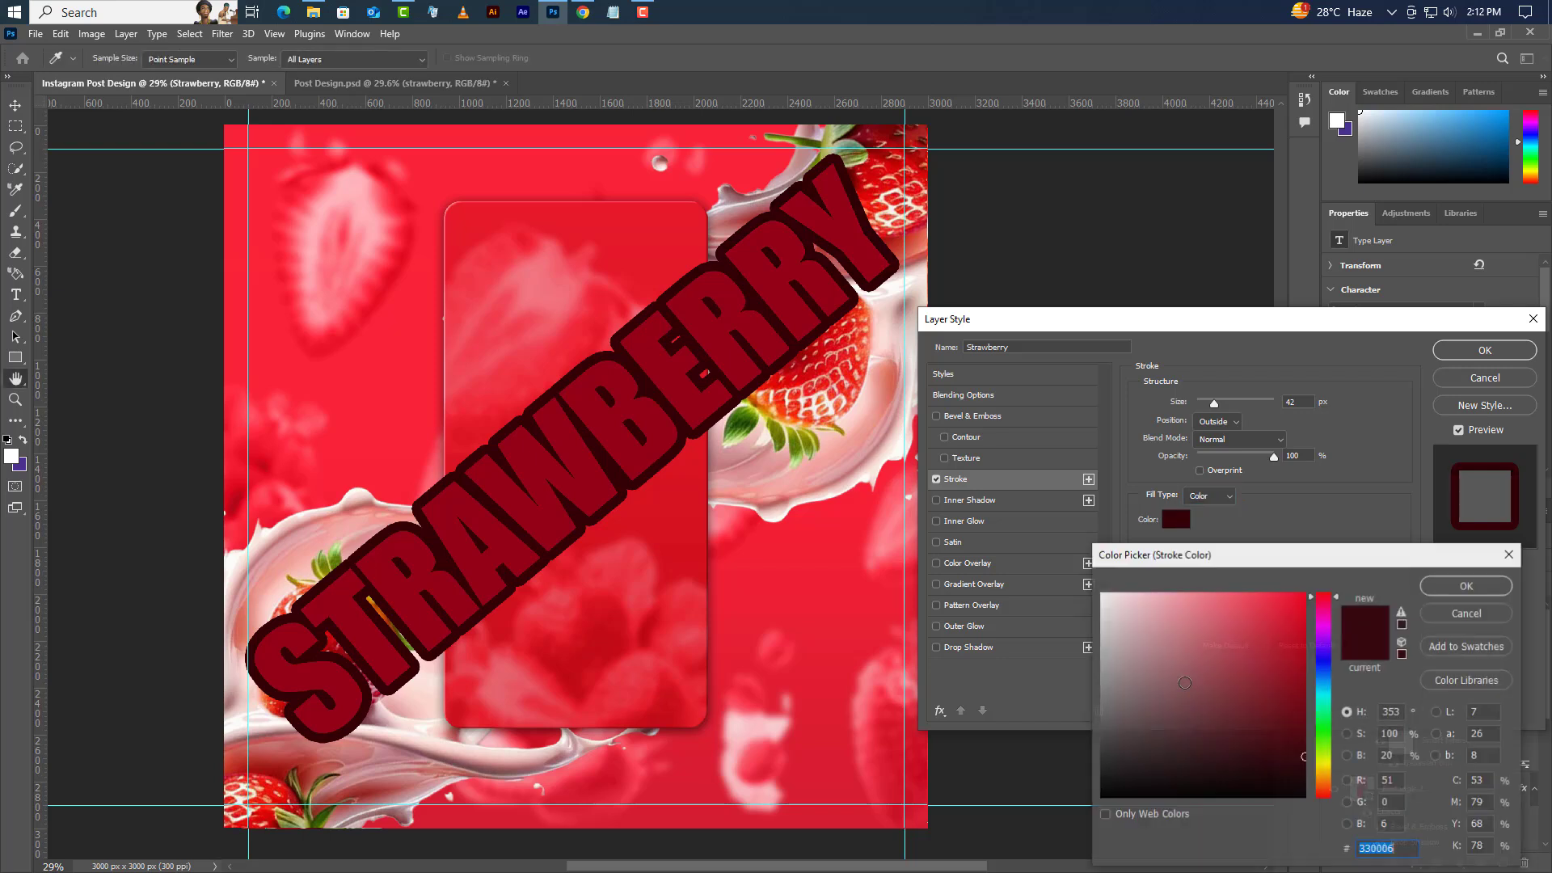
left_click(1102, 592)
left_click(1455, 589)
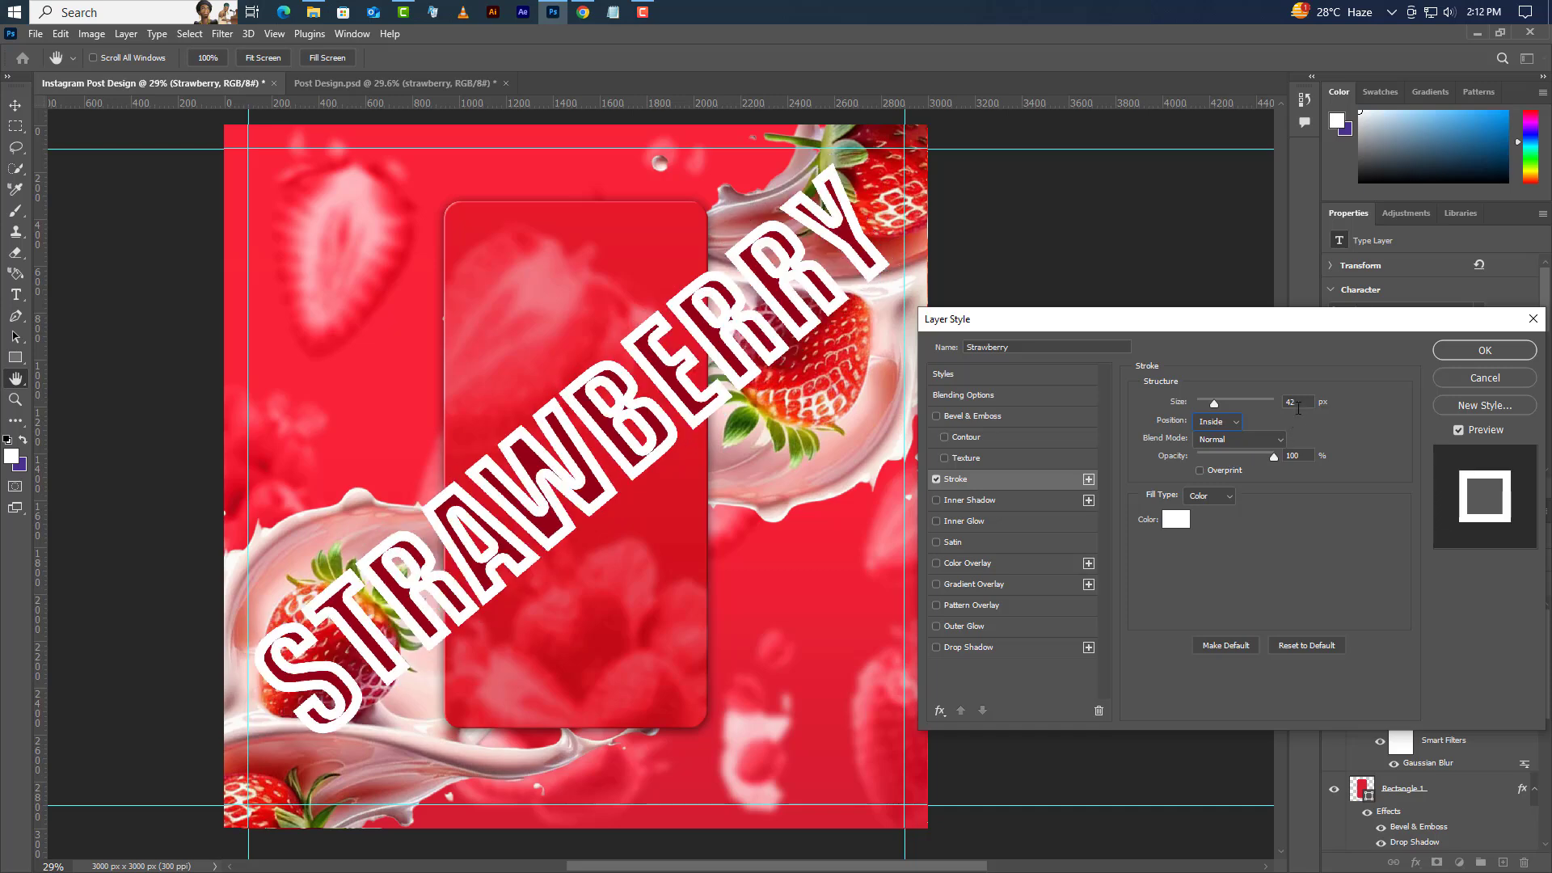
type("4")
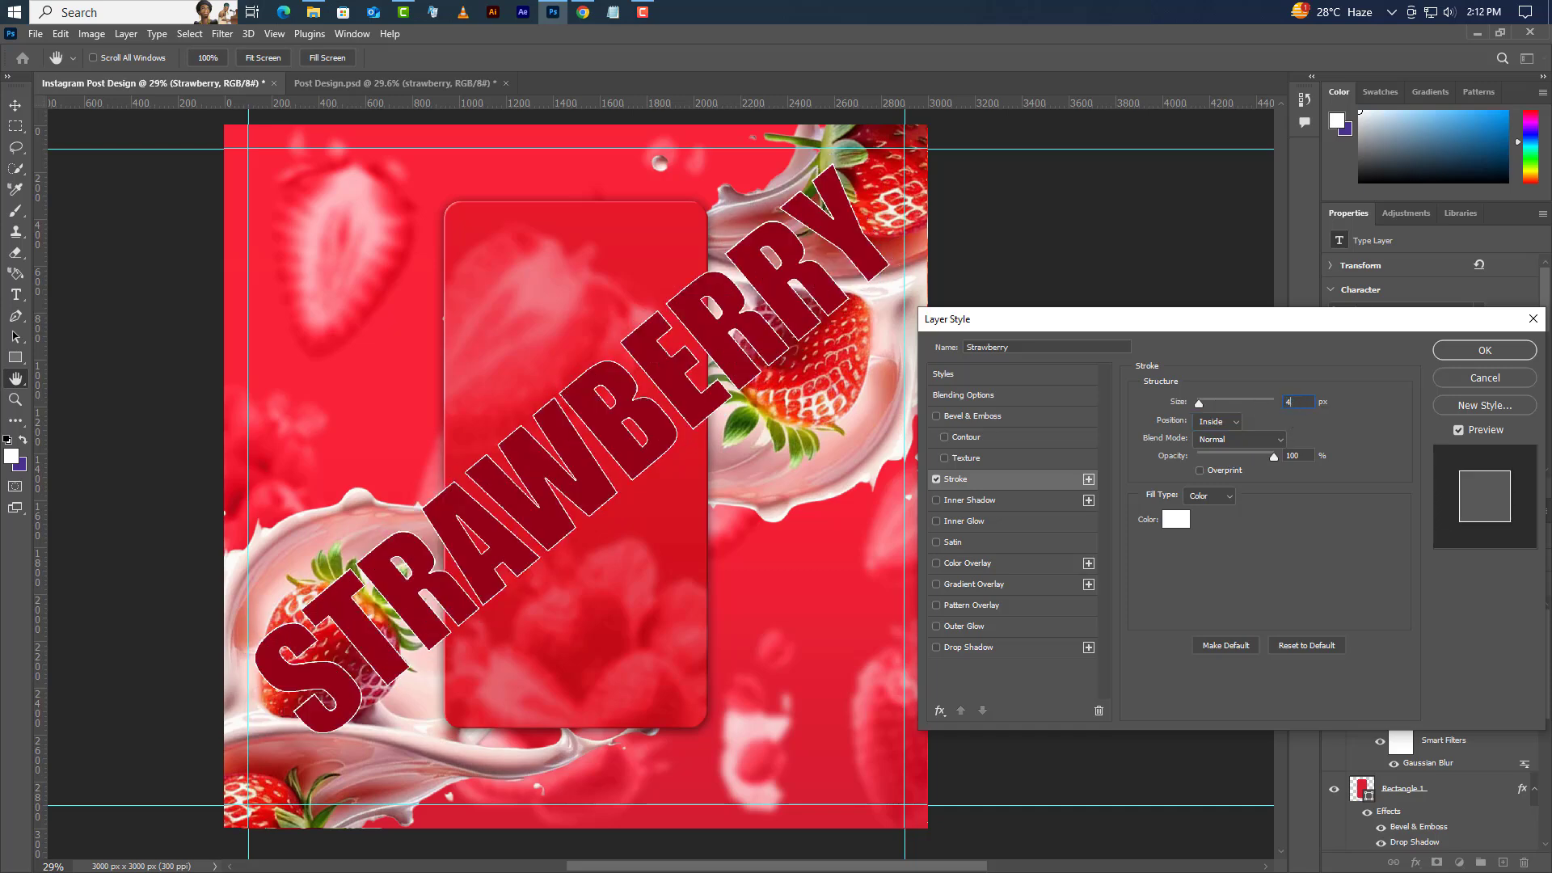
left_click(1485, 353)
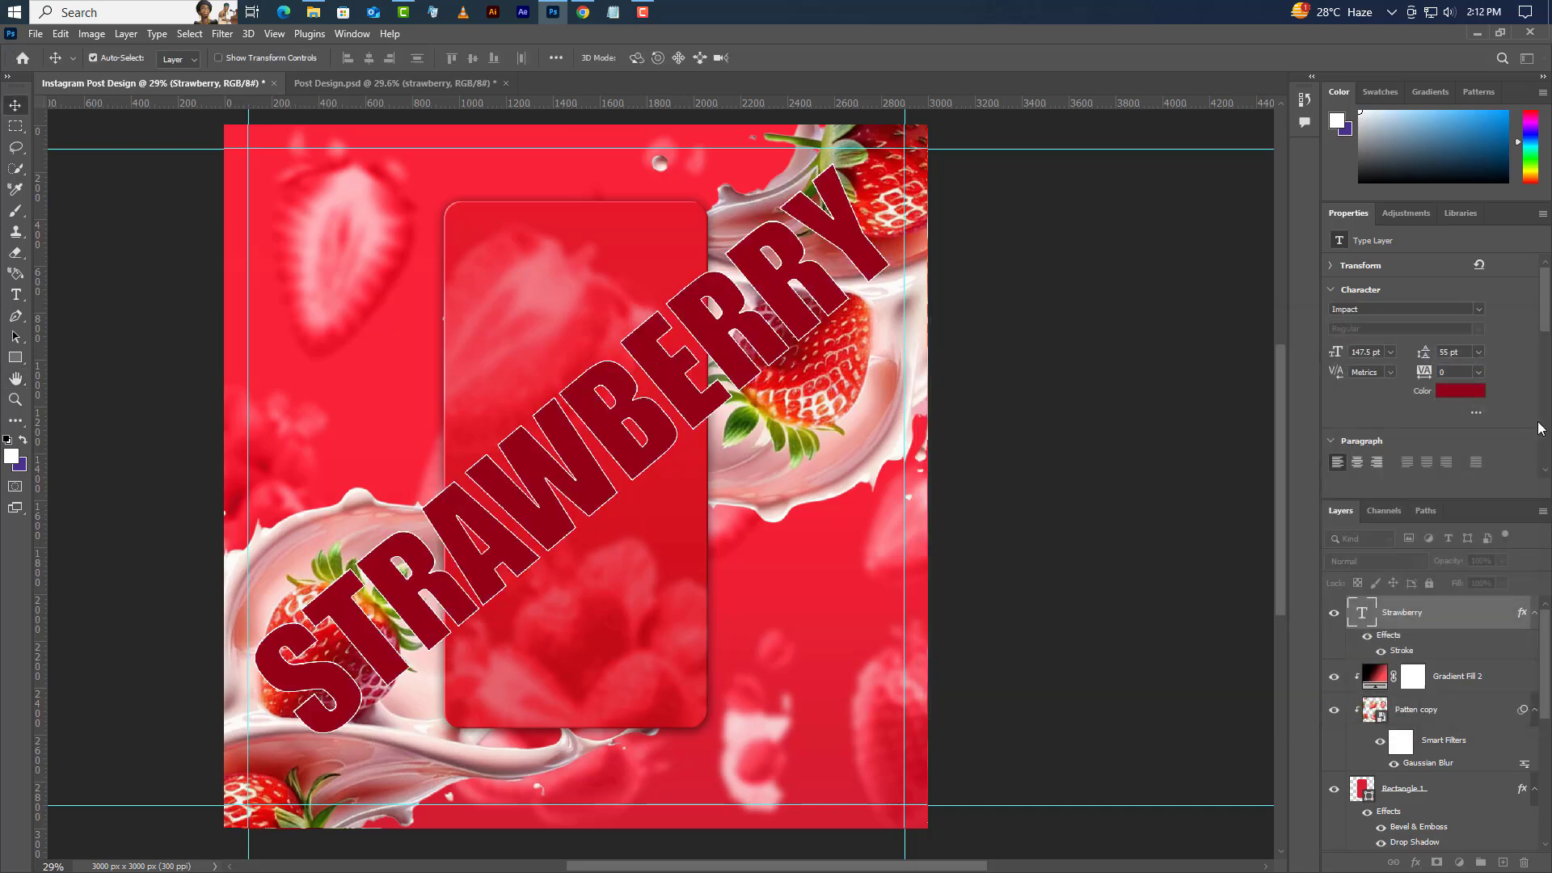
Convert the outlined dark red Strawberry layer to a smart object and clip it to the central red panel
right_click(1440, 624)
left_click(1325, 378)
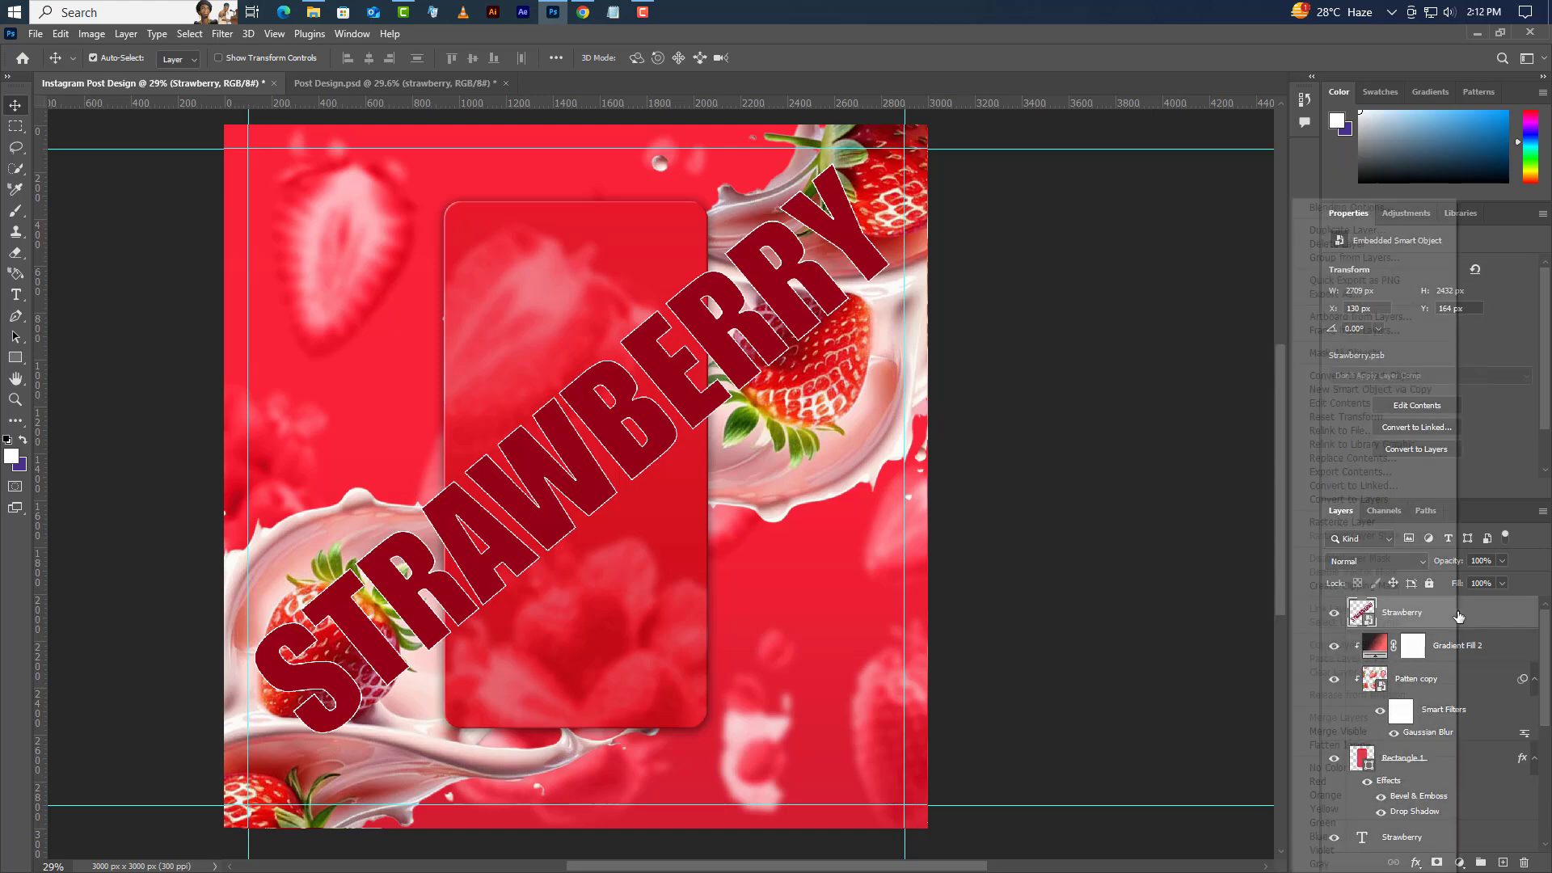
right_click(1460, 647)
left_click(1378, 587)
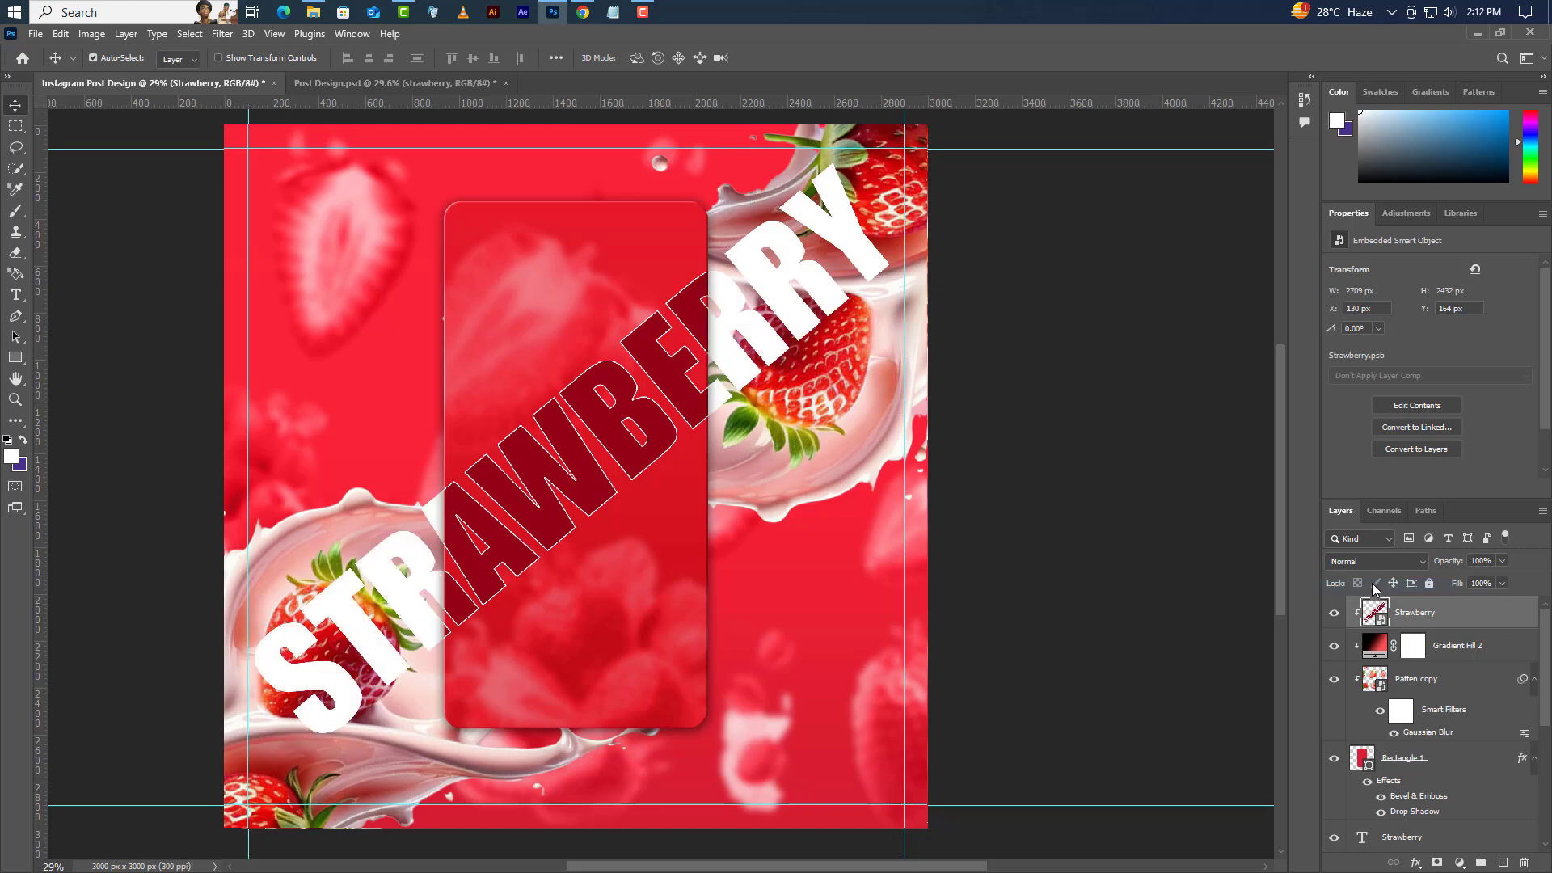
Duplicate the clipped Strawberry smart object within the Instagram Post Design document, keeping the suggested name
right_click(1469, 616)
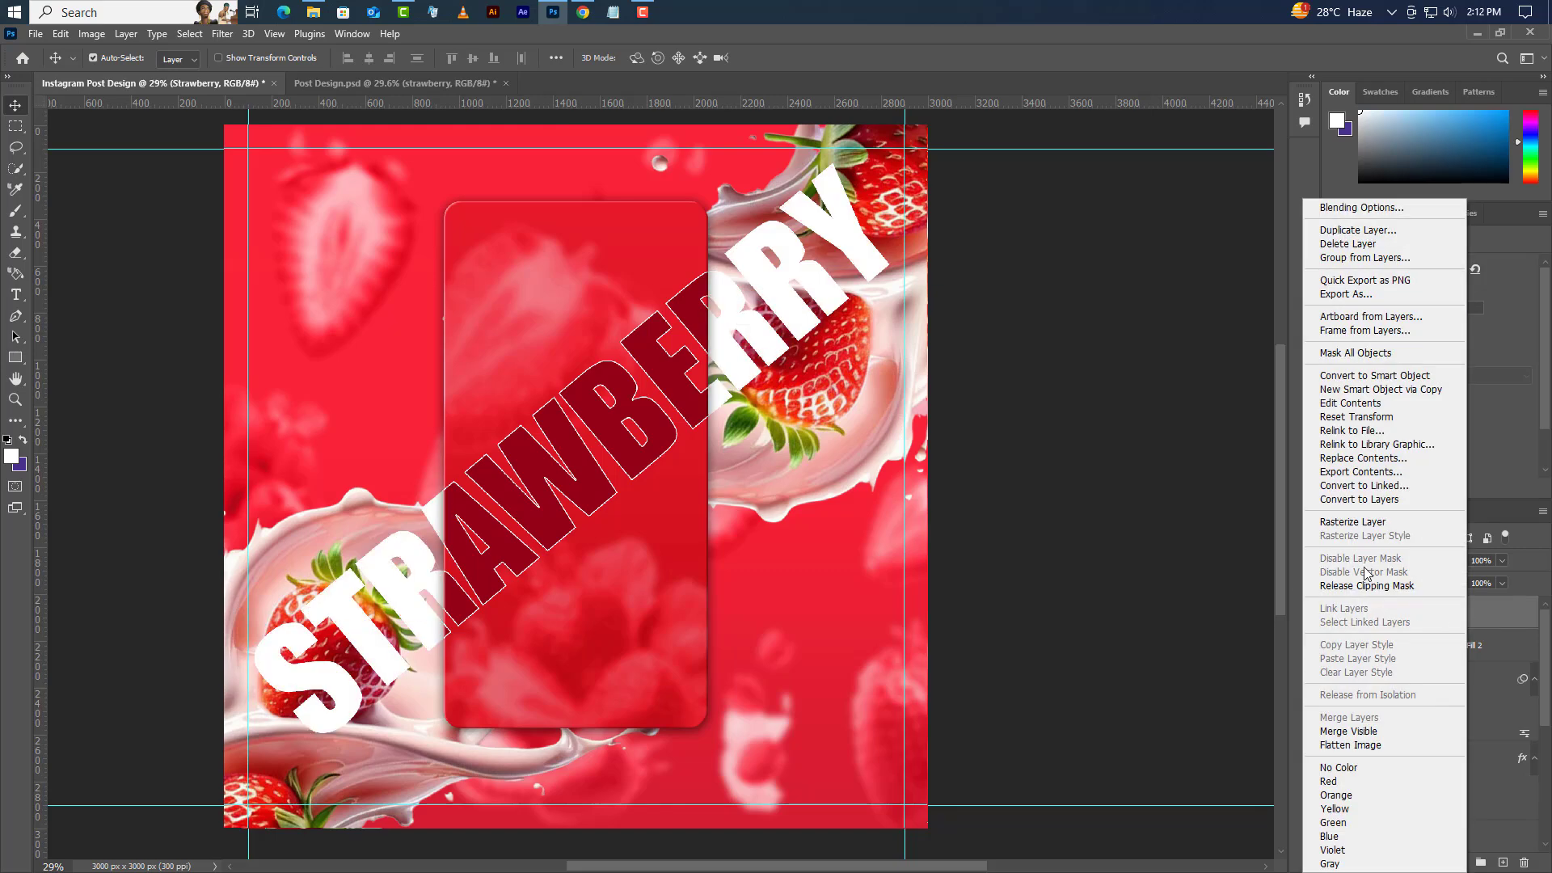
left_click(1367, 230)
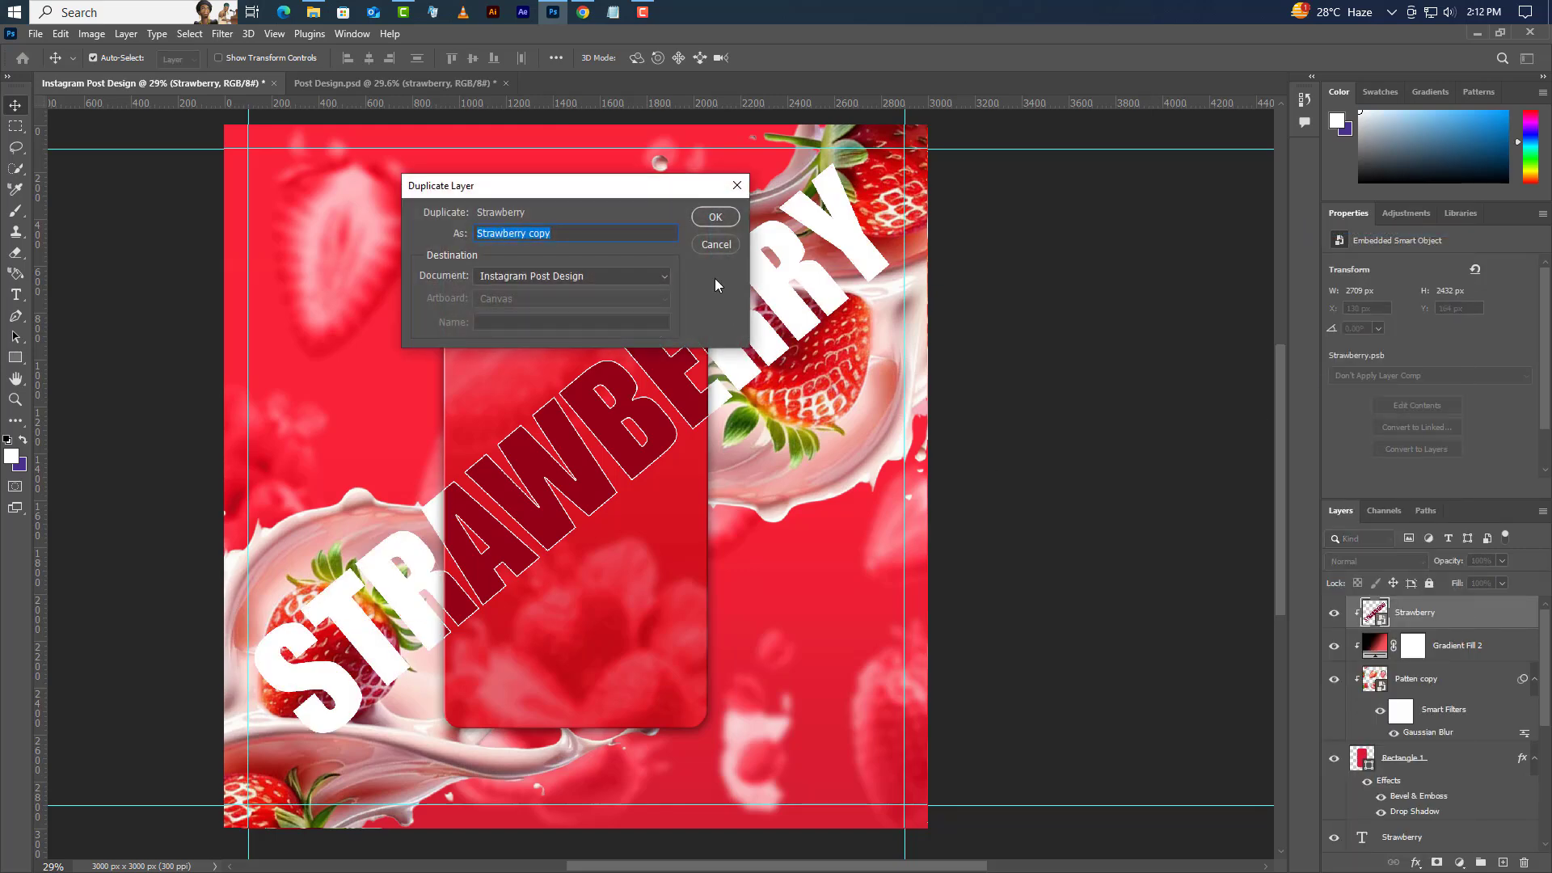
left_click(716, 218)
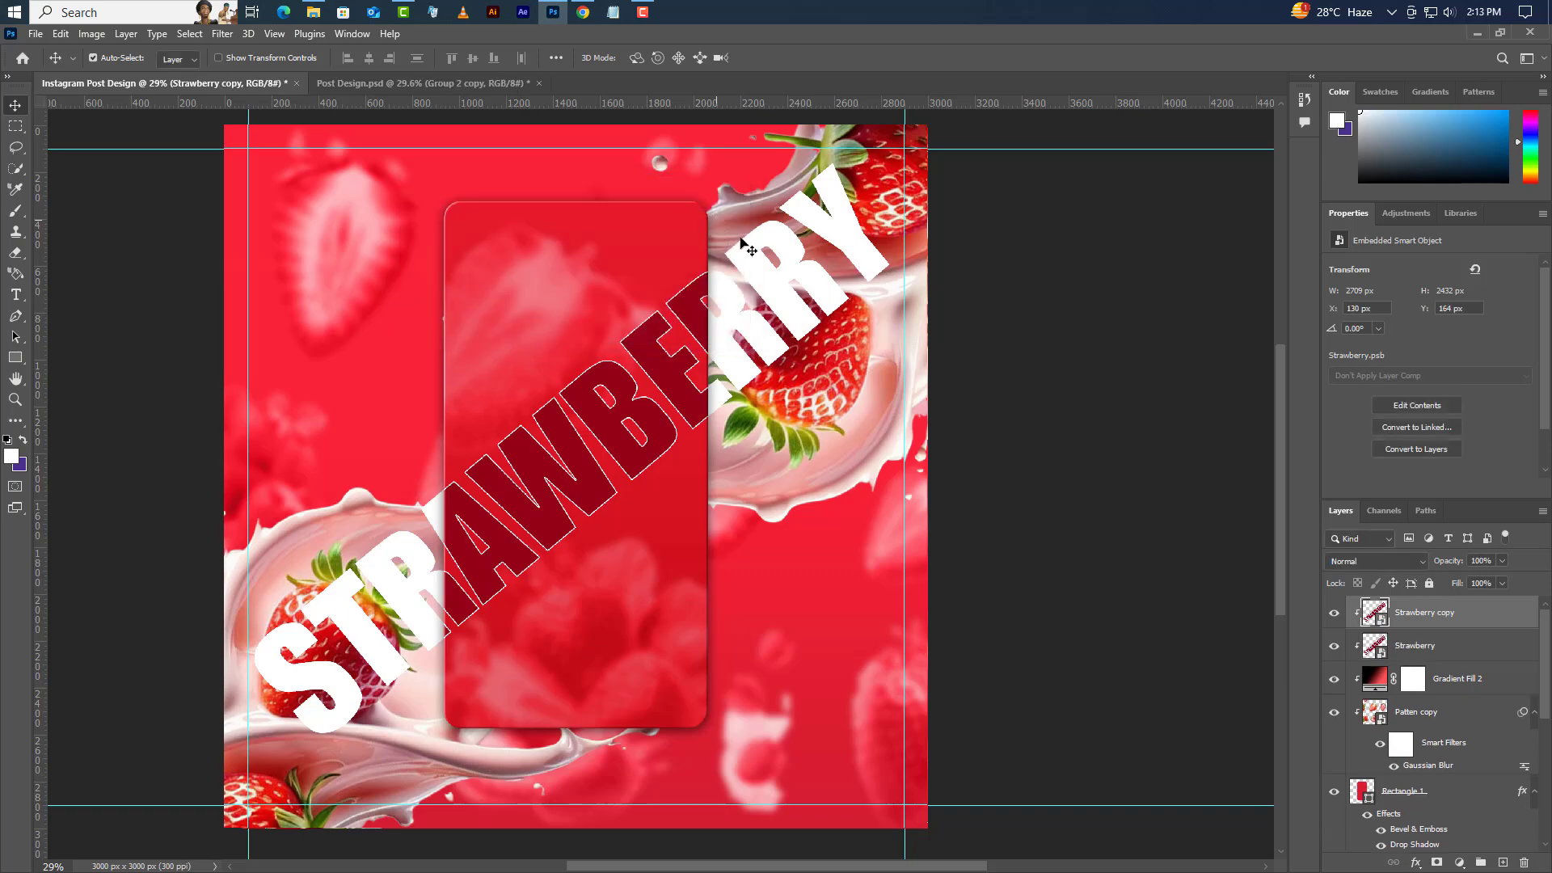
Place the Milkshake image over the central panel at its original scale, positioned at X 1500 px, Y 1459 px
key("alt+Tab")
left_click_drag(356, 153, 619, 575)
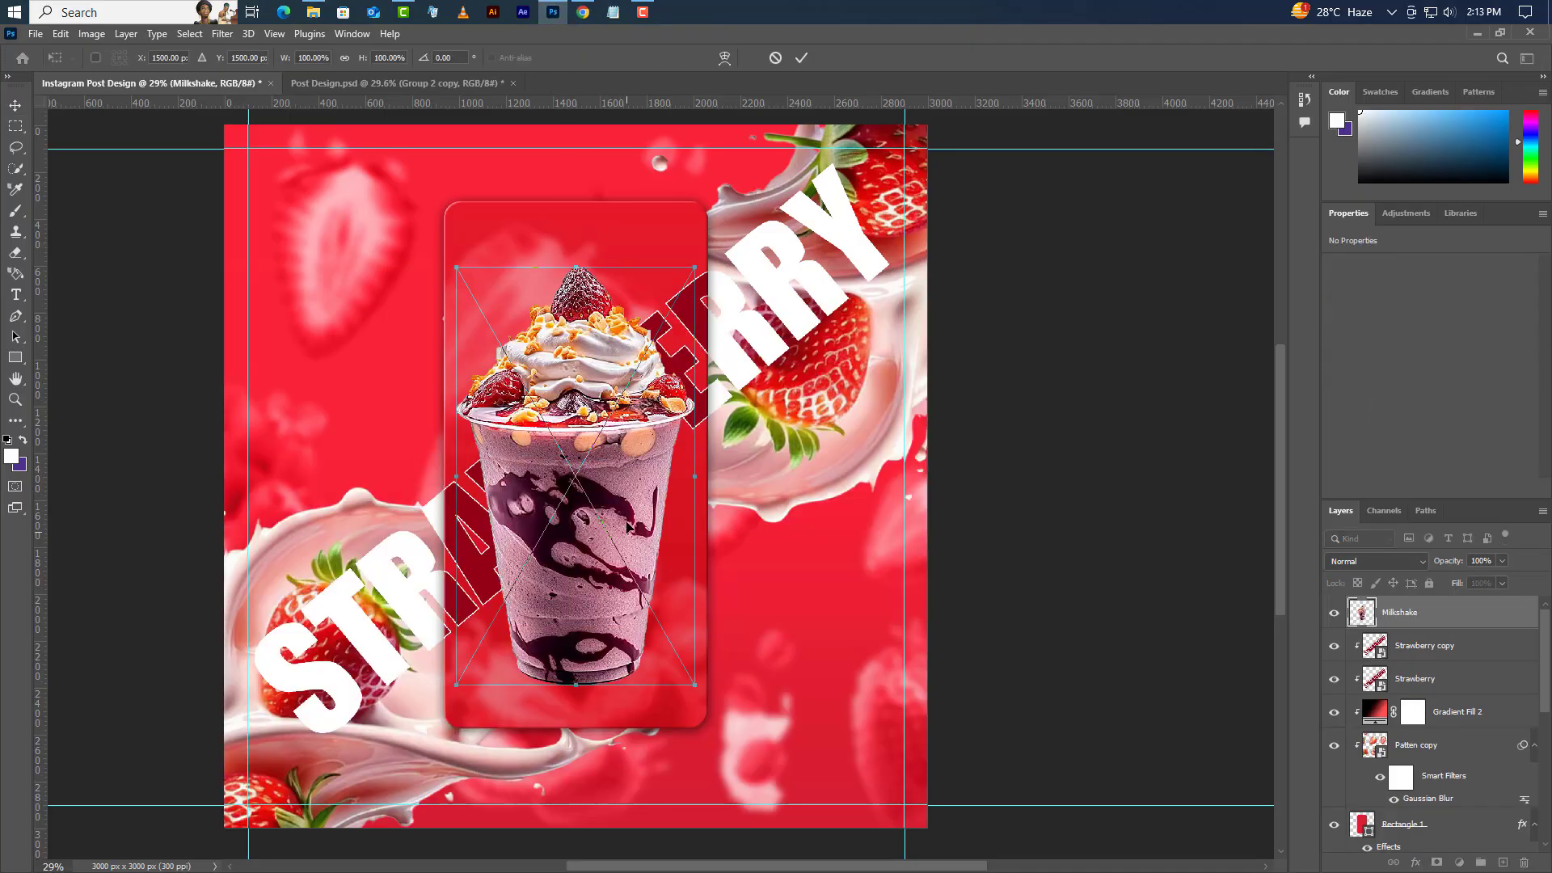
key("Up")
key("Up")
key("Up")
key("Up")
key("Up")
key("Up")
key("Up")
key("Up")
key("Up")
key("Up")
key("Up")
key("Up")
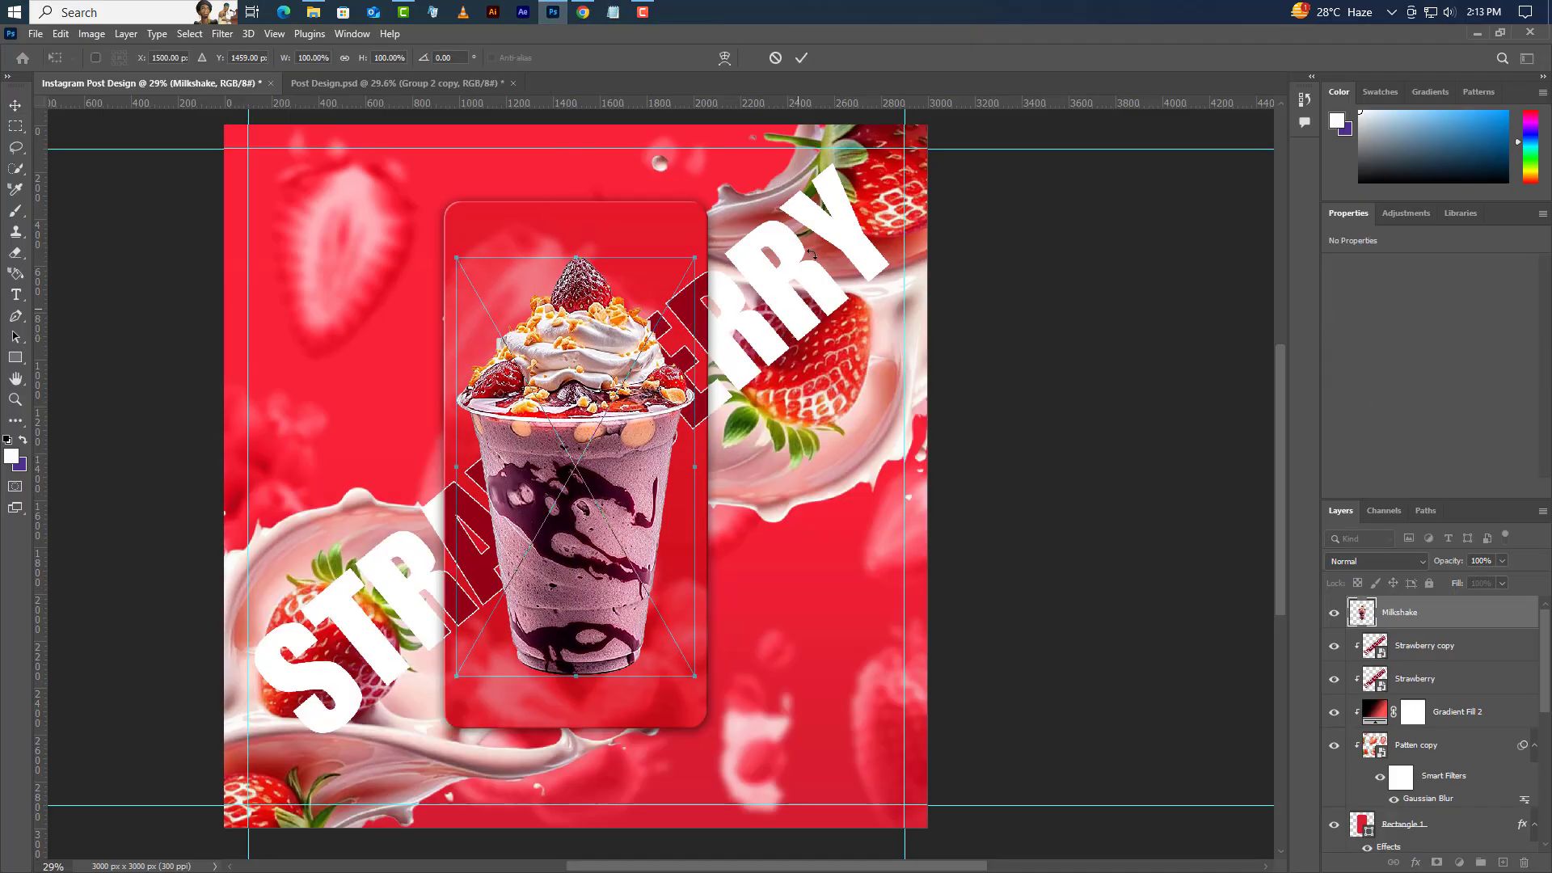
left_click(802, 58)
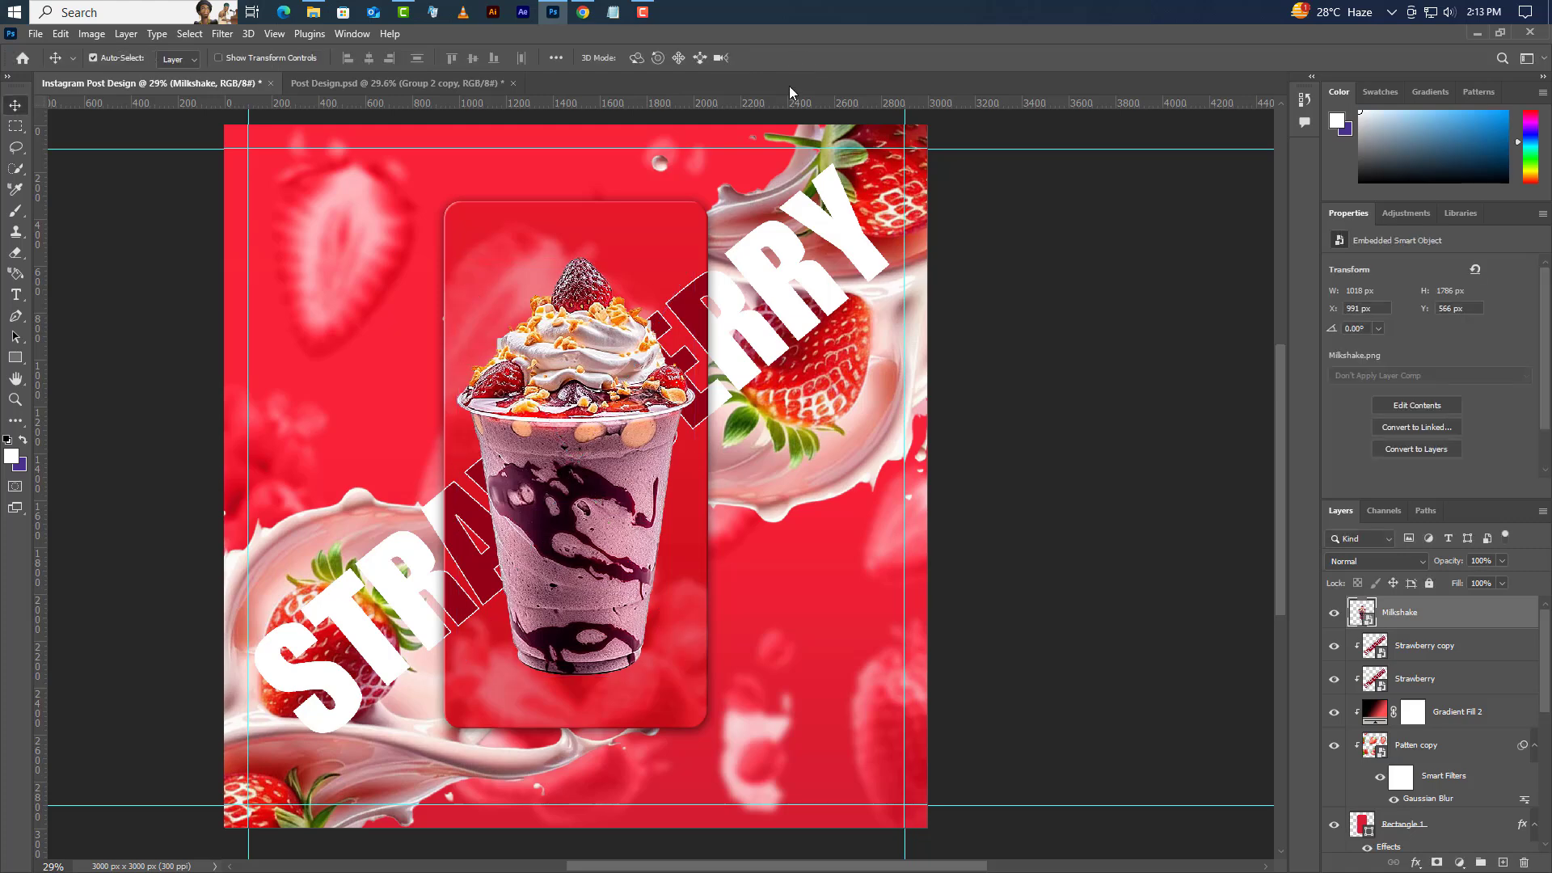
Add a black Normal drop shadow to the Milkshake layer: 50% opacity, 90° angle, 30 px distance, 20% spread, 100 px size
right_click(1492, 614)
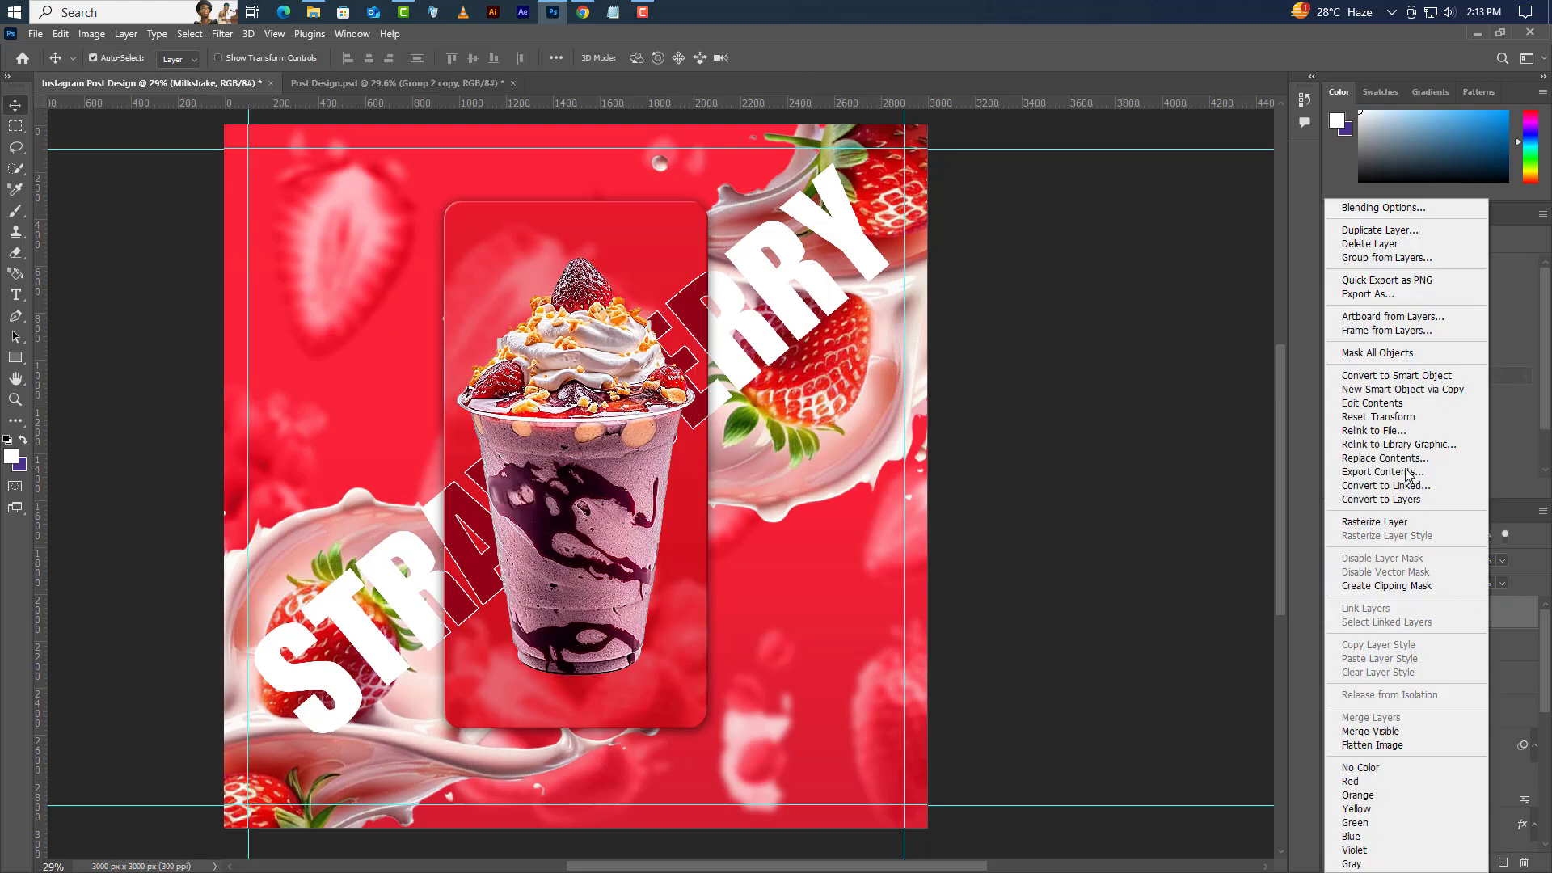
left_click(1408, 213)
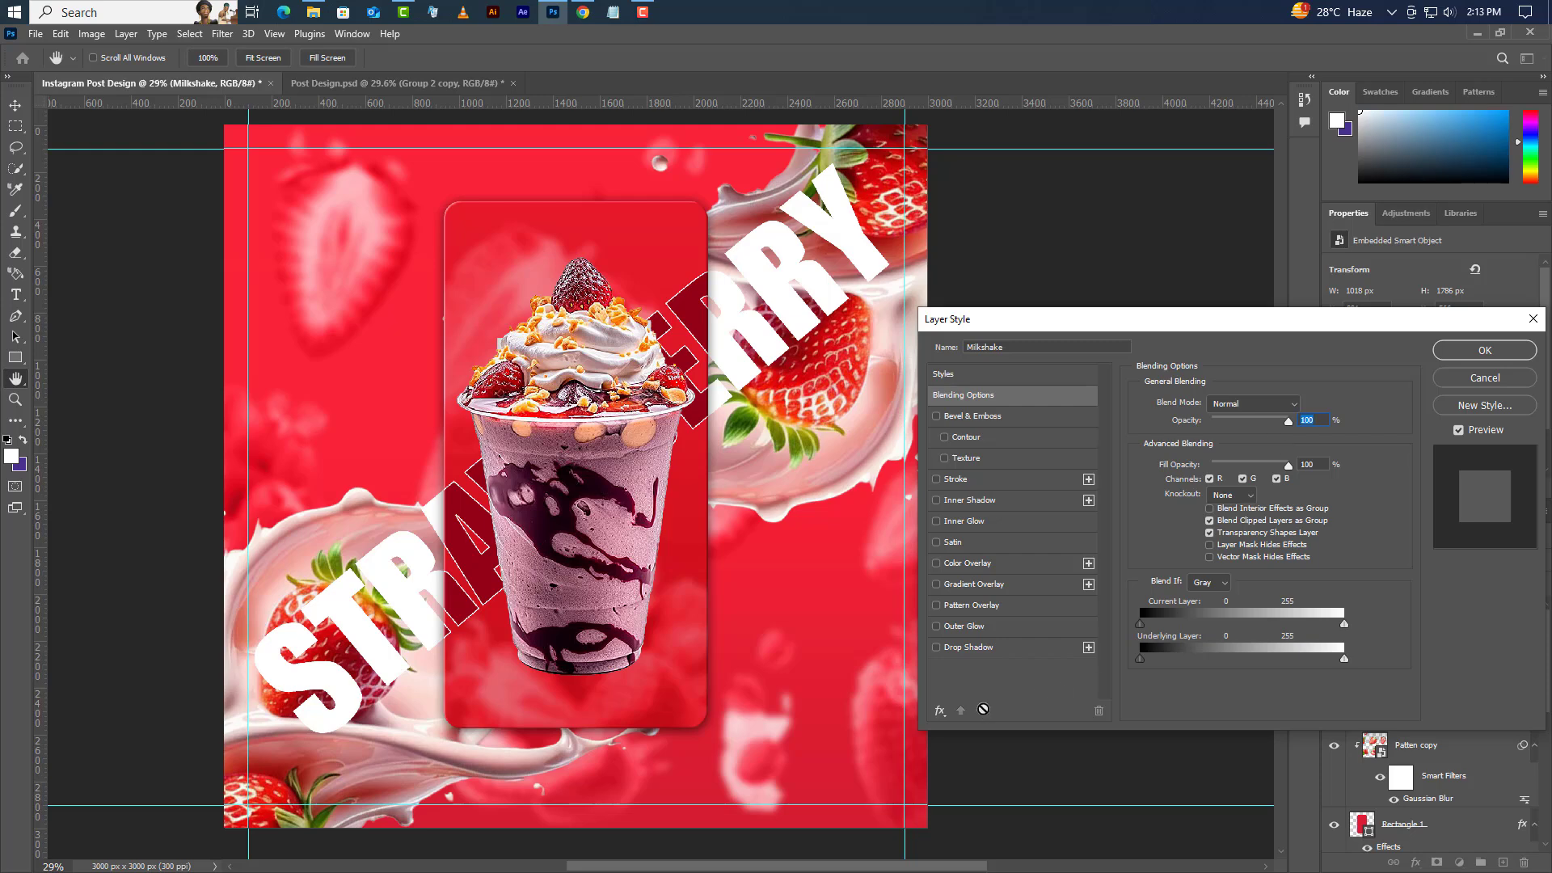
left_click(1003, 650)
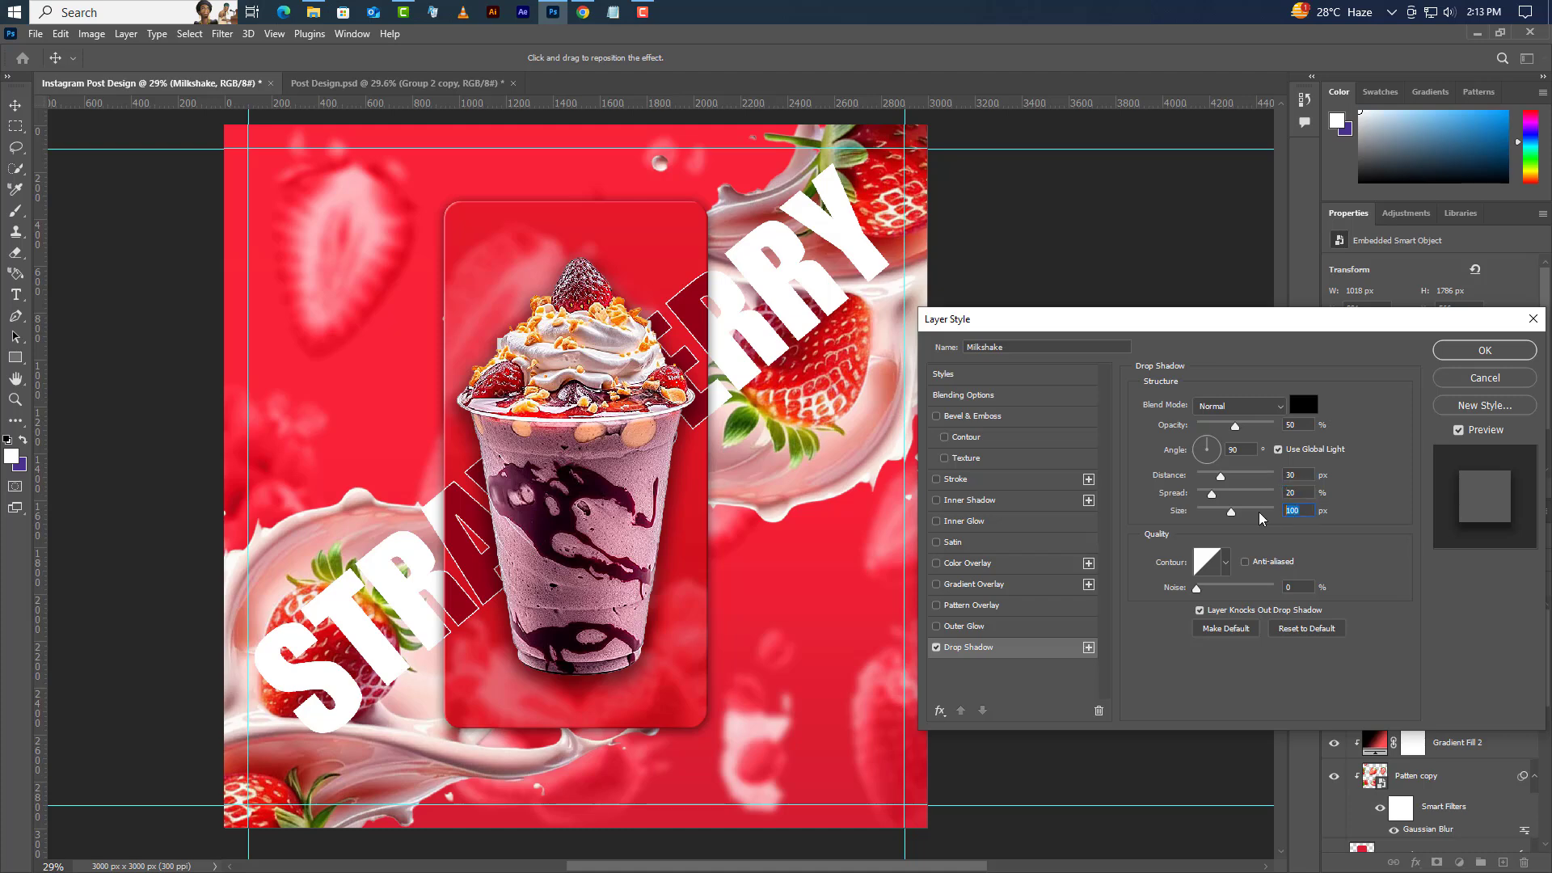
left_click(1451, 350)
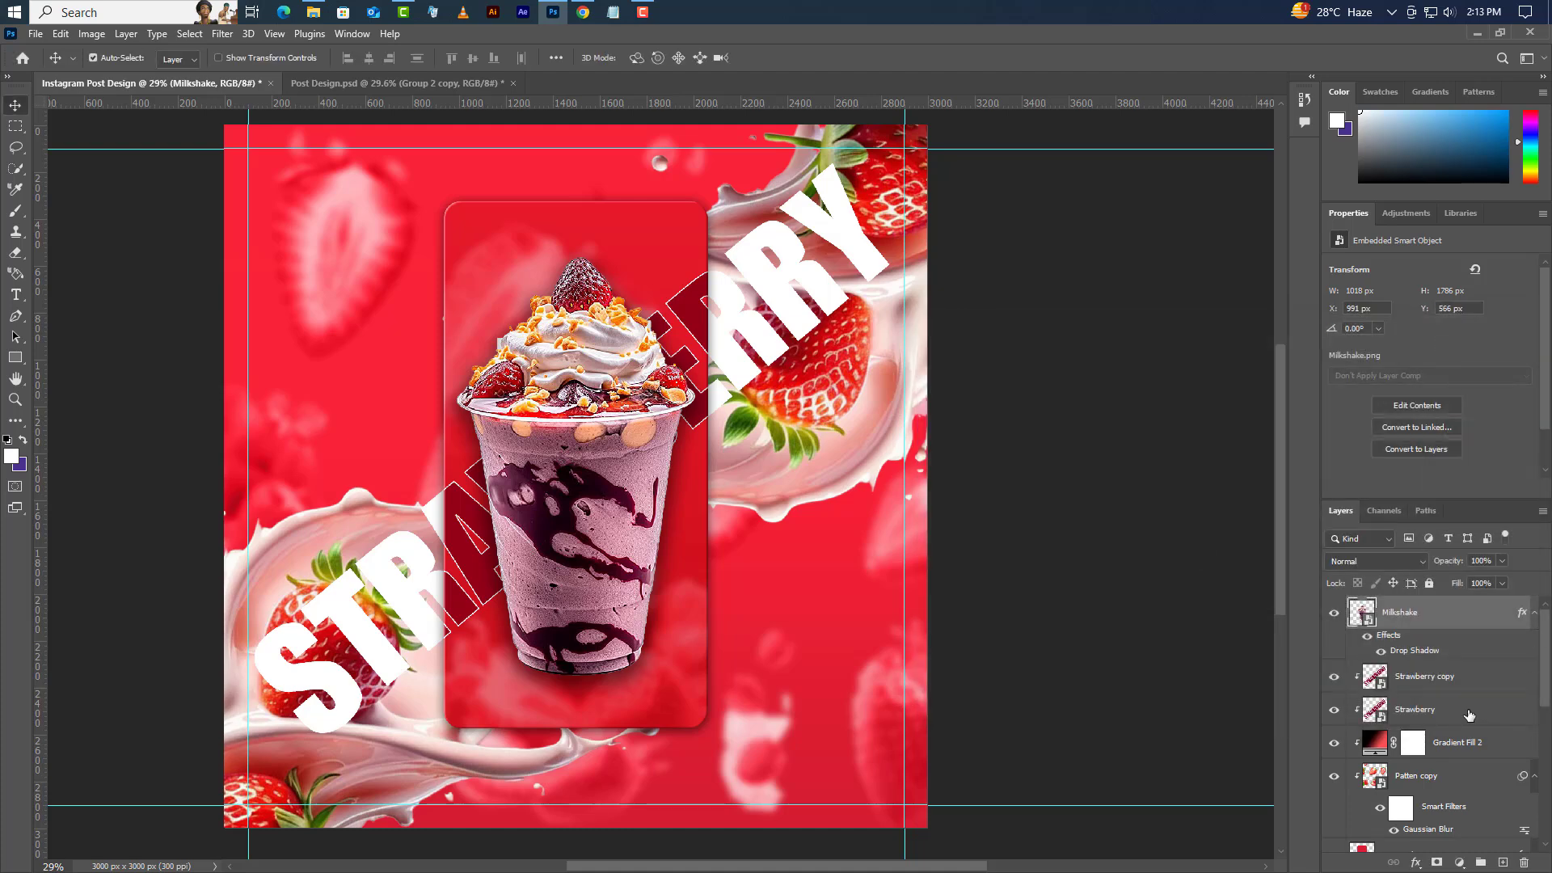
Move the Strawberry copy layer above the Milkshake layer and rasterize it
left_click(1462, 682)
left_click_drag(1475, 679, 1459, 598)
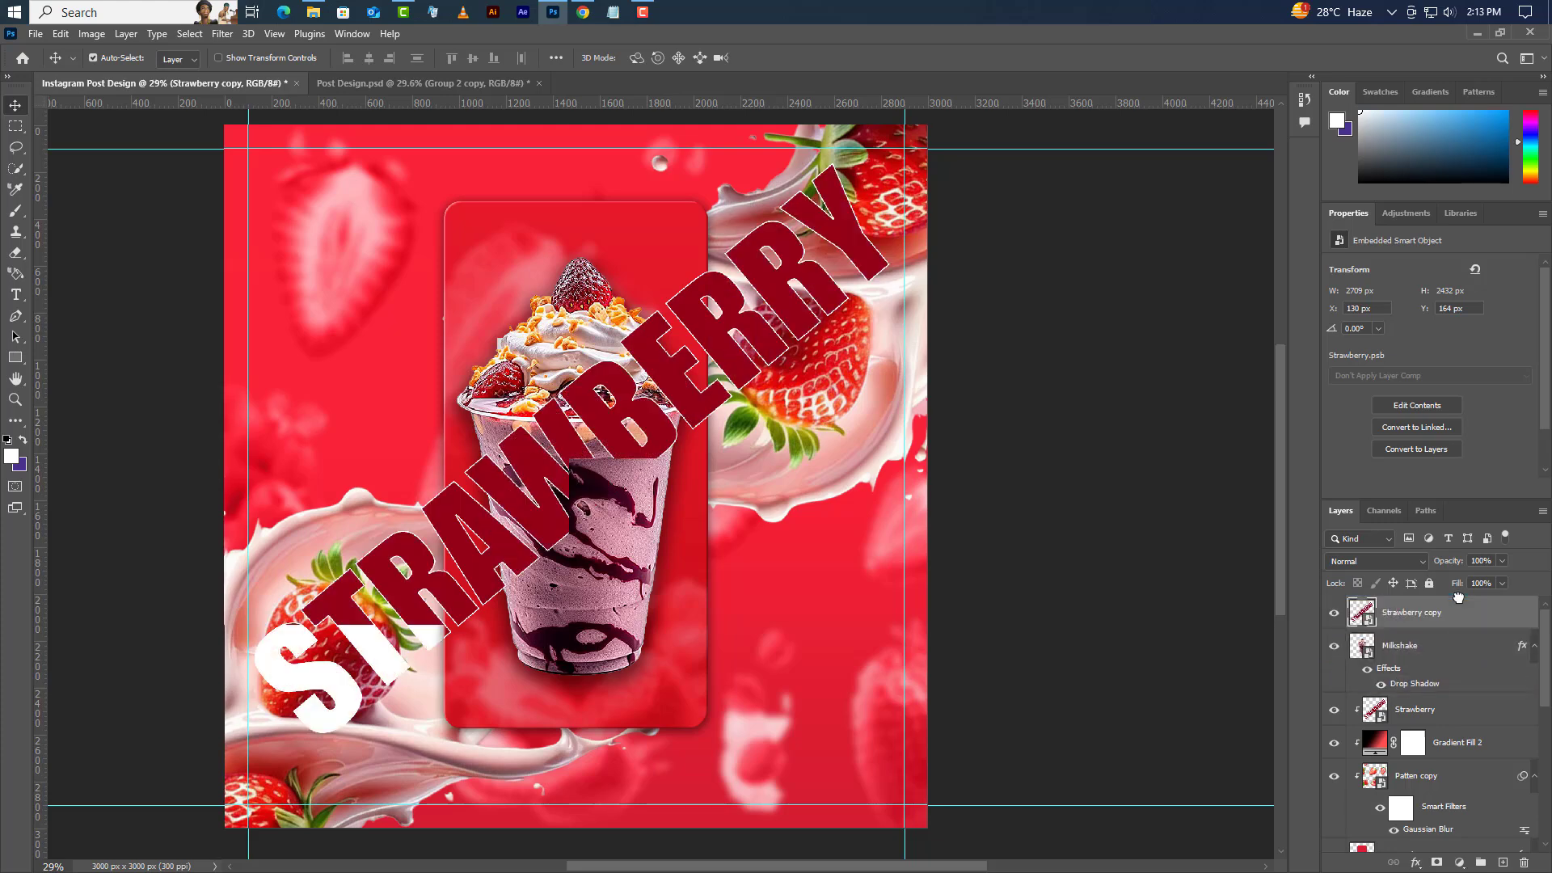
right_click(1466, 612)
left_click(1334, 523)
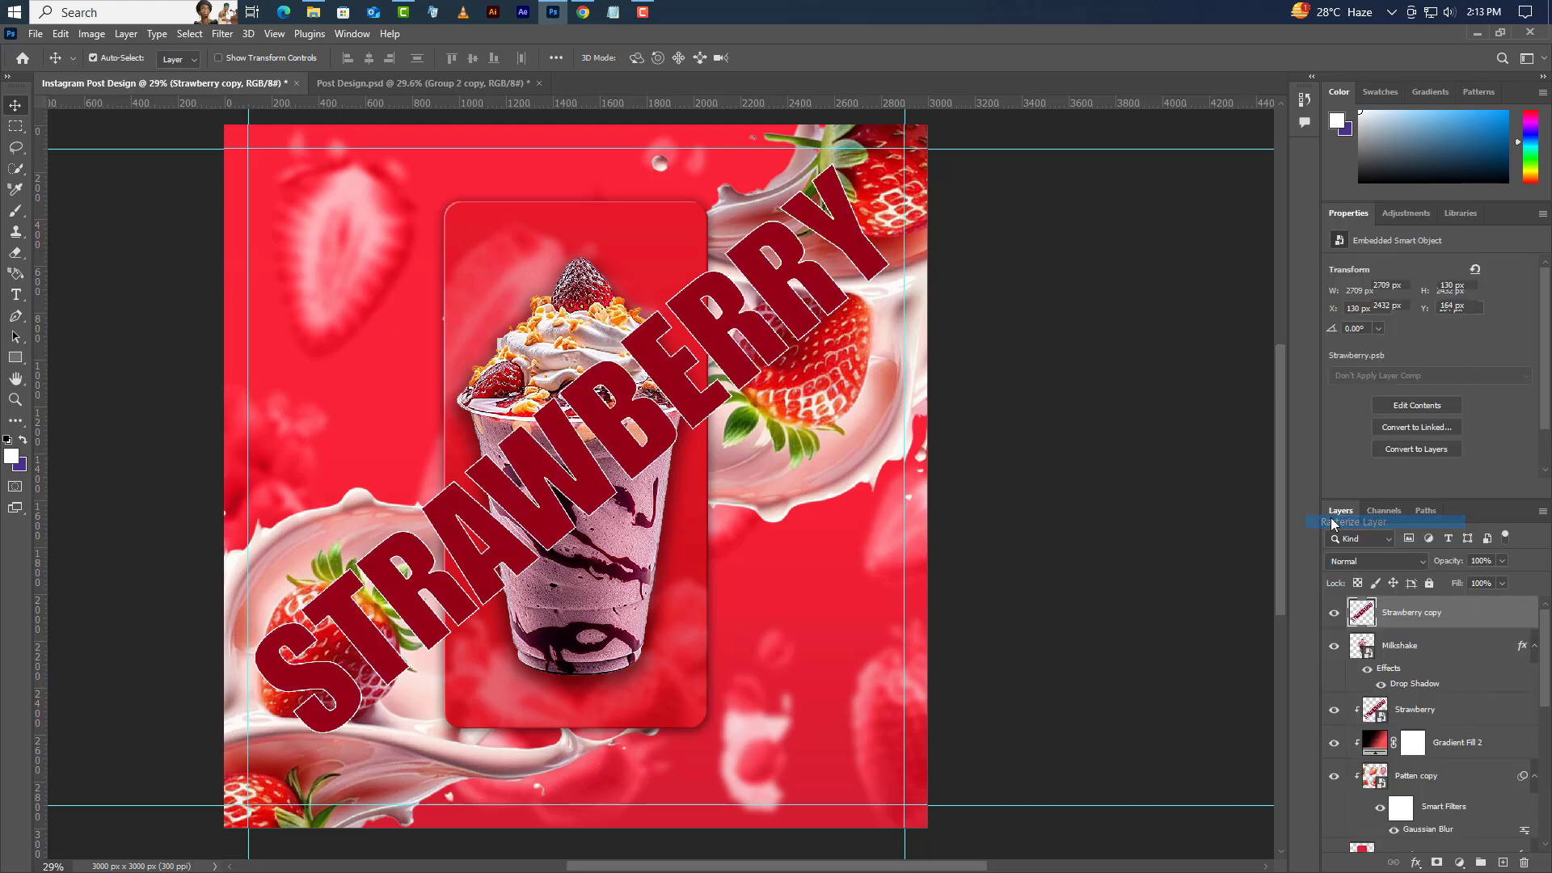
Remove the red fill from the letters A, W, B and E over the milkshake with the Magic Eraser on the Strawberry copy layer
left_click(14, 260)
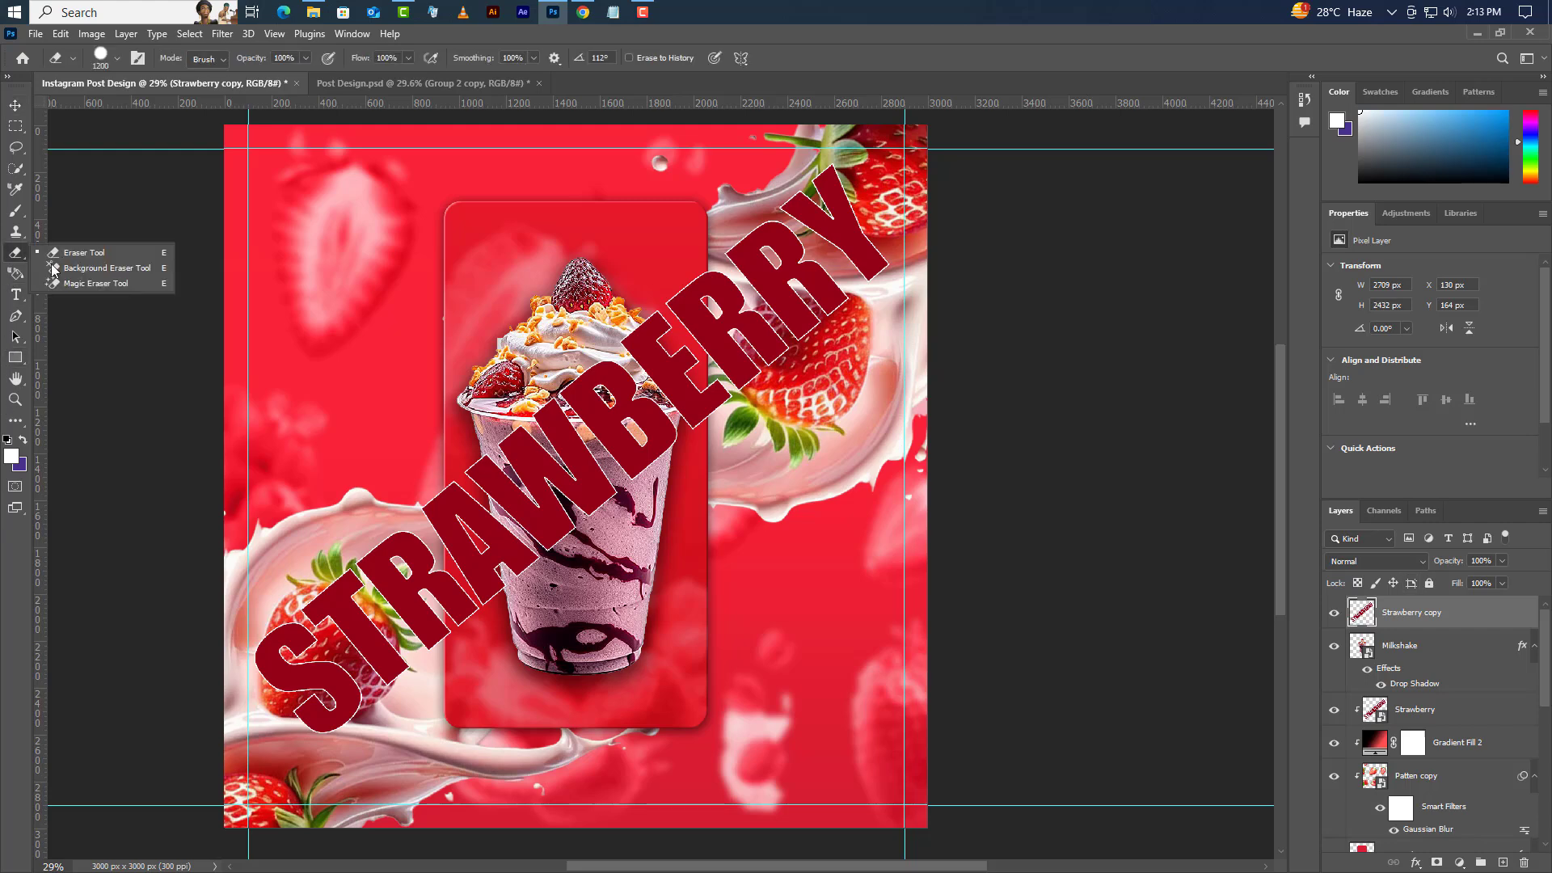
left_click(65, 285)
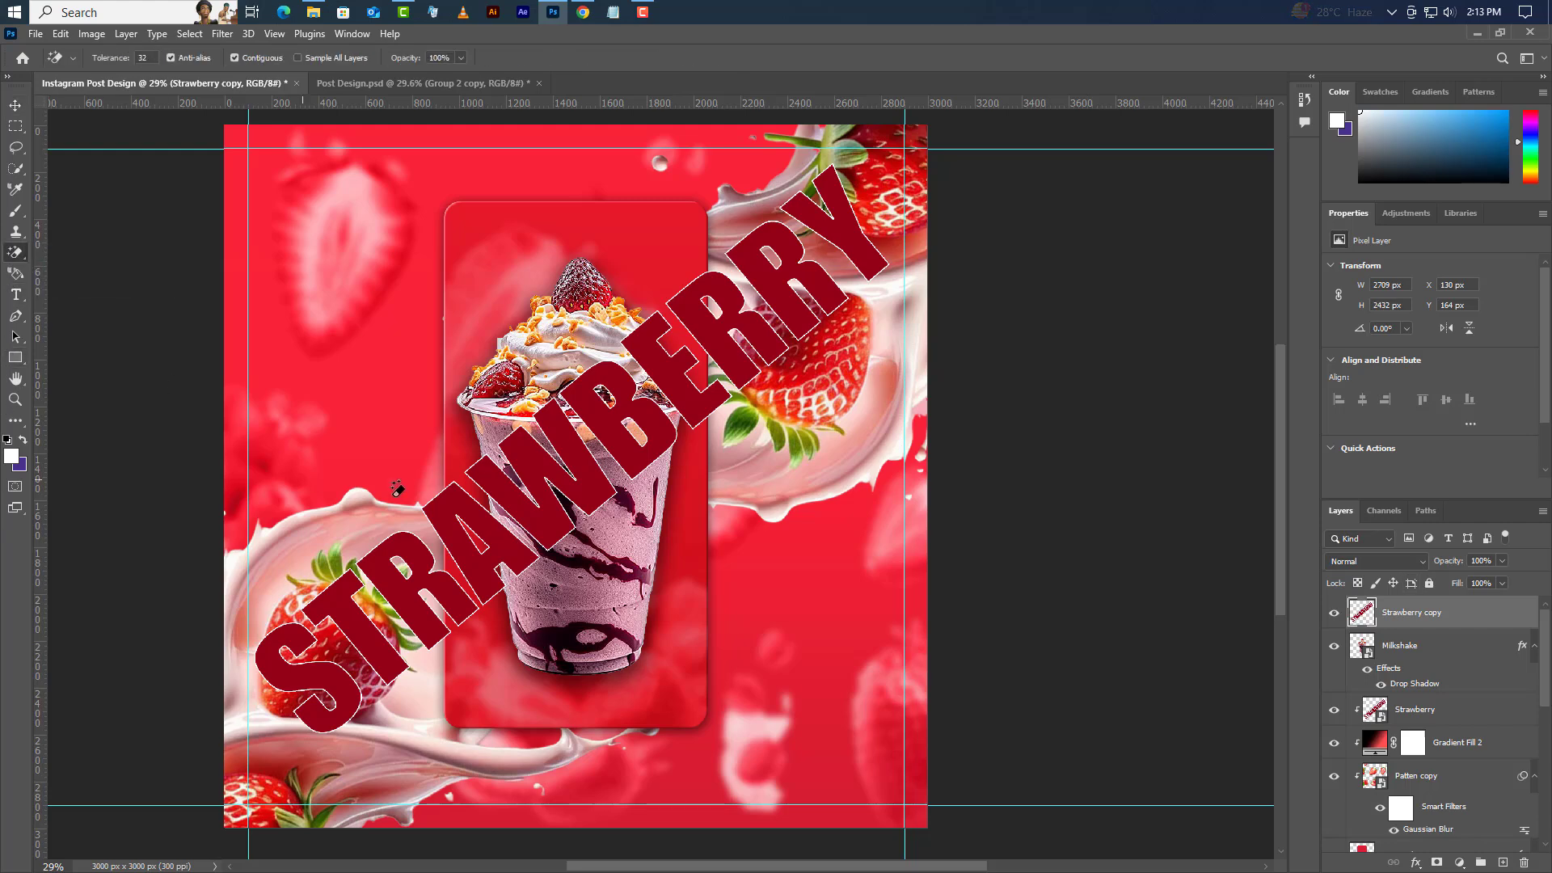
left_click(652, 414)
left_click(682, 374)
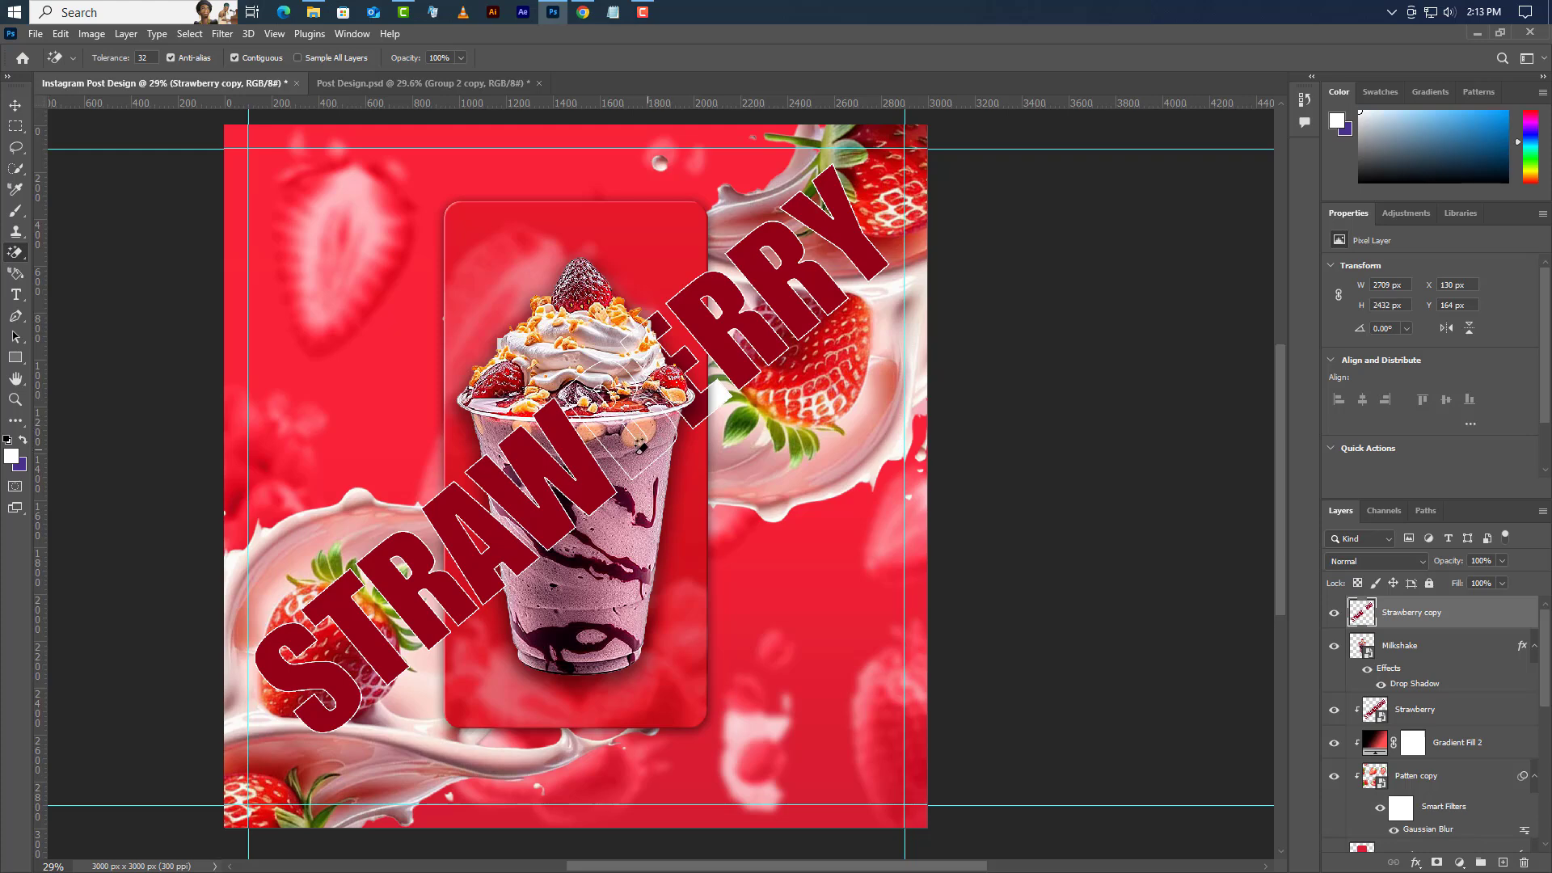
left_click(571, 501)
left_click(511, 538)
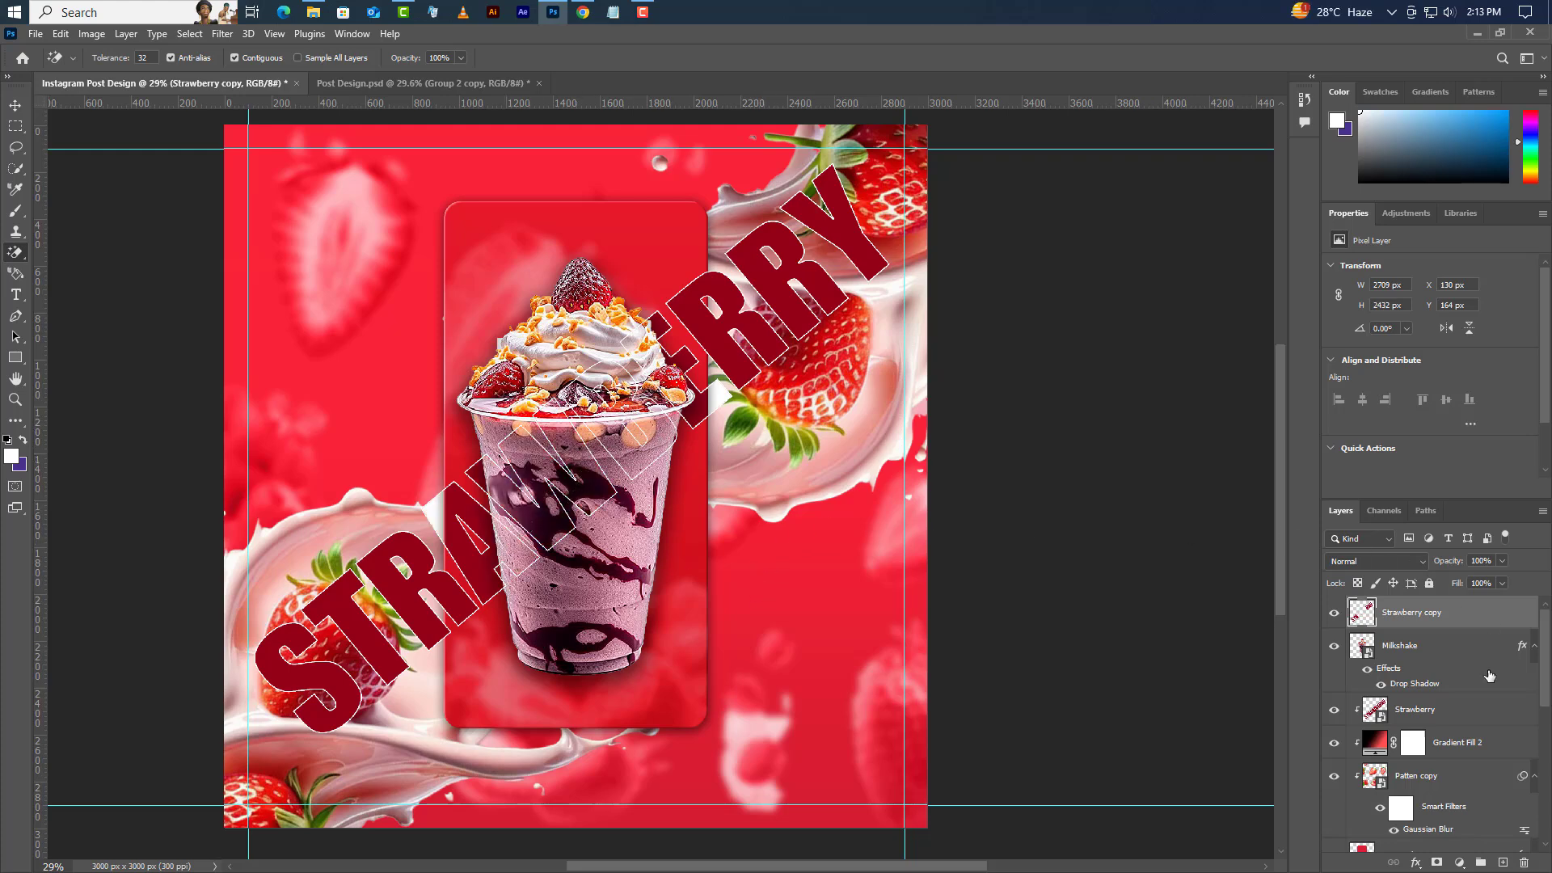
Load the Milkshake layer's outline as a selection and invert it, keeping the Strawberry copy layer active
left_click(1365, 649, "ctrl")
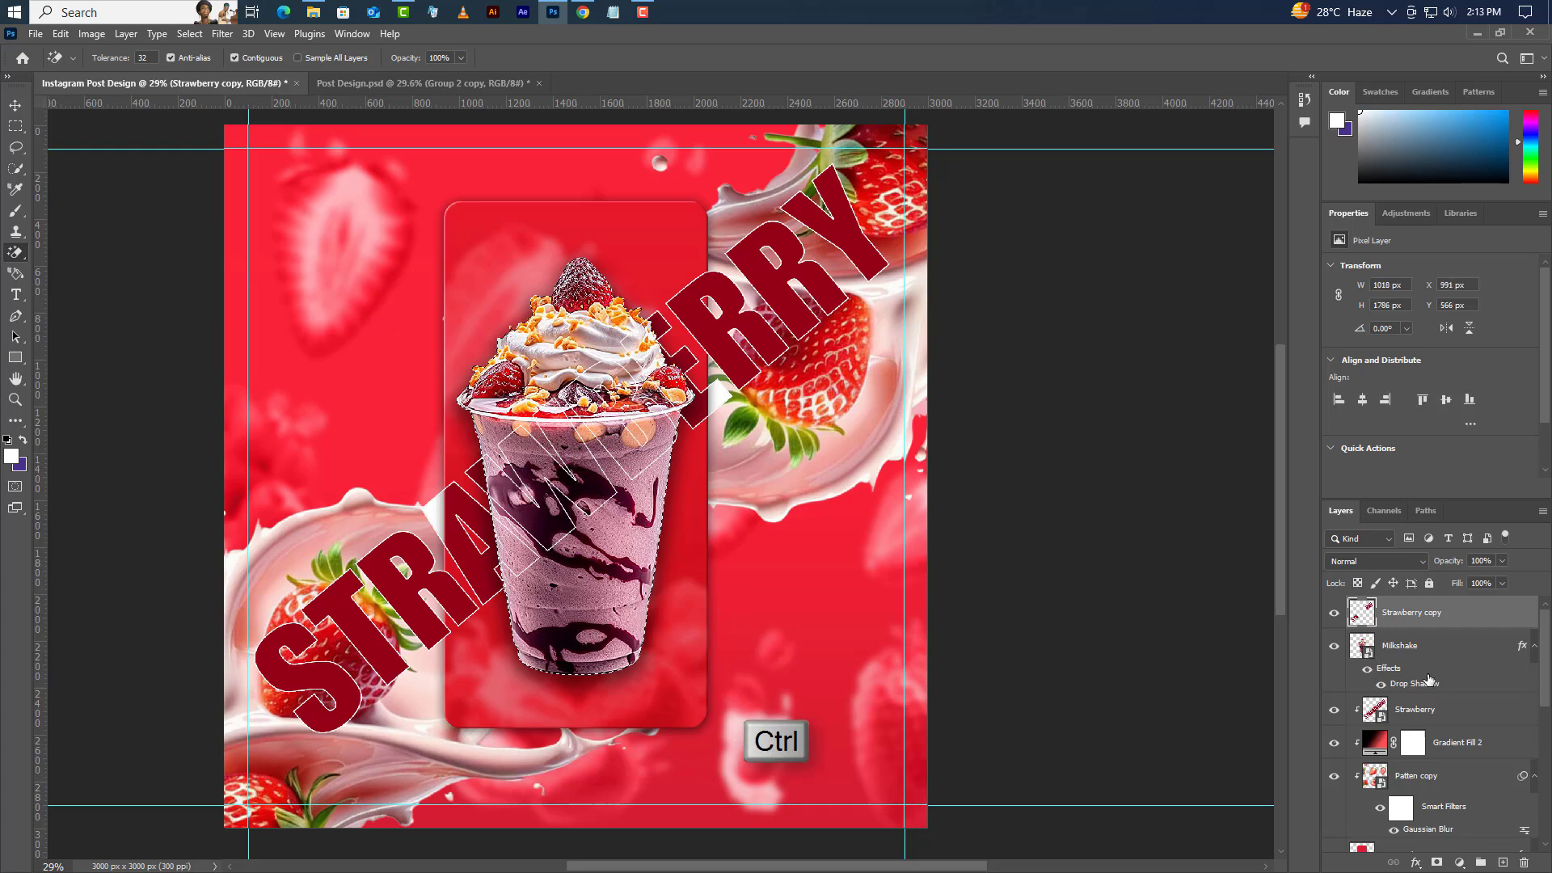
left_click(190, 34)
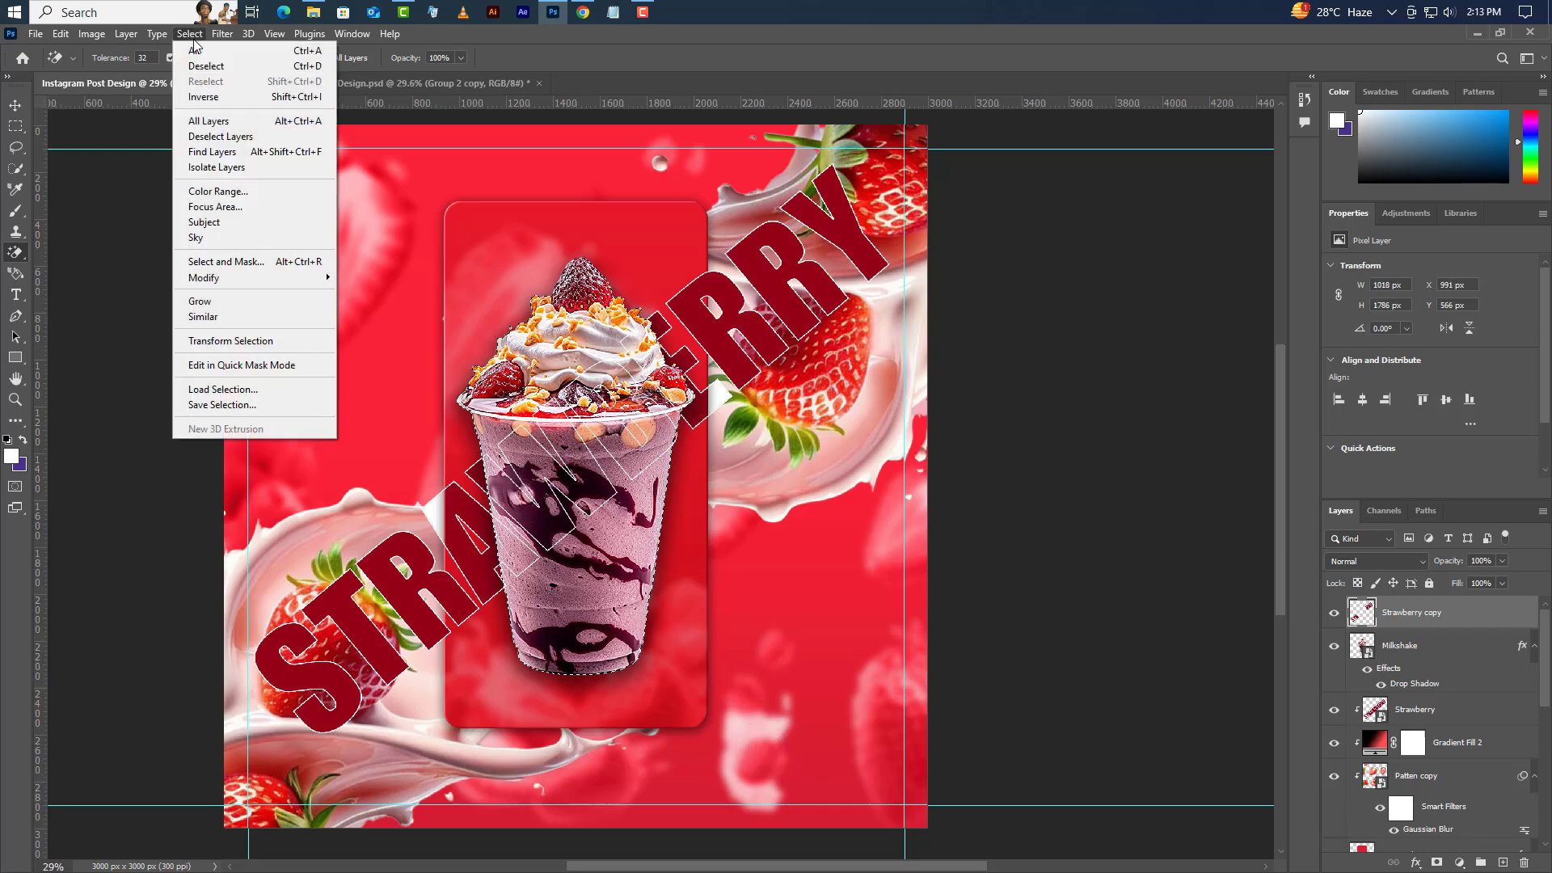
left_click(204, 97)
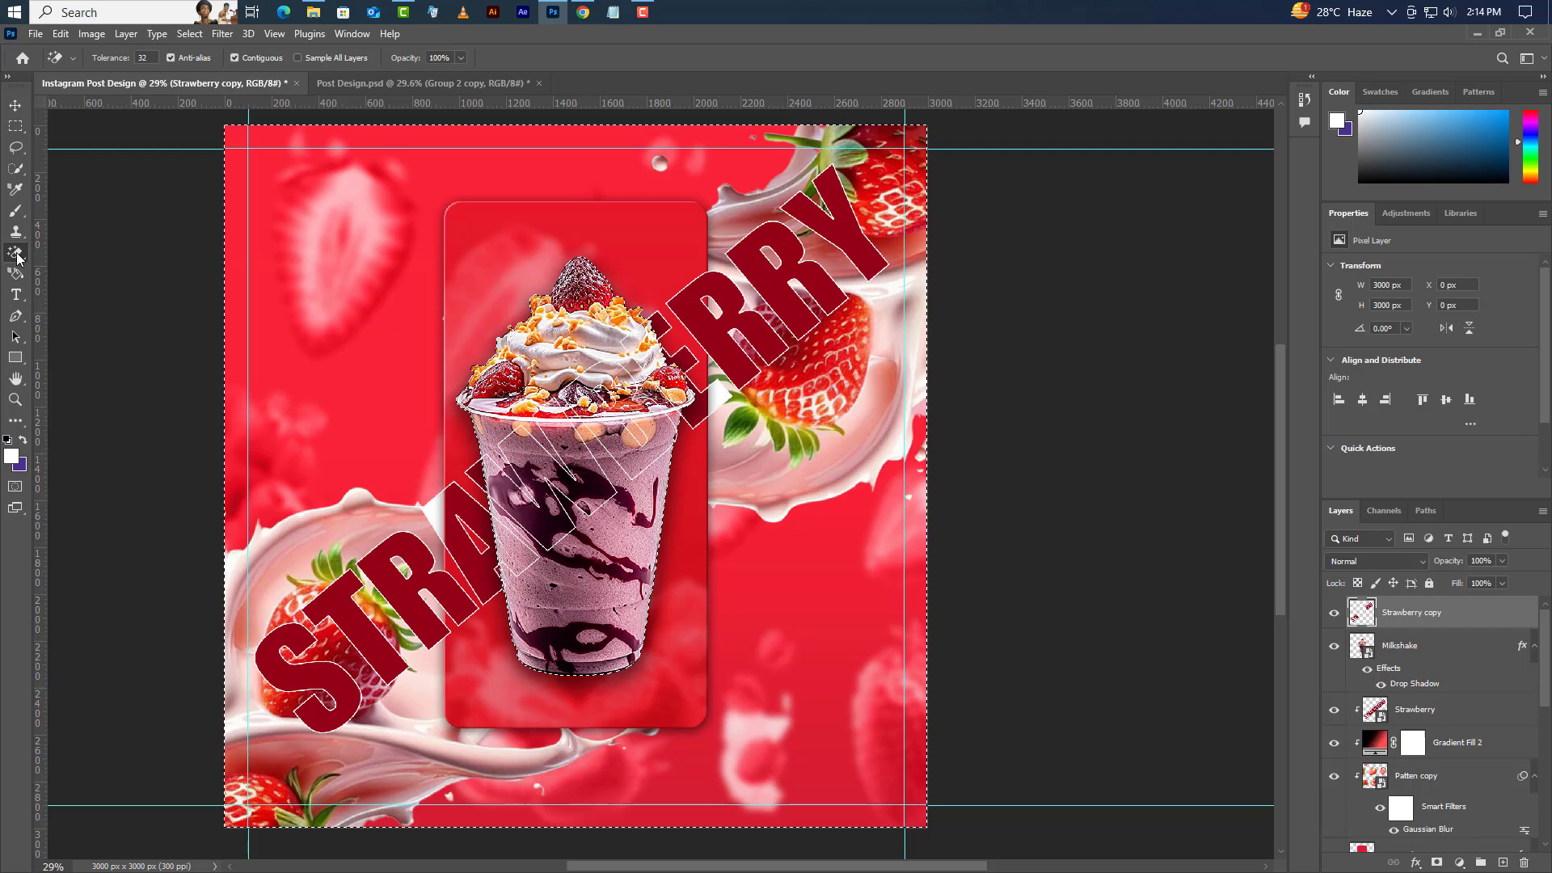
Erase the Strawberry copy lettering outside the milkshake at both ends of the title with the standard Eraser, and deselect
right_click(16, 252)
left_click(60, 253)
mouse_move(711, 284)
left_mouse_down()
mouse_move(808, 235)
mouse_move(764, 388)
mouse_move(835, 237)
mouse_move(883, 218)
left_mouse_up()
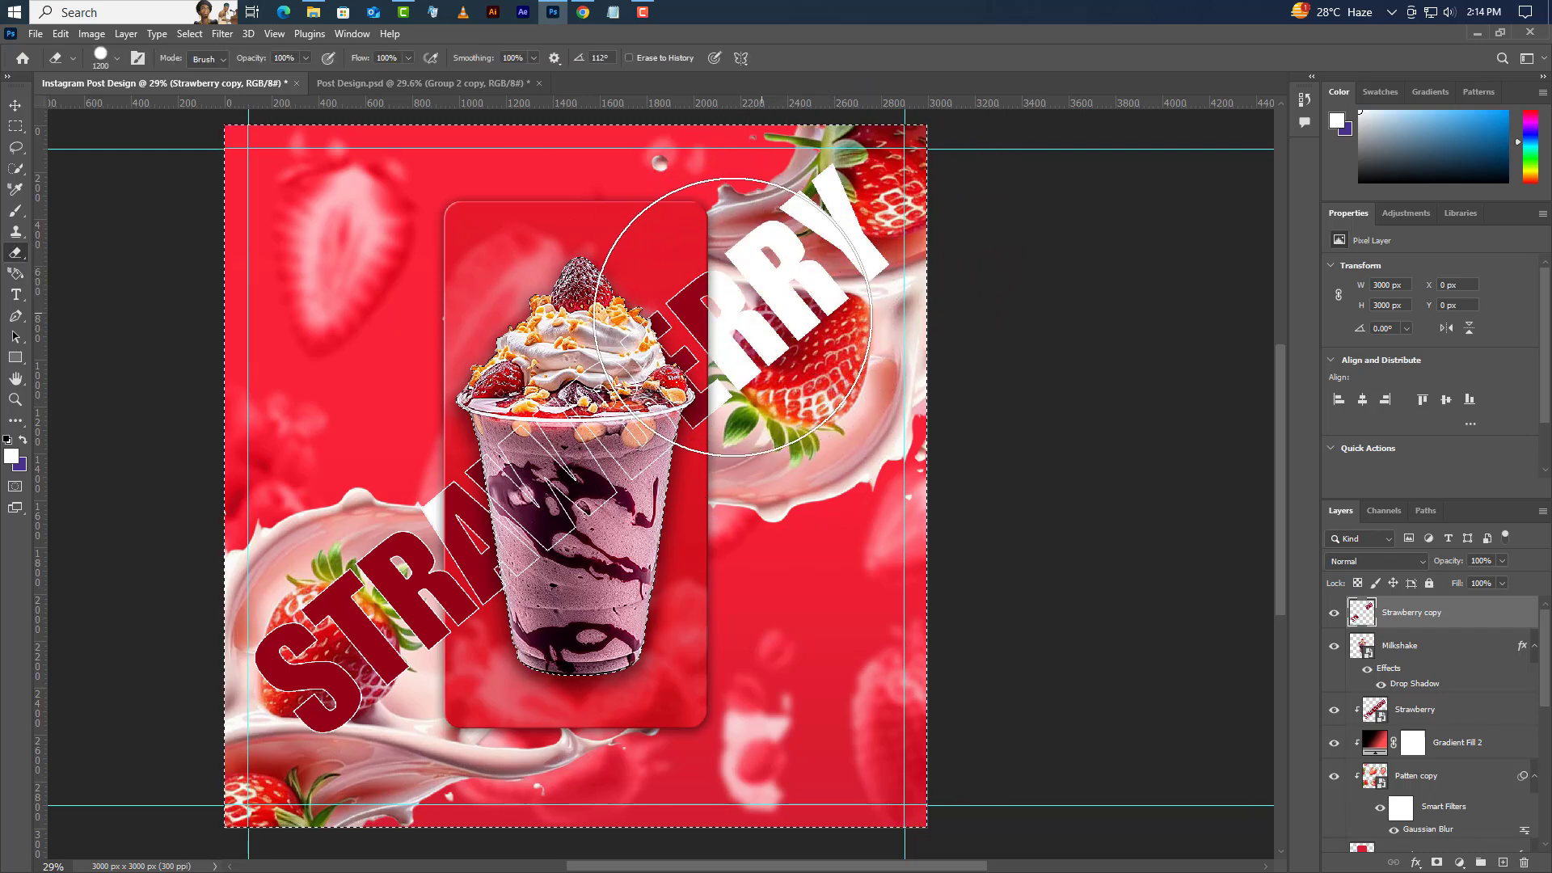
mouse_move(527, 512)
left_mouse_down()
mouse_move(363, 485)
mouse_move(388, 566)
mouse_move(323, 663)
mouse_move(249, 732)
left_mouse_up()
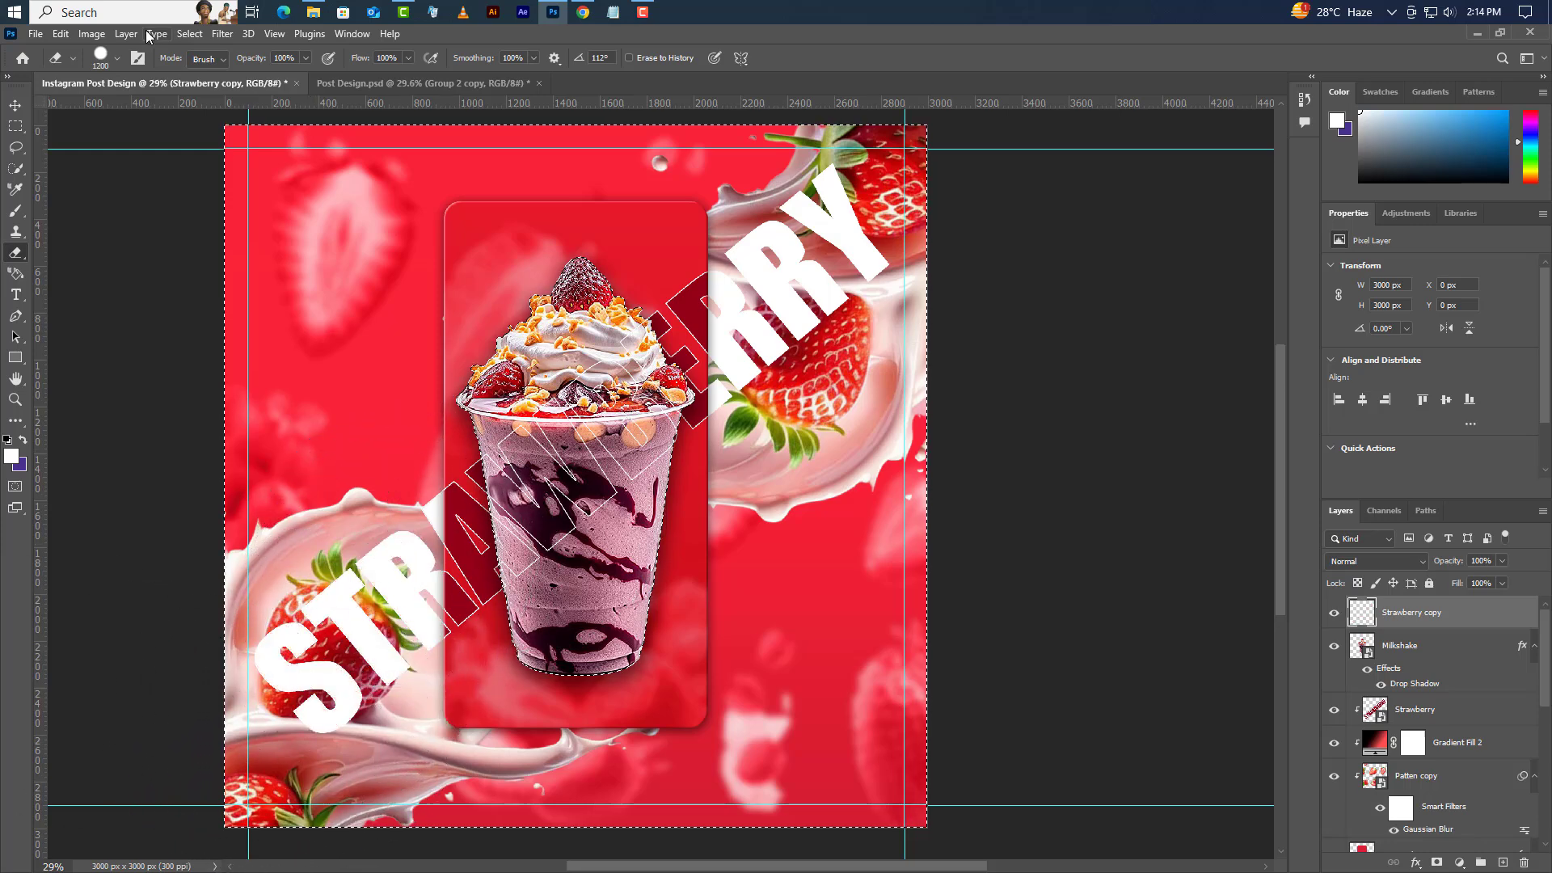
left_click(190, 33)
left_click(206, 64)
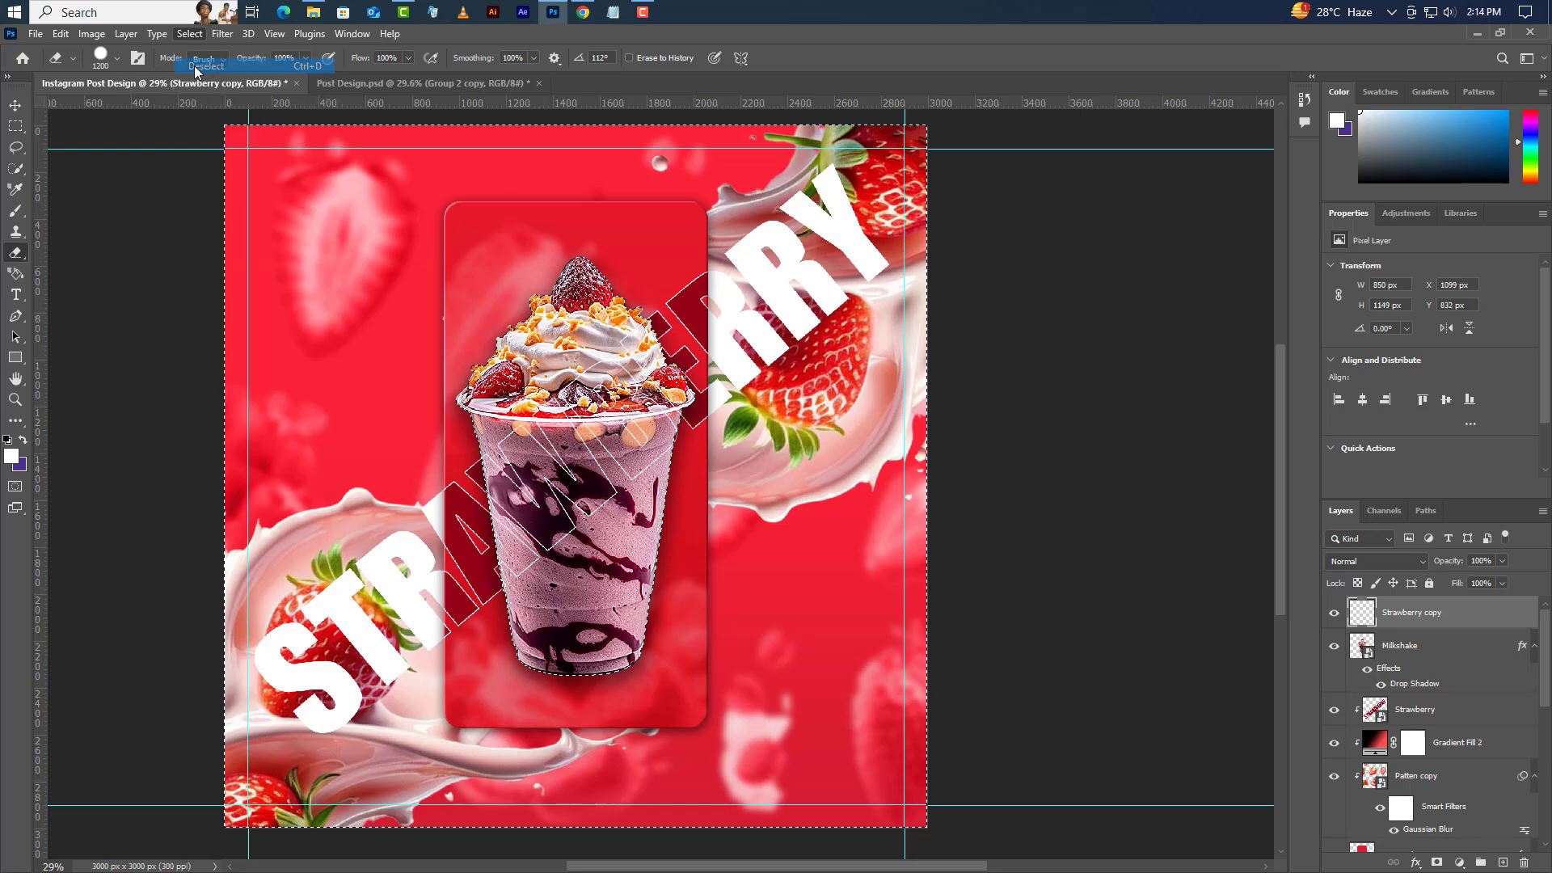
left_click(15, 105)
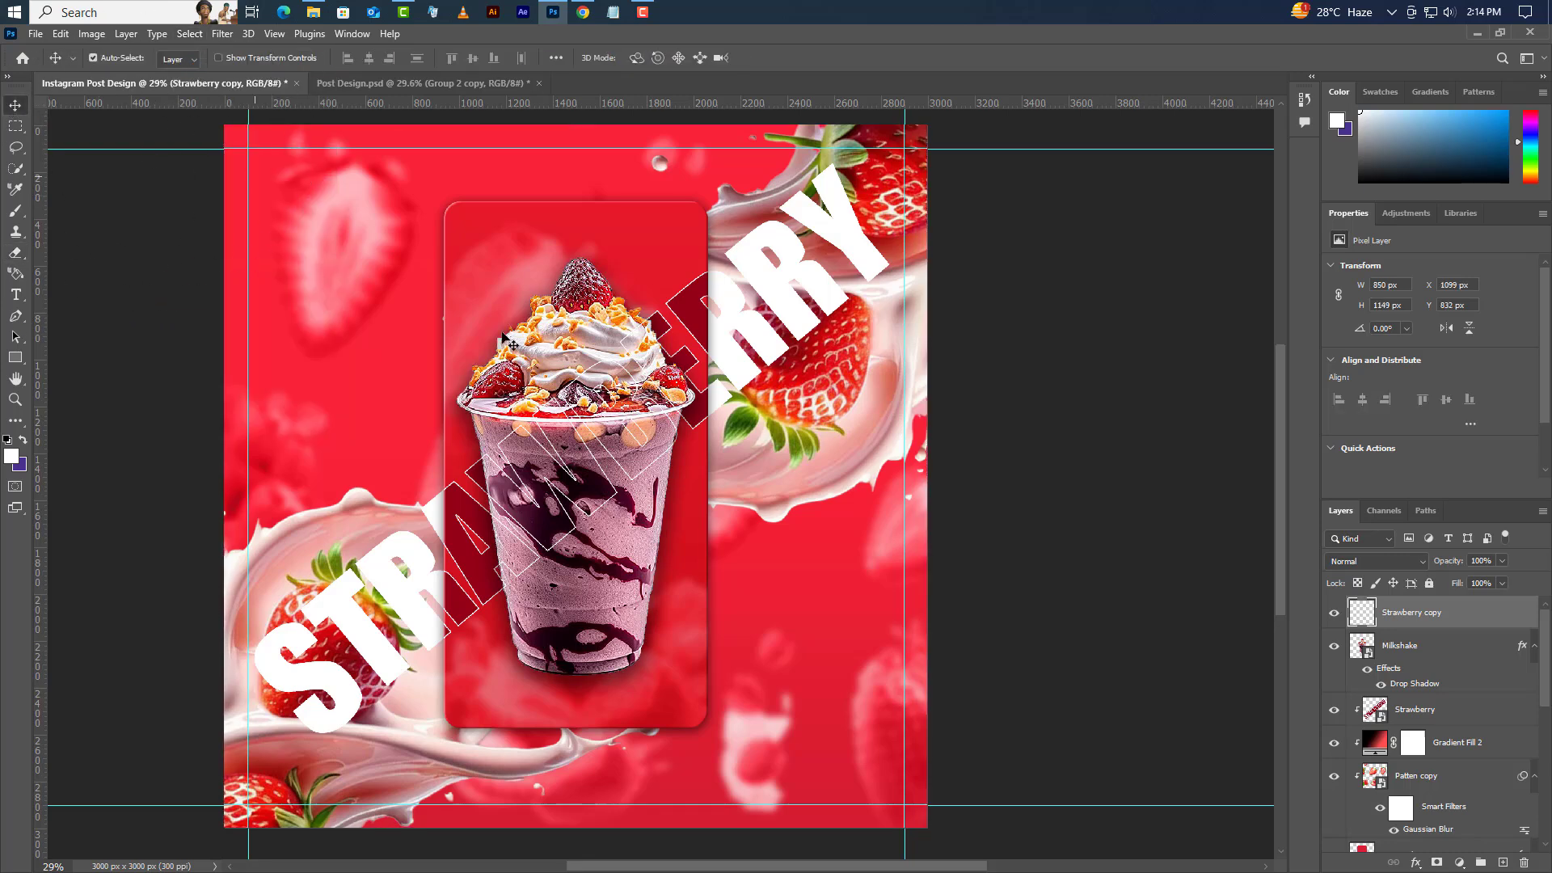
Add a Normal #89101d drop shadow to the Strawberry type layer: 100% opacity, 90° angle, 20 px distance, 0% spread, 50 px size
scroll(1442, 719, "down", 3)
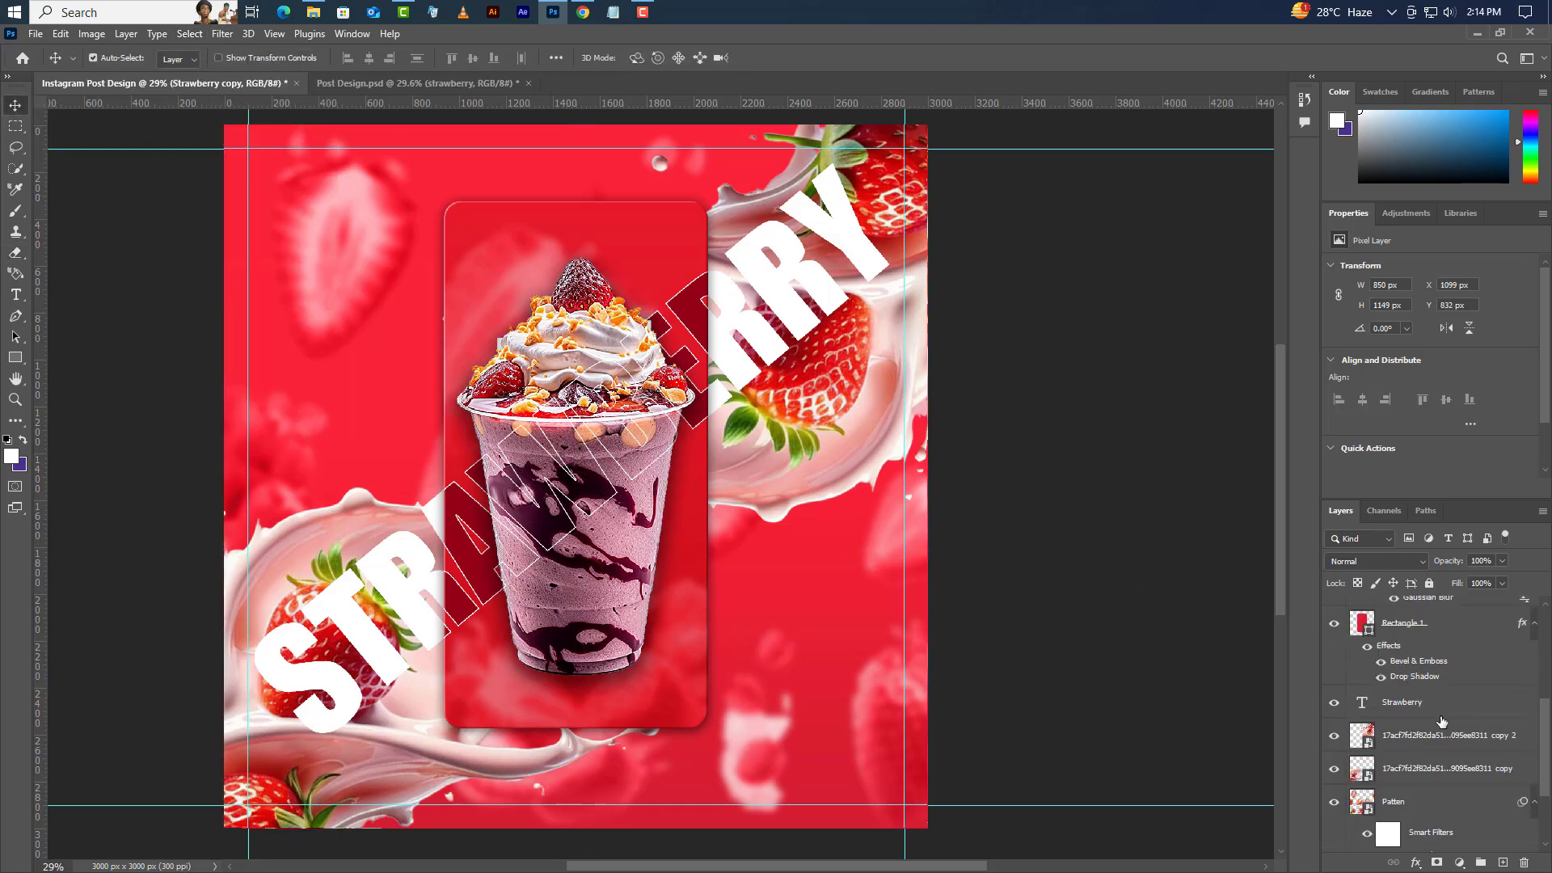
left_click(1427, 703)
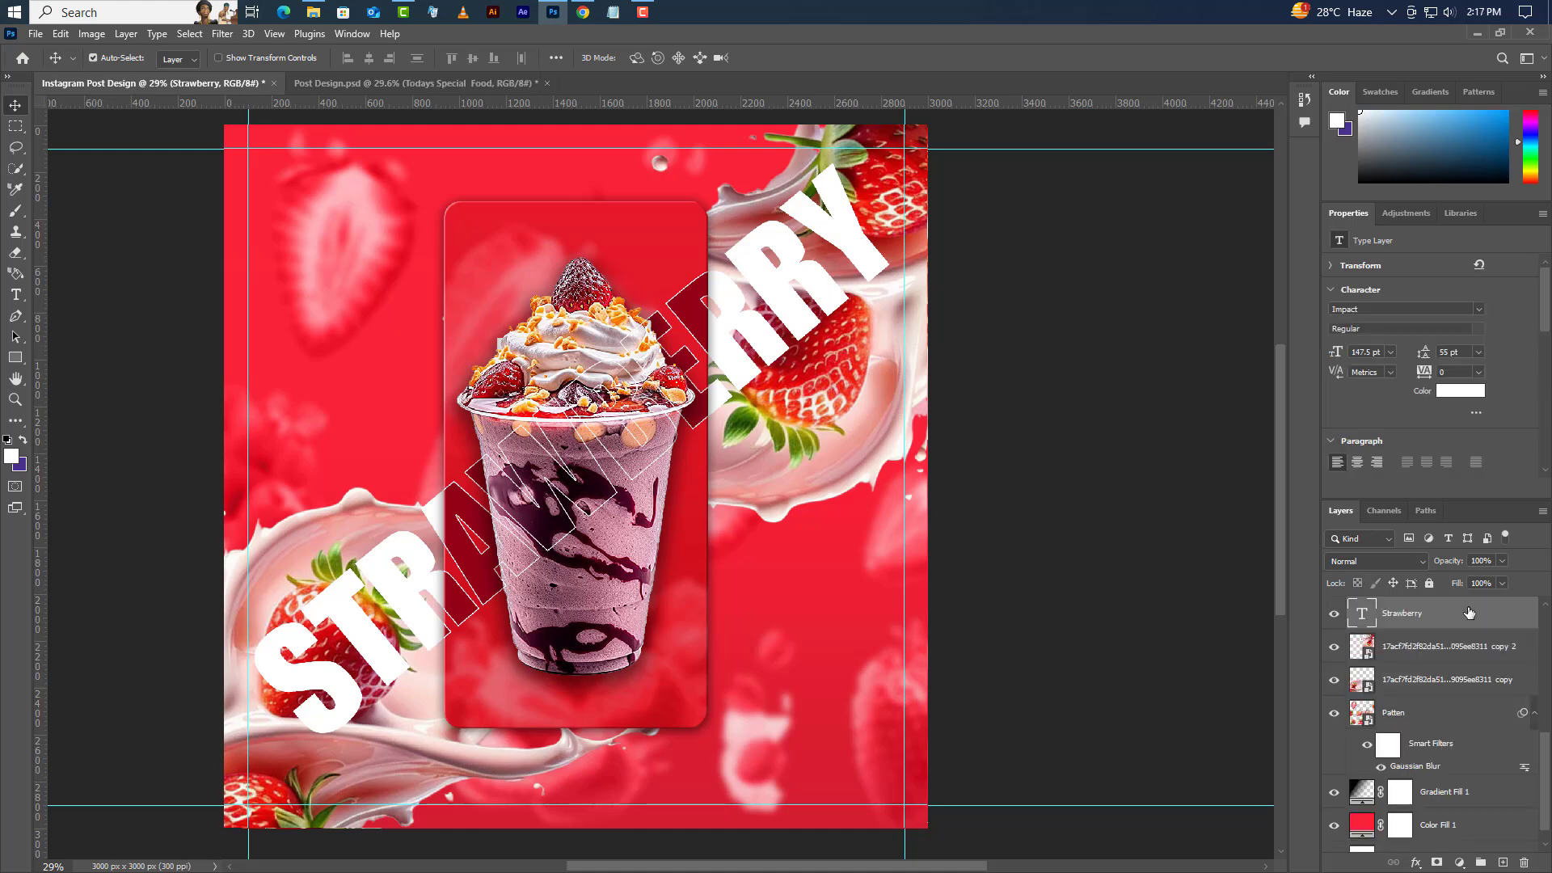
right_click(1467, 613)
left_click(1365, 158)
left_click(1015, 647)
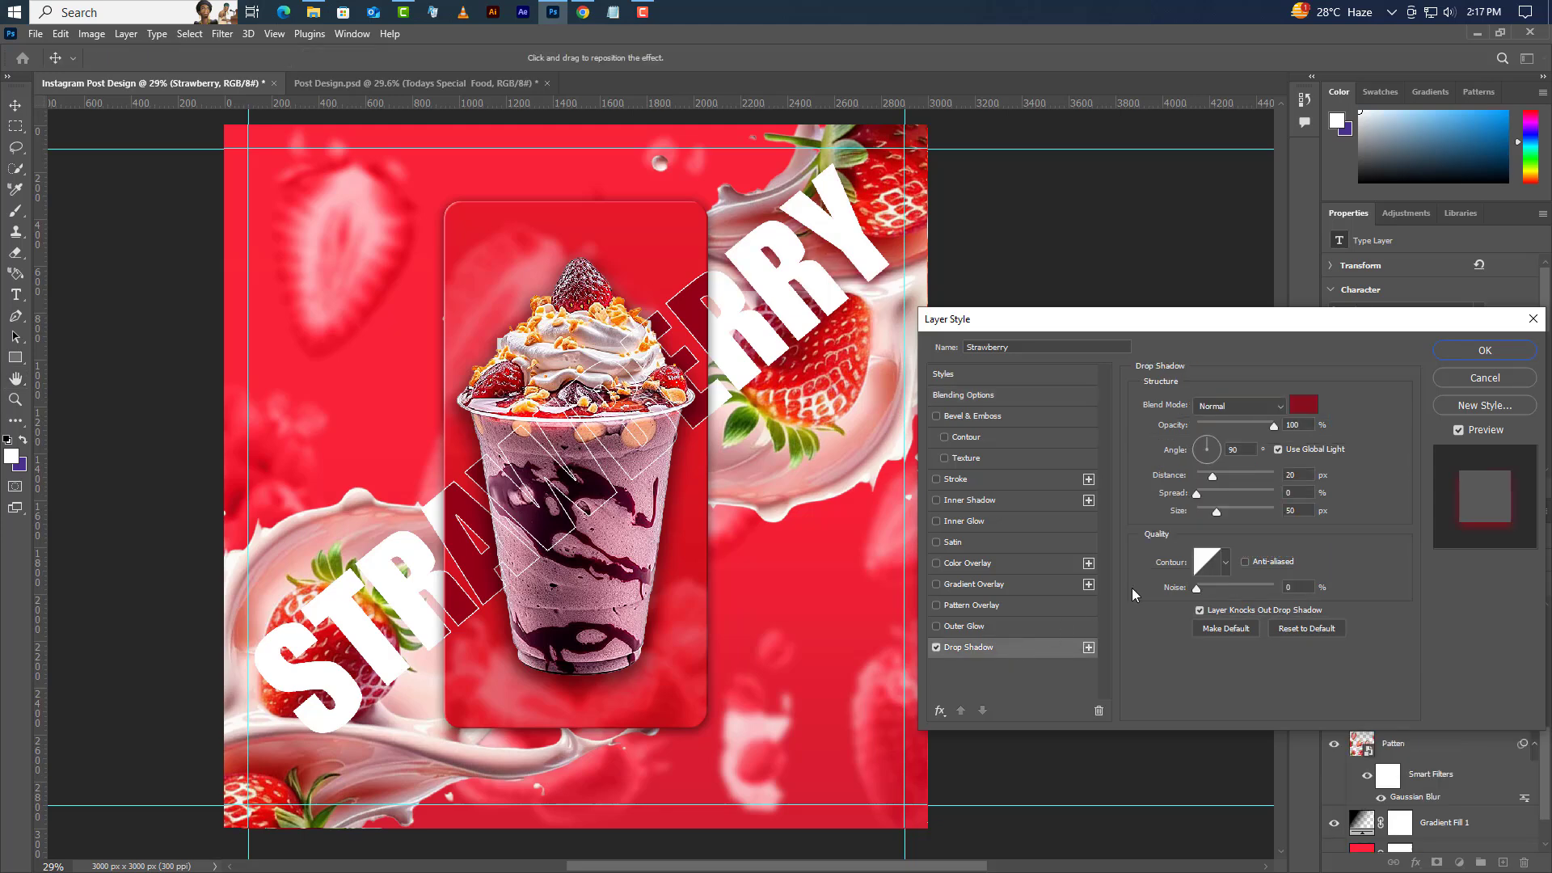
left_click(1304, 406)
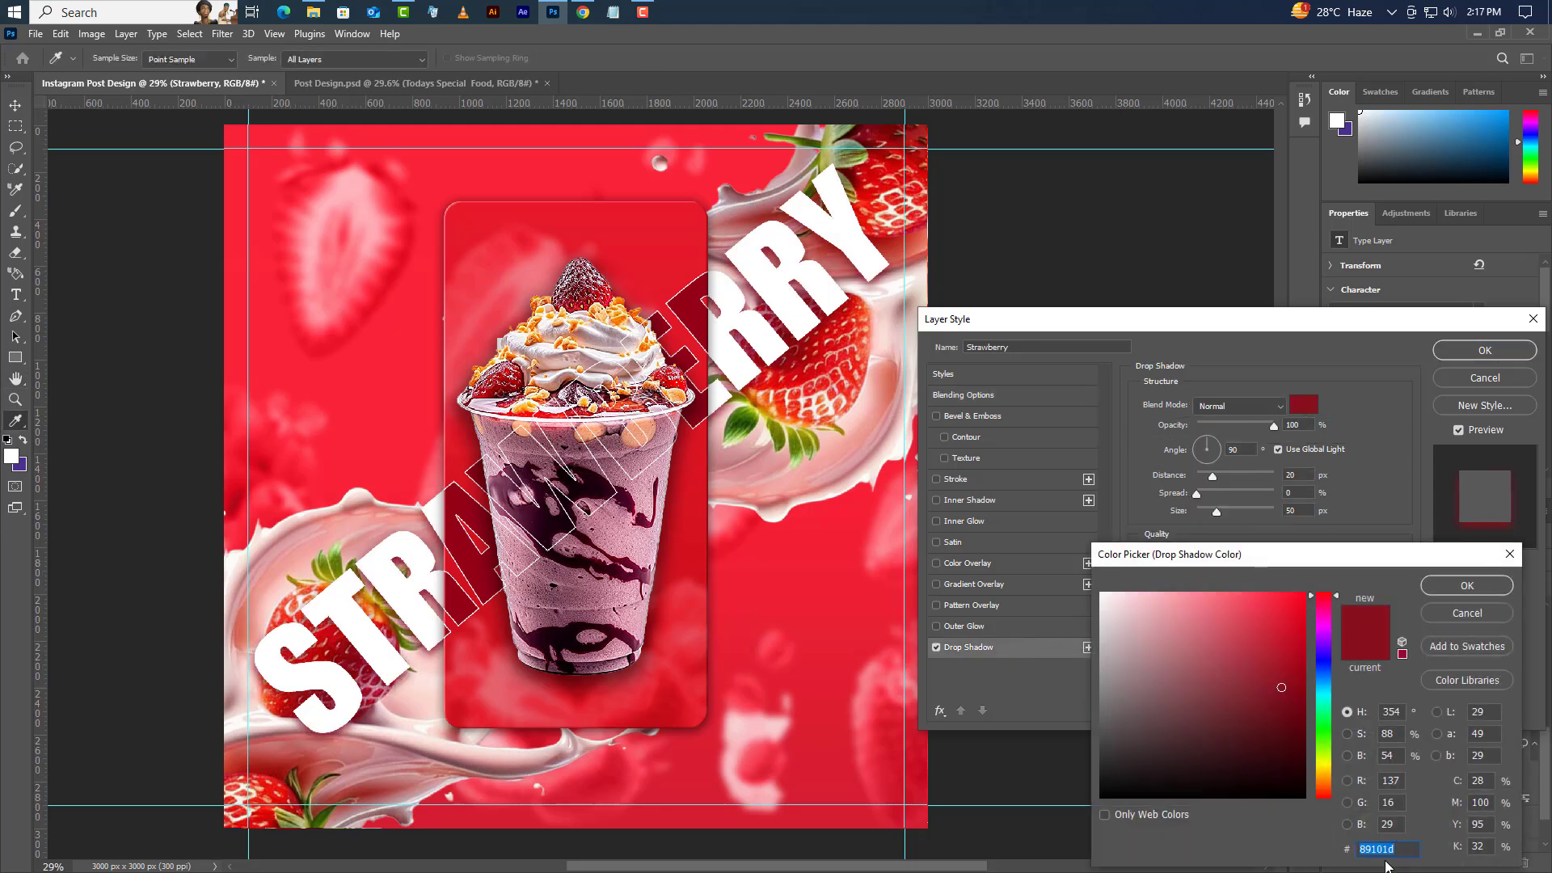
left_click(1466, 587)
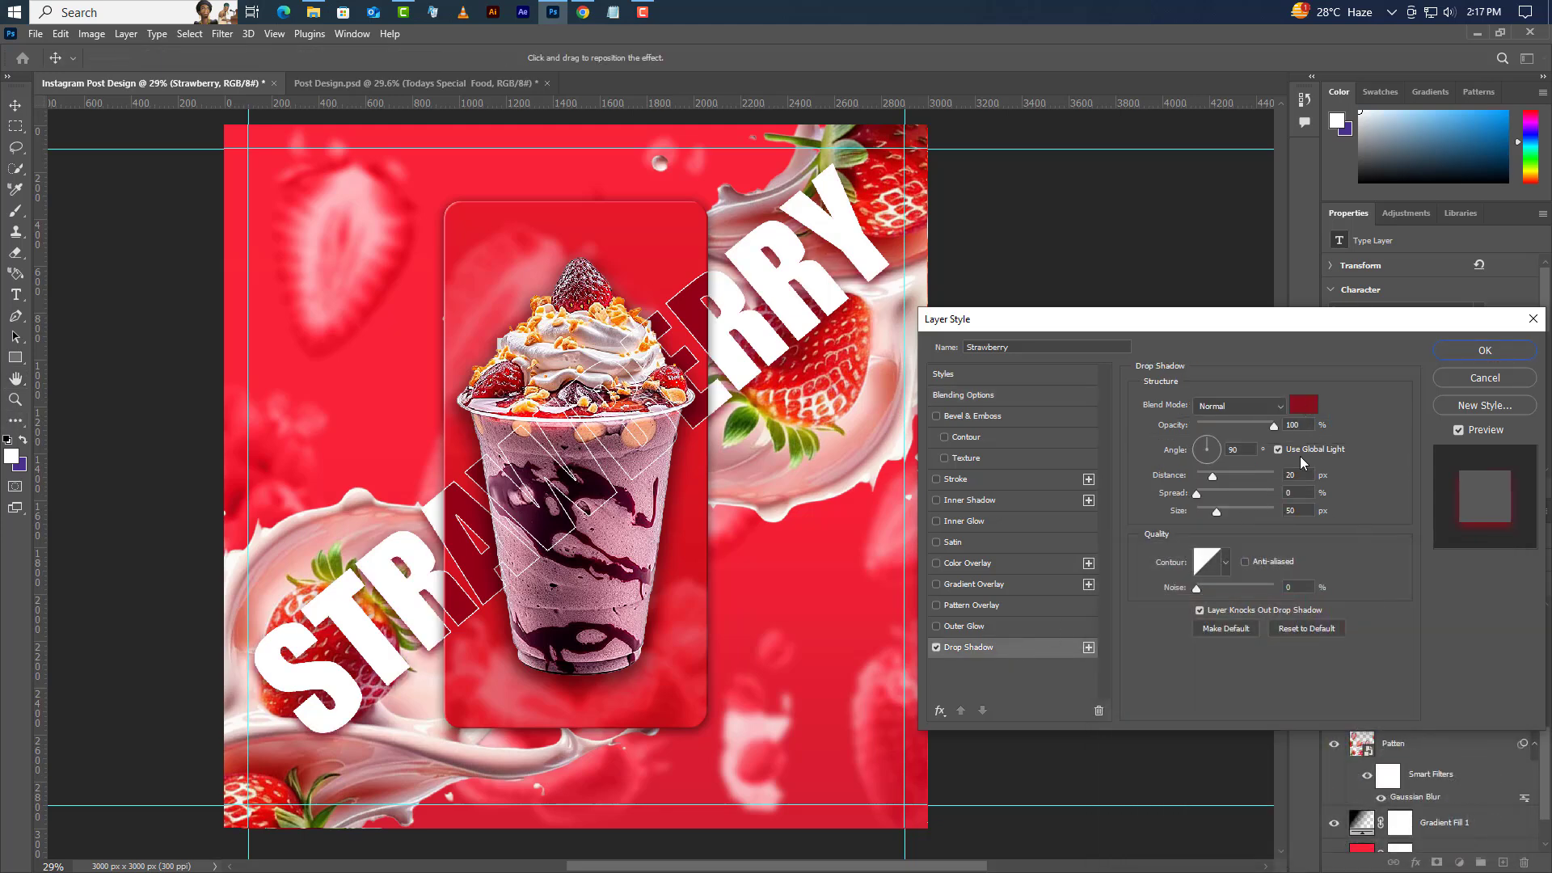
double_click(1297, 476)
left_click(1468, 355)
Place Logo 03.png at its original scale inside the upper-left margin guides, positioned at X 304 px, Y 261.5 px
left_click(1480, 33)
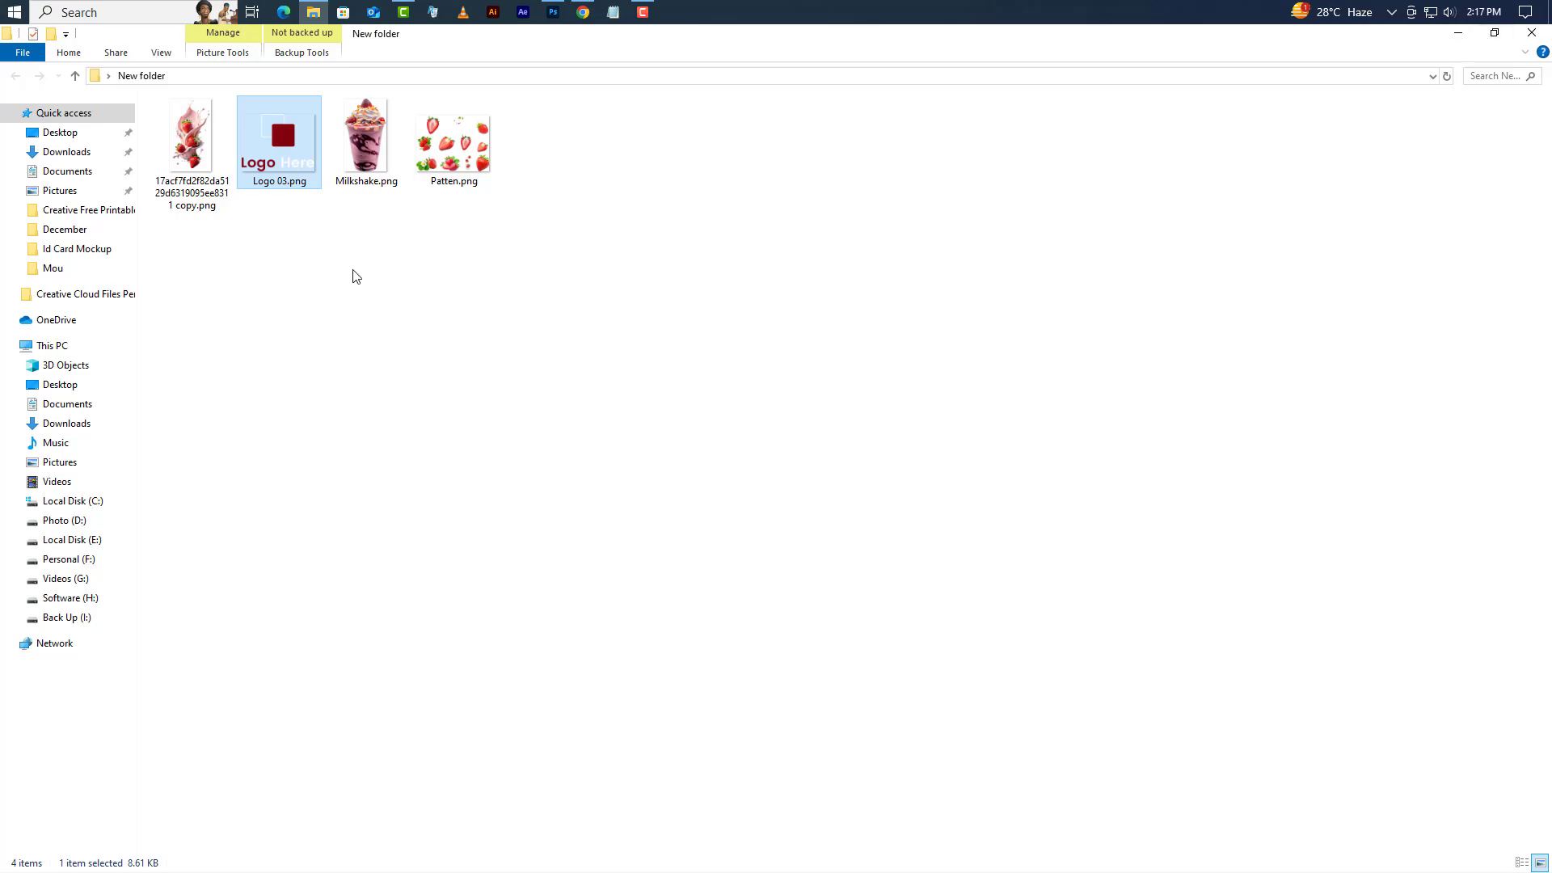
left_click_drag(271, 172, 485, 414)
left_click_drag(562, 465, 282, 172)
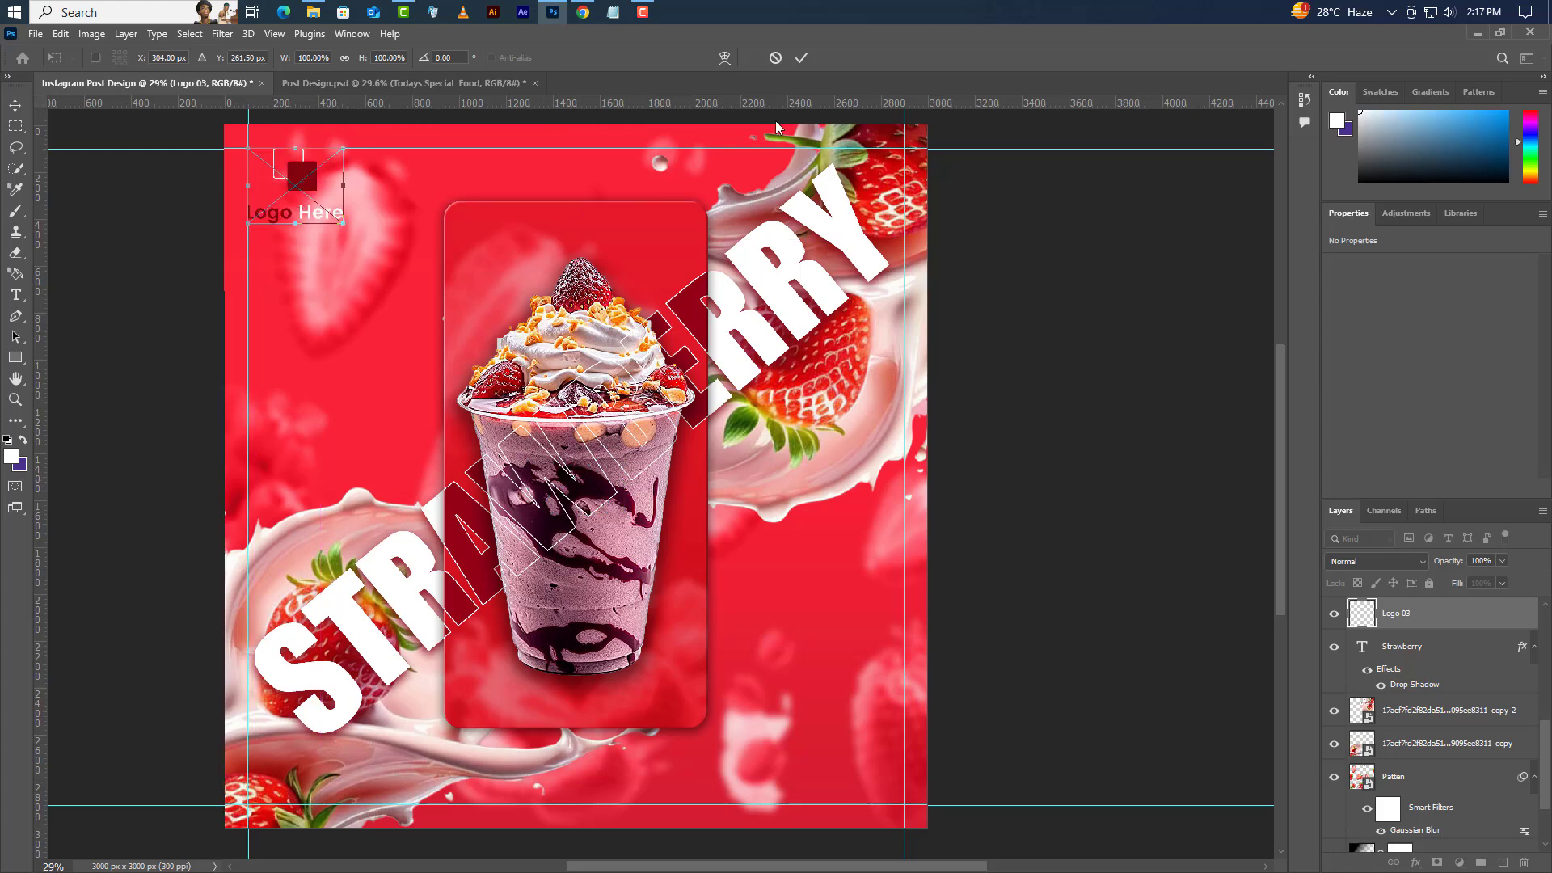
left_click(801, 56)
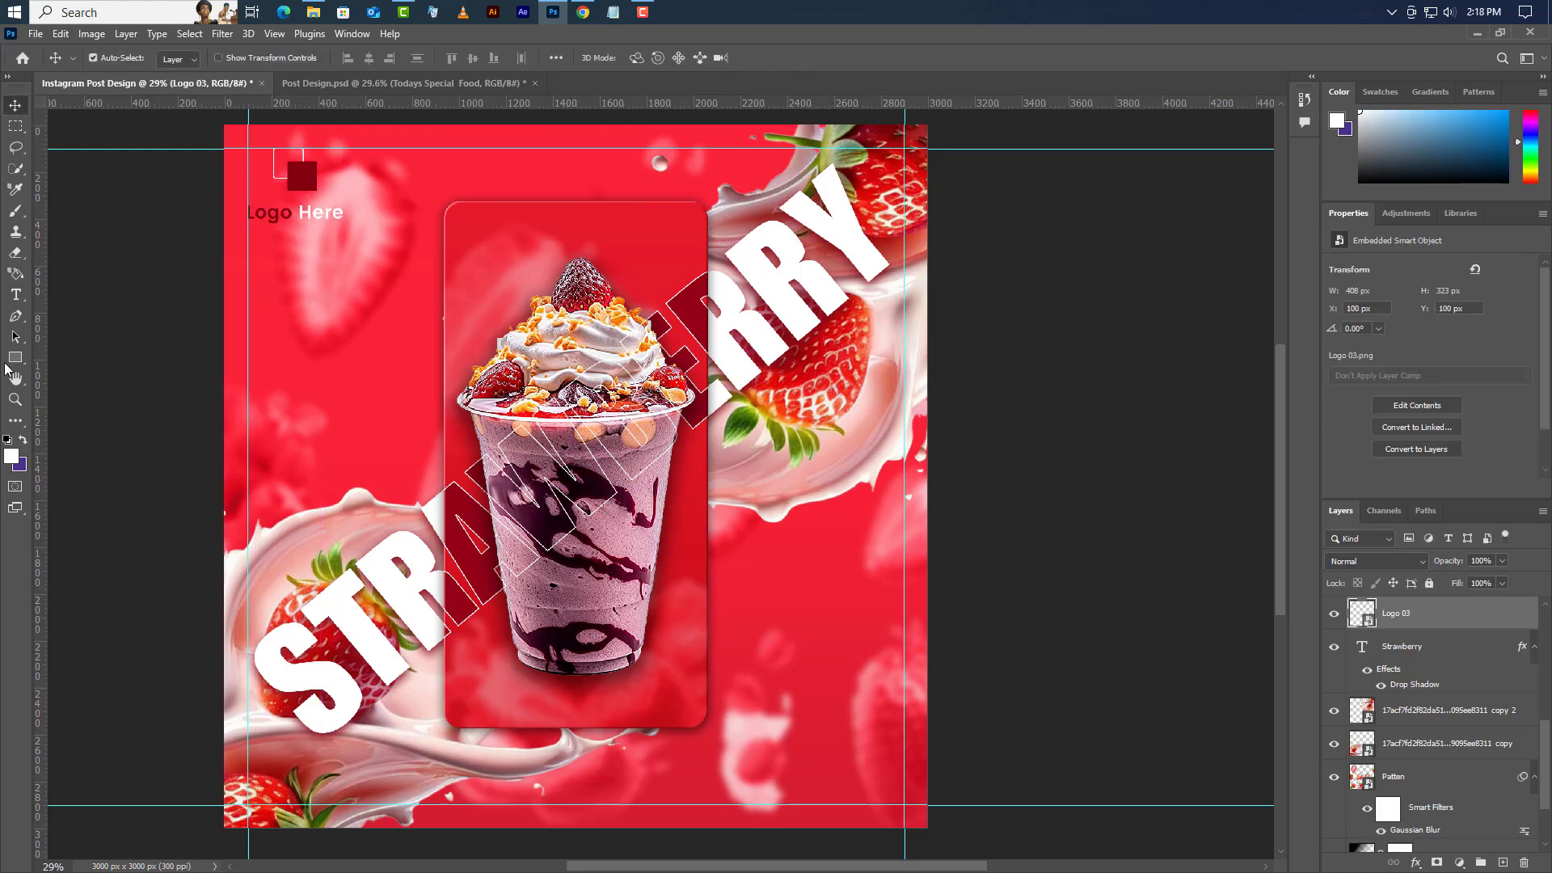
Add a two-line text below the logo at the left guide, reading "TODAYS" and "SPECIAL FOOD"
left_click(16, 296)
left_click(250, 370)
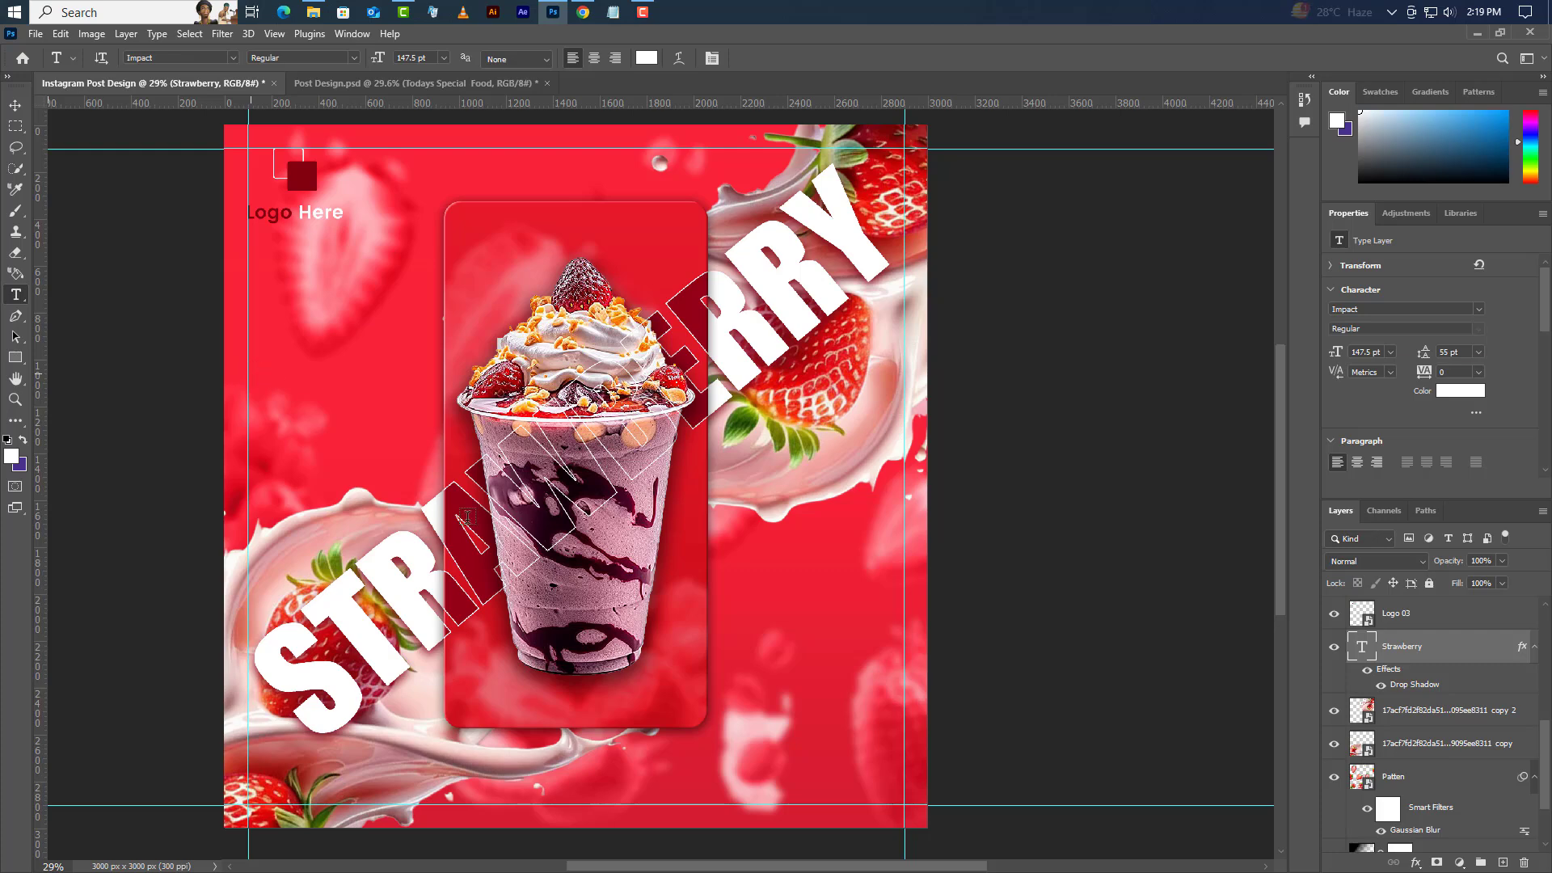
type("TO")
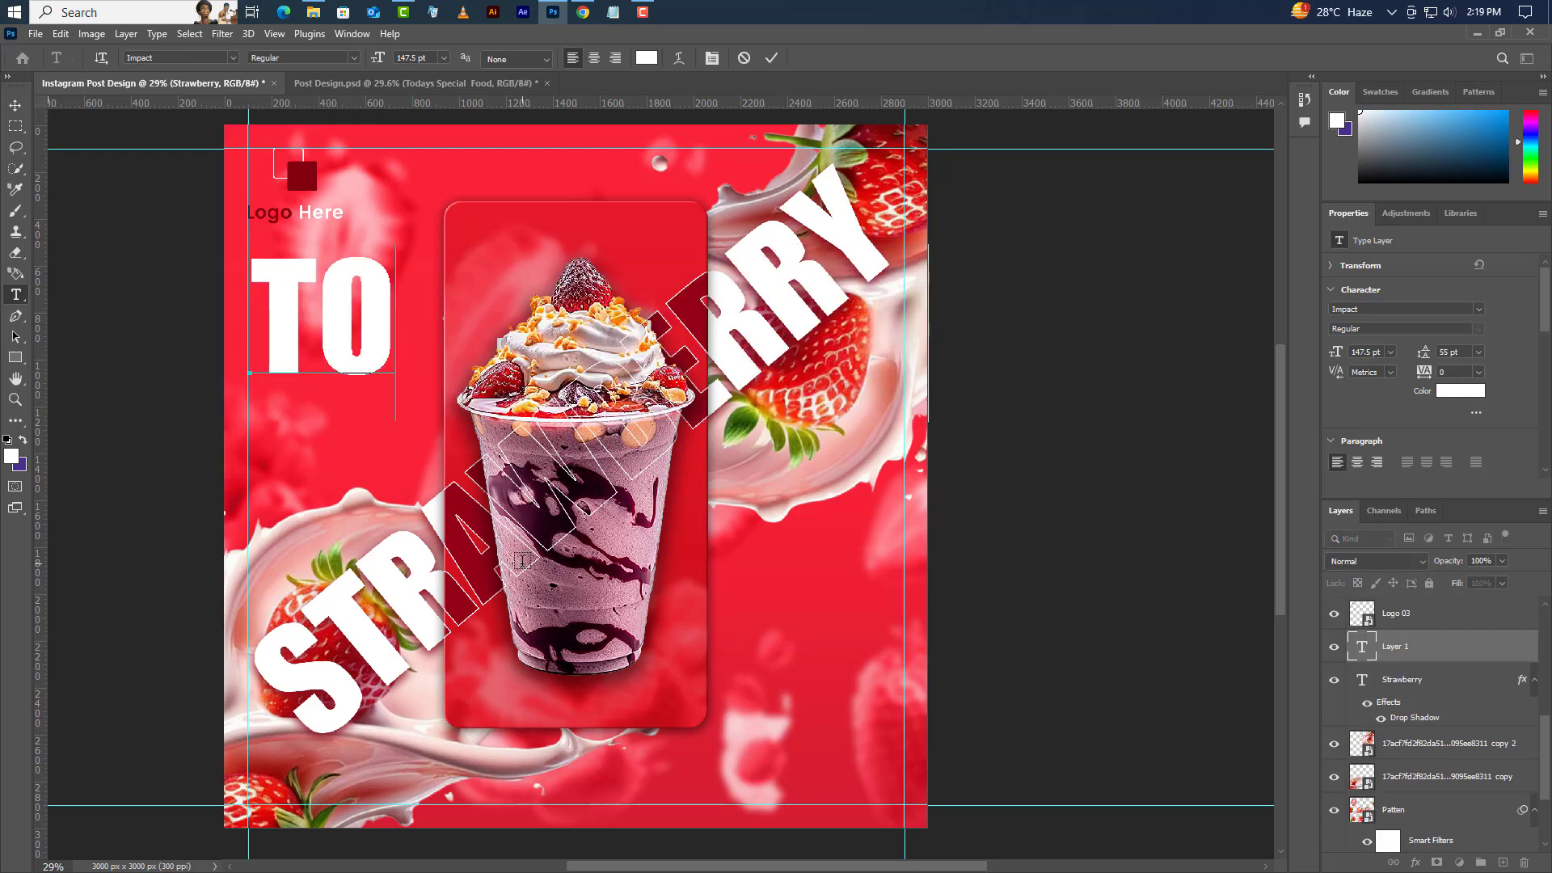
type("DAY")
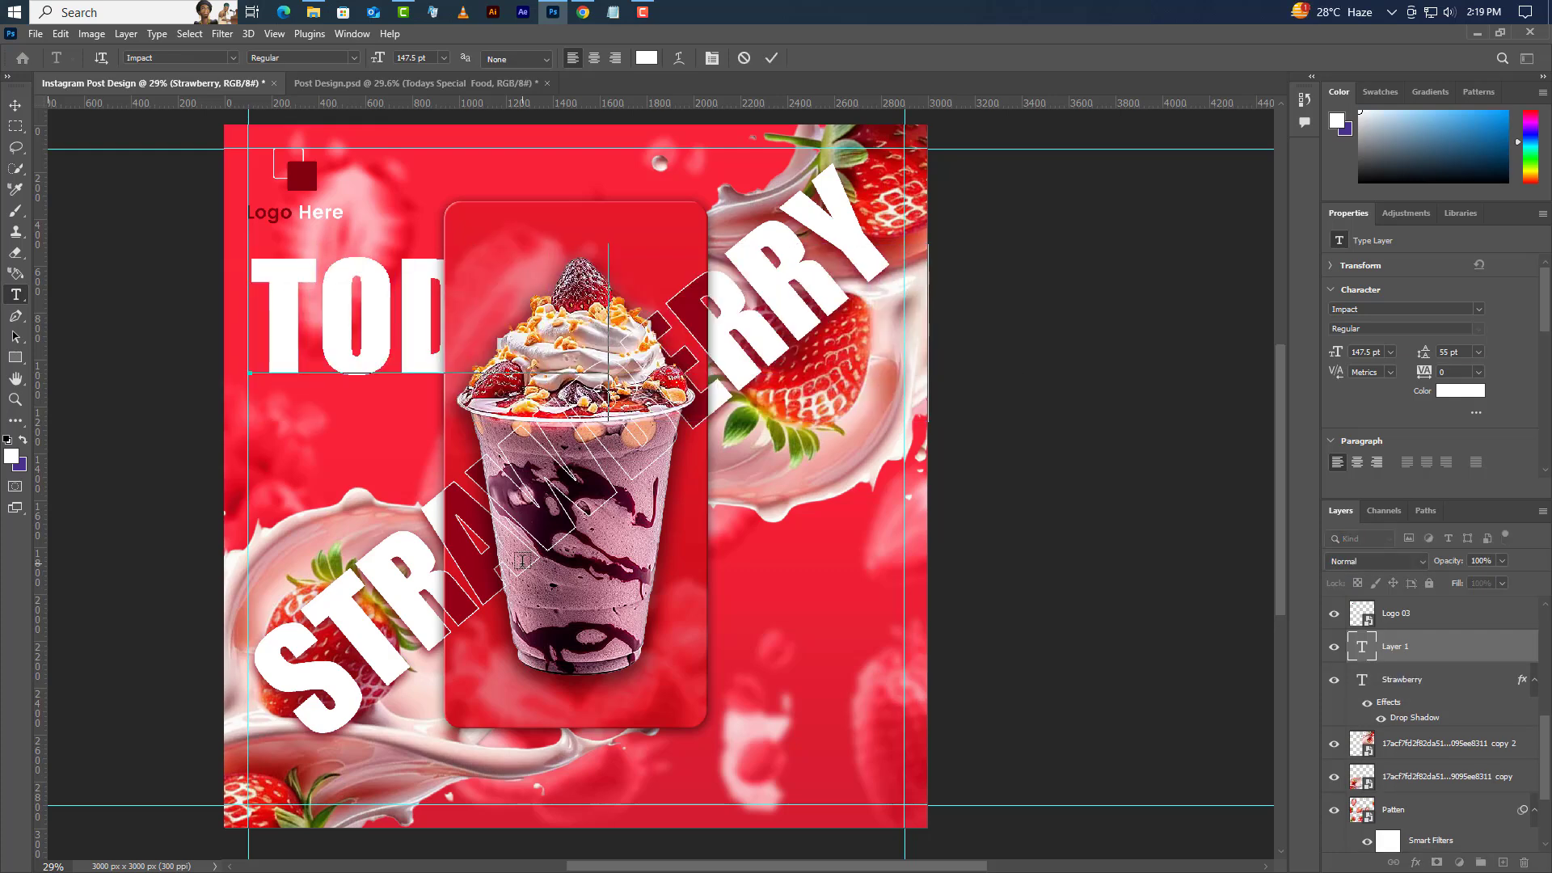
key("Return")
type("S")
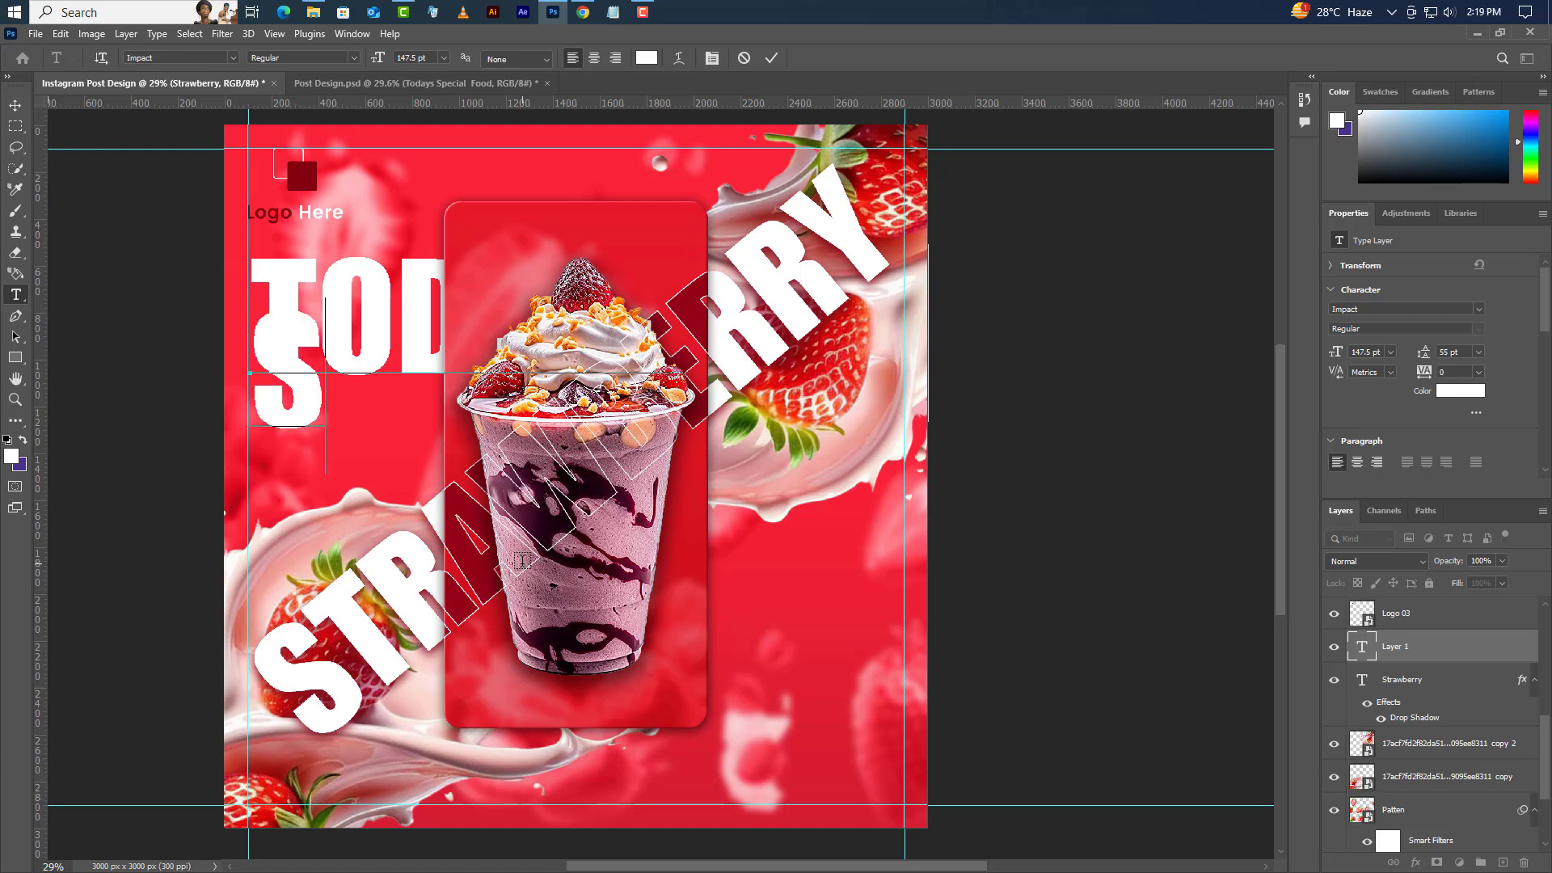
type("PE")
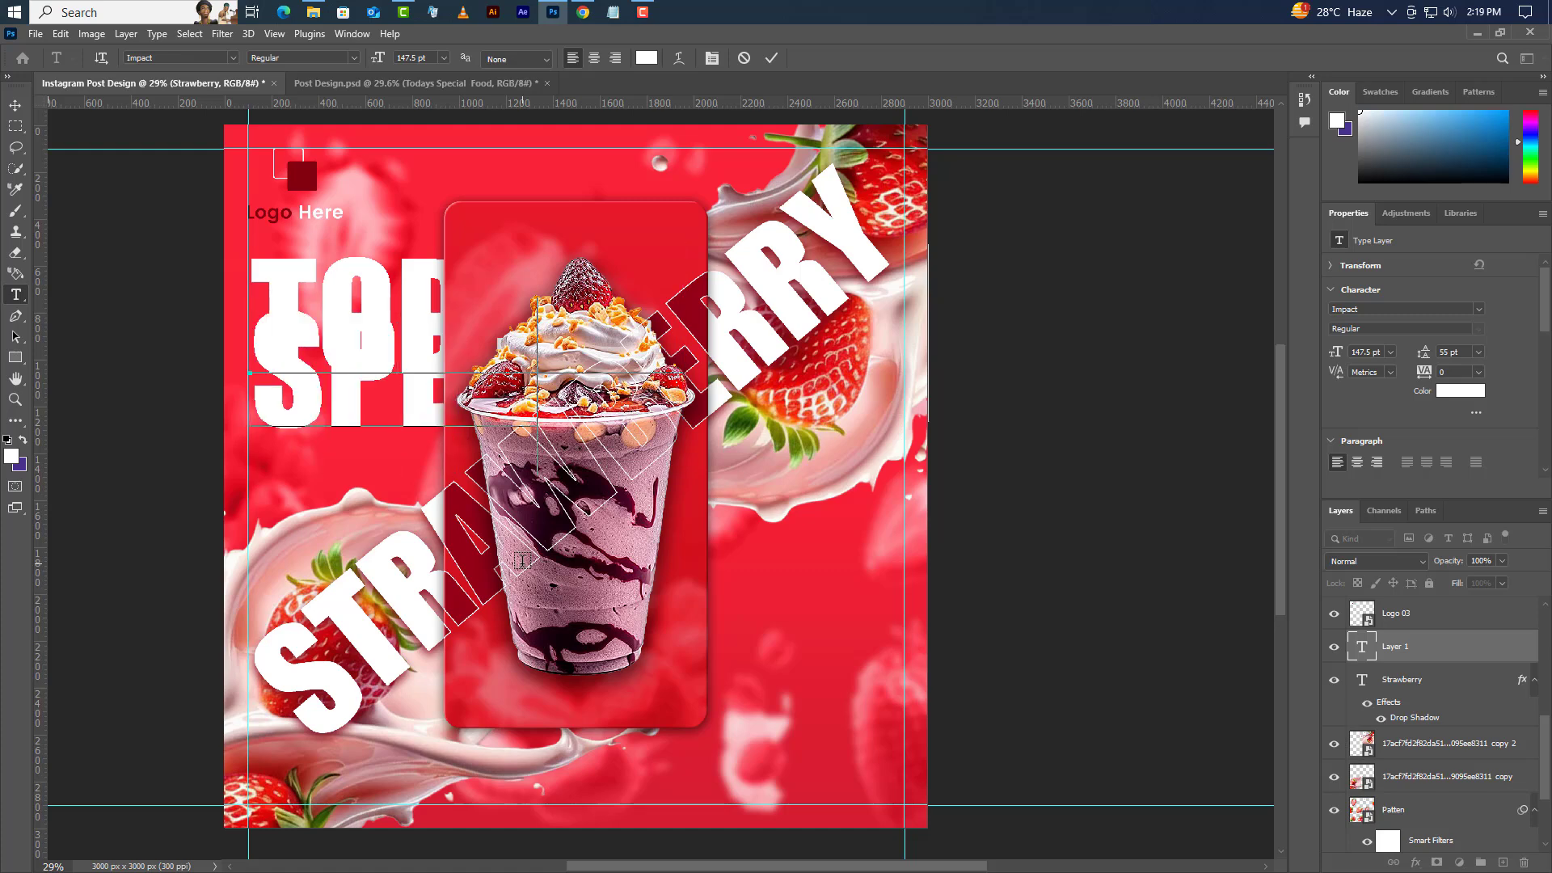
type("CIAL ")
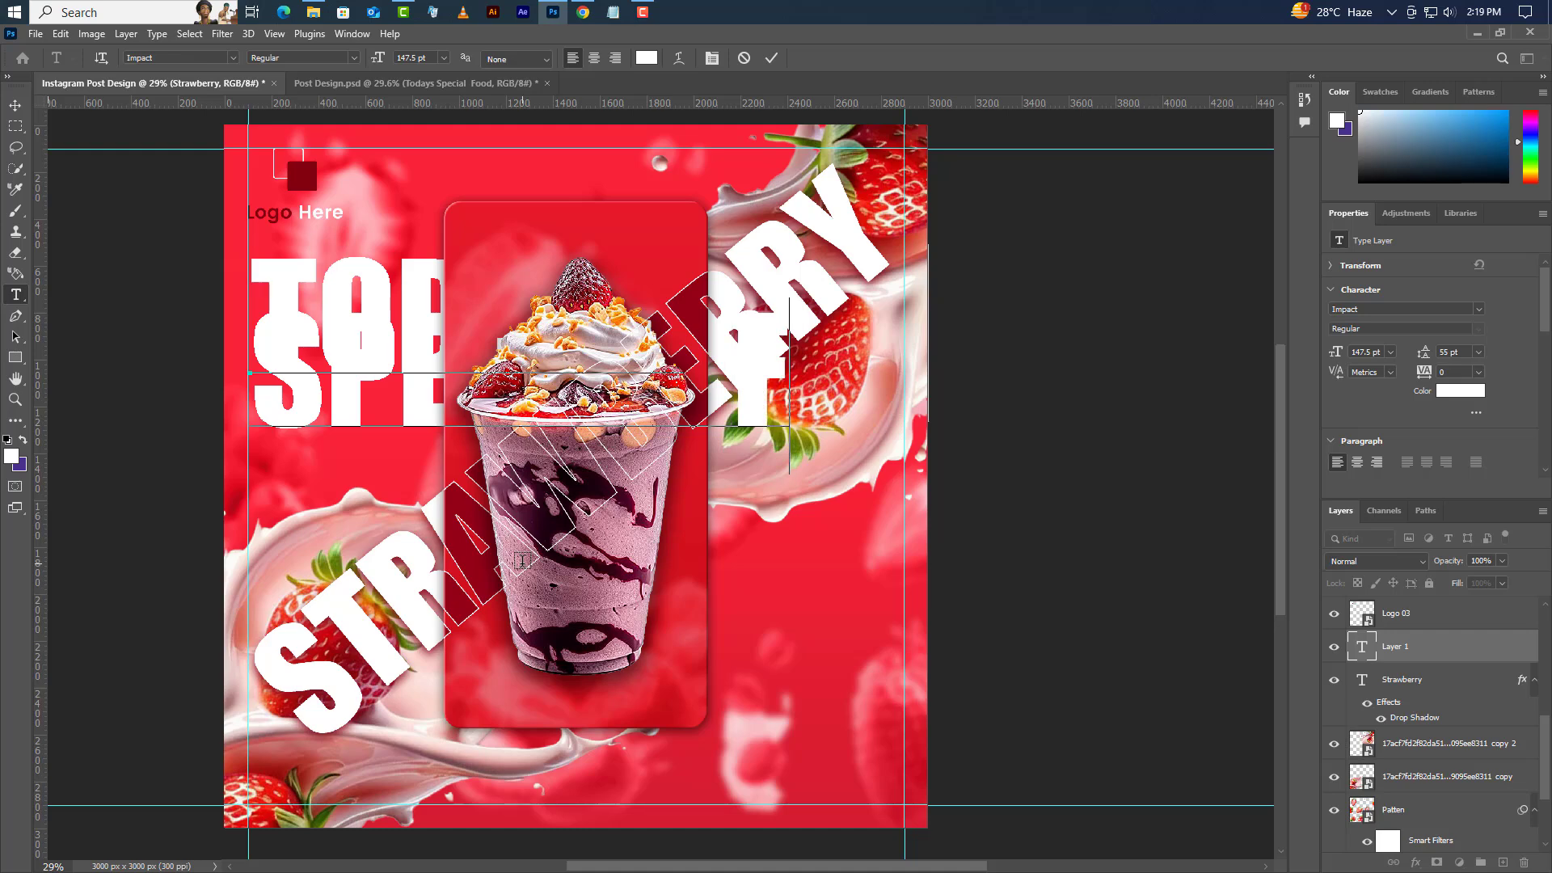
type("FOOD")
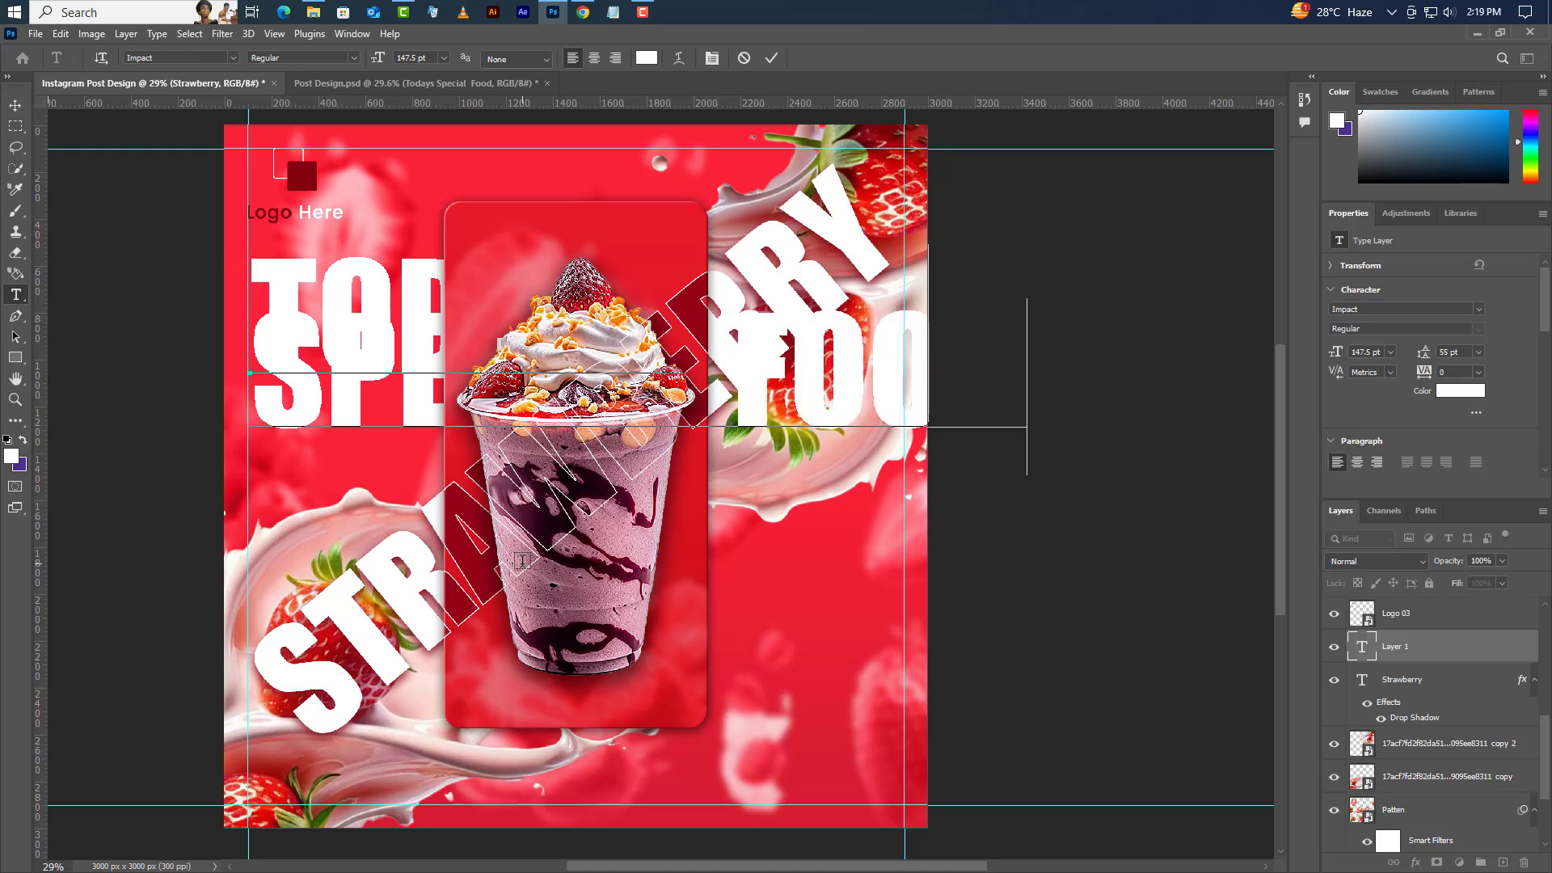
left_click(771, 58)
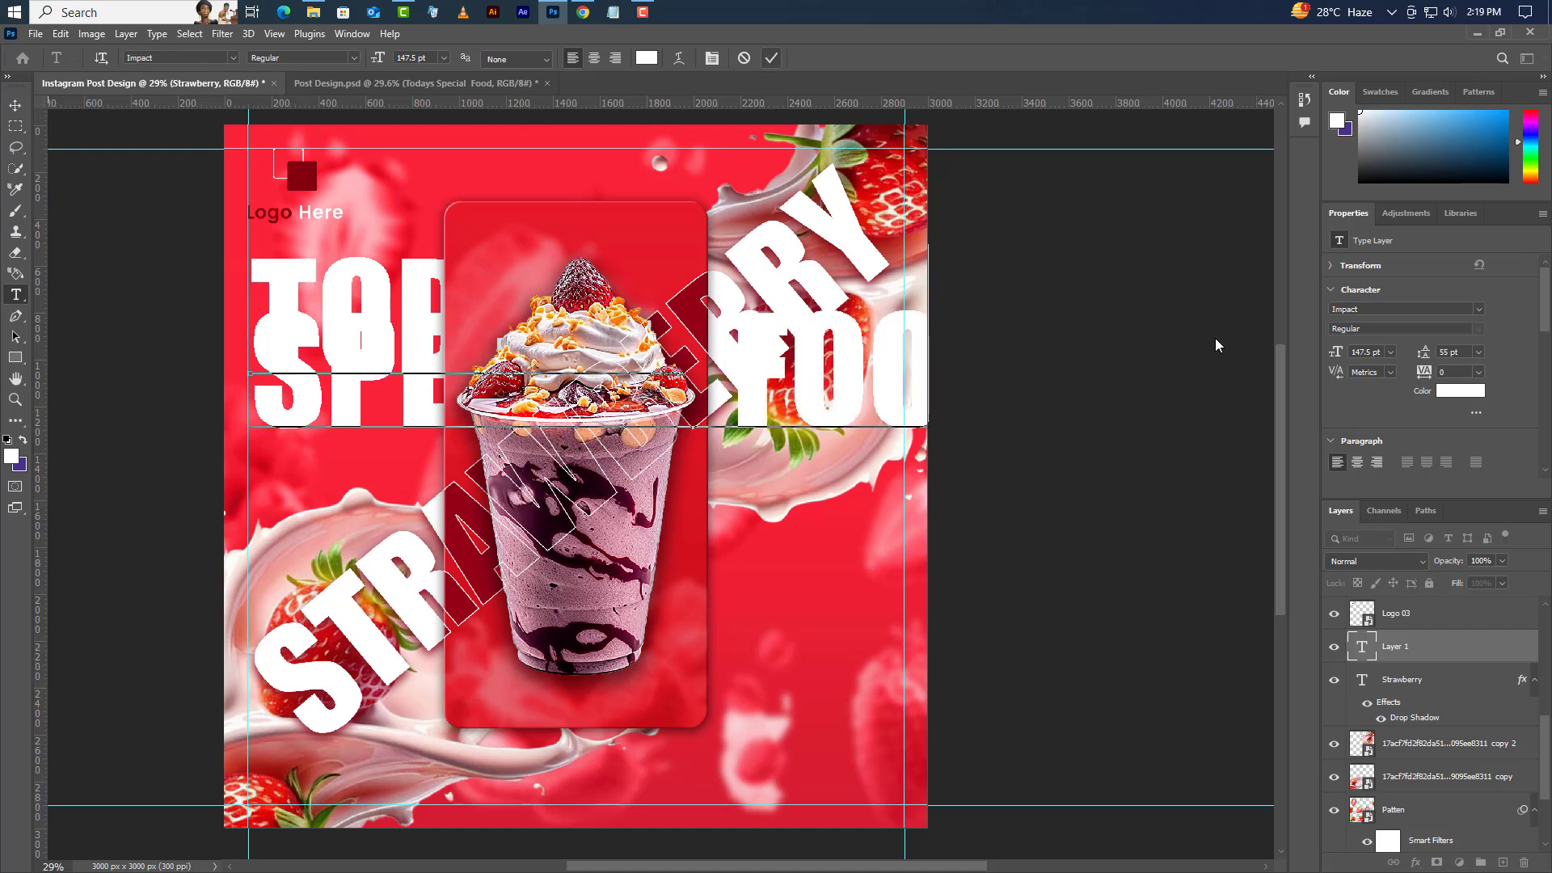
Format the Todays Special Food text in Poppins Bold at 44 pt with 43 pt leading
left_click(1480, 309)
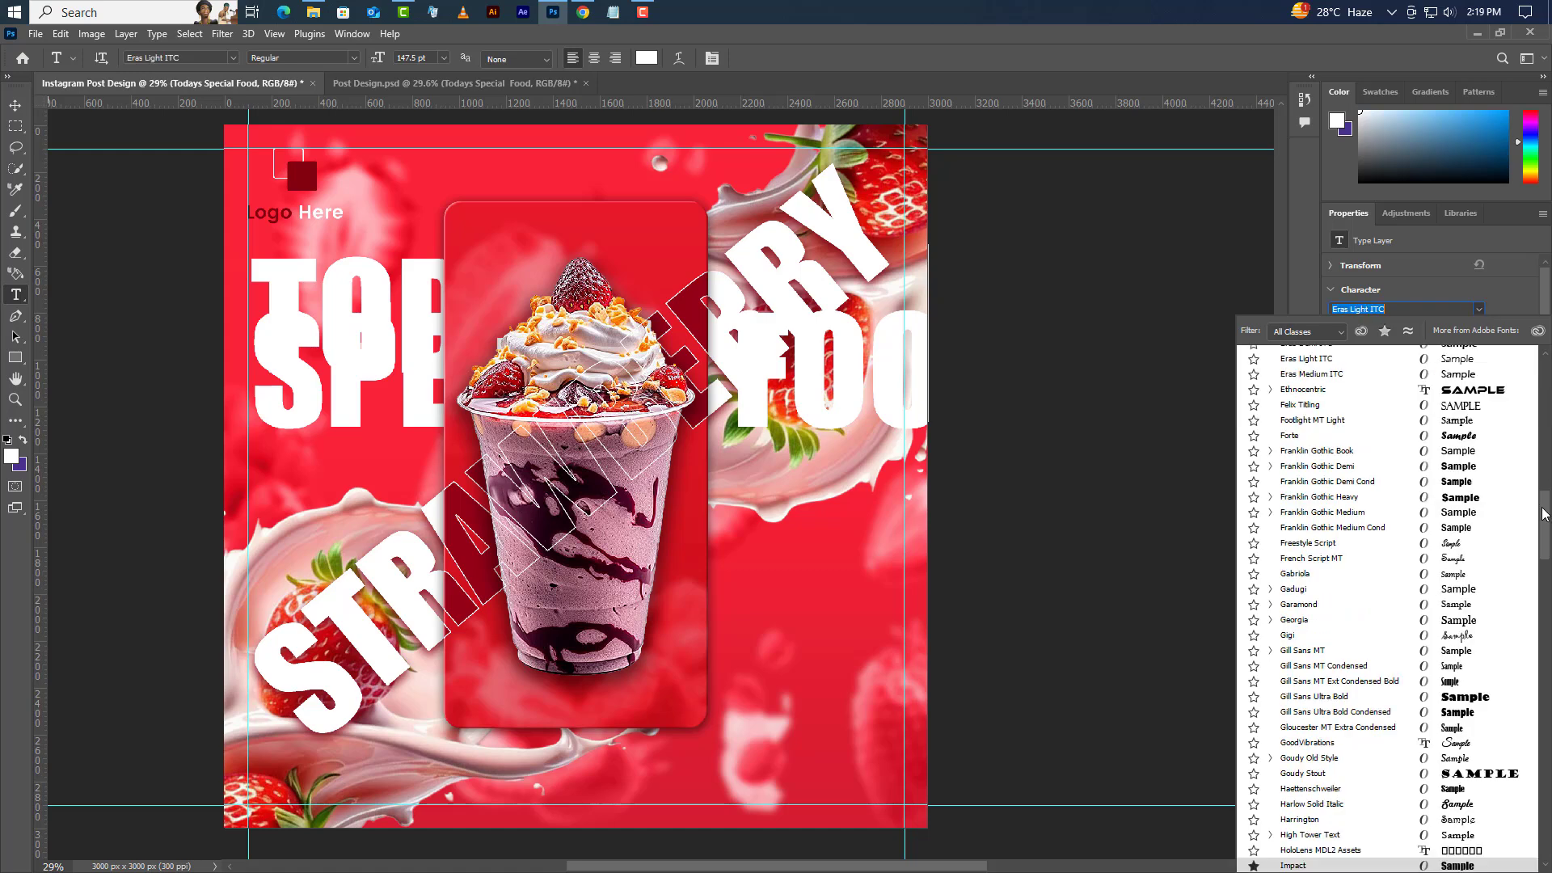
left_click_drag(1544, 513, 1544, 372)
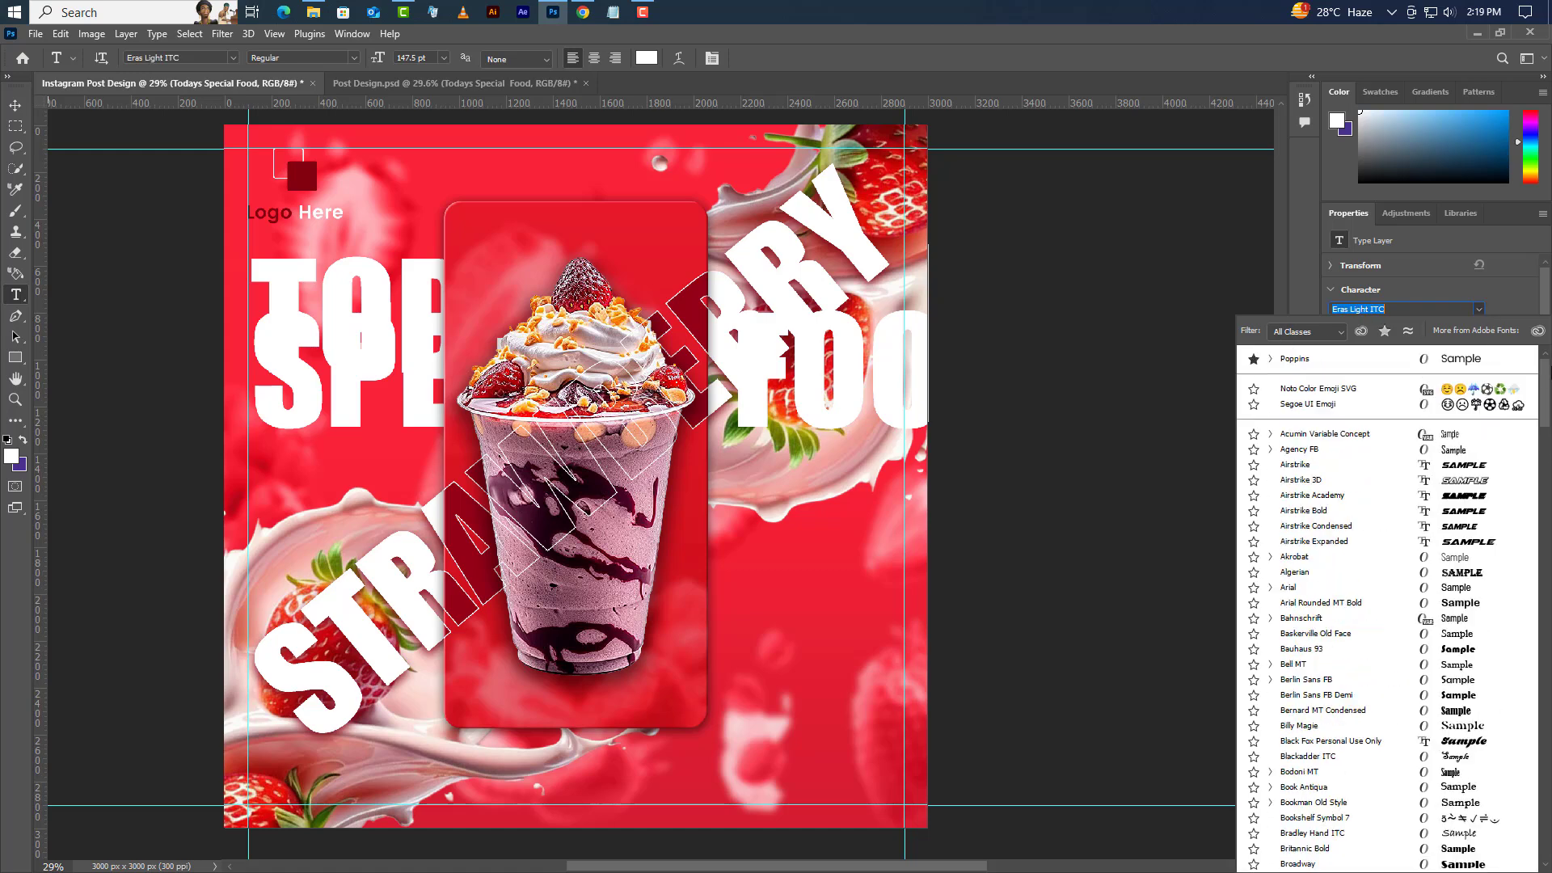
left_click(1310, 363)
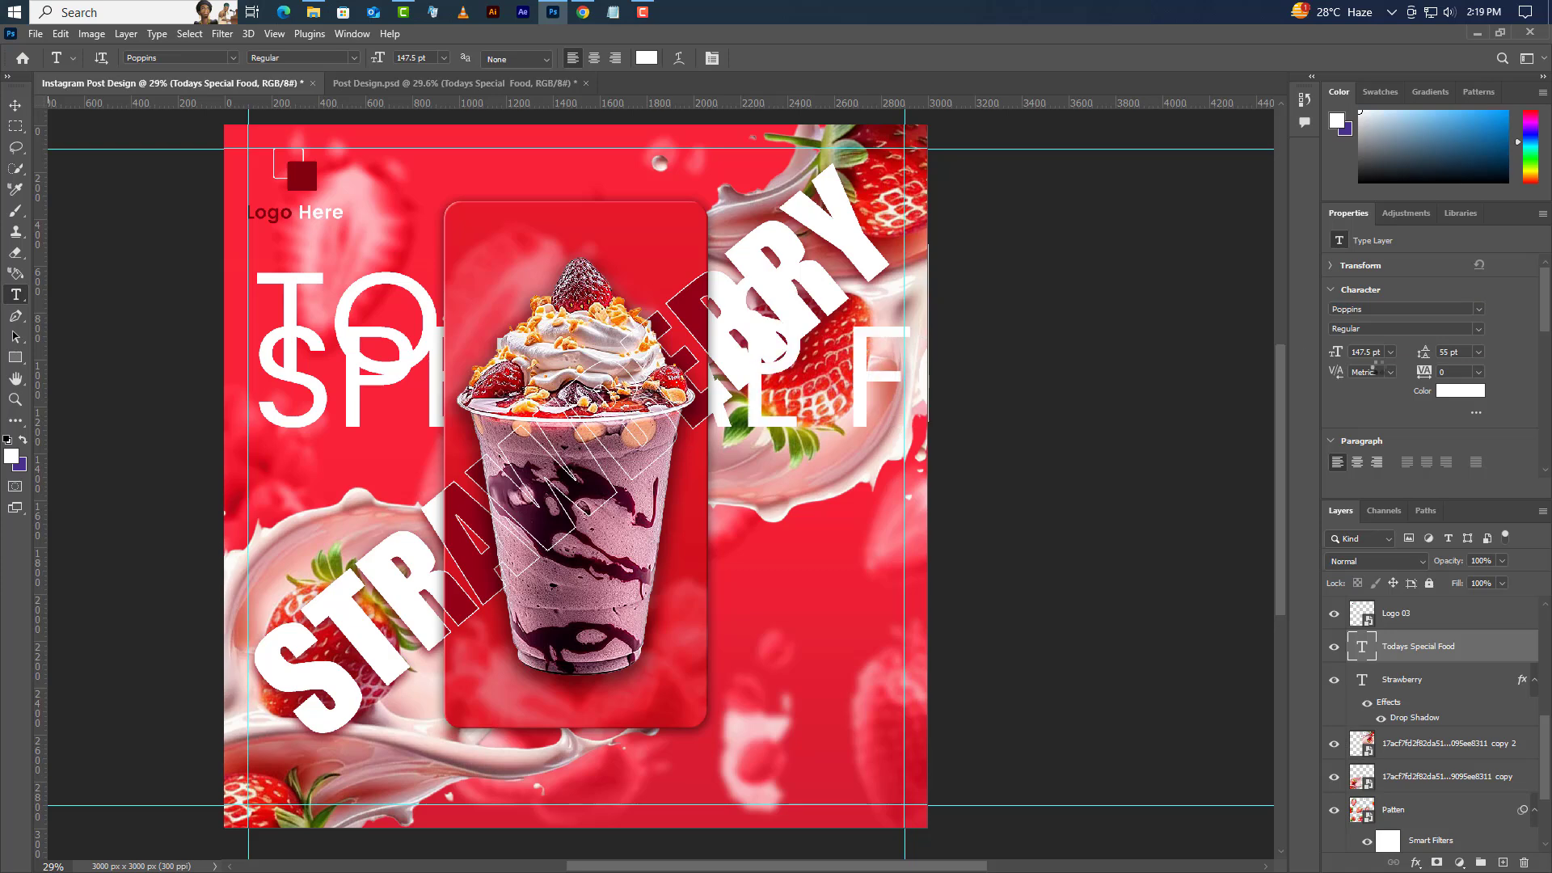
left_click(1374, 353)
left_click(1477, 329)
left_click(1367, 396)
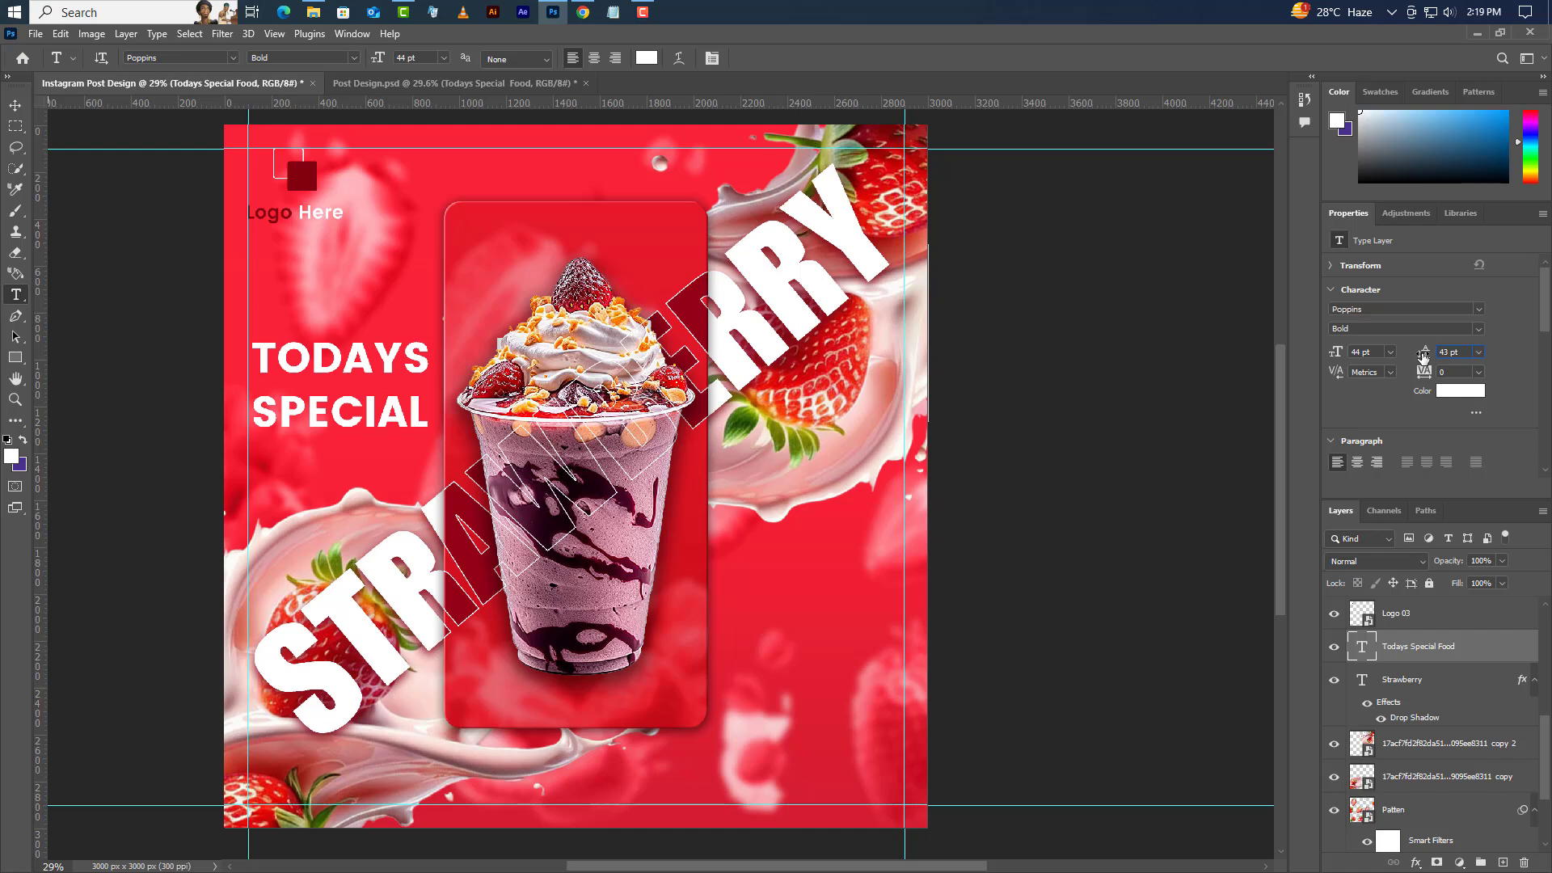
key("Return")
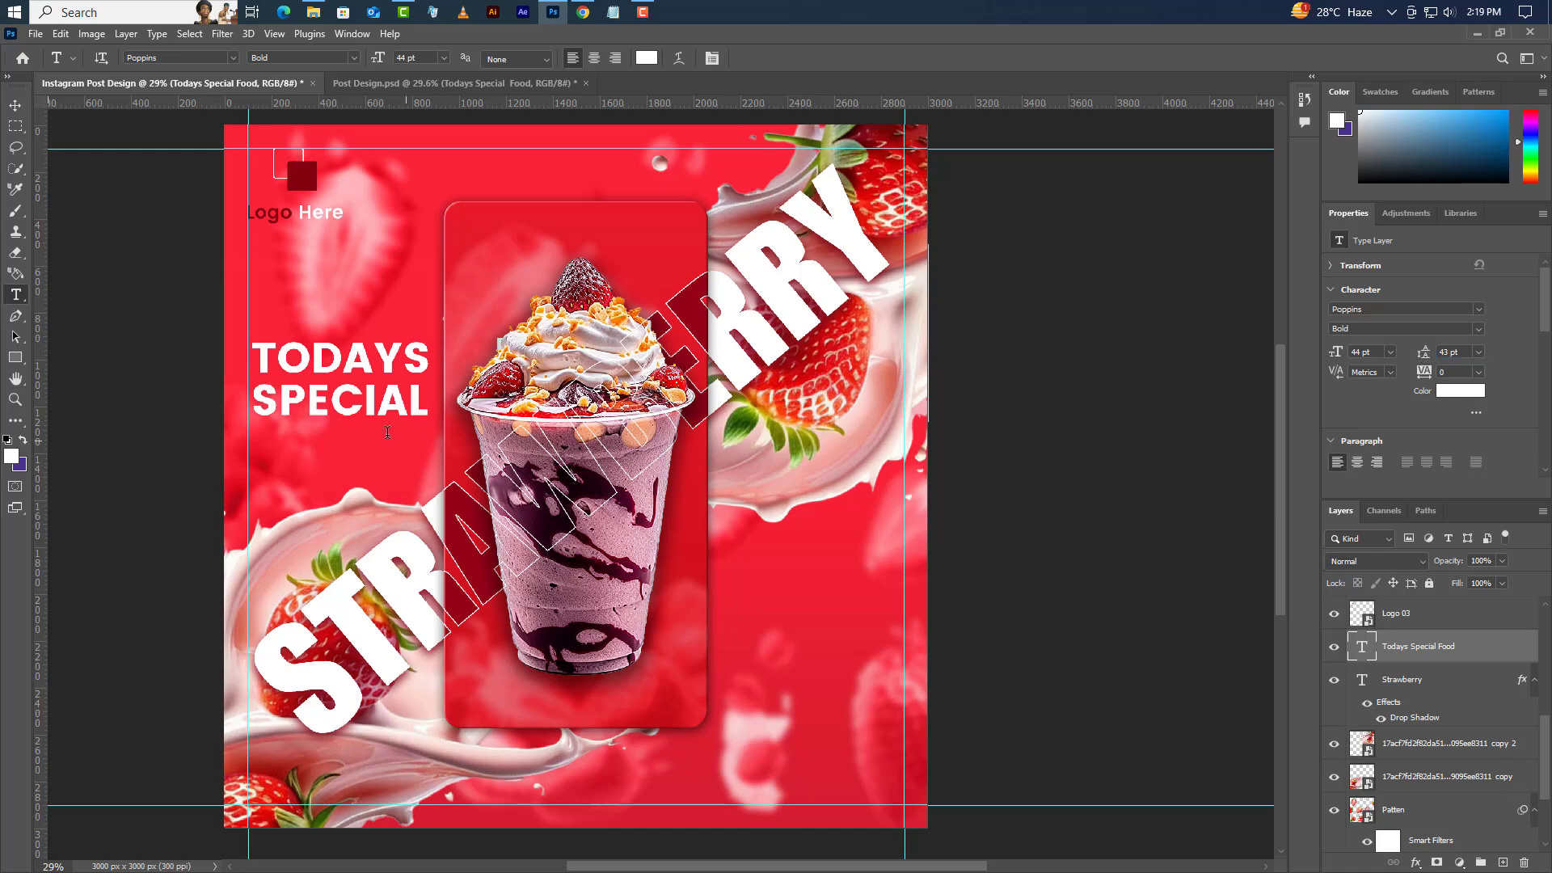
Set the "SPECIAL FOOD" line to 23 pt in Poppins Medium
left_click_drag(258, 408, 566, 409)
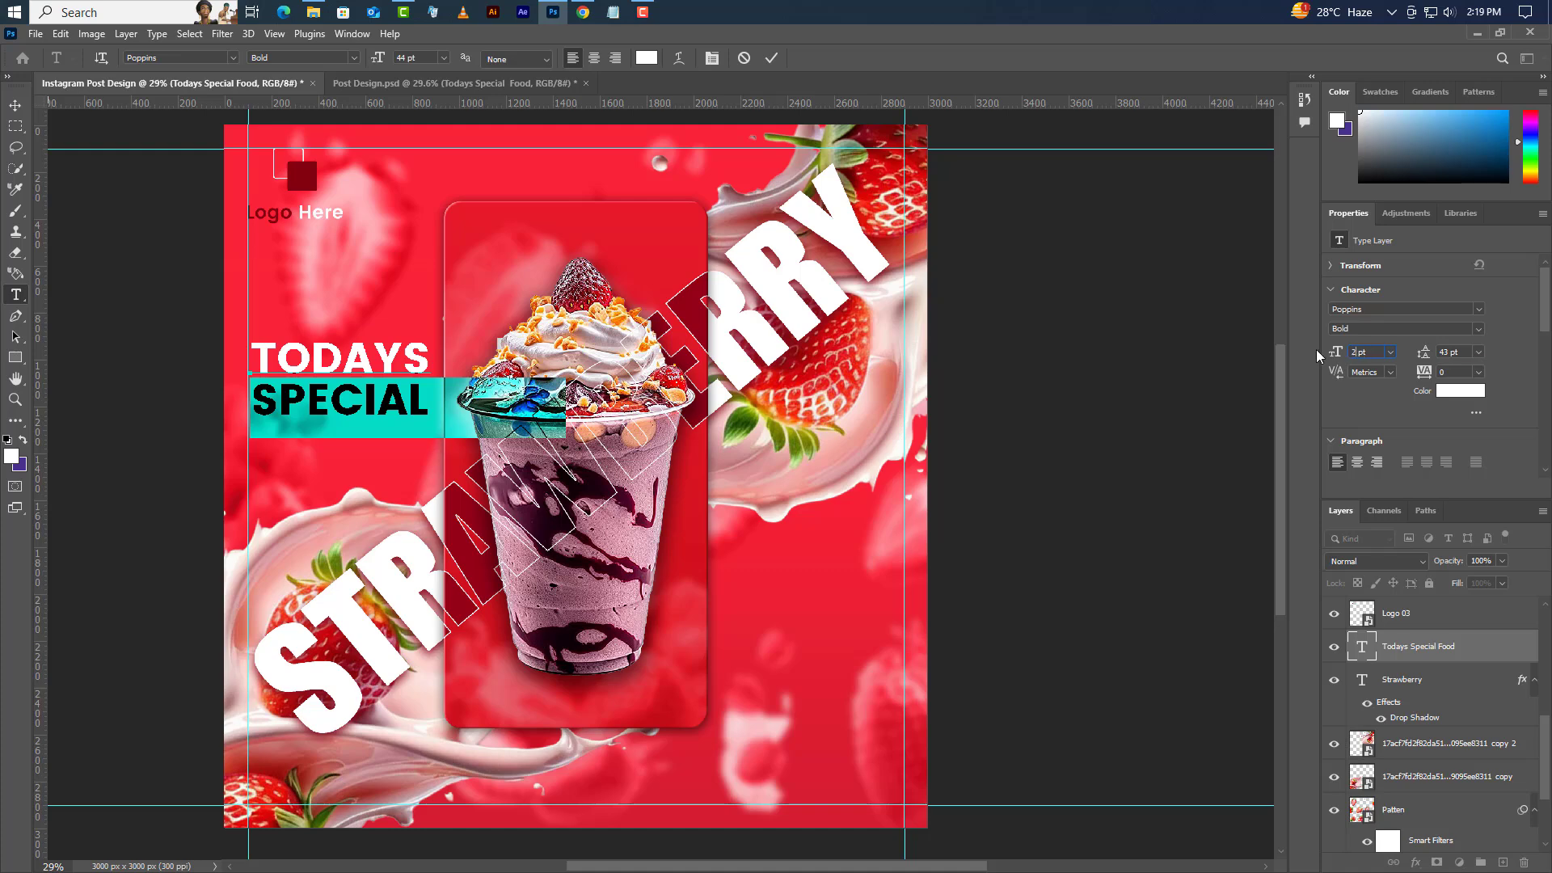
type("23")
key("Return")
left_click(1479, 329)
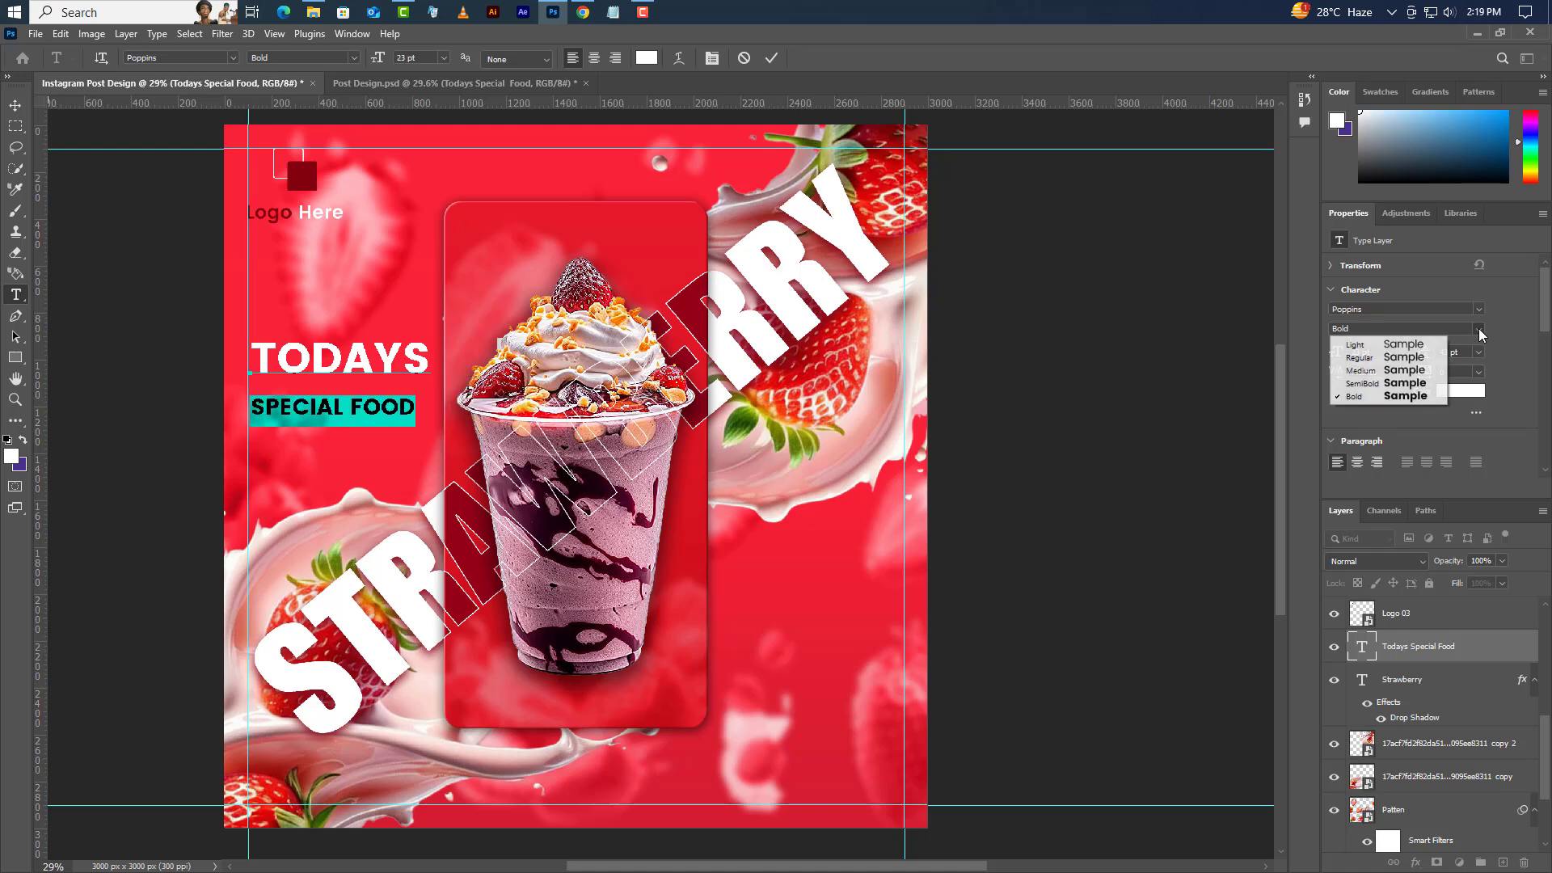
left_click(1368, 377)
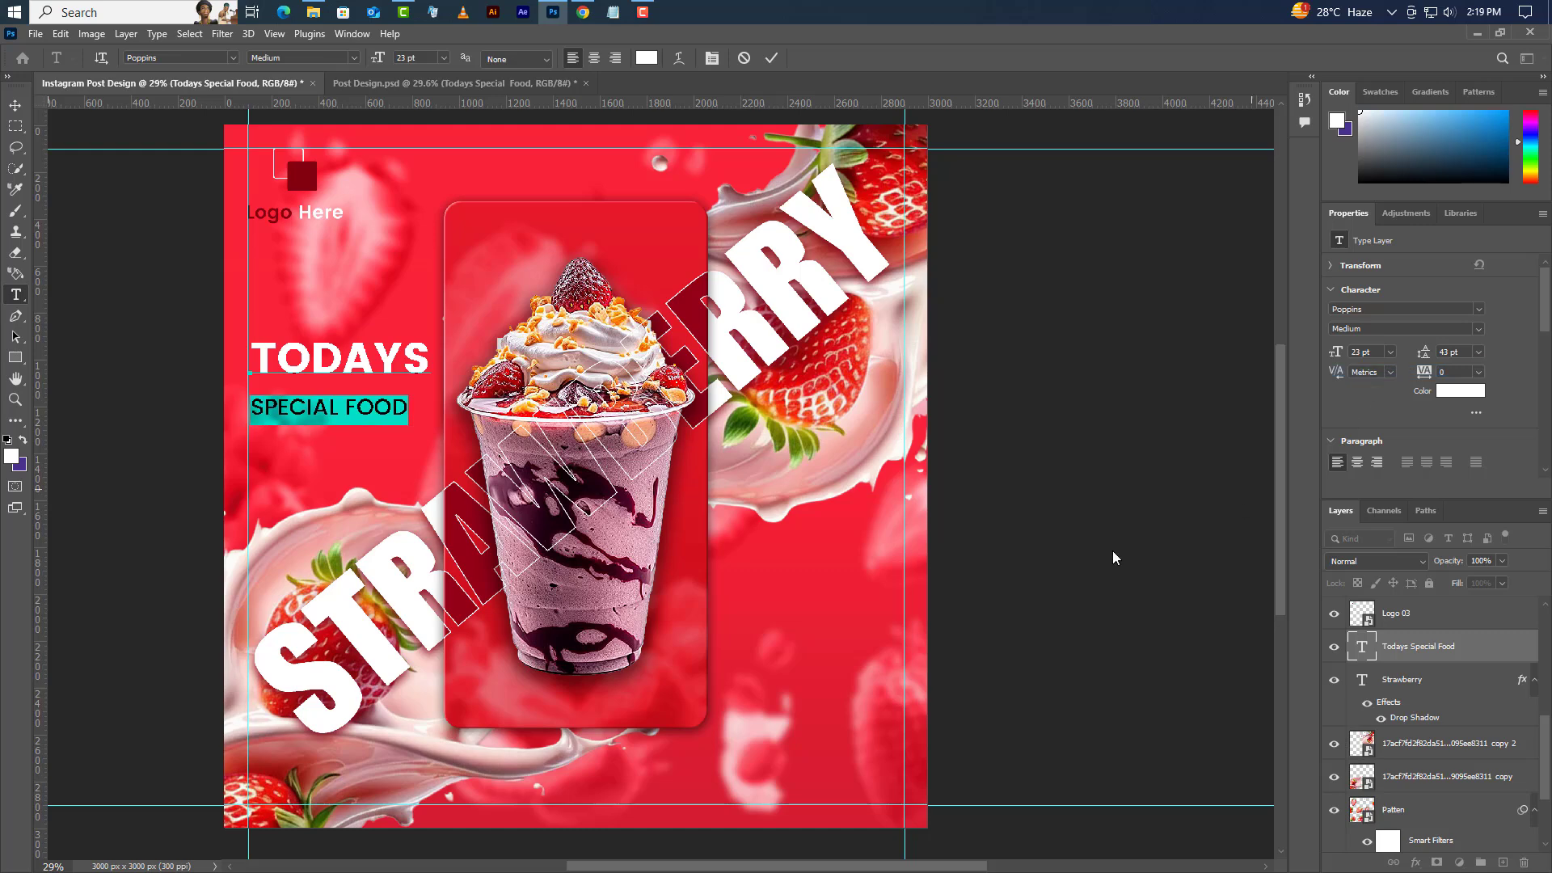
Align the Todays Special Food text with the left margin guide and turn off its All Caps formatting
left_click(774, 60)
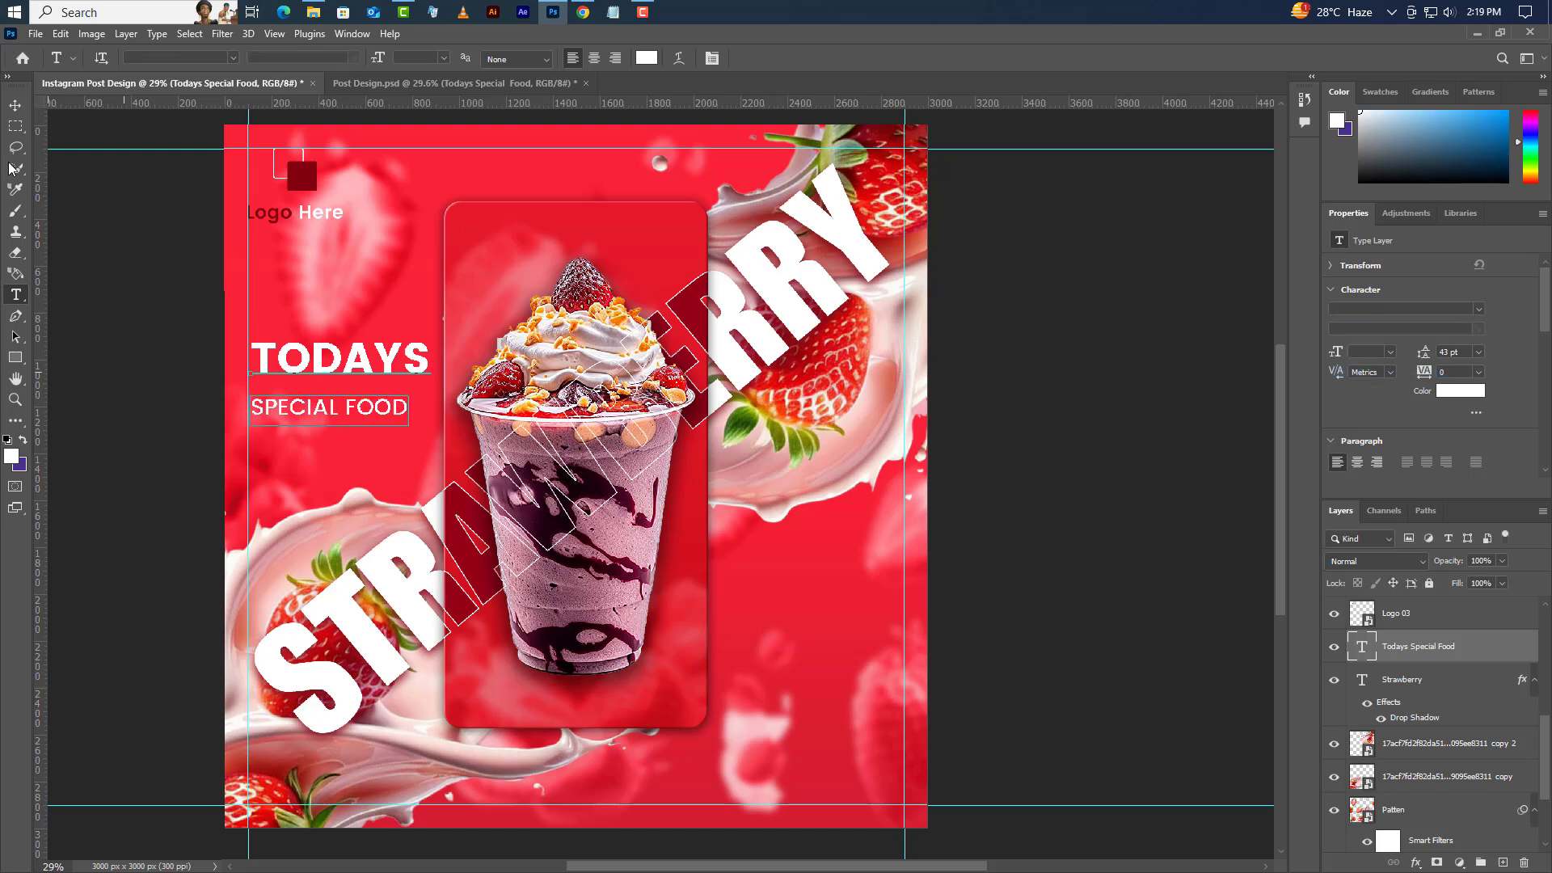
key("v")
left_click_drag(388, 368, 384, 367)
scroll(1382, 368, "down", 3)
scroll(1382, 368, "down", 1)
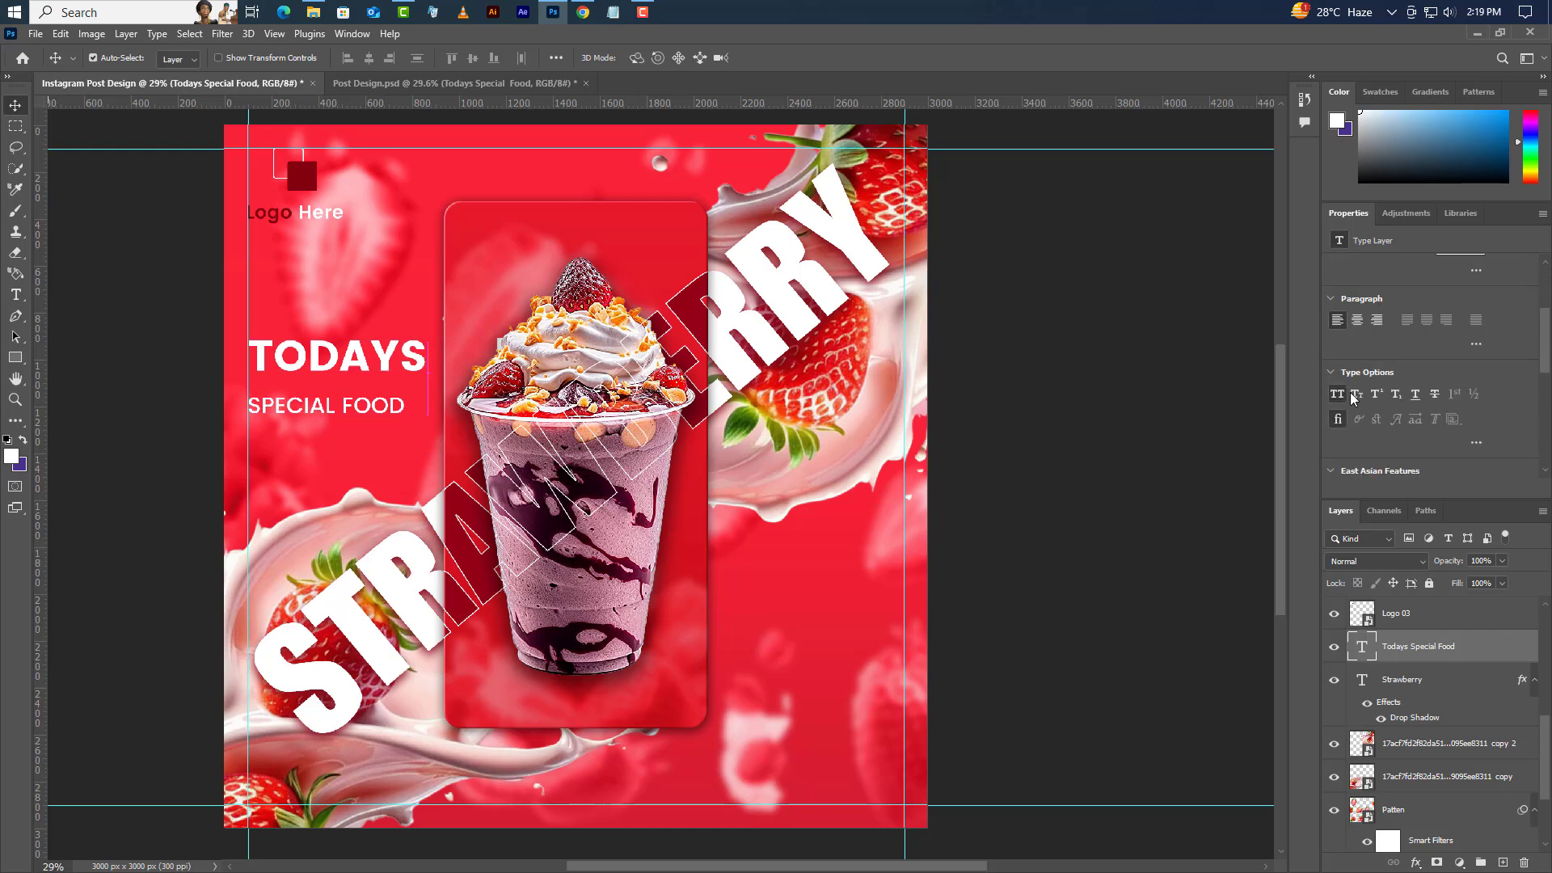
left_click(1338, 395)
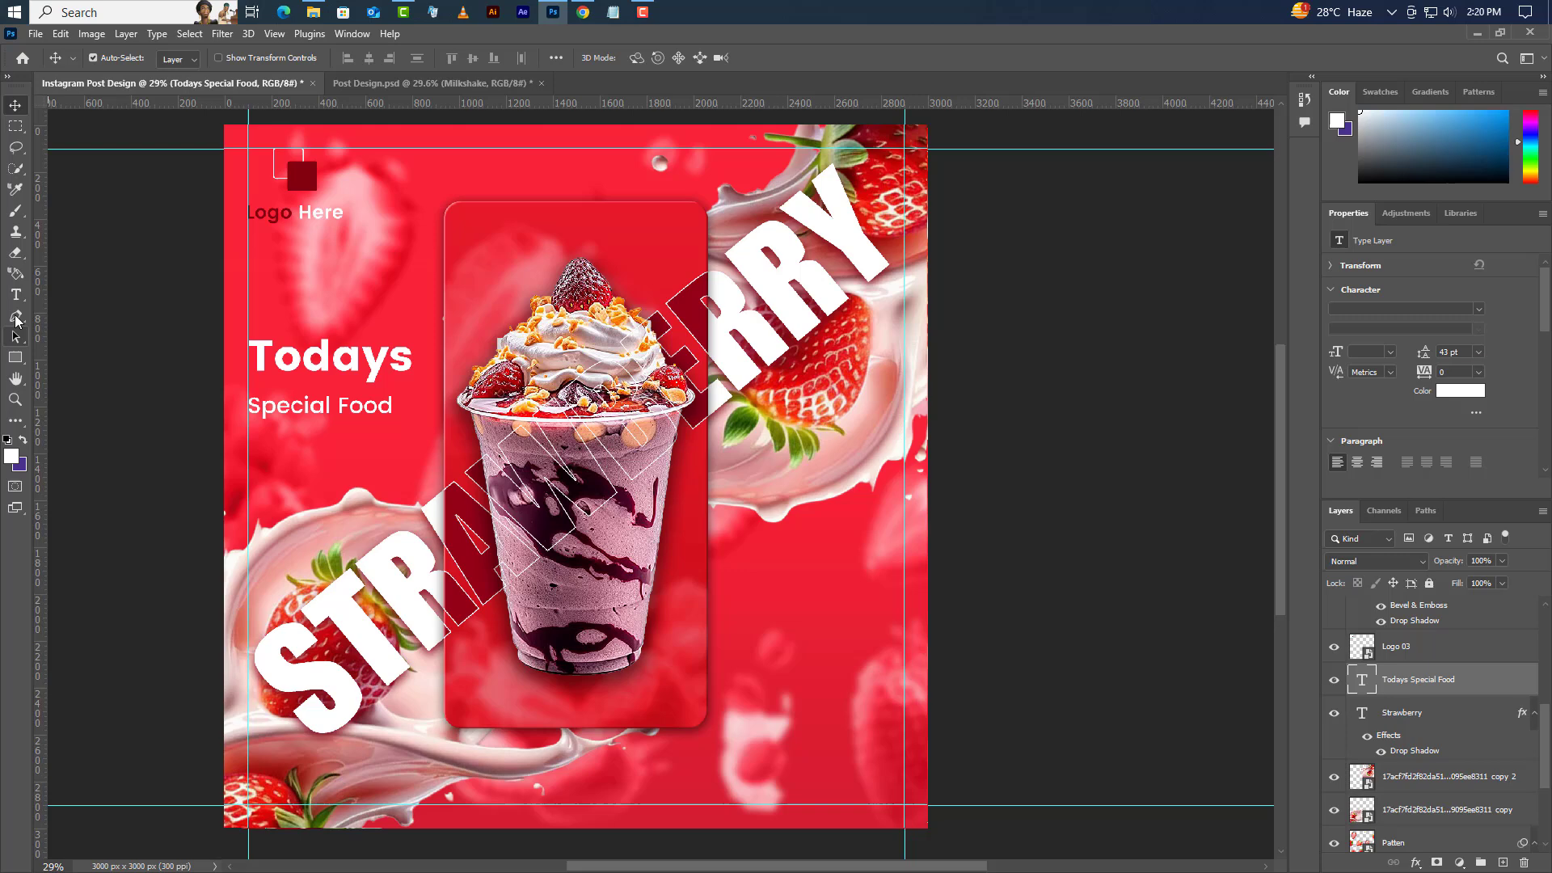
Add a new text layer reading "Milkshake" below the red panel, just above the bottom guide
key("t")
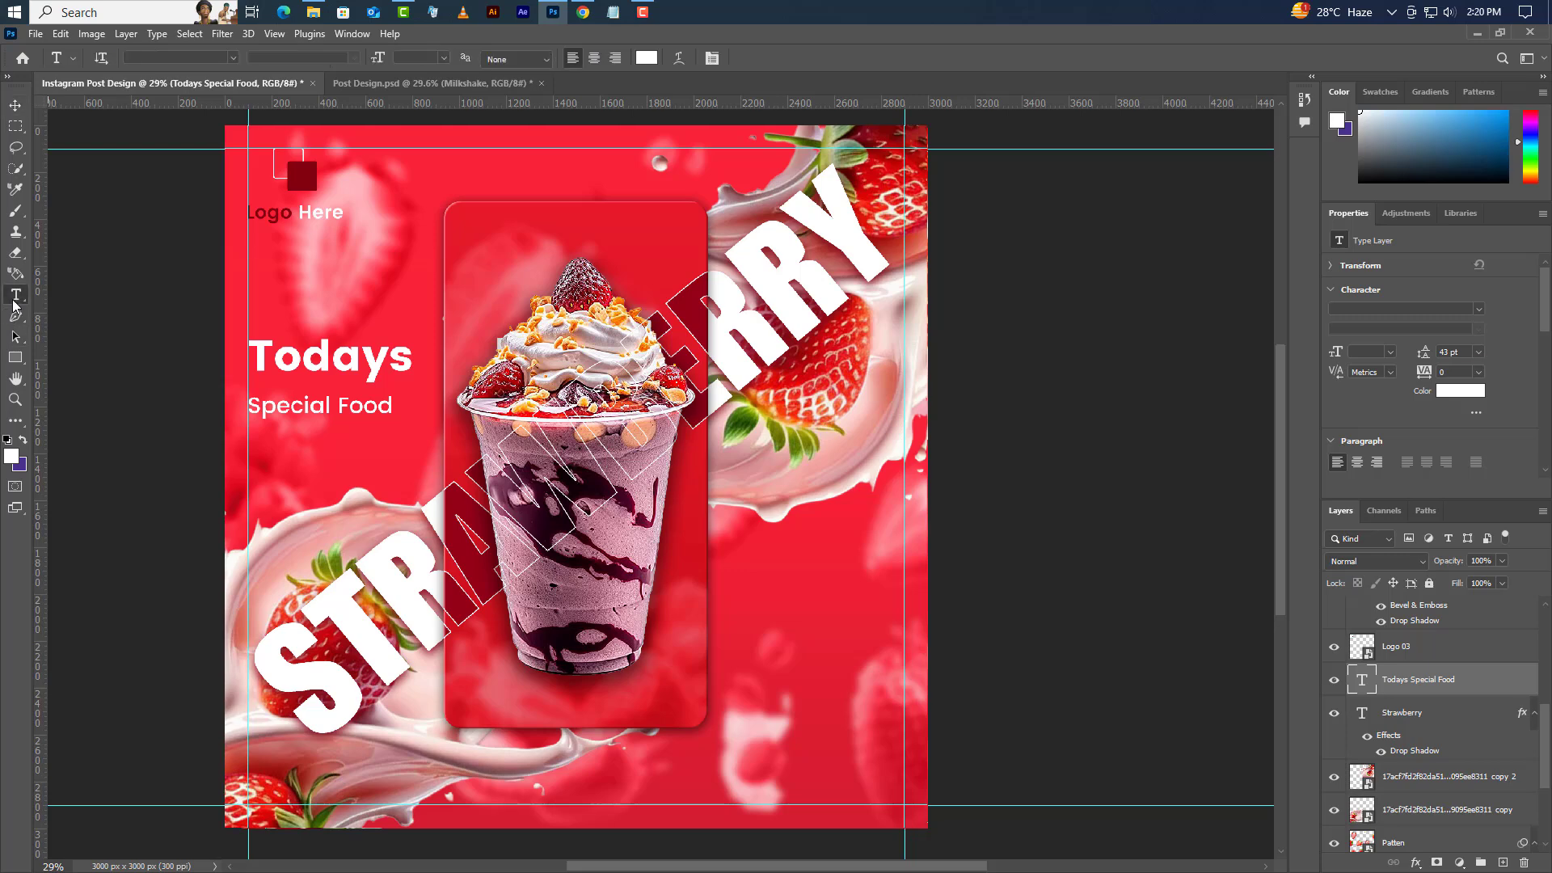
left_click(627, 788)
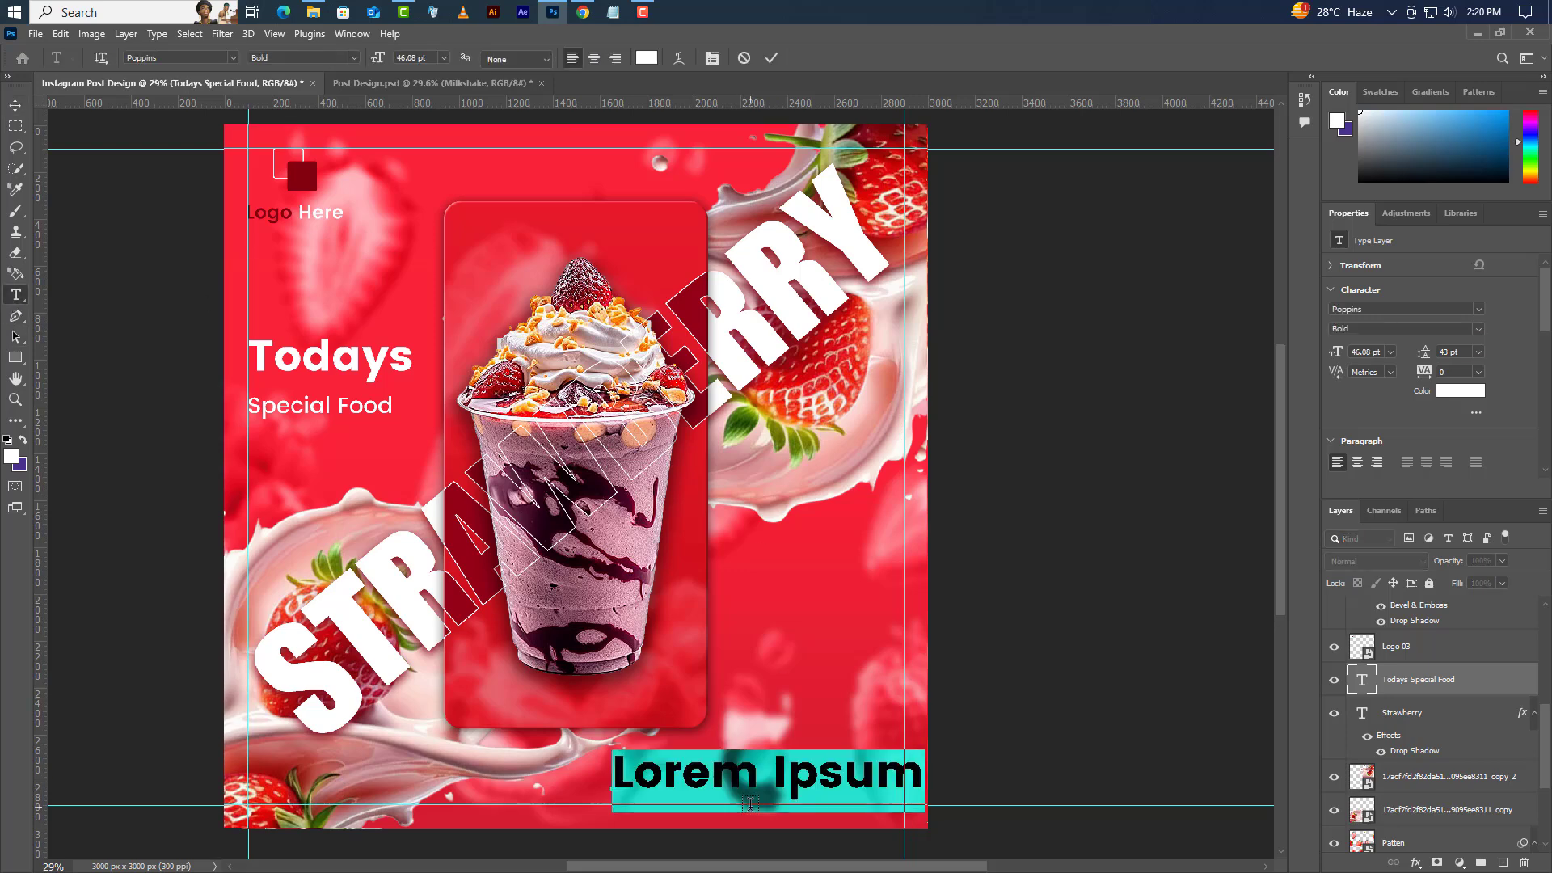
left_click(750, 802)
type("Mil")
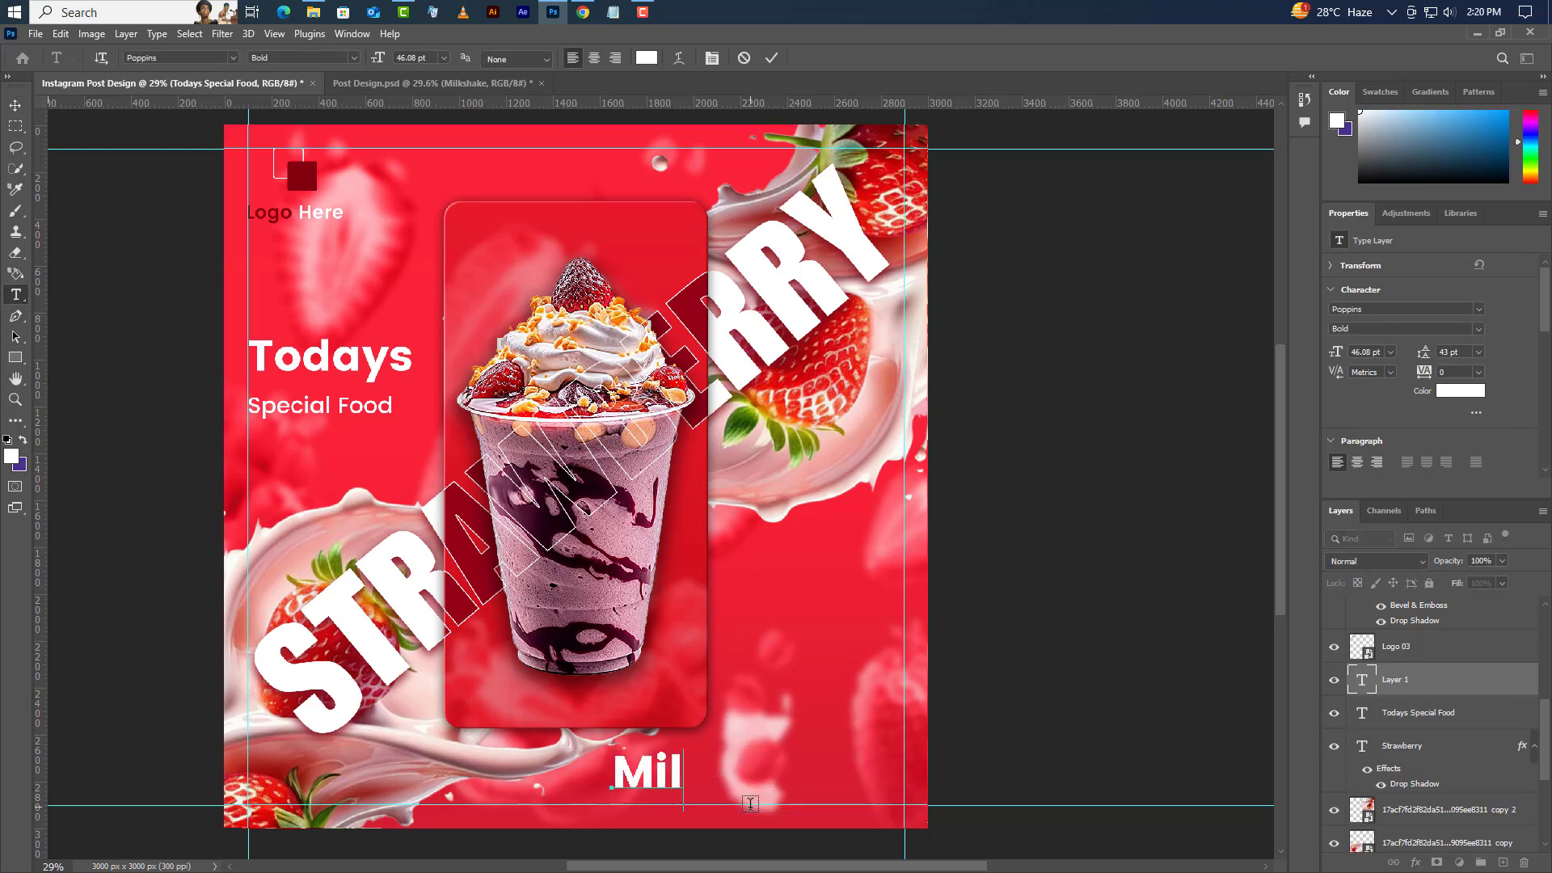
type("ksha")
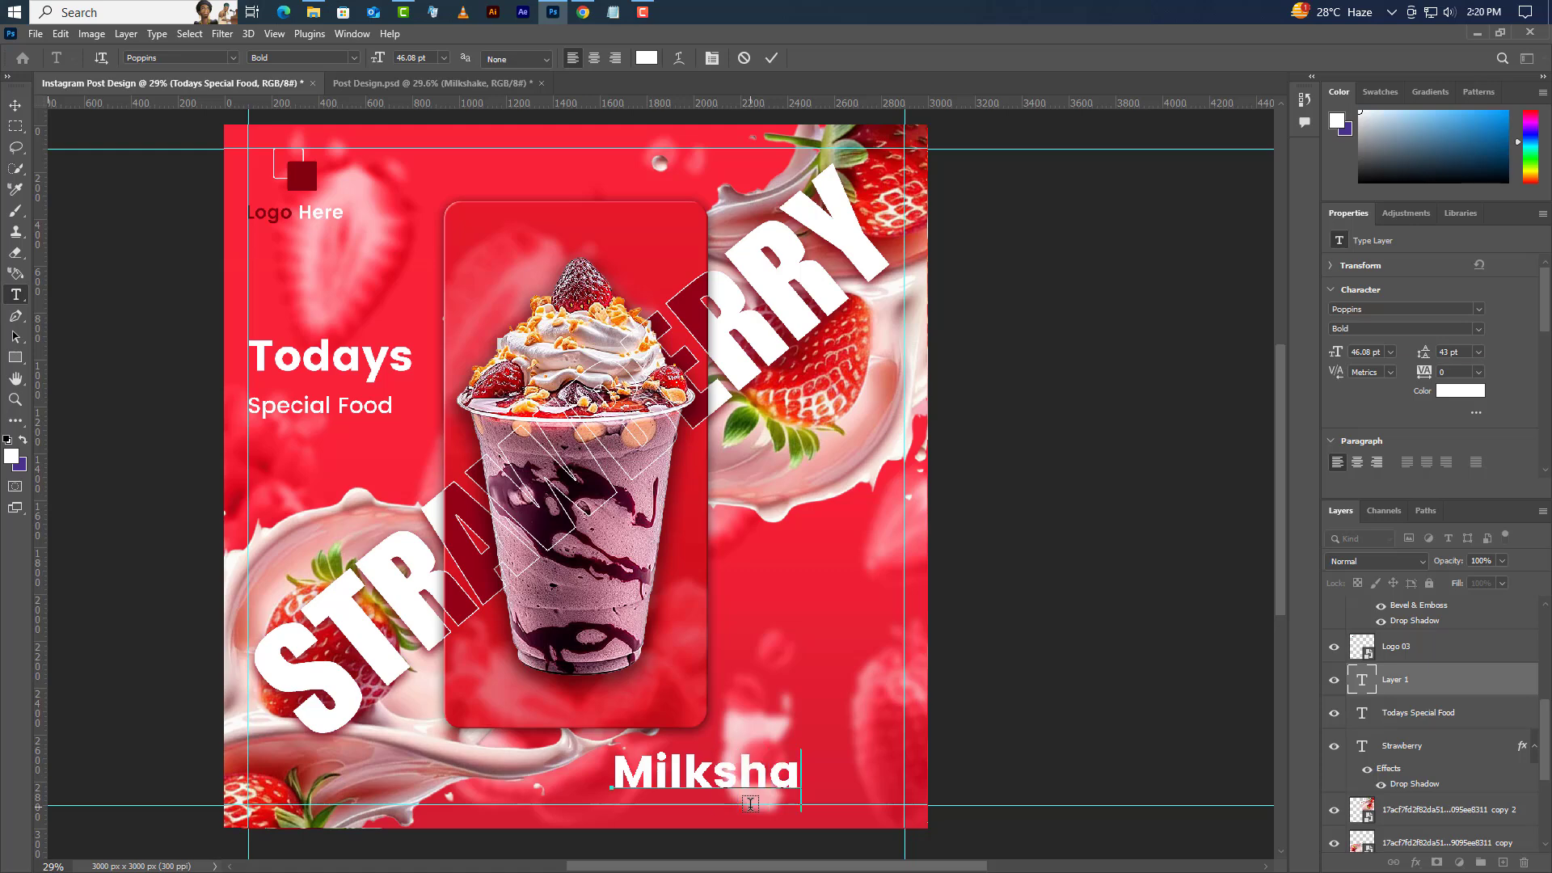
type("ke")
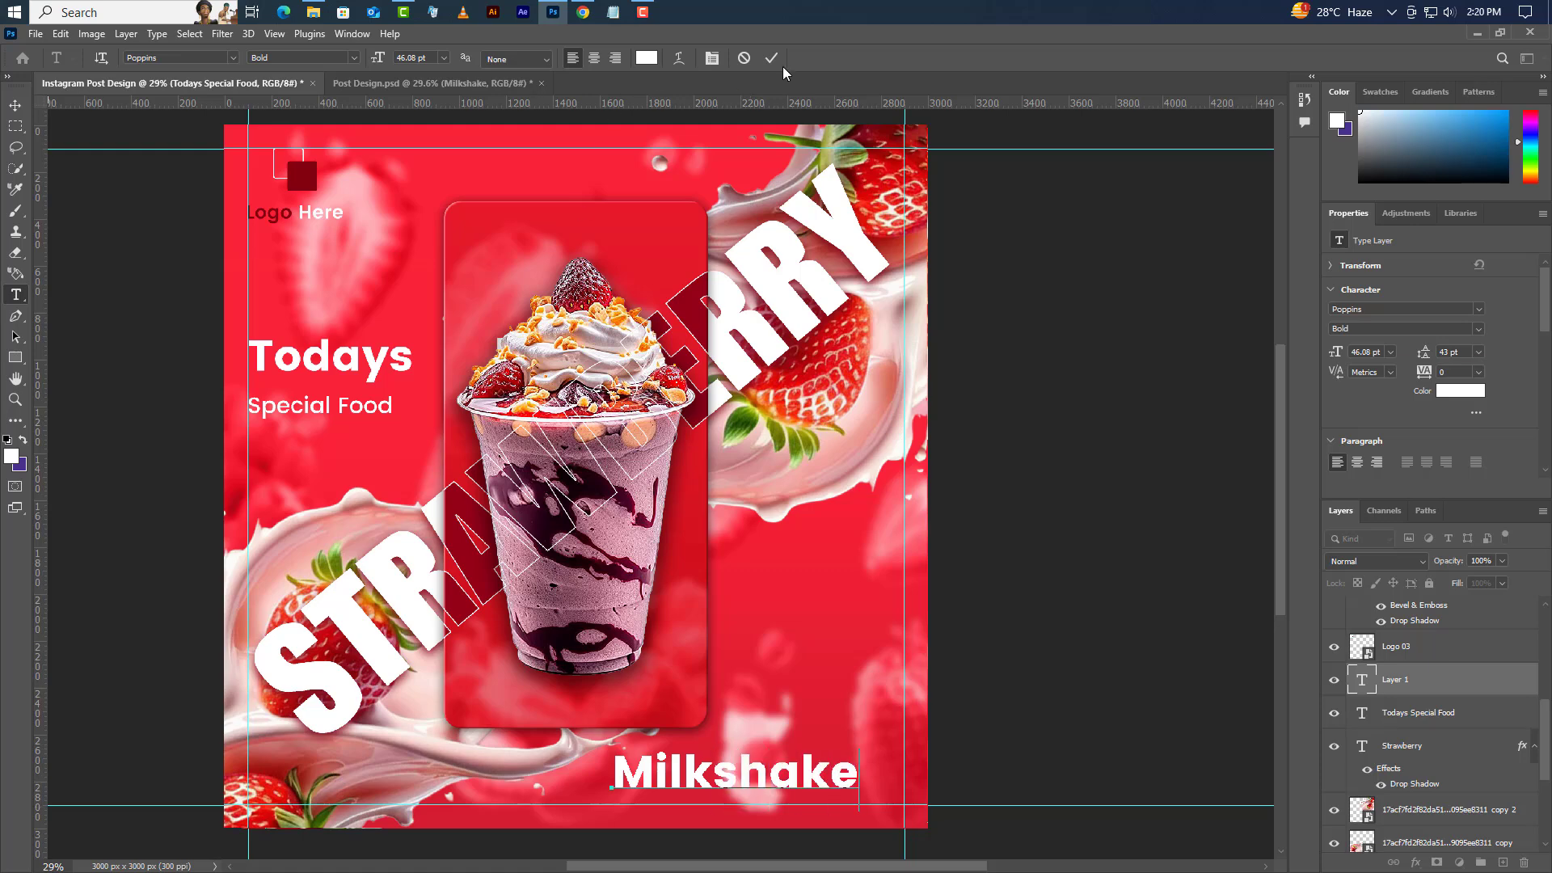
left_click(771, 57)
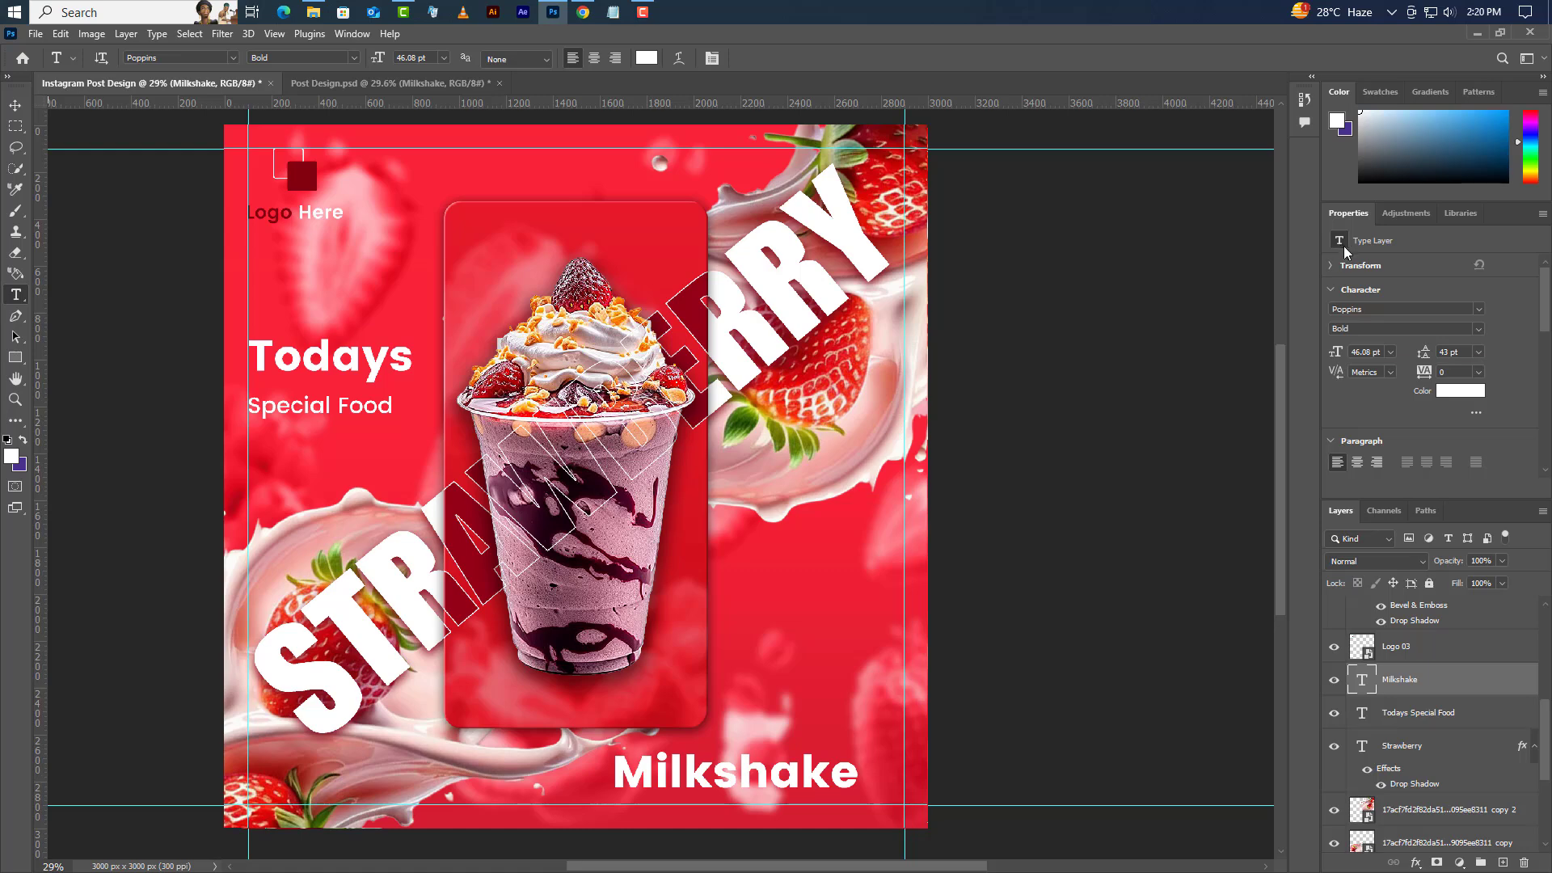
Format the Milkshake text in All Caps at 73 pt
scroll(1359, 305, "down", 5)
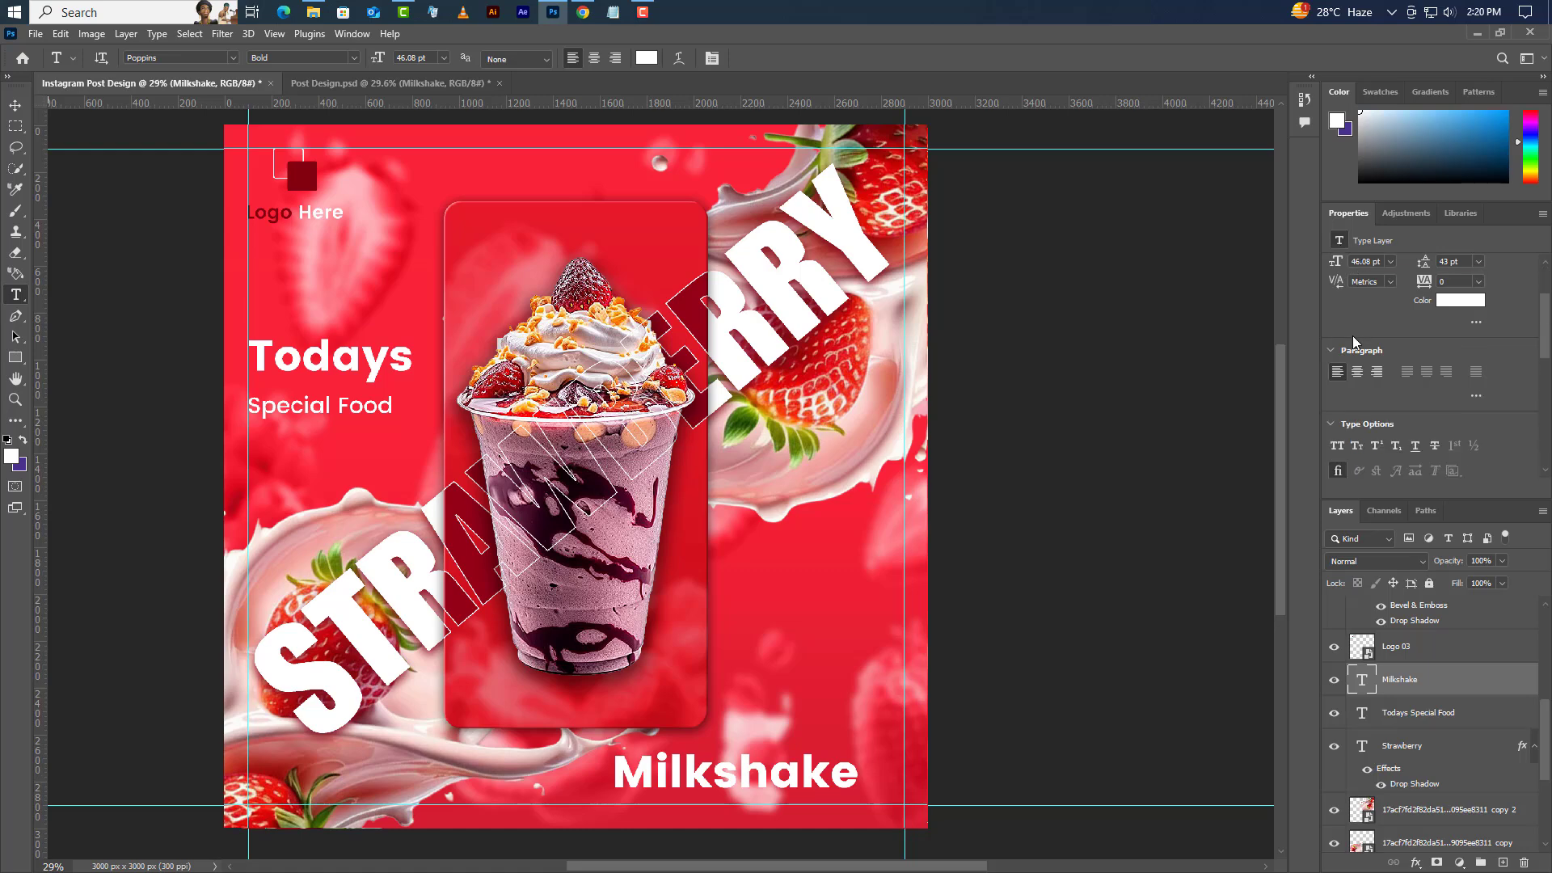
left_click(1337, 407)
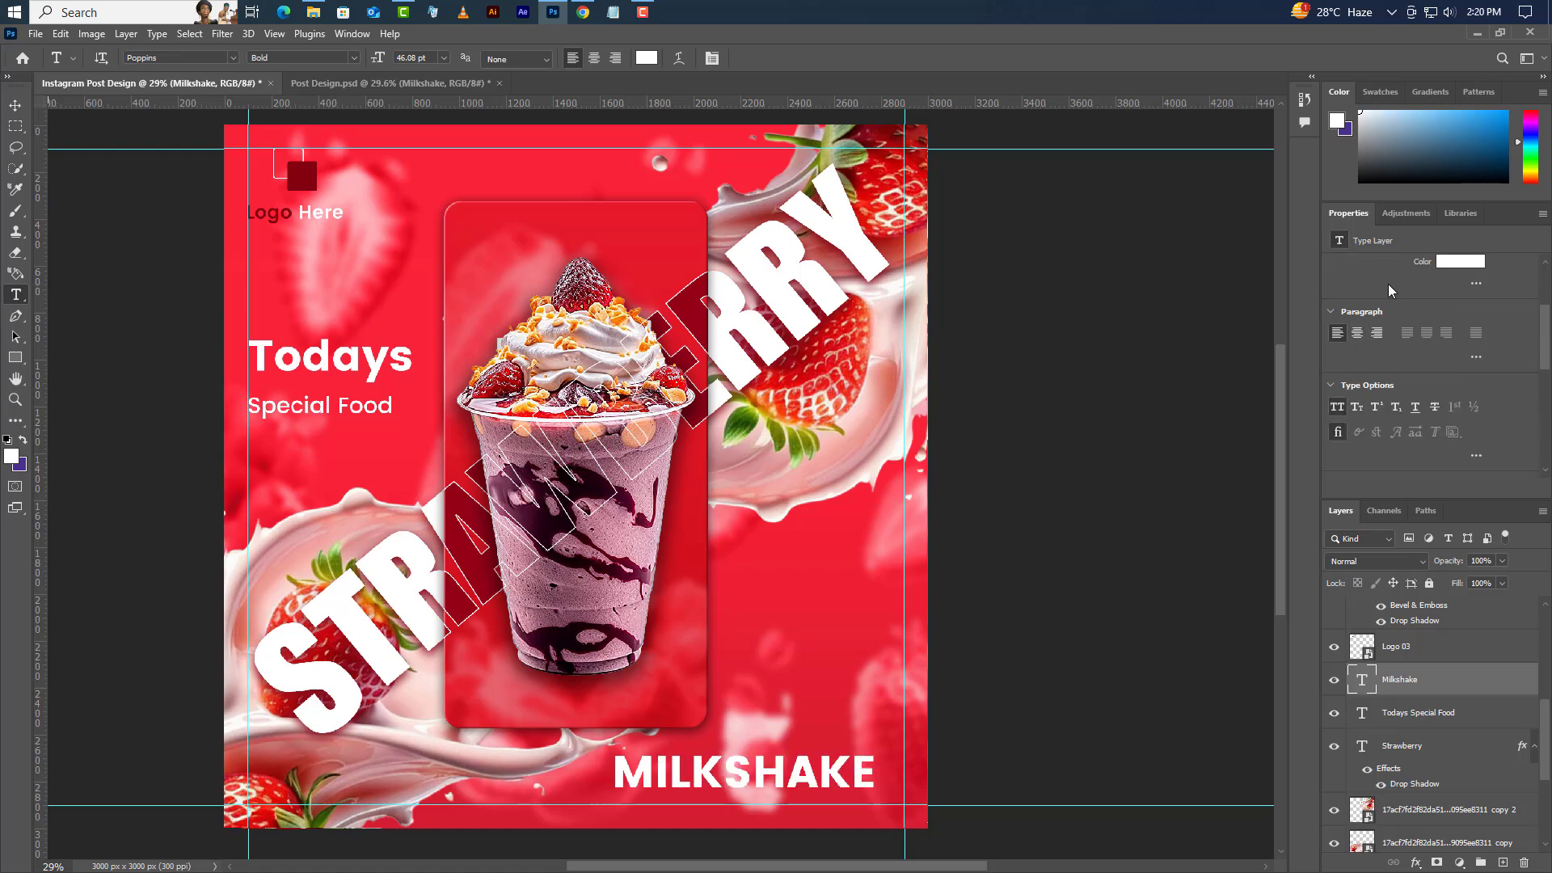
scroll(1389, 284, "up", 5)
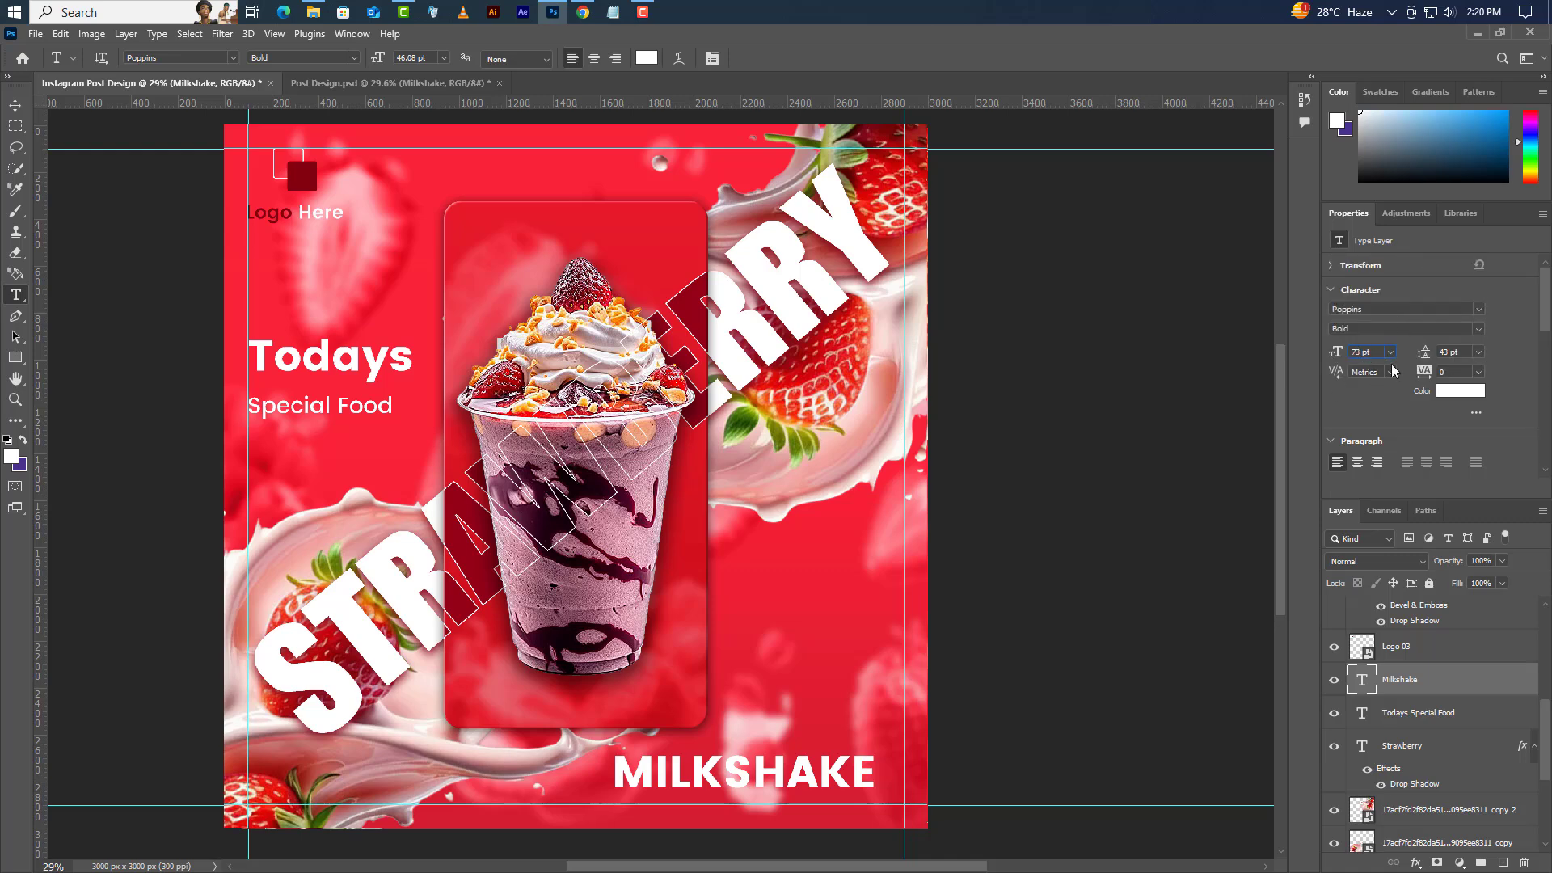
key("Return")
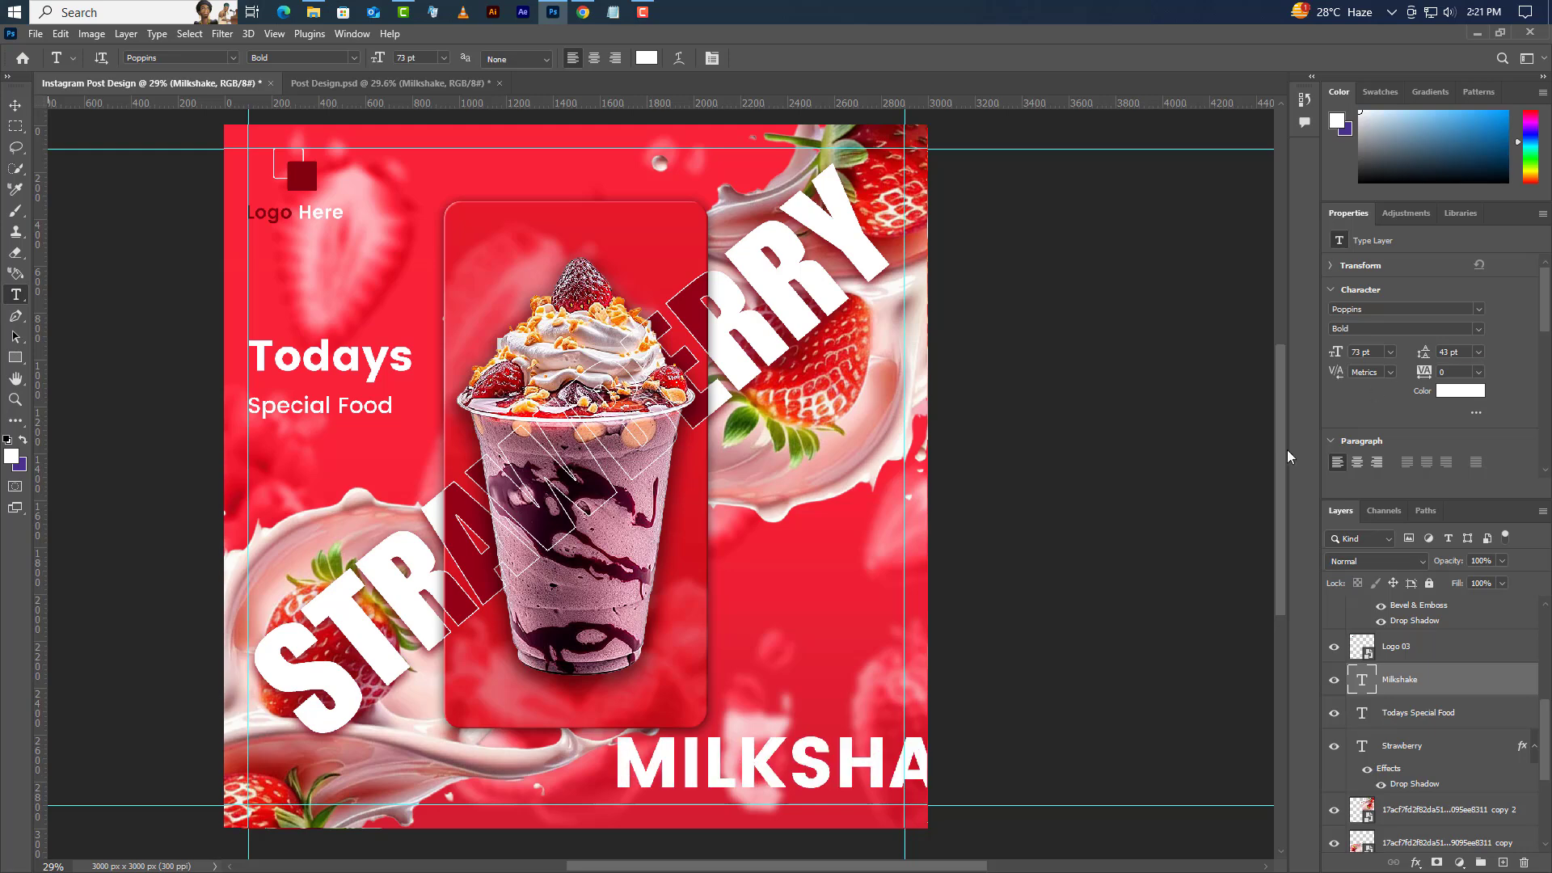
Rotate the MILKSHAKE text 90° counter-clockwise and place it vertically beside the red panel's right edge, ending at the bottom guide
left_click(60, 34)
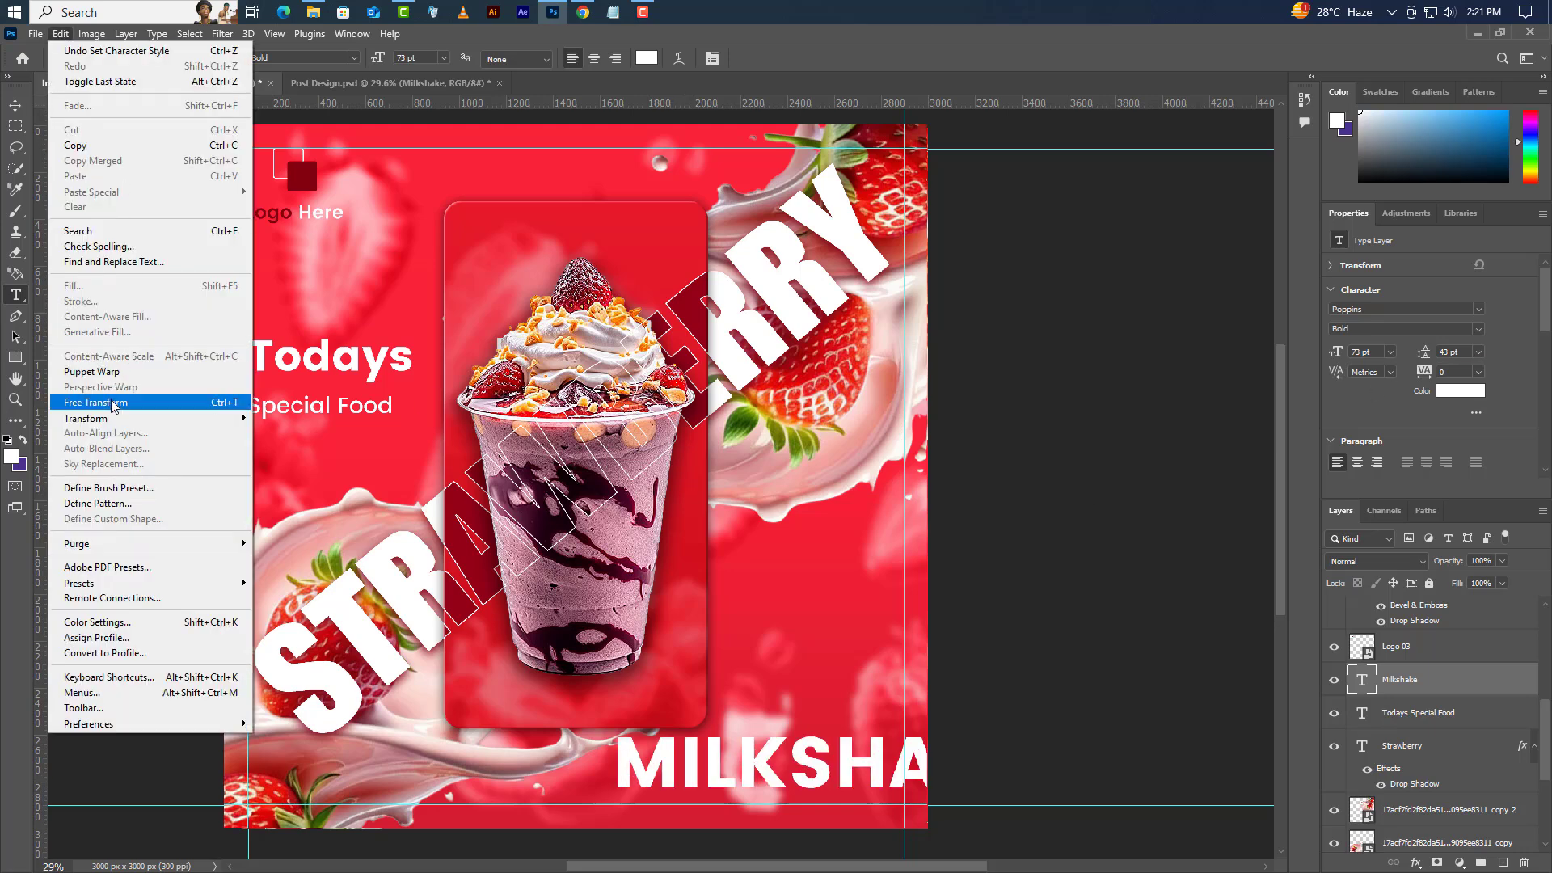
left_click(117, 402)
right_click(790, 769)
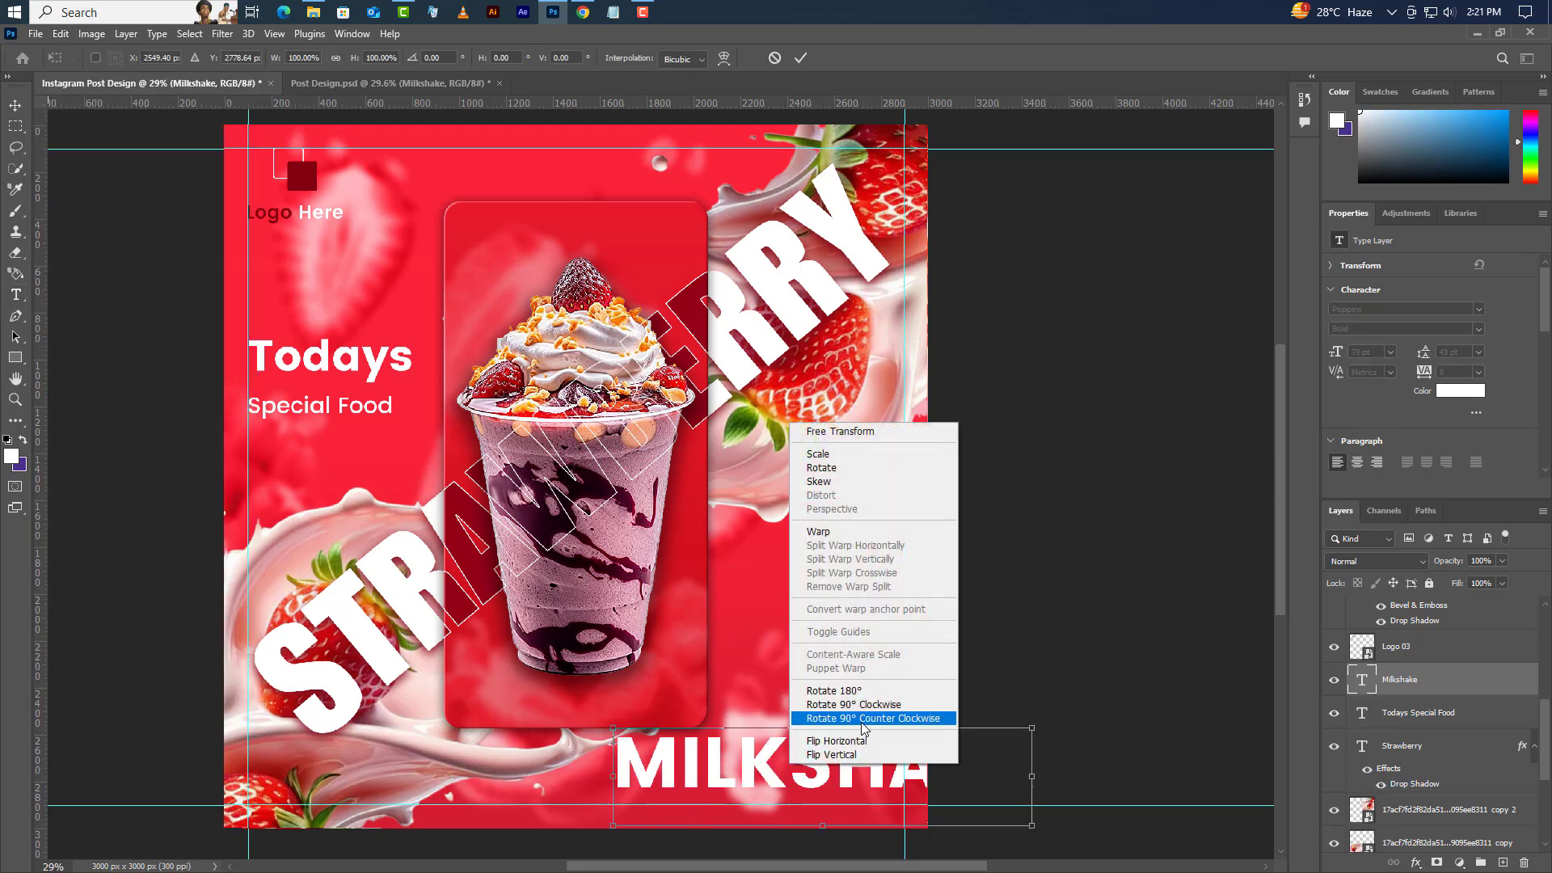
left_click(828, 714)
left_click_drag(827, 715, 841, 526)
left_click(802, 58)
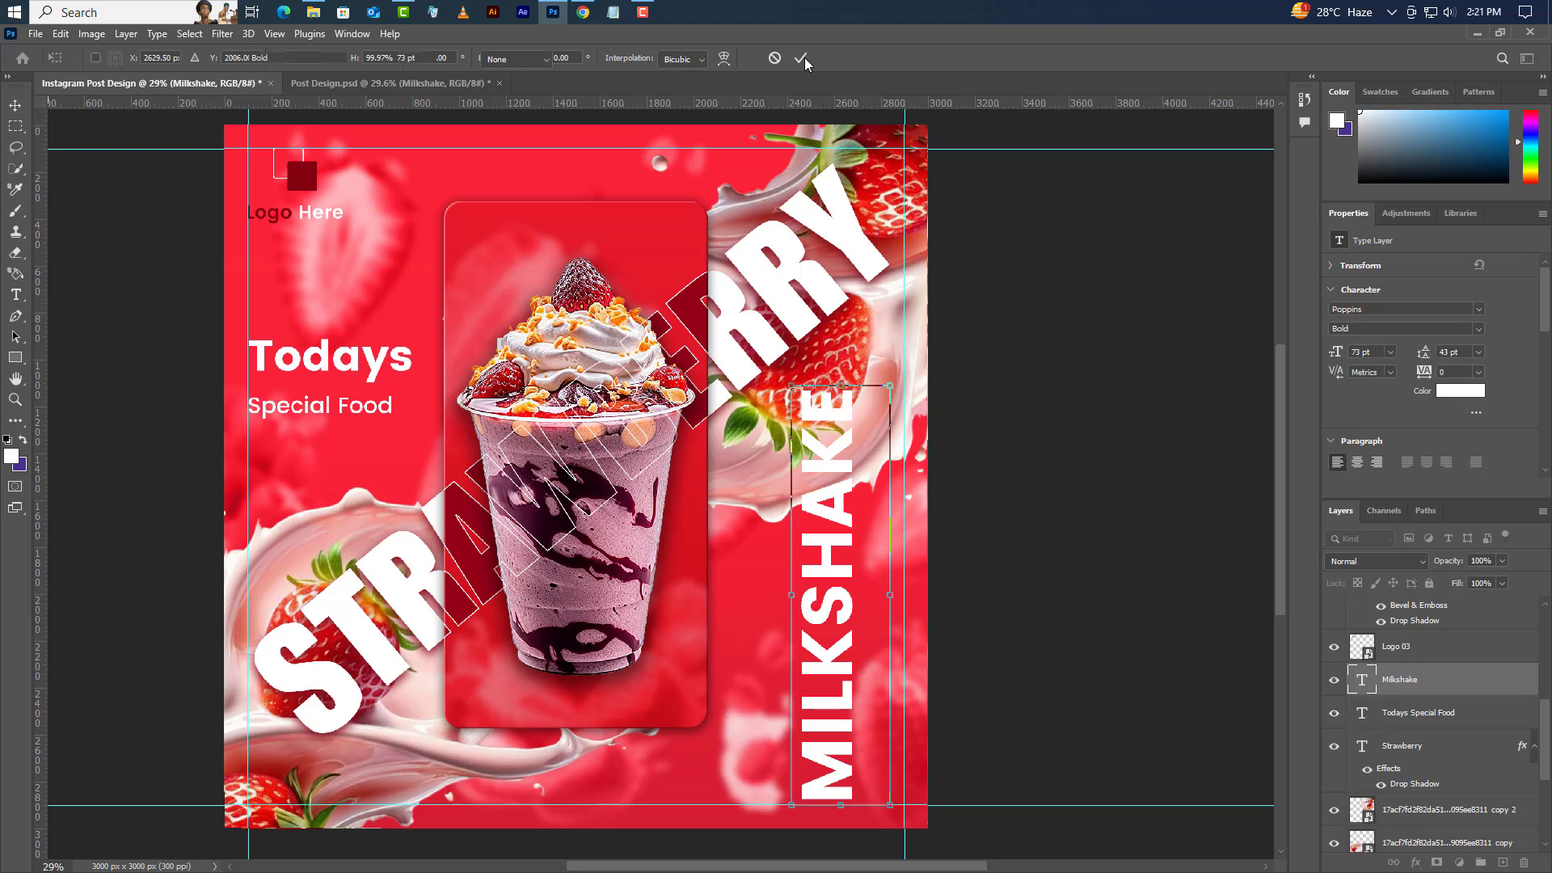
Add a website text layer reading "ww.graphicsfamily.com" below the red panel, near the bottom guide
left_click(15, 295)
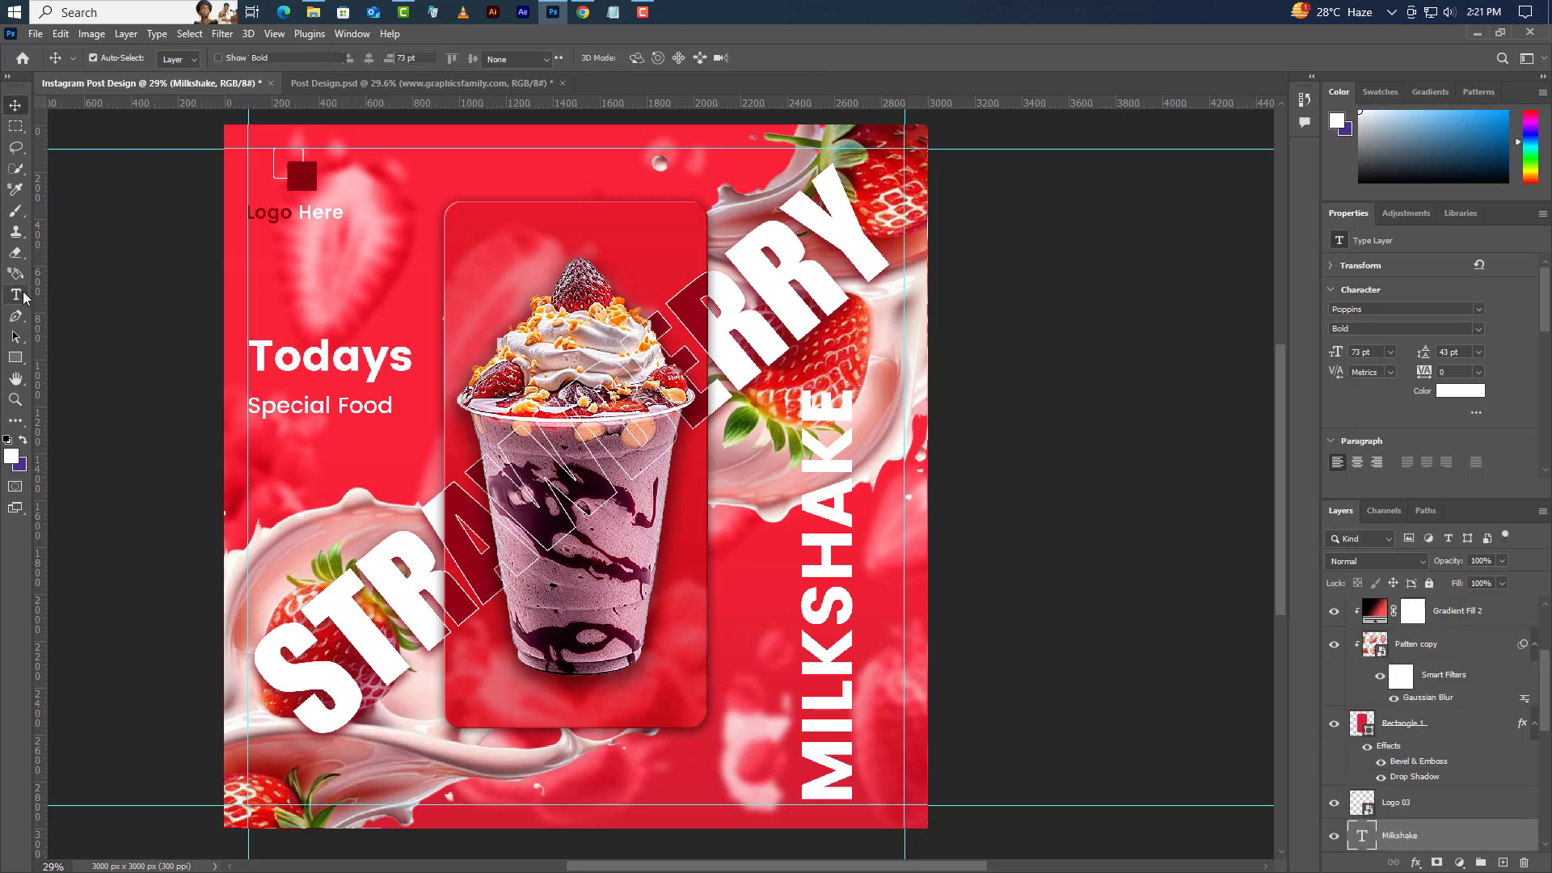
left_click(483, 790)
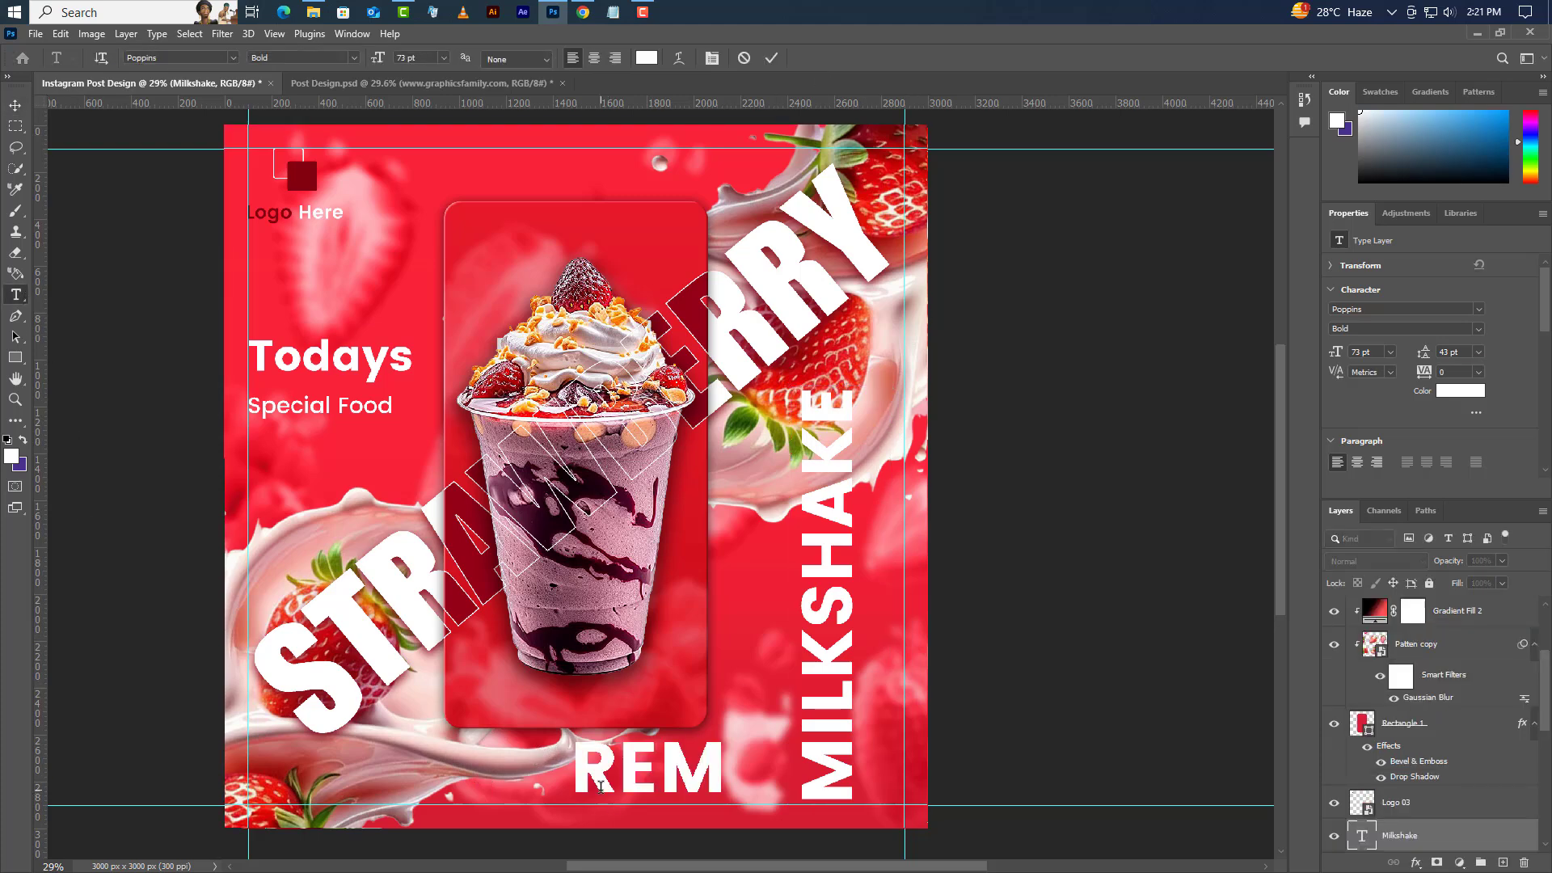
type("WW")
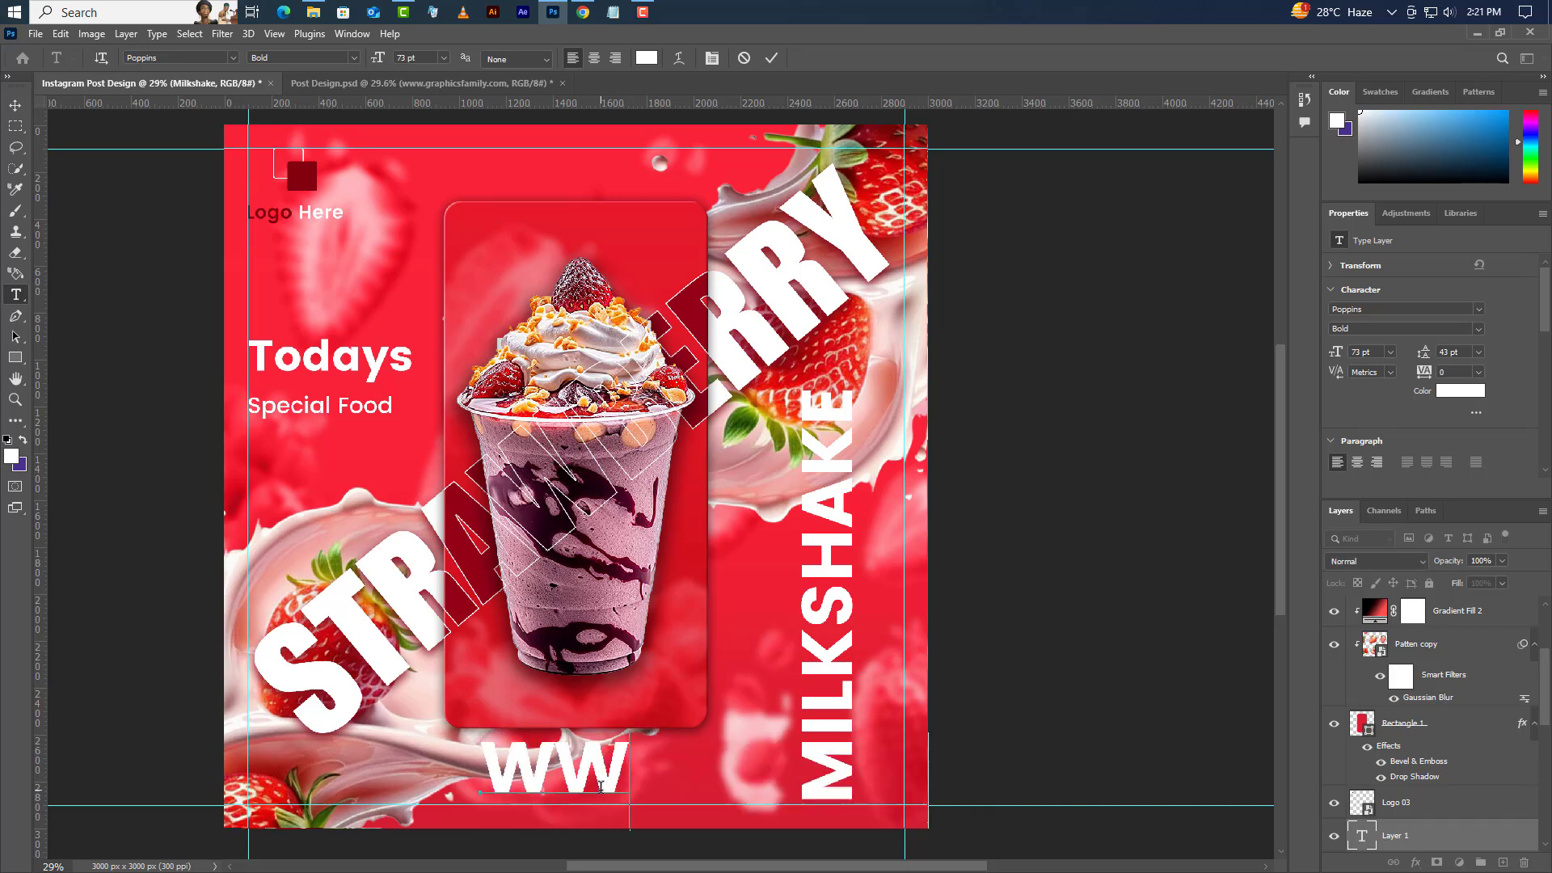
type(".GRAPH")
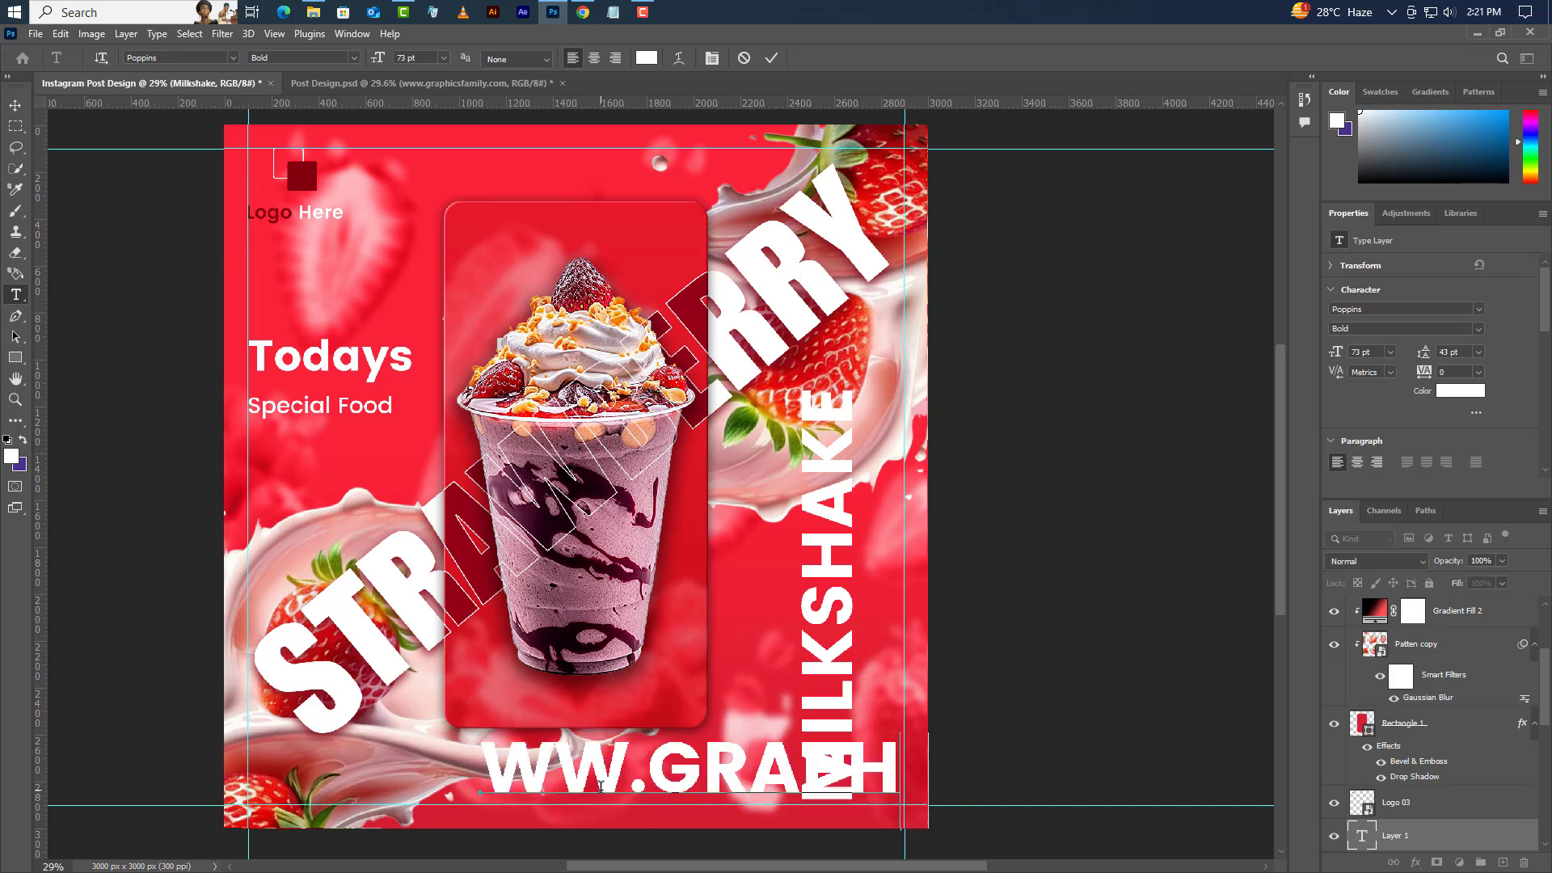
type("ICSFAMI")
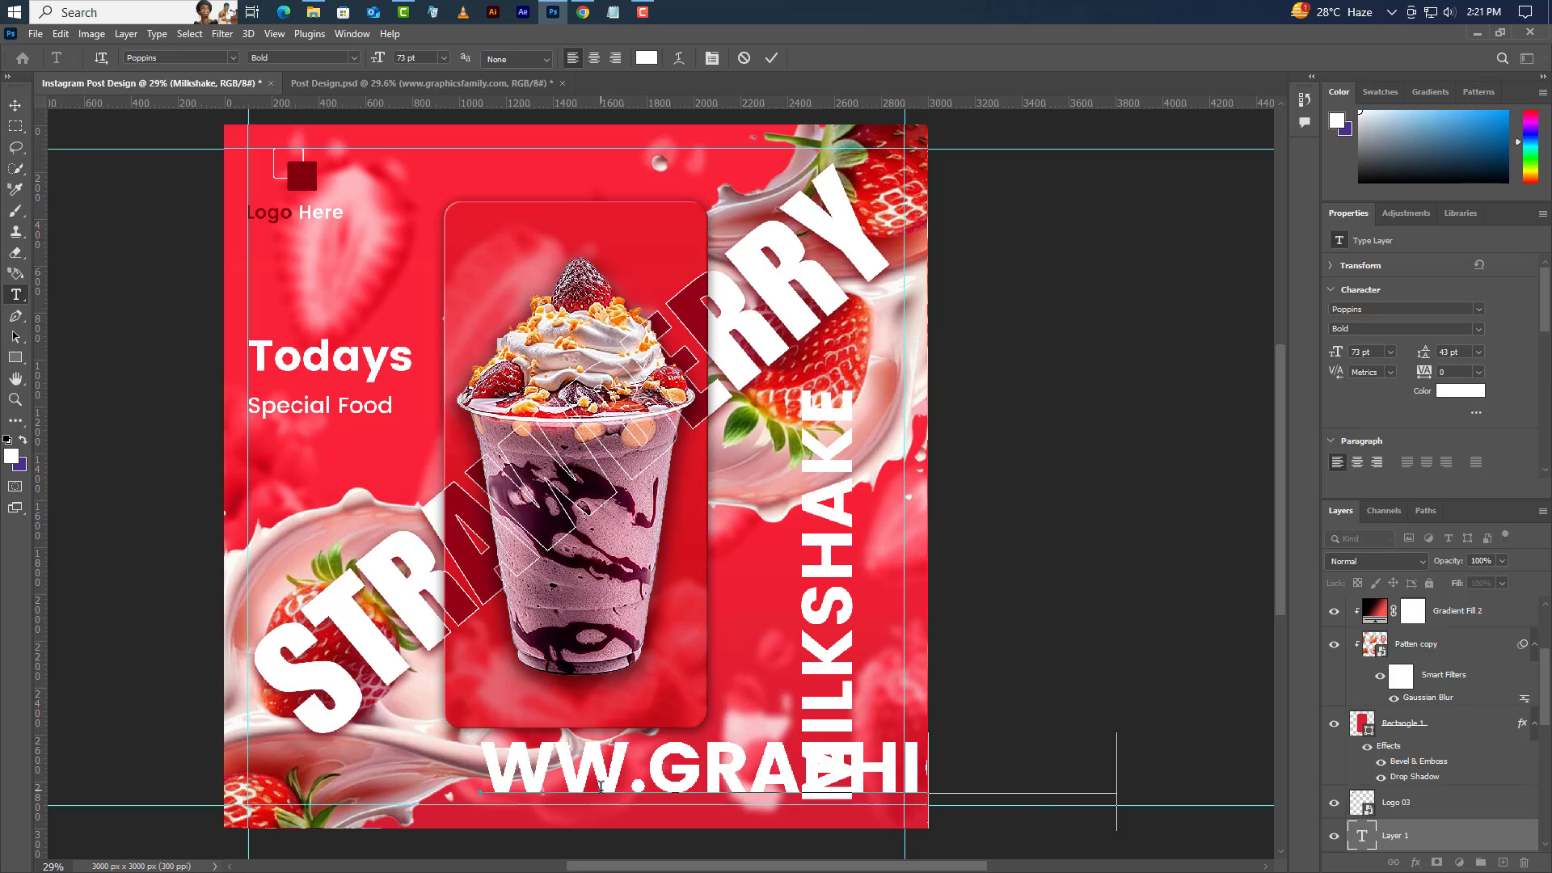
left_click(773, 59)
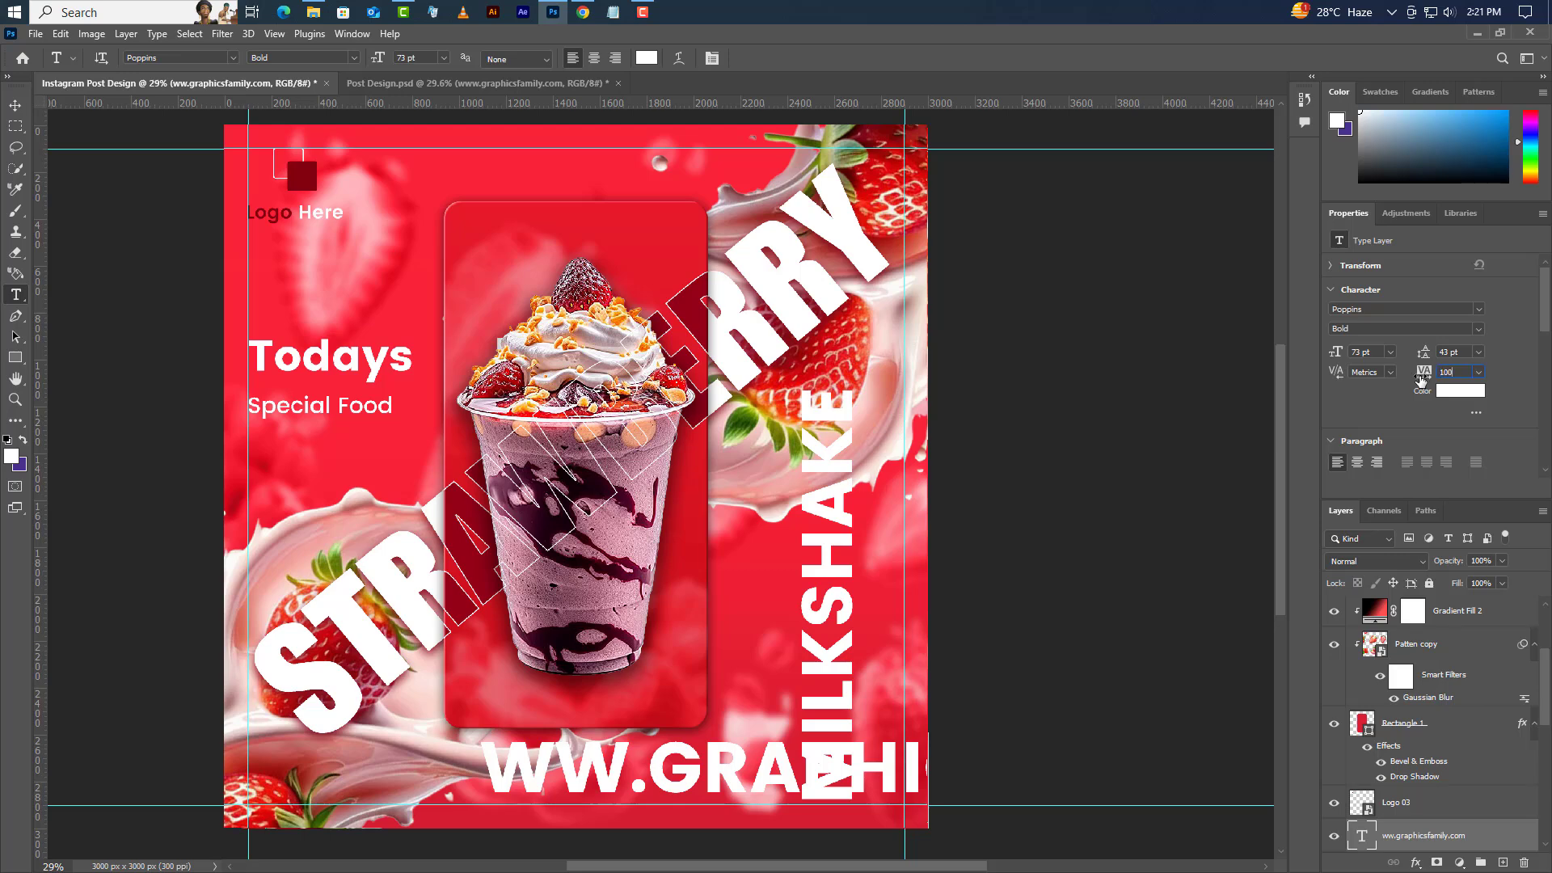
Format the website text in Poppins Regular at 15 pt with 100 tracking and All Caps turned off
key("Tab")
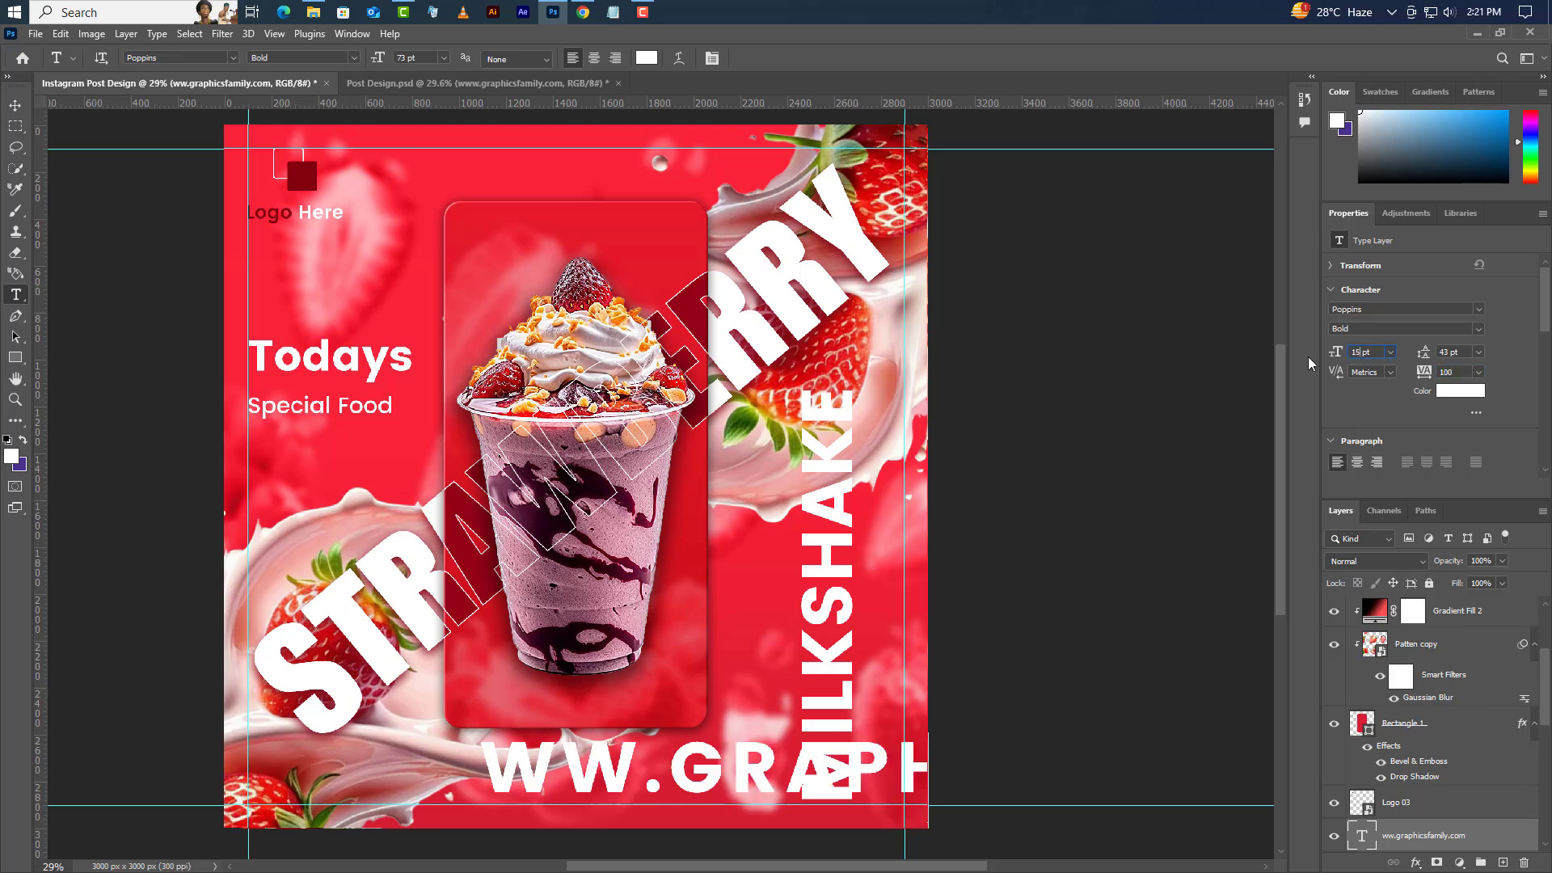
left_click(1478, 330)
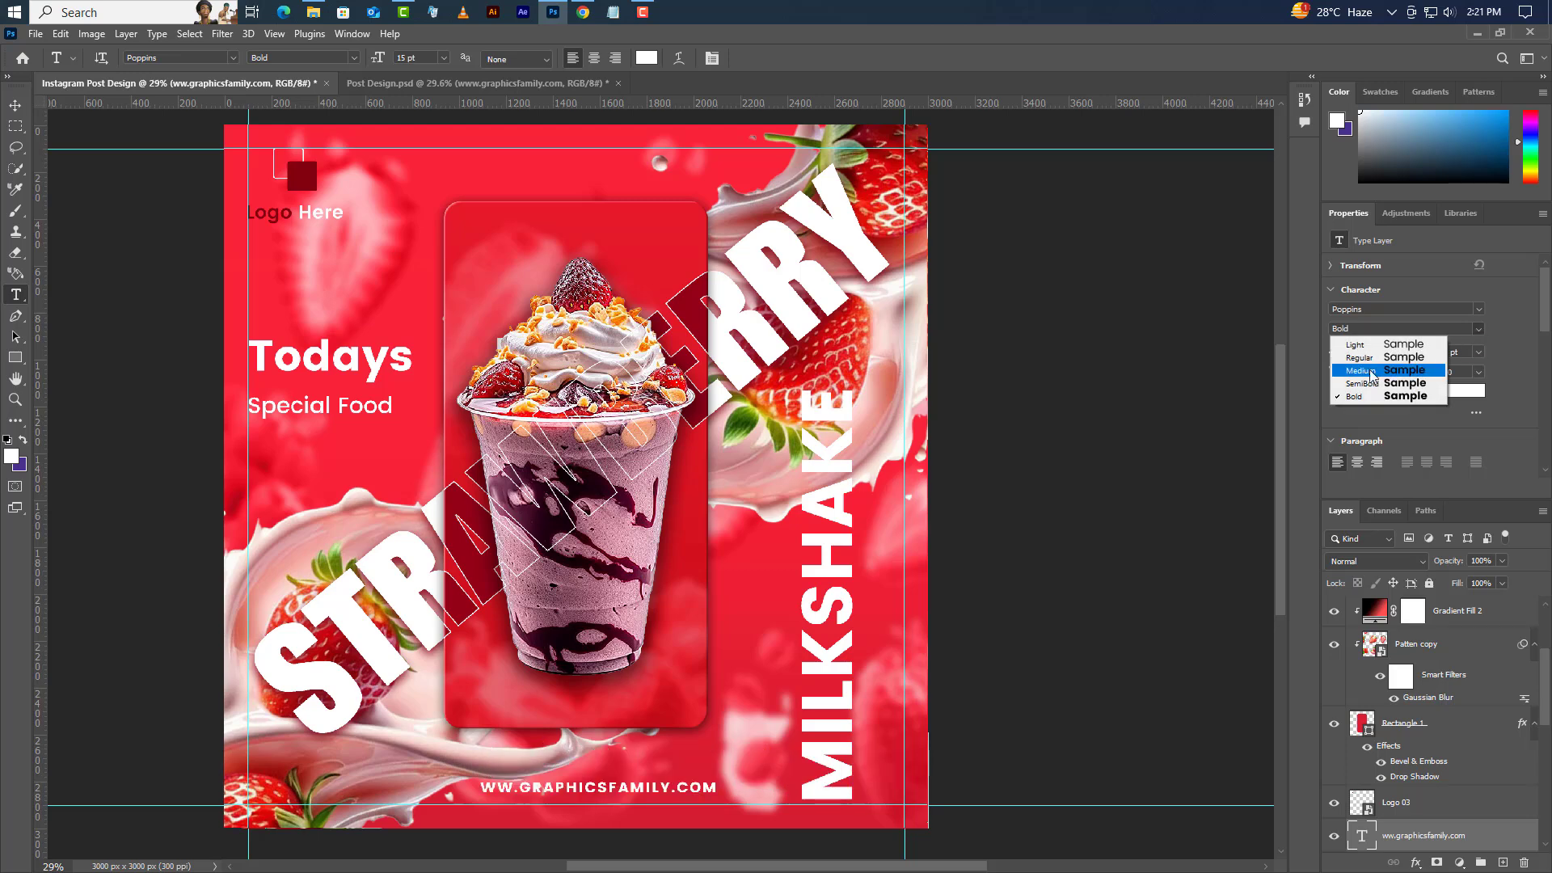
left_click(1368, 360)
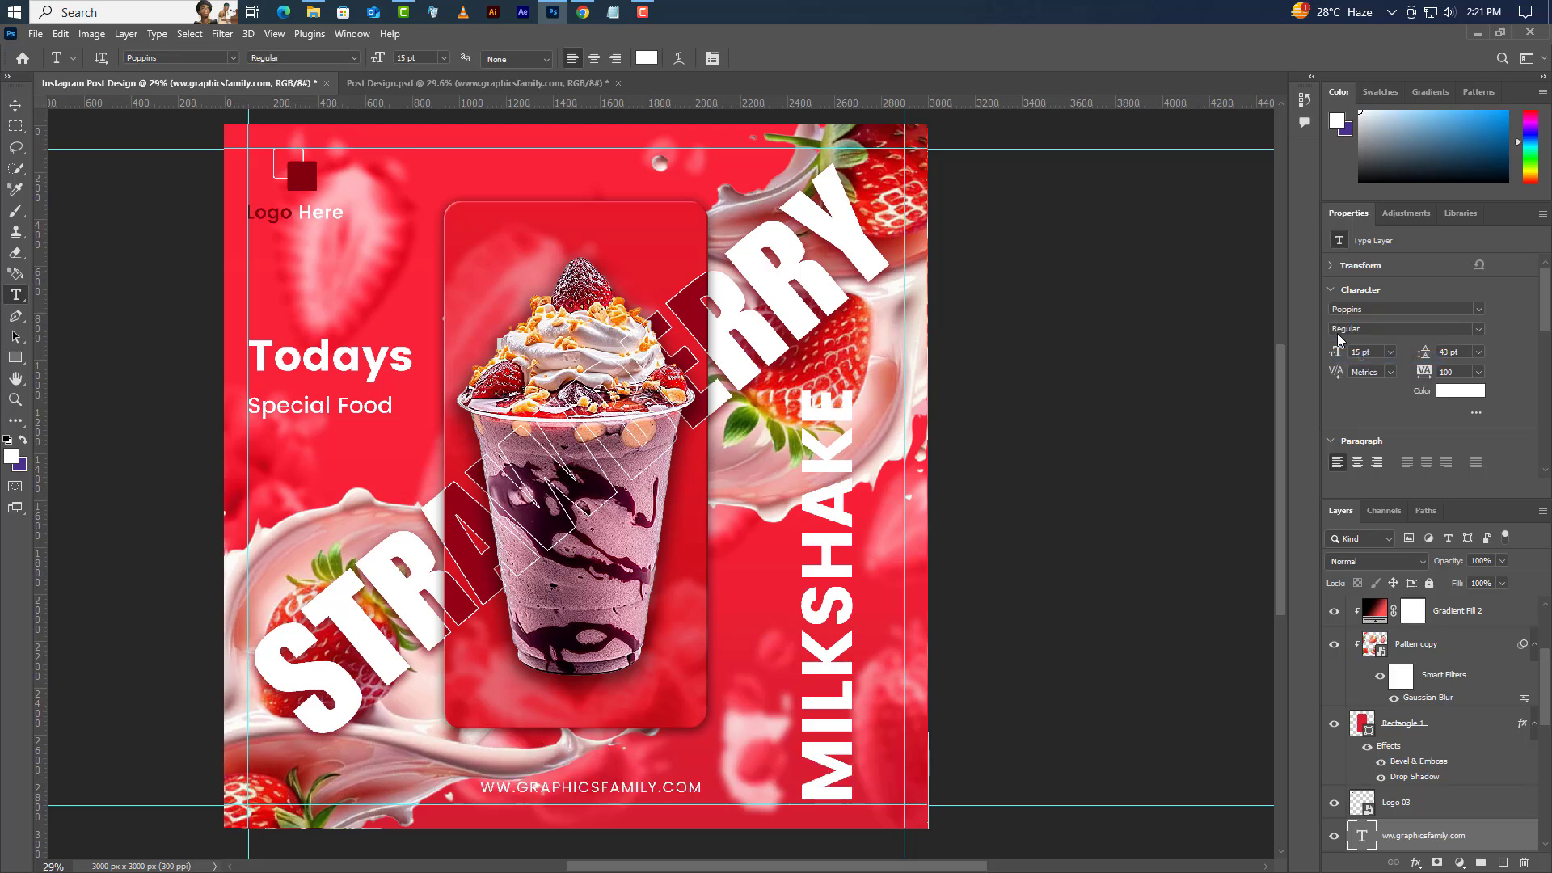
scroll(1443, 473, "down", 3)
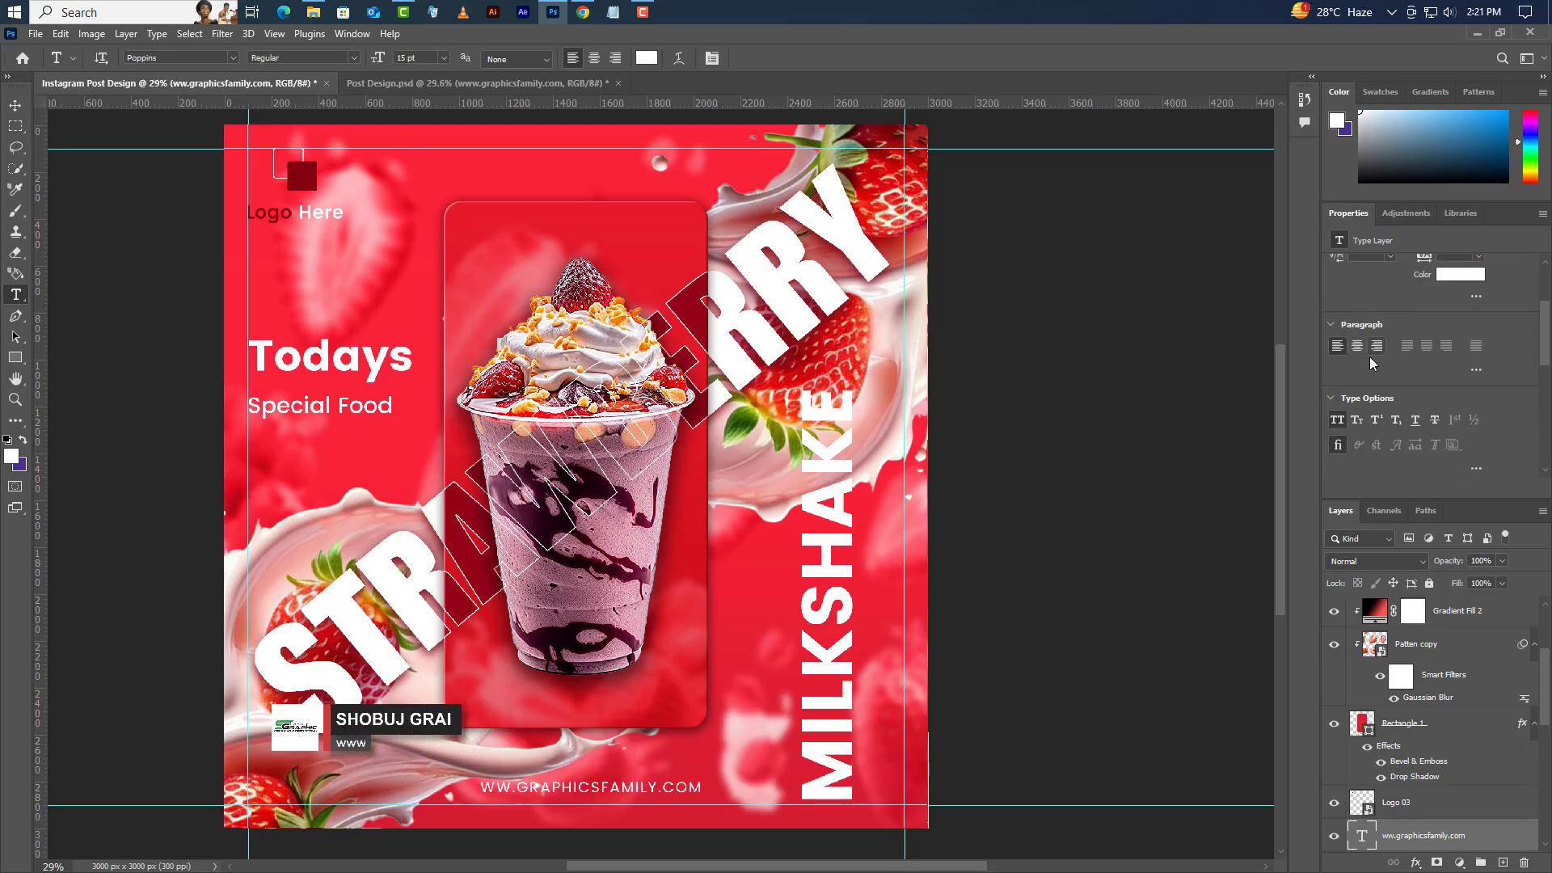
left_click(1337, 420)
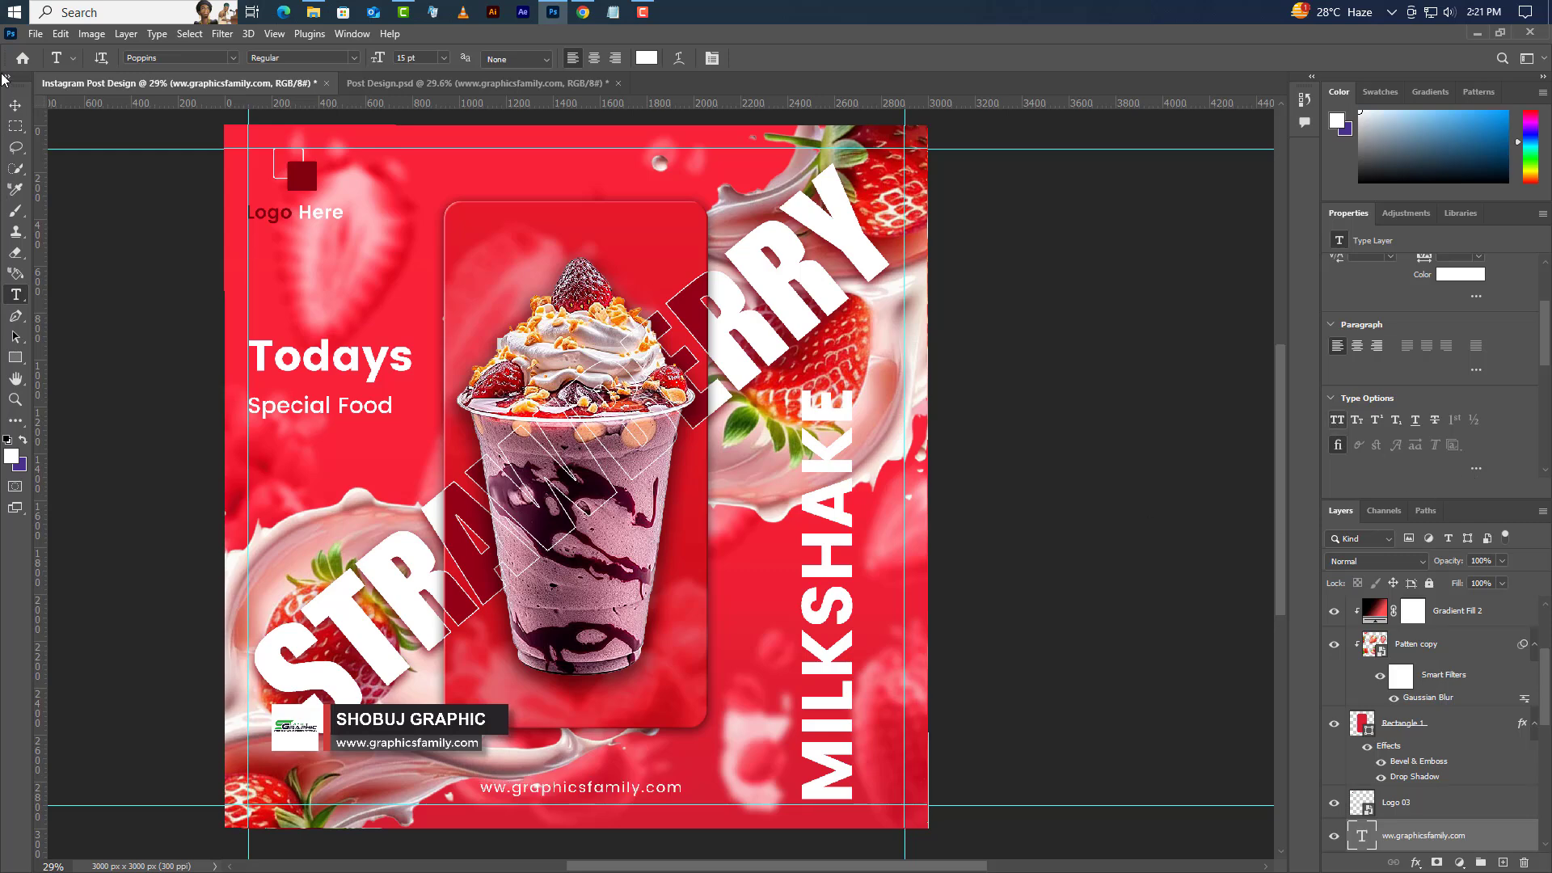
Center the website text horizontally on the whole canvas, then clear the selection
left_click(16, 106)
left_click(189, 33)
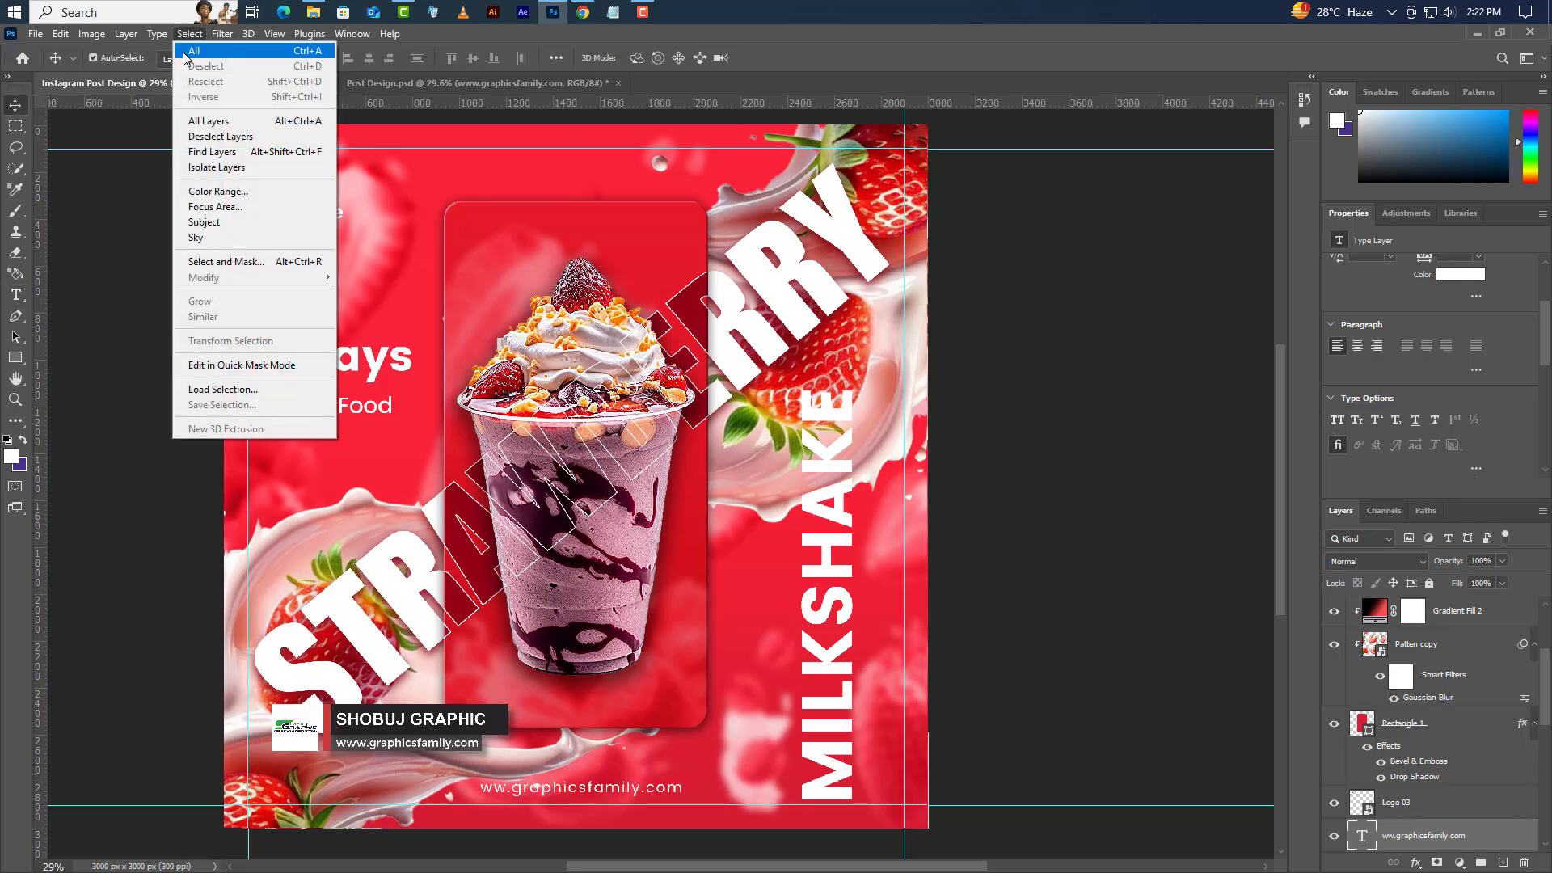
left_click(198, 46)
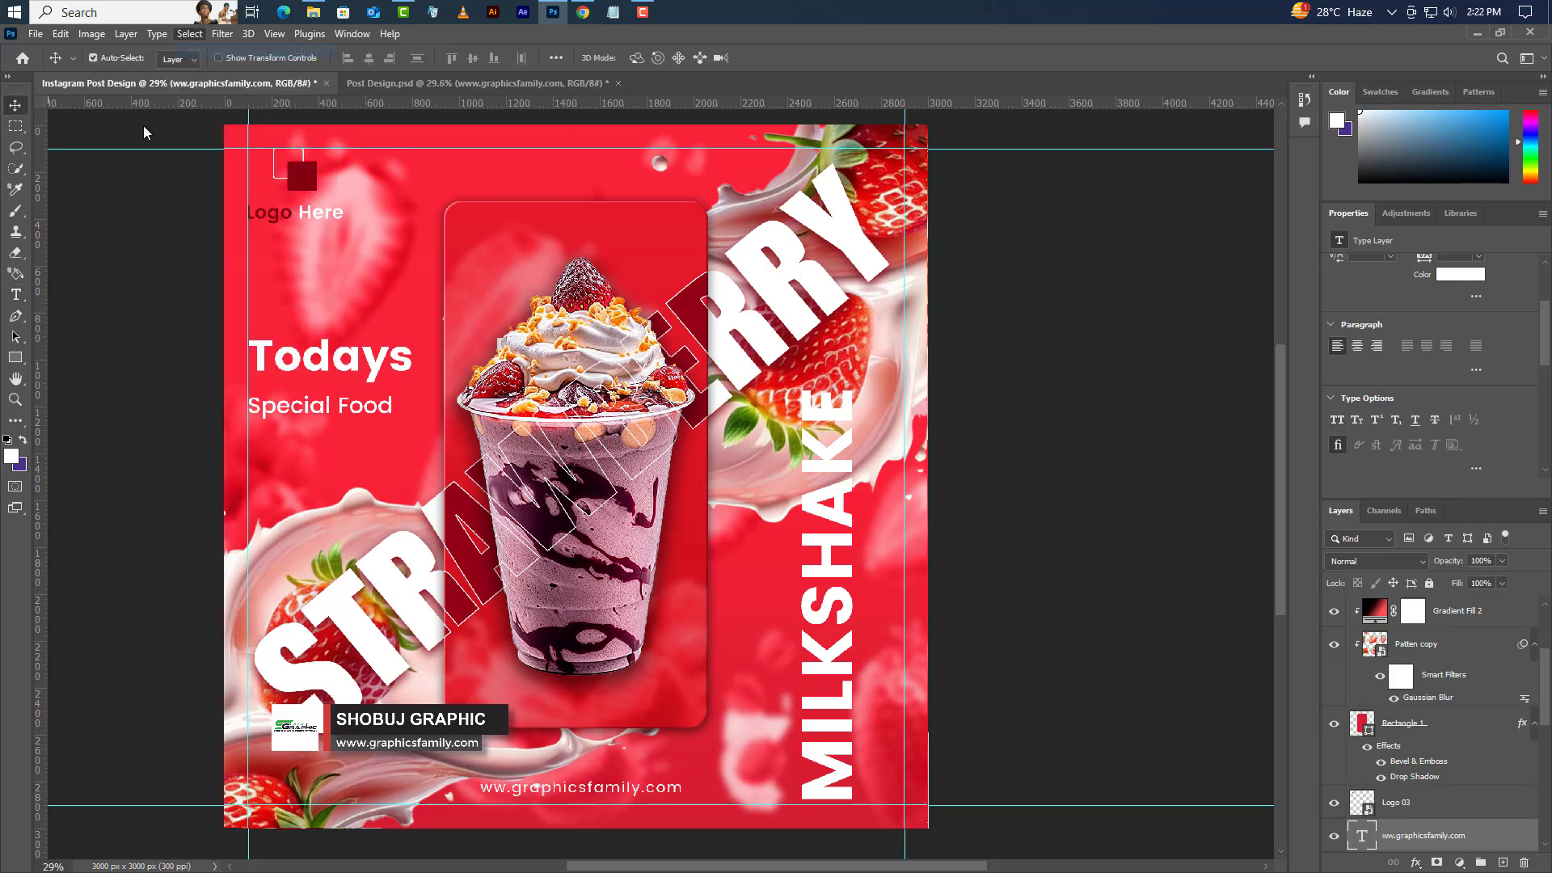
left_click(369, 57)
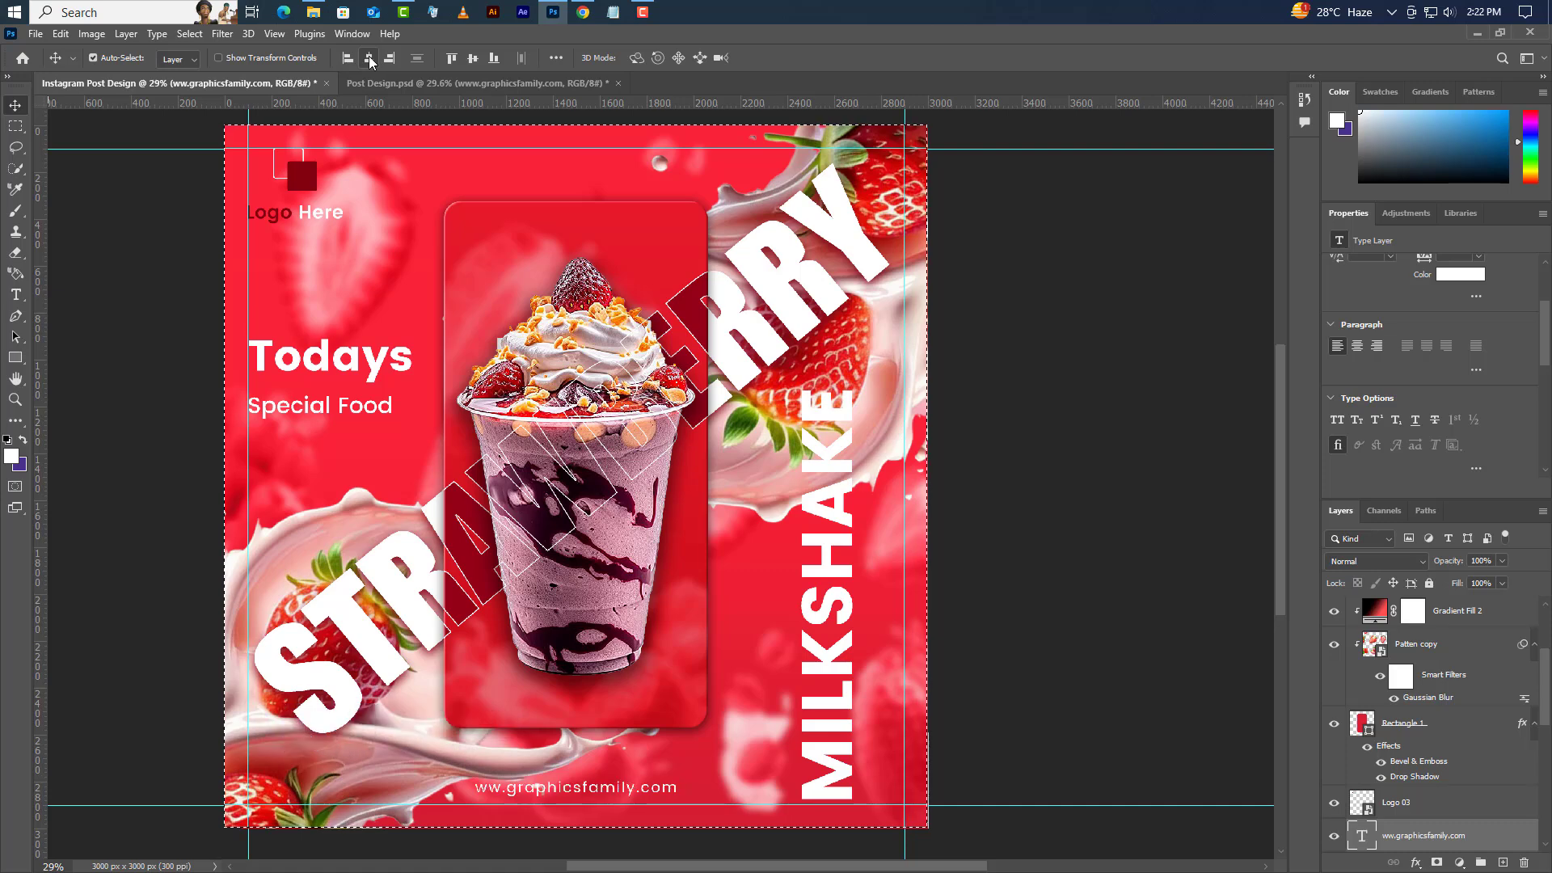
left_click(189, 33)
left_click(194, 71)
Clear all guides from the document
left_click(275, 34)
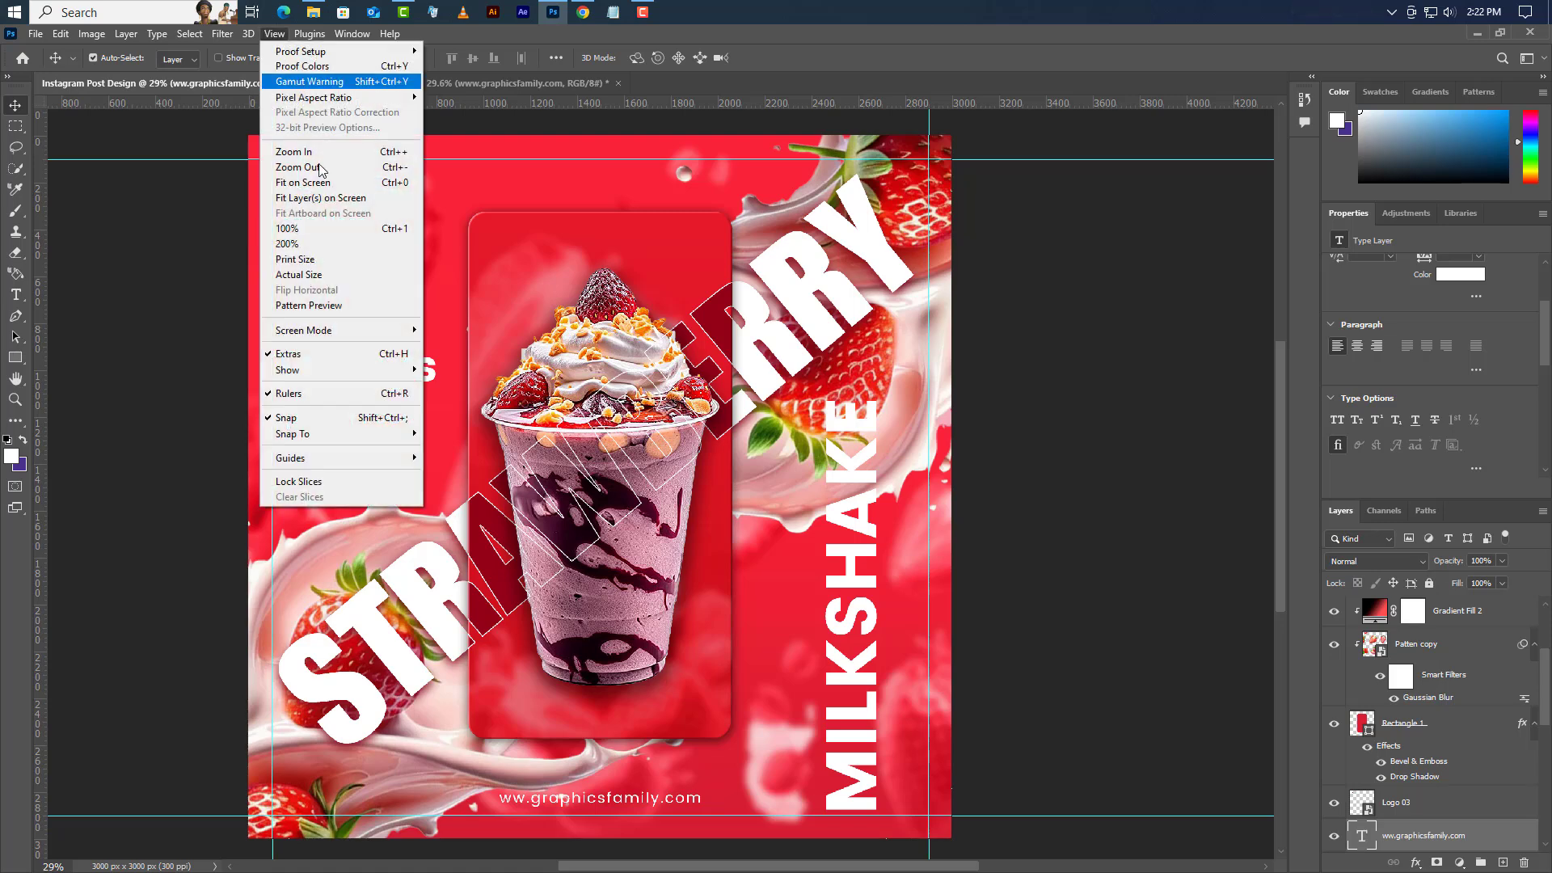
mouse_move(362, 463)
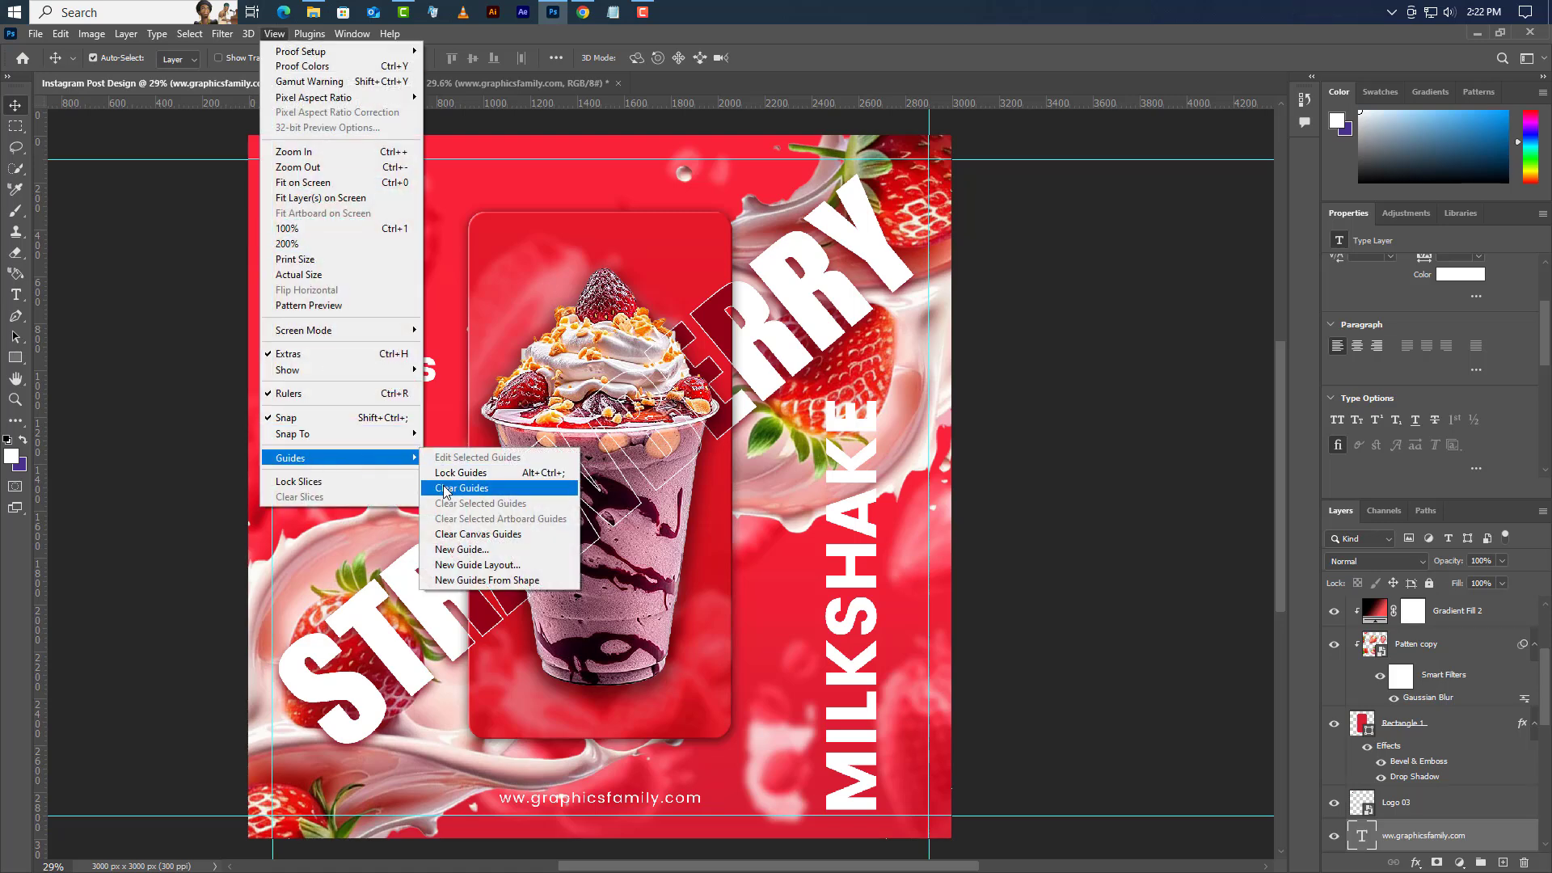
left_click(452, 488)
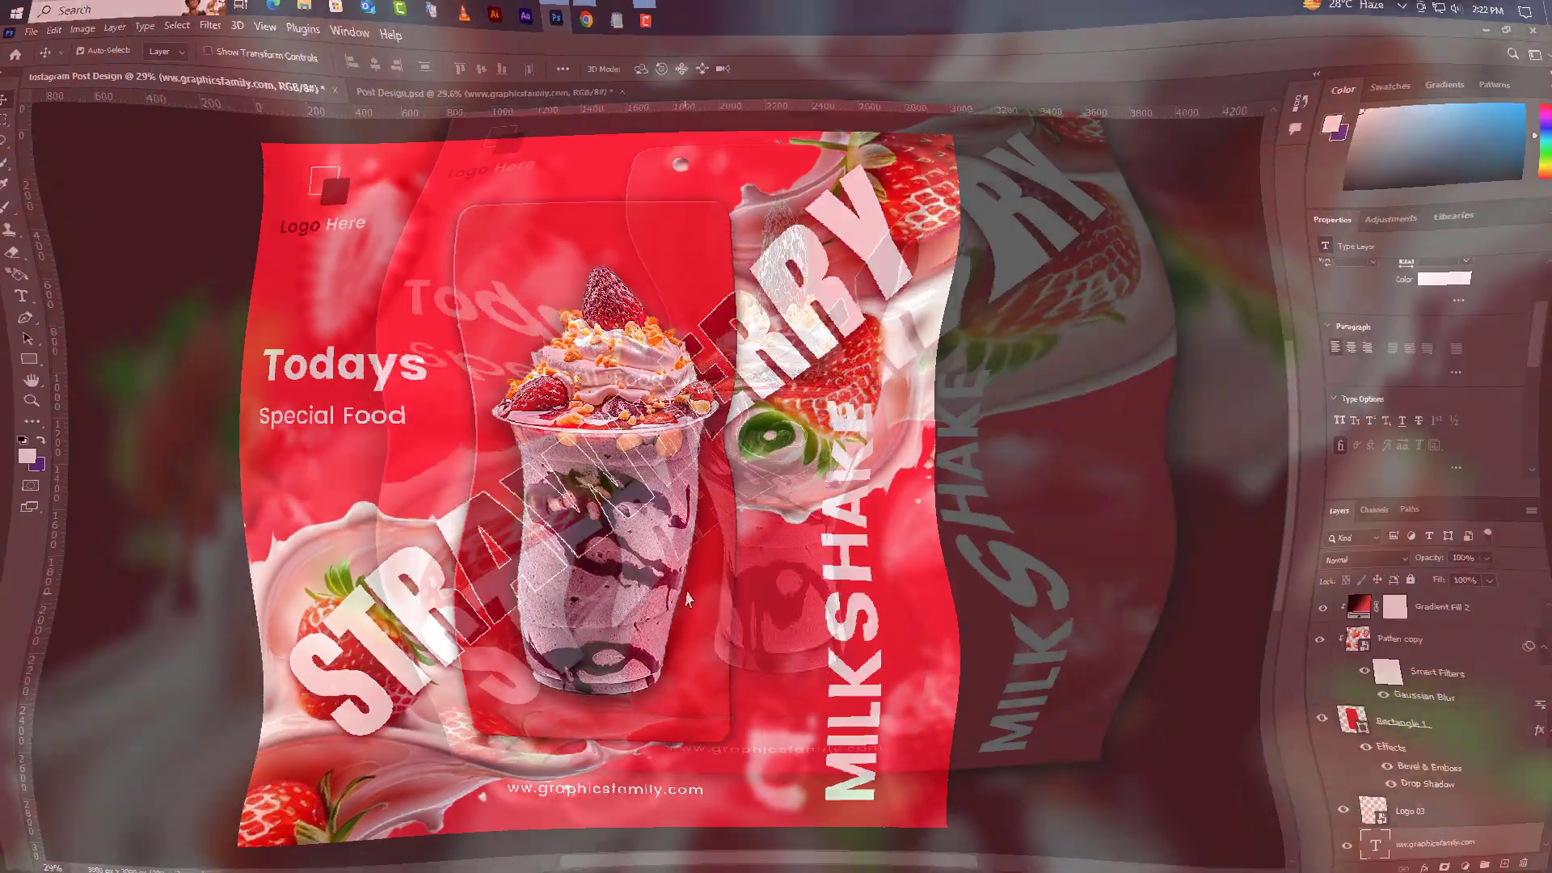